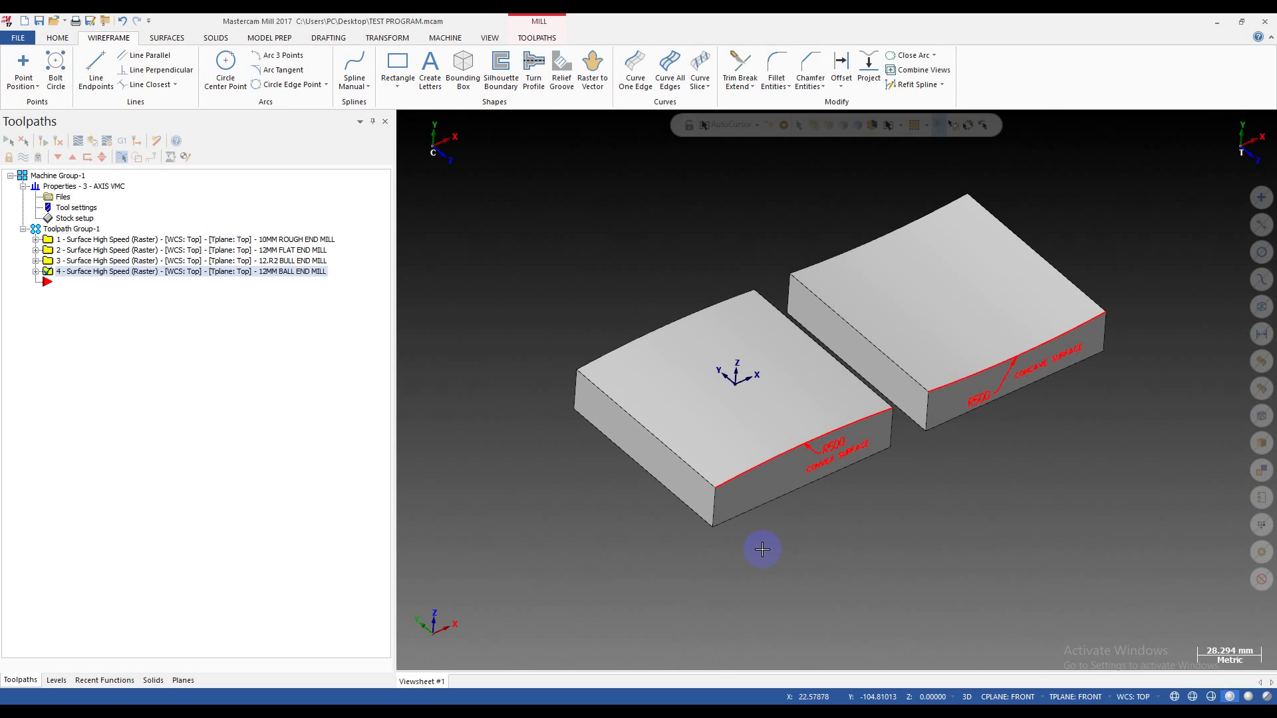
# Examine the two solid blocks and their R500 convex and concave top surfaces from several angles.
pyautogui.moveTo(792, 541)
pyautogui.mouseDown(button='middle')
pyautogui.moveTo(749, 516)
pyautogui.moveTo(824, 547)
pyautogui.moveTo(791, 532)
pyautogui.mouseUp(button='middle')
pyautogui.scroll(5, 938, 505)
pyautogui.scroll(-5, 978, 490)
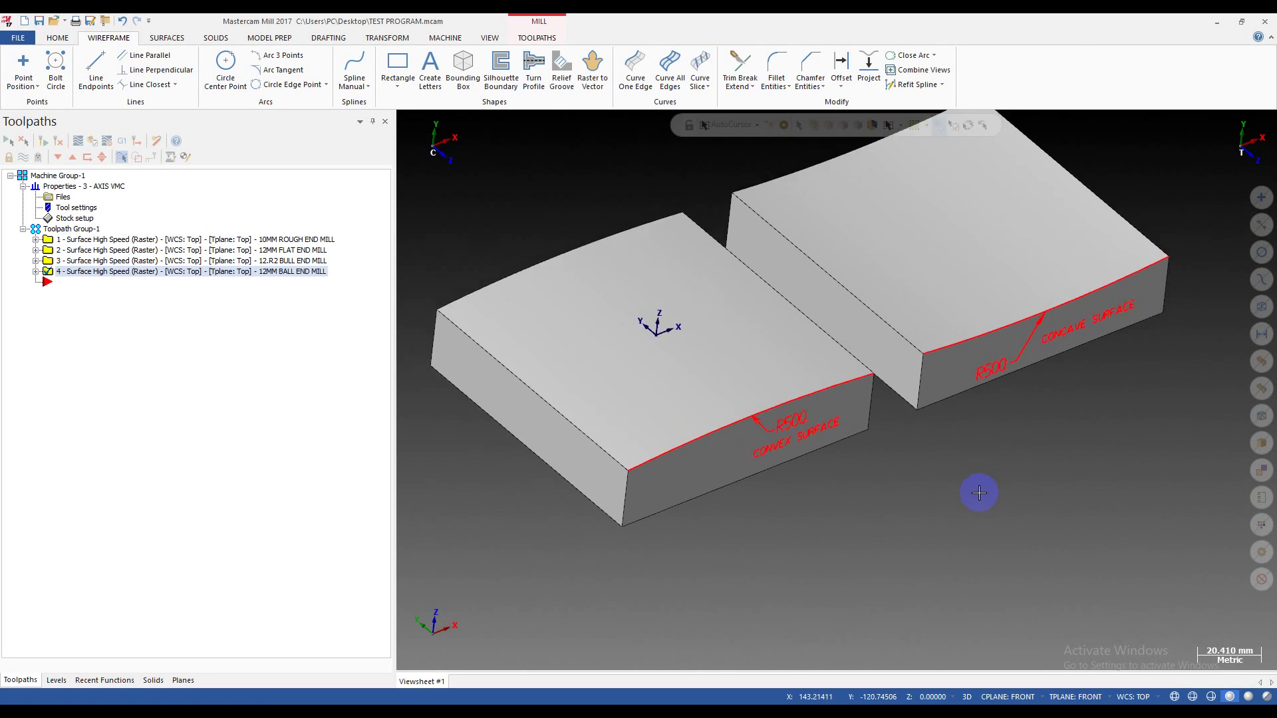
pyautogui.scroll(4, 1145, 394)
pyautogui.moveTo(1119, 411); pyautogui.dragTo(896, 517, button='middle')
pyautogui.scroll(1, 933, 533)
pyautogui.scroll(-1, 958, 538)
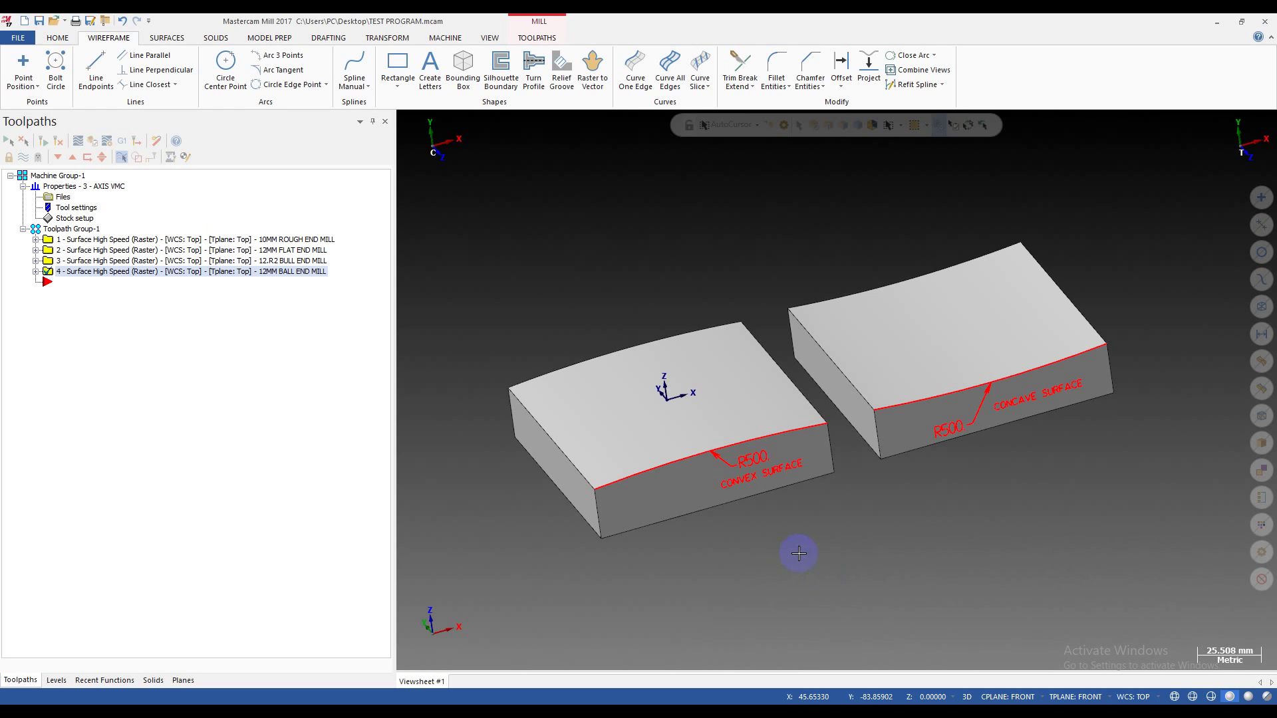
pyautogui.scroll(3, 799, 553)
pyautogui.moveTo(799, 553); pyautogui.dragTo(924, 485, button='middle')
pyautogui.click(654, 353)
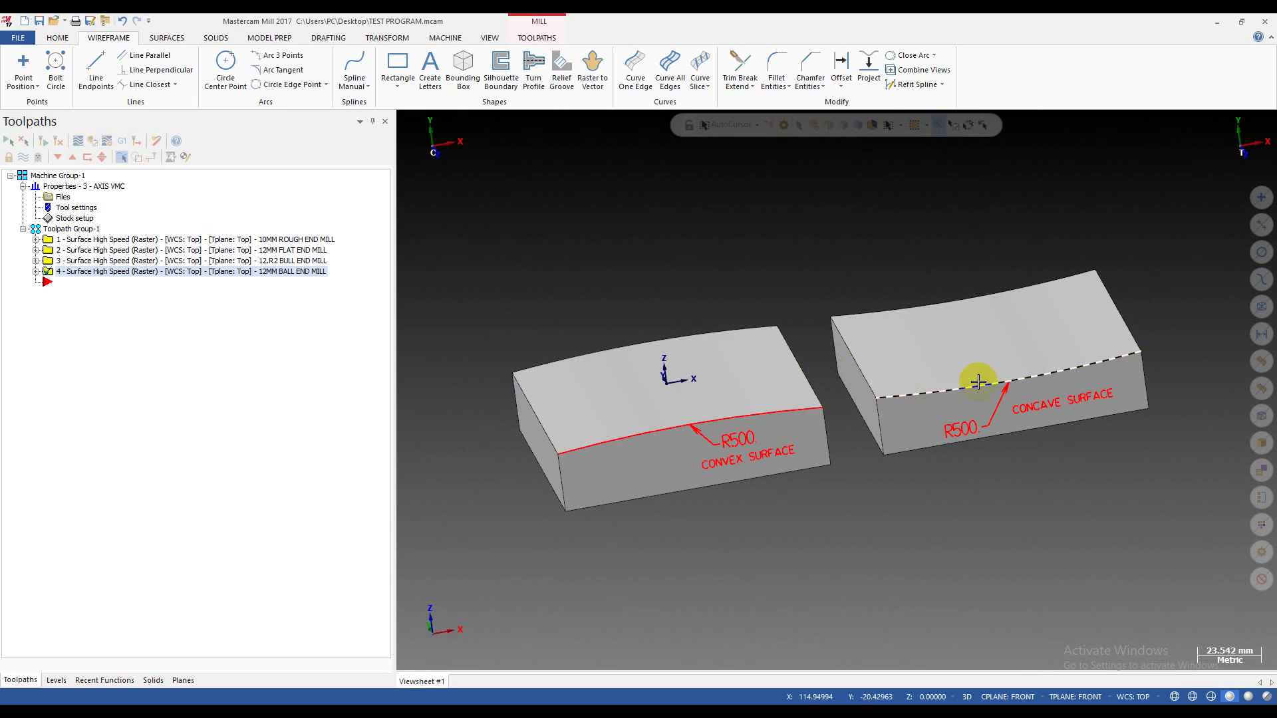
pyautogui.click(476, 391)
pyautogui.click(848, 441)
pyautogui.moveTo(848, 441); pyautogui.dragTo(691, 394, button='middle')
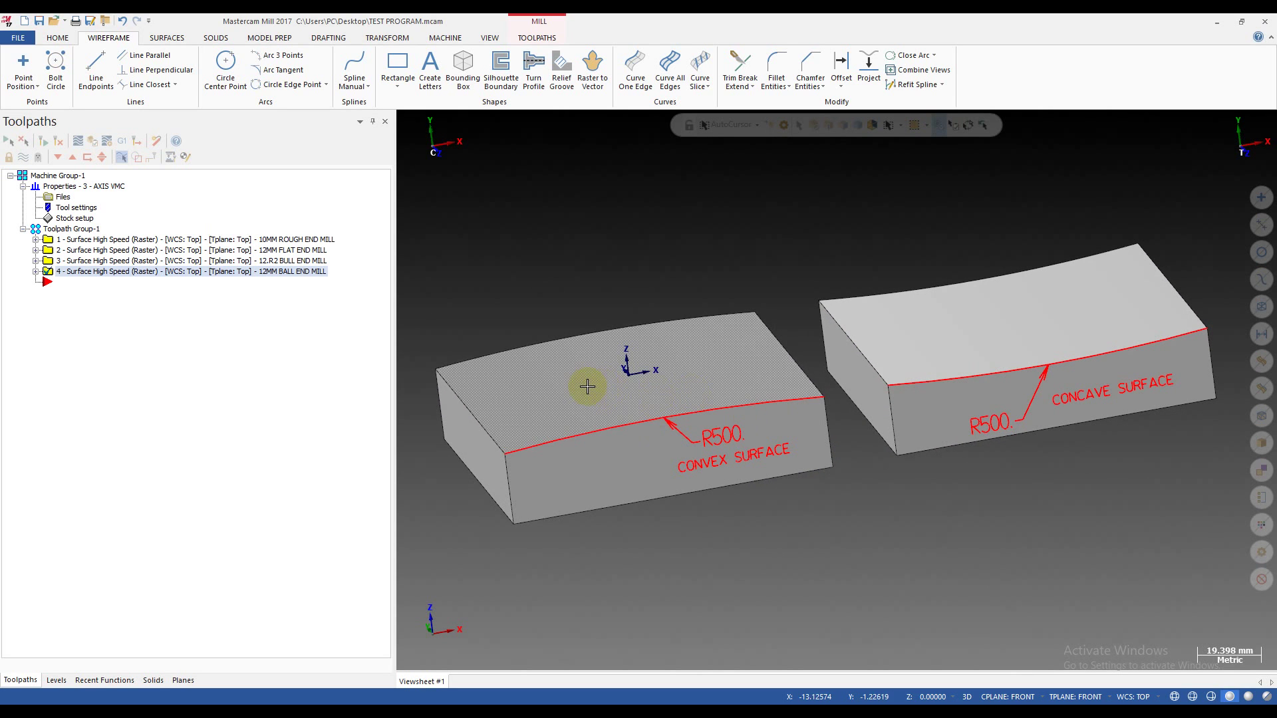
# Set the face colour of the convex and concave top surfaces to green, colour number 2.
pyautogui.rightClick(599, 219)
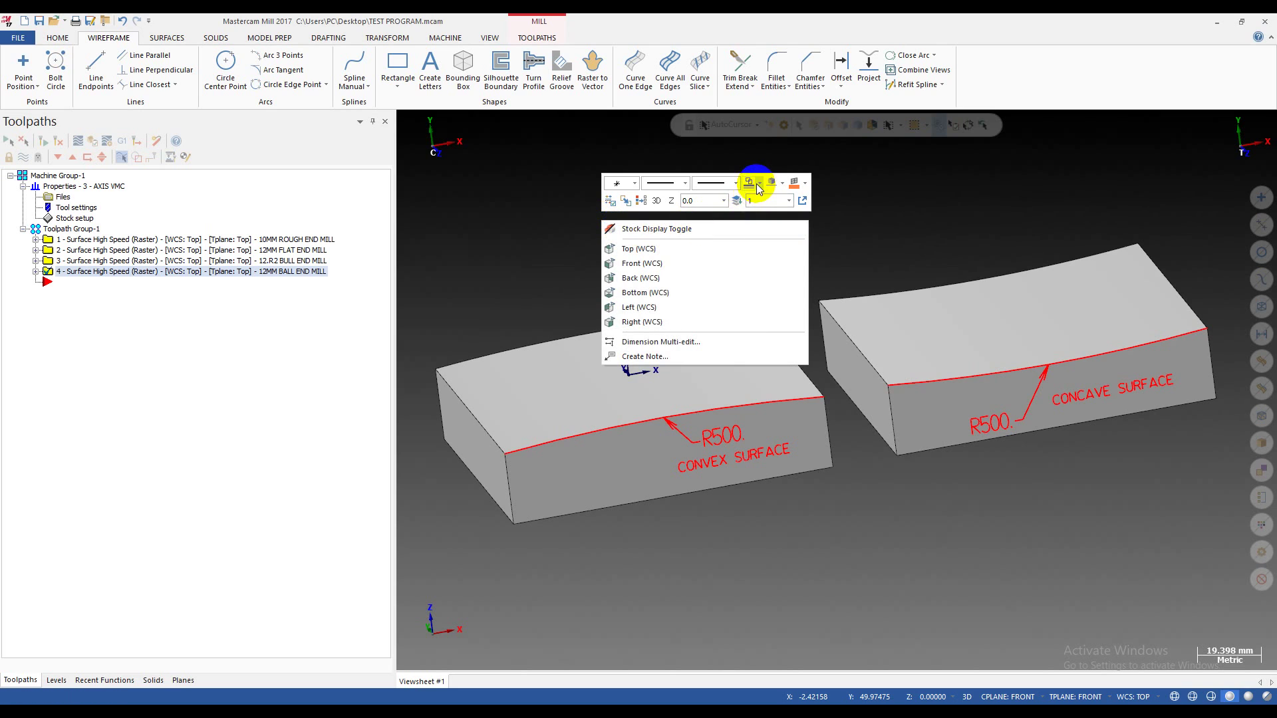
pyautogui.click(386, 38)
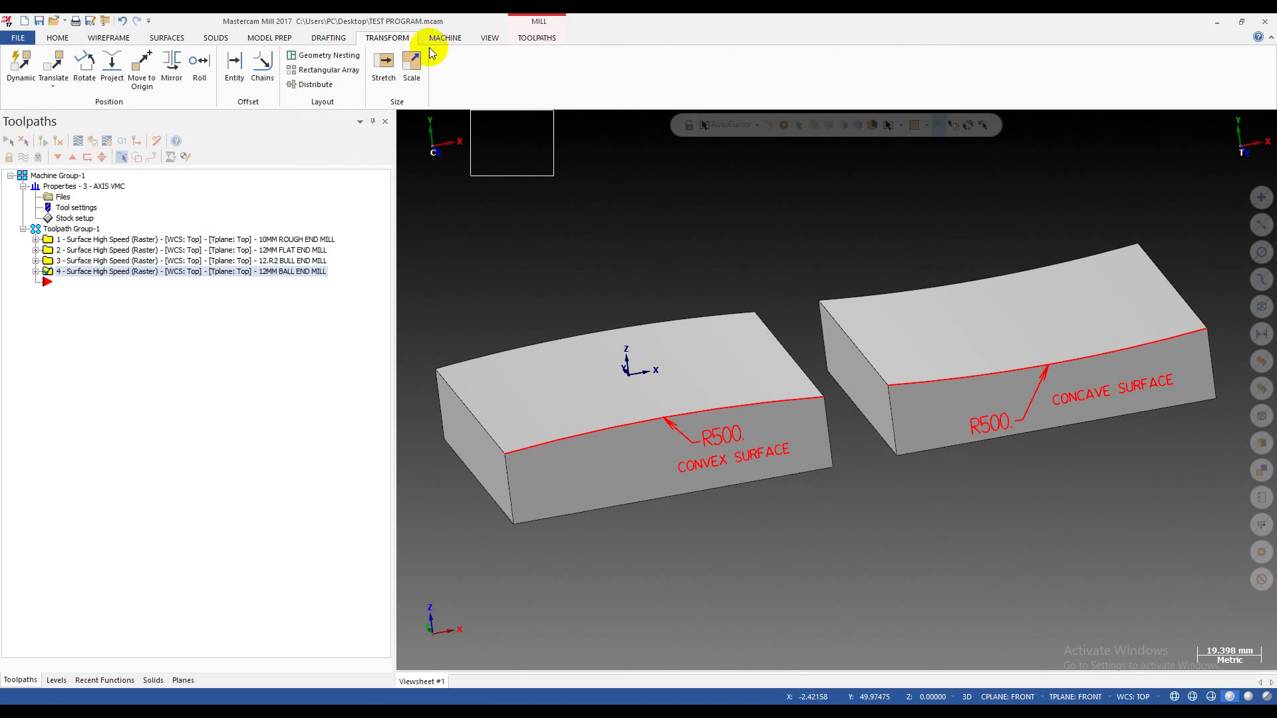
pyautogui.click(267, 38)
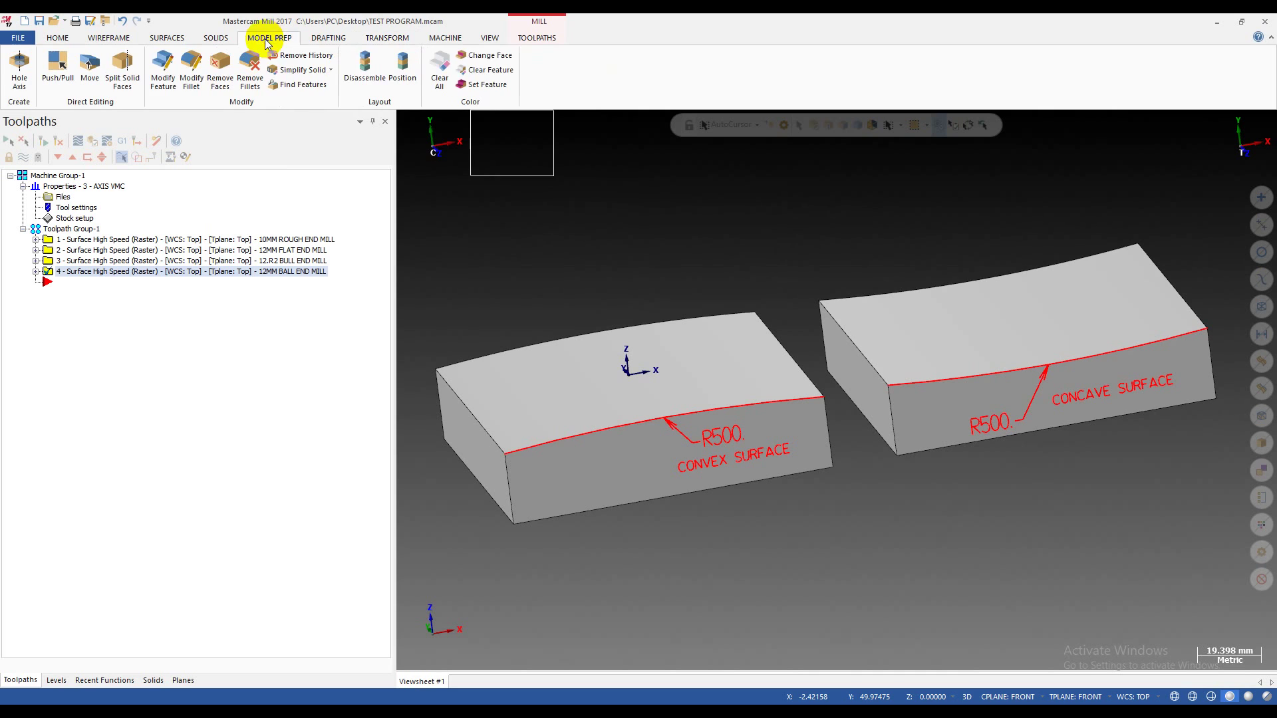
pyautogui.click(468, 56)
pyautogui.click(765, 352)
pyautogui.click(822, 310)
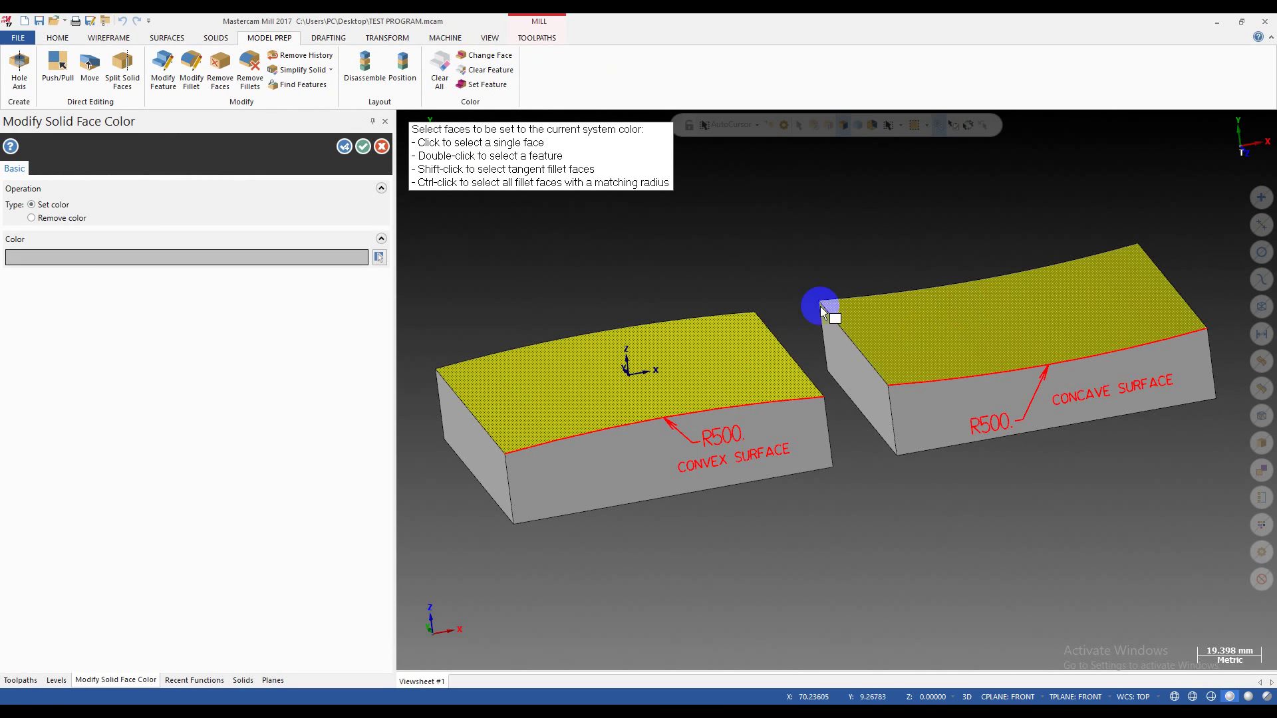
pyautogui.click(379, 257)
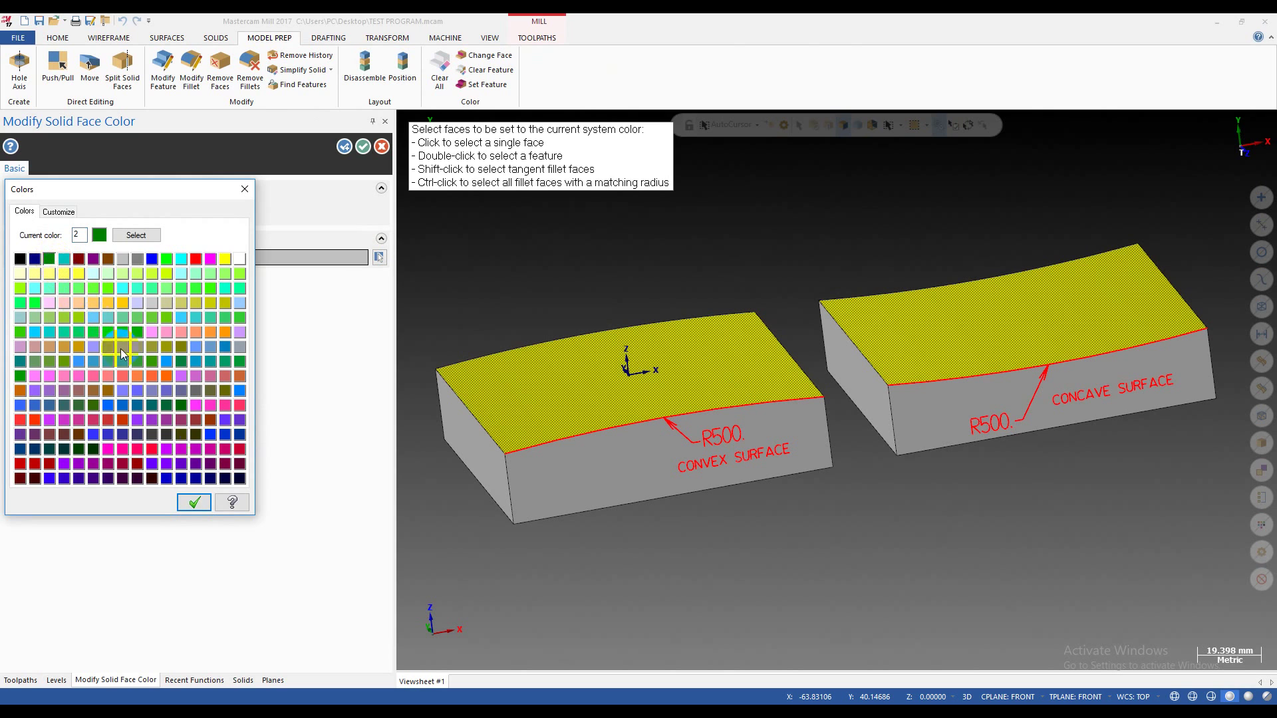
pyautogui.click(193, 503)
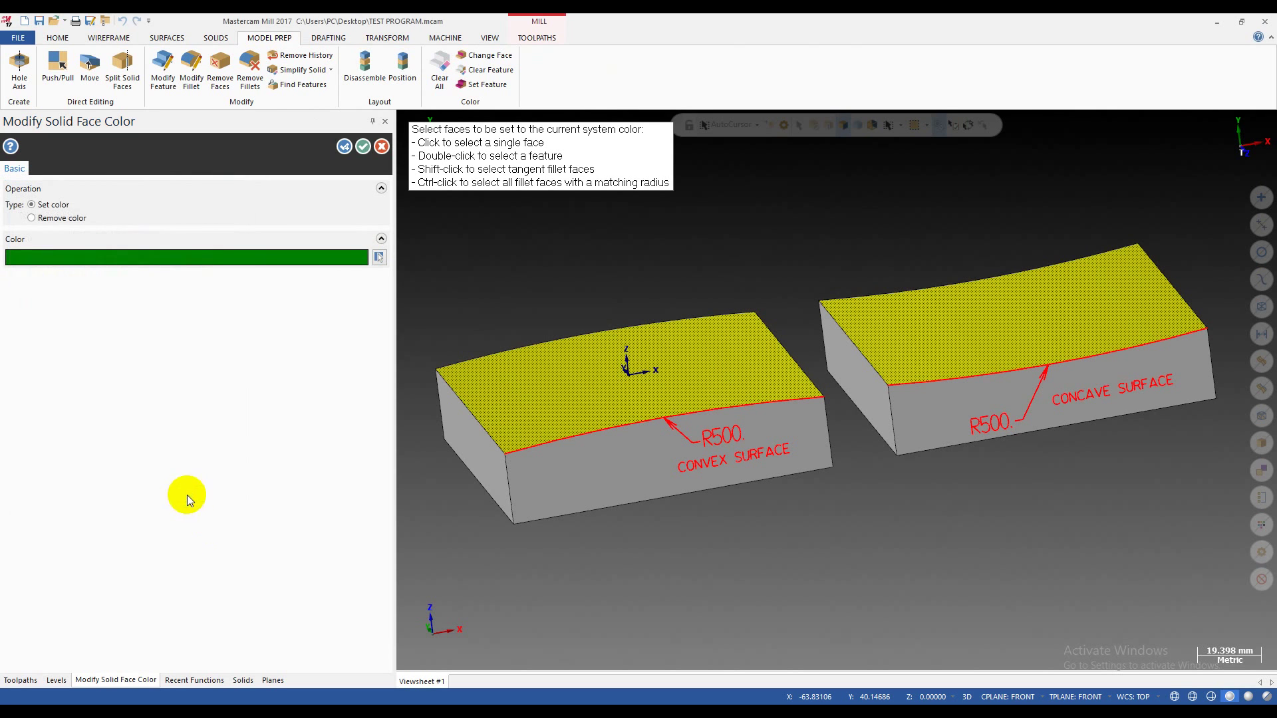
pyautogui.click(364, 148)
# Inspect the green top faces of both blocks and their curved R500 front edges.
pyautogui.scroll(-2, 799, 318)
pyautogui.moveTo(847, 319); pyautogui.dragTo(870, 331, button='middle')
pyautogui.scroll(4, 802, 303)
pyautogui.moveTo(722, 419); pyautogui.dragTo(711, 382, button='middle')
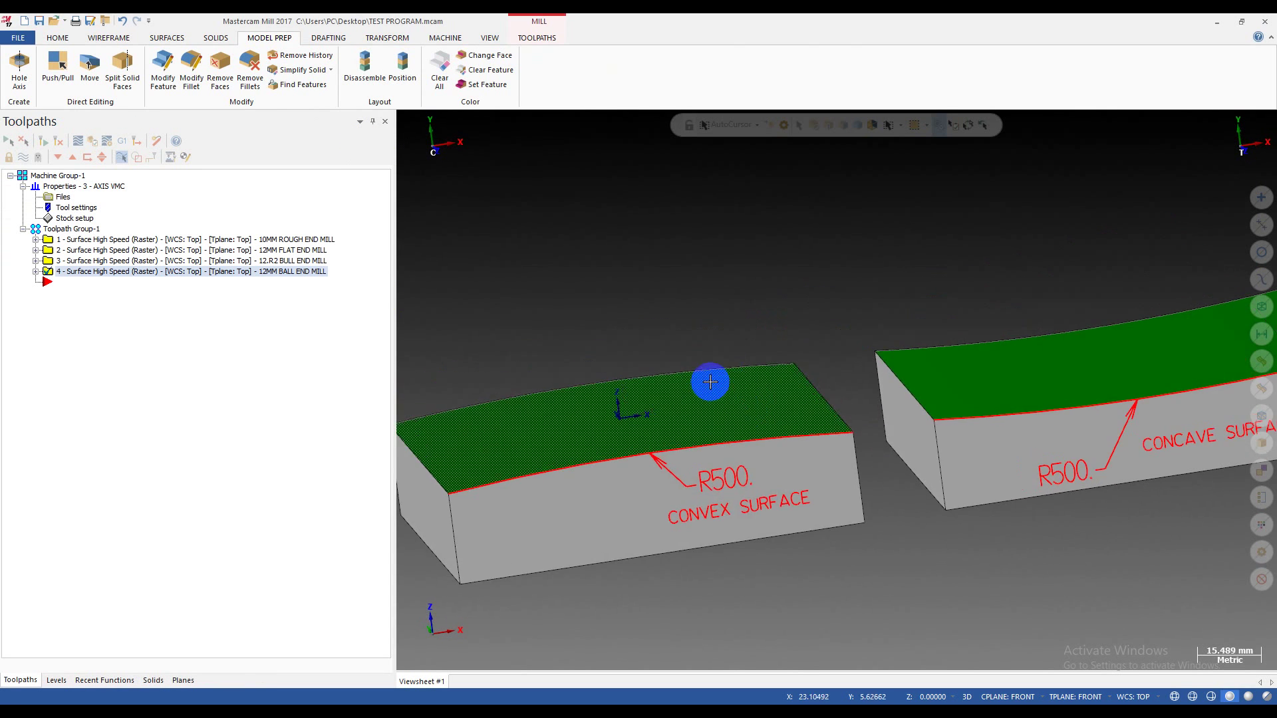
pyautogui.scroll(-3, 921, 323)
pyautogui.moveTo(758, 344); pyautogui.dragTo(667, 359, button='middle')
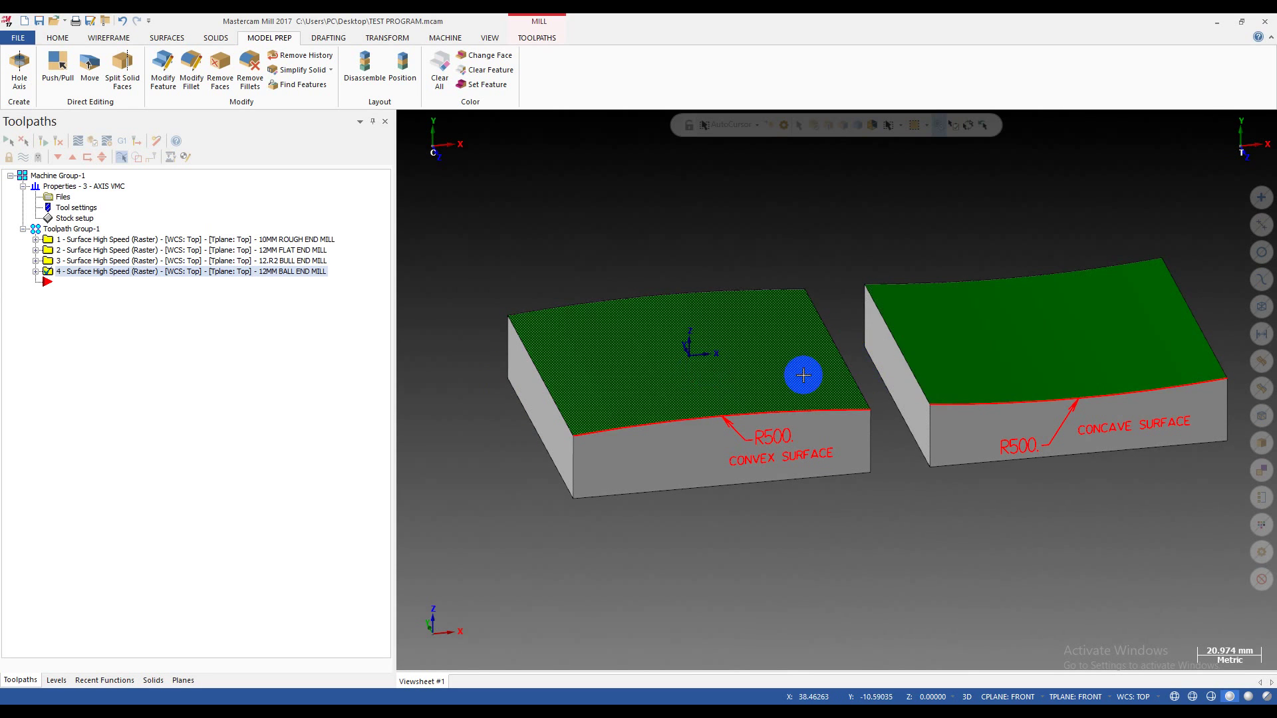
pyautogui.moveTo(792, 357); pyautogui.dragTo(682, 400, button='middle')
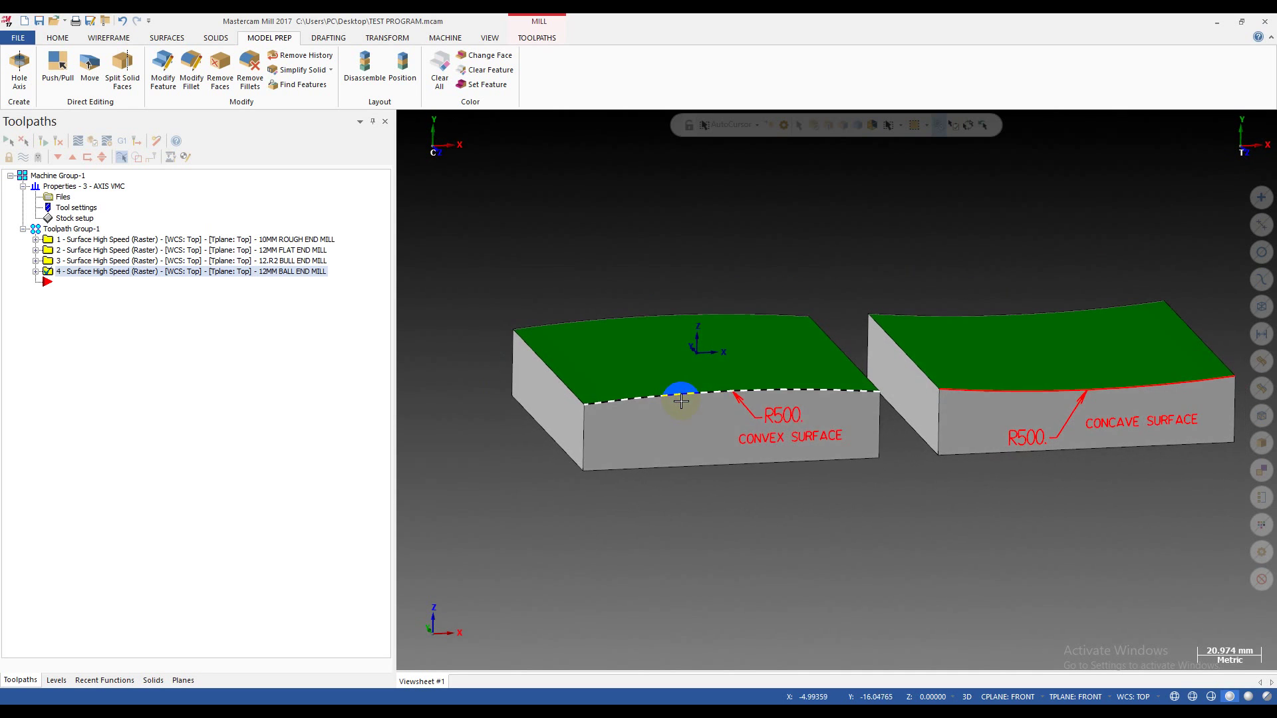
pyautogui.scroll(1, 681, 400)
pyautogui.scroll(-3, 638, 467)
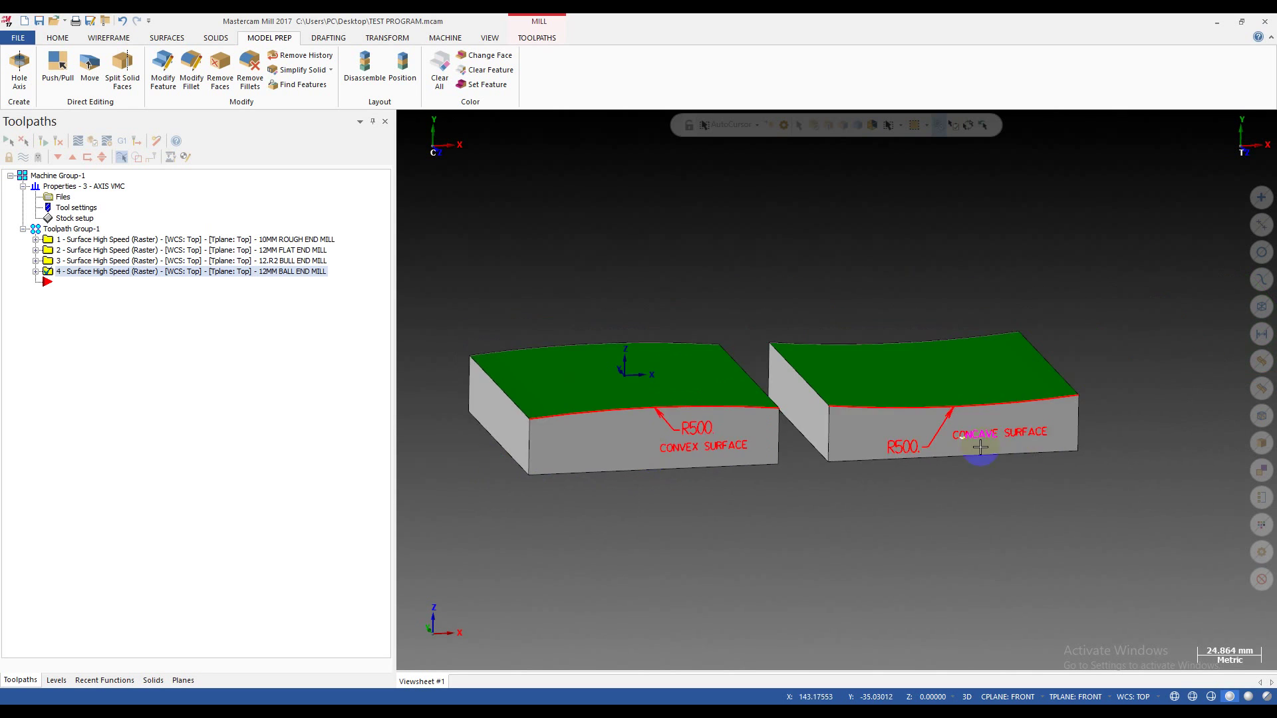
pyautogui.scroll(3, 947, 450)
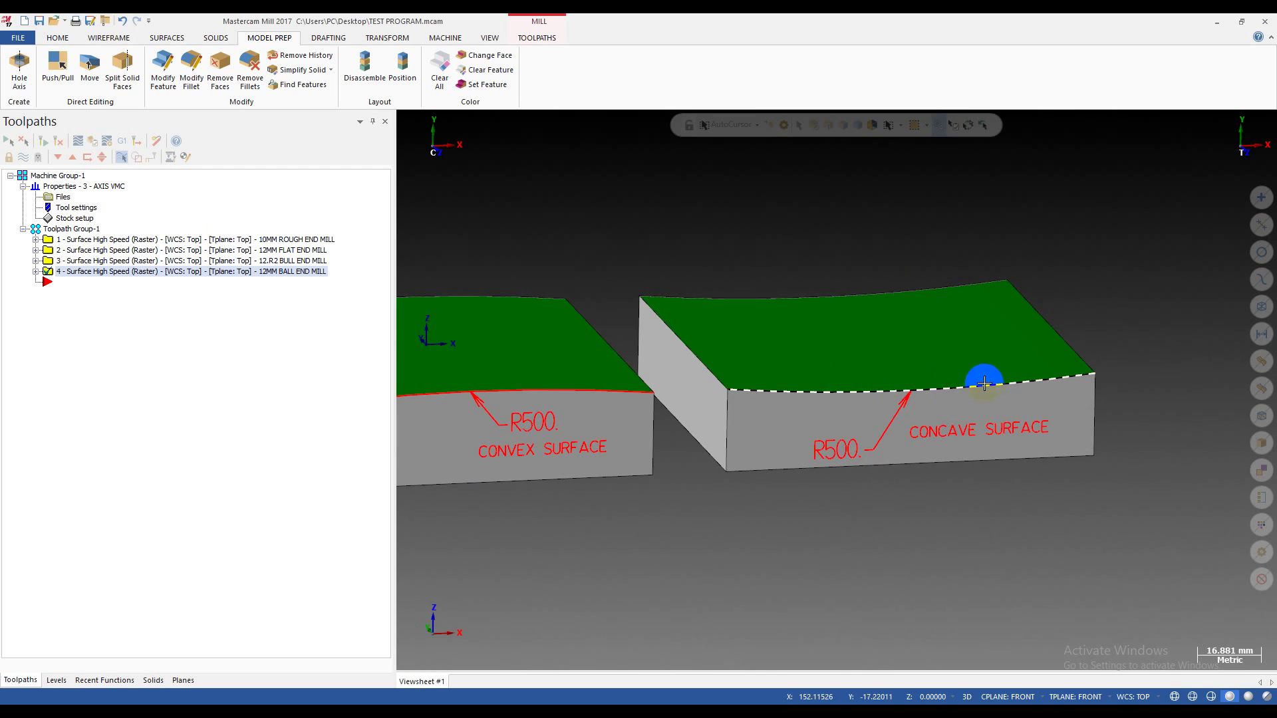
pyautogui.scroll(-2, 984, 373)
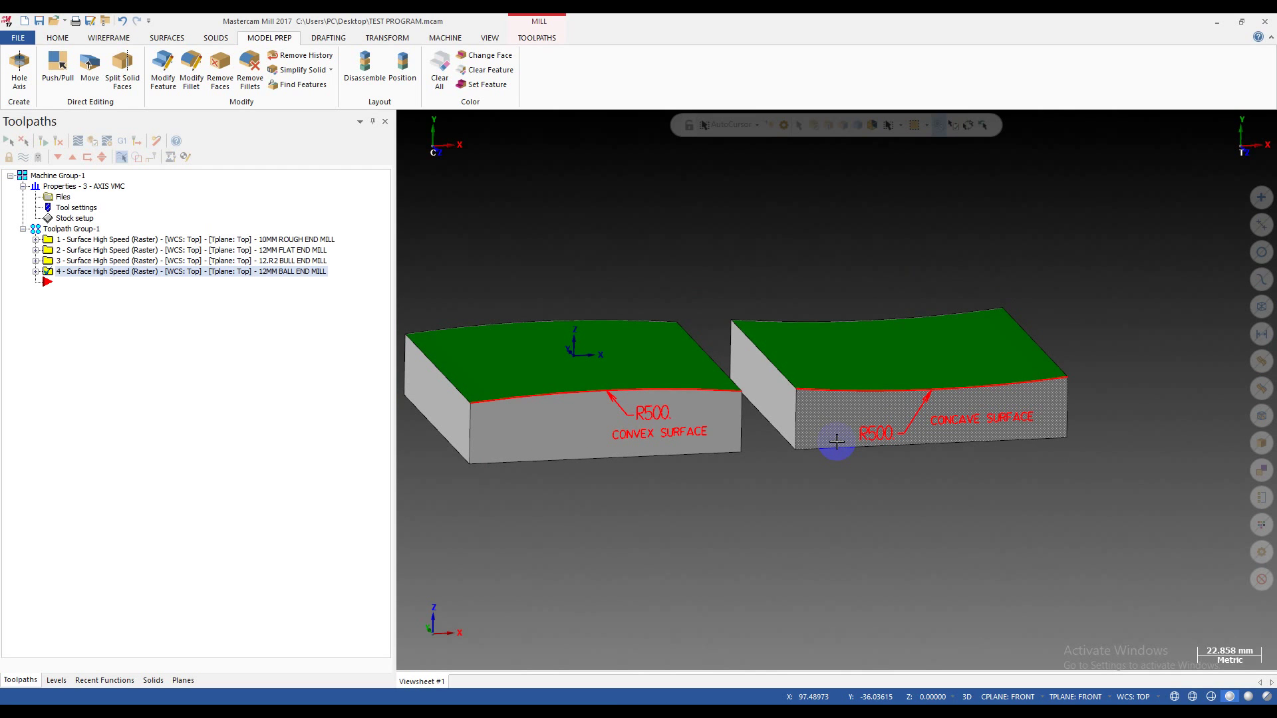
# Compare the convex and concave profiles of the two blocks in the front view.
pyautogui.hotkey('alt', '2')
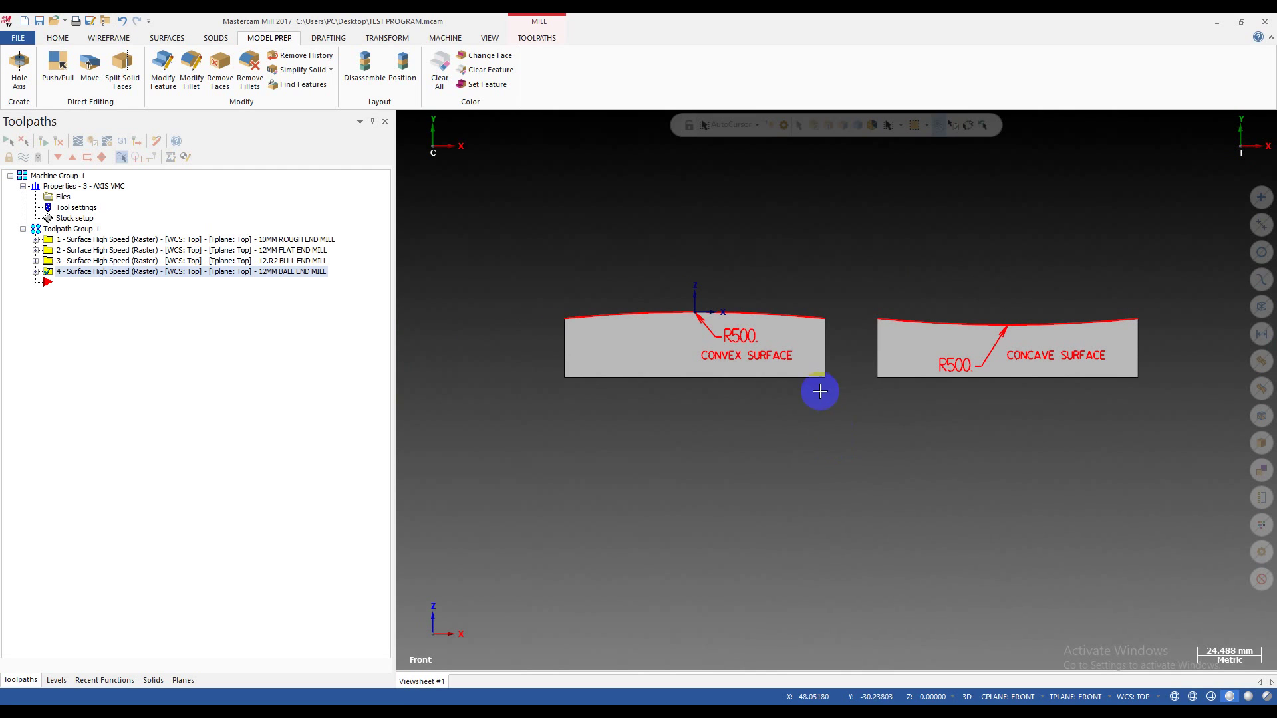
pyautogui.scroll(2, 826, 380)
pyautogui.scroll(-2, 969, 408)
pyautogui.scroll(2, 997, 350)
pyautogui.scroll(-1, 1163, 342)
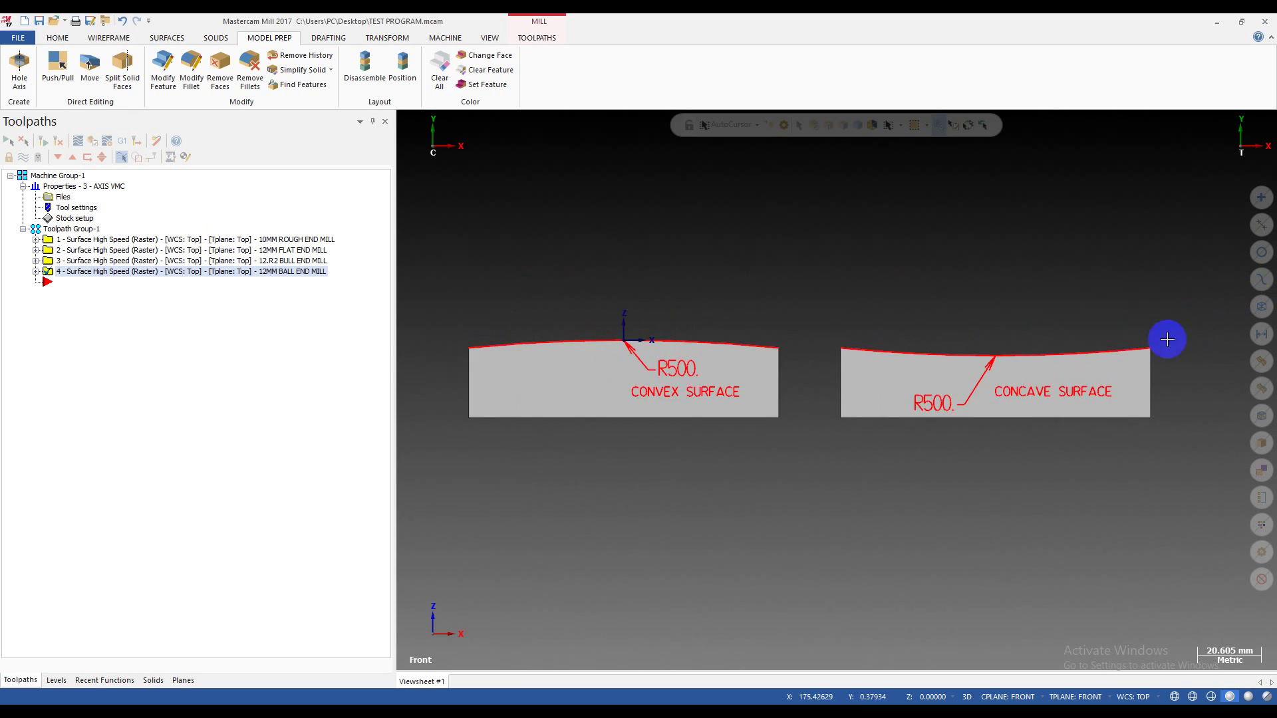
pyautogui.scroll(2, 556, 391)
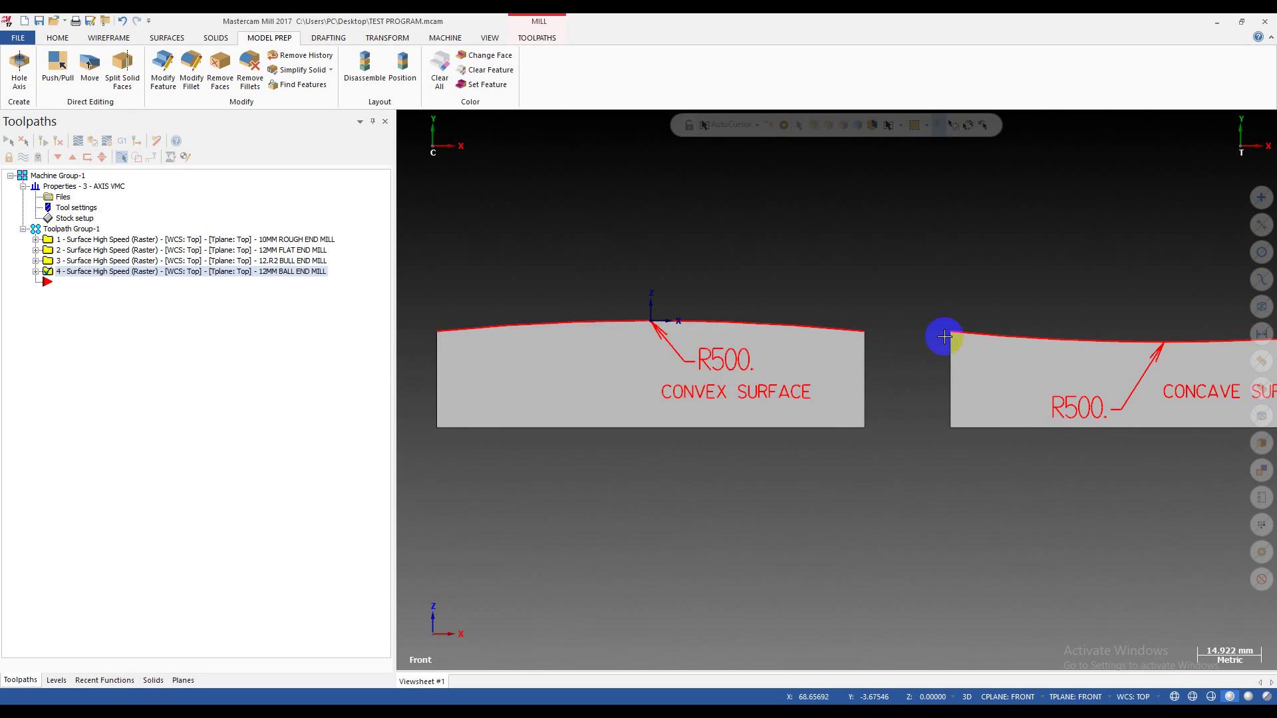
pyautogui.scroll(-1, 1018, 335)
# Examine the convex block's top surface and its R500 radius label up close in a tilted view.
pyautogui.moveTo(628, 406); pyautogui.dragTo(690, 277, button='middle')
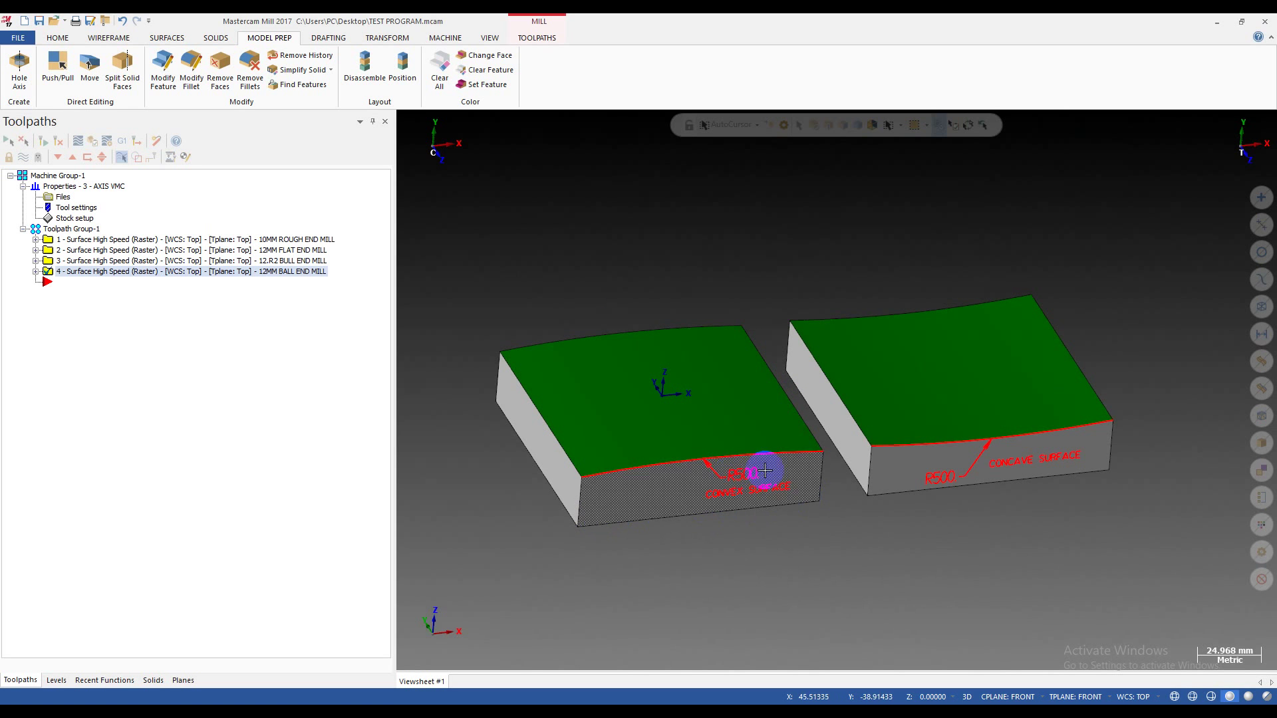
pyautogui.moveTo(679, 324); pyautogui.dragTo(697, 269, button='middle')
pyautogui.scroll(2, 532, 380)
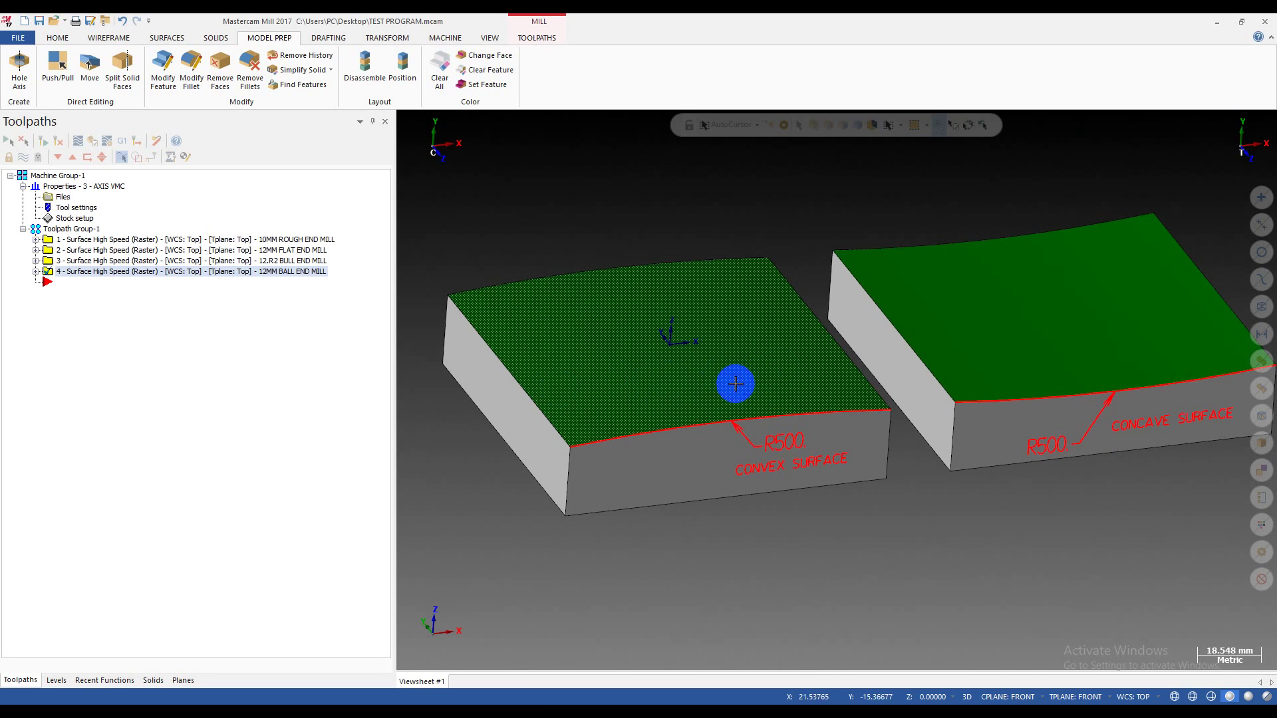
pyautogui.scroll(2, 748, 455)
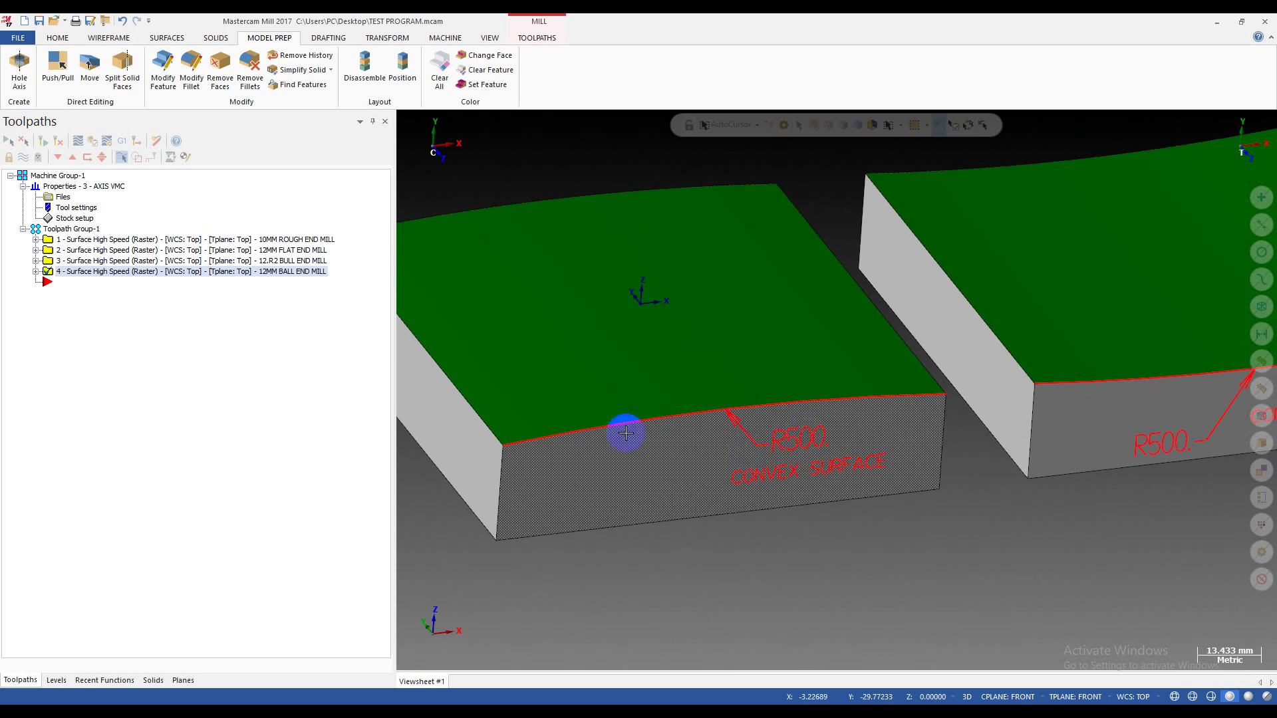
pyautogui.scroll(-1, 768, 392)
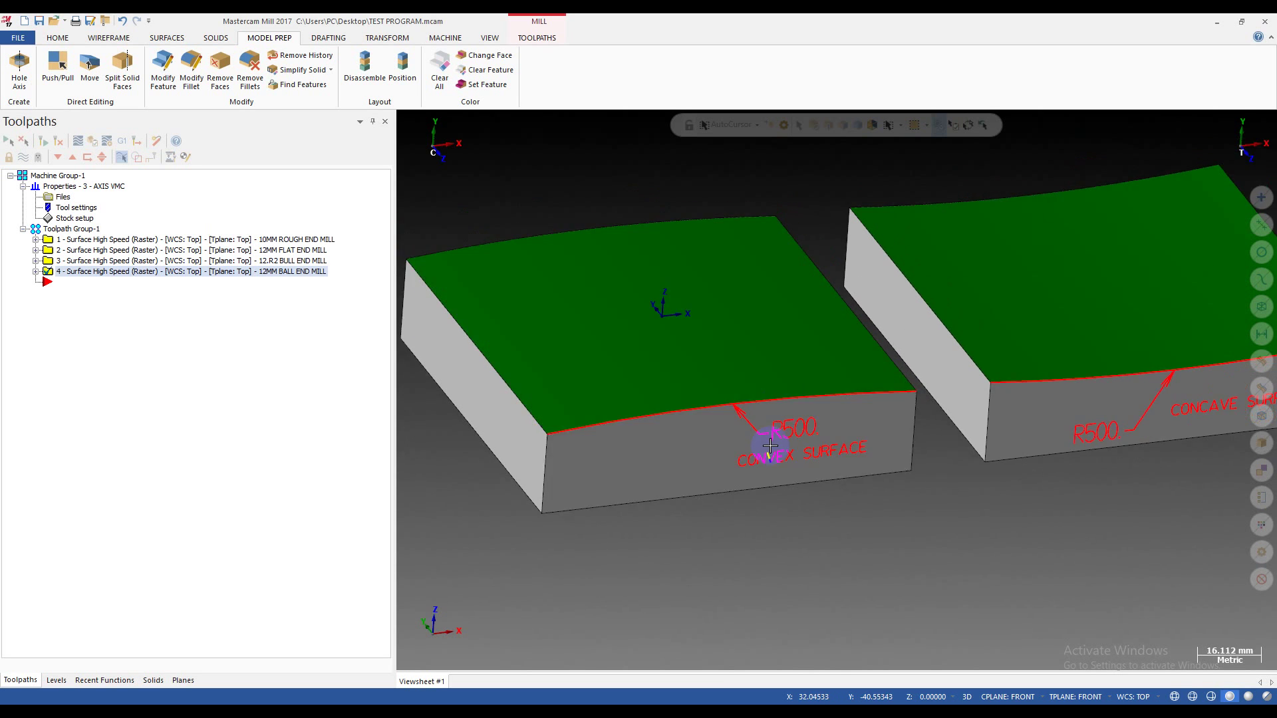
pyautogui.scroll(2, 781, 444)
pyautogui.moveTo(793, 423); pyautogui.dragTo(812, 426, button='middle')
pyautogui.scroll(2, 812, 432)
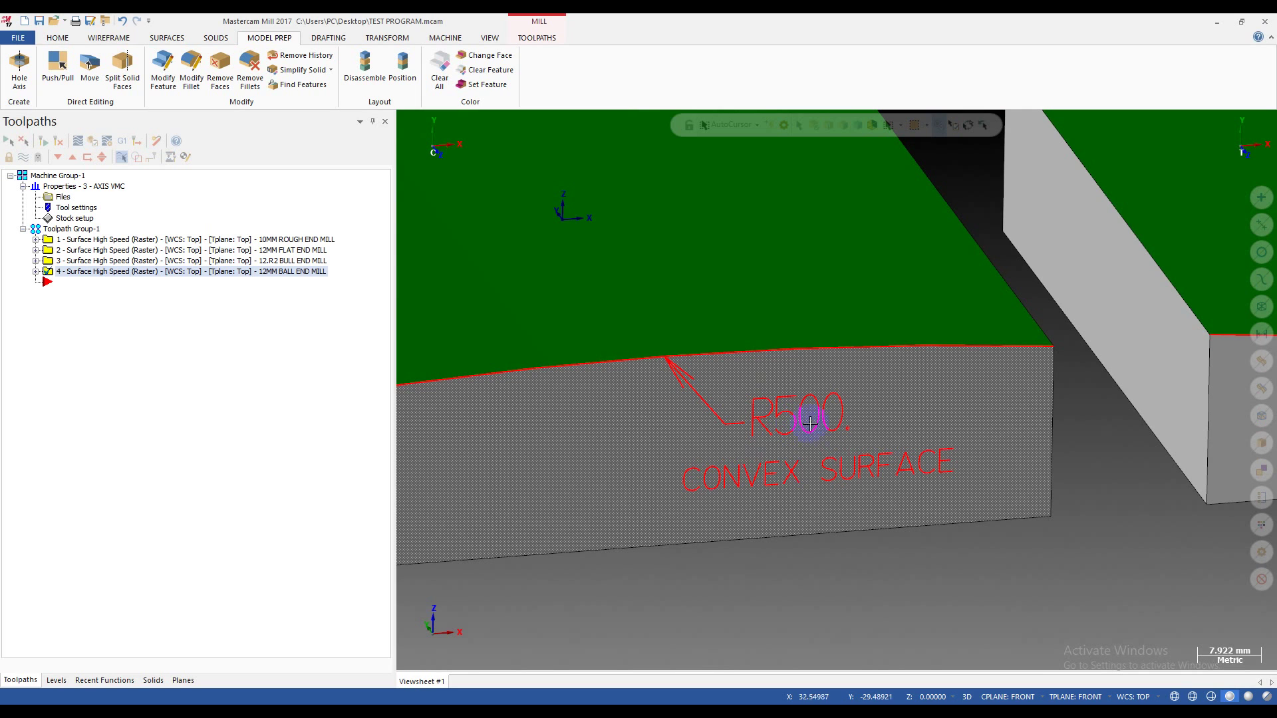
pyautogui.scroll(-4, 817, 416)
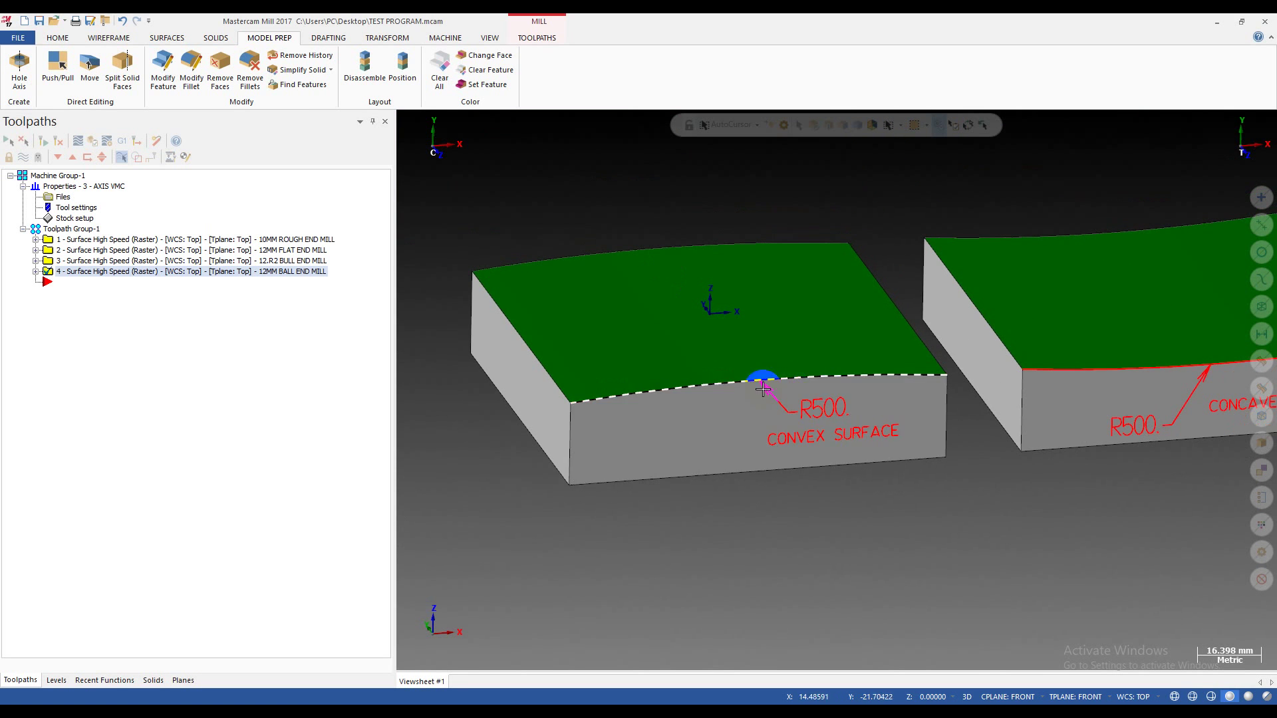
pyautogui.moveTo(823, 392); pyautogui.dragTo(724, 351, button='middle')
# Check both blocks in the front view again and return to a tilted view showing both top surfaces.
pyautogui.hotkey('alt', '2')
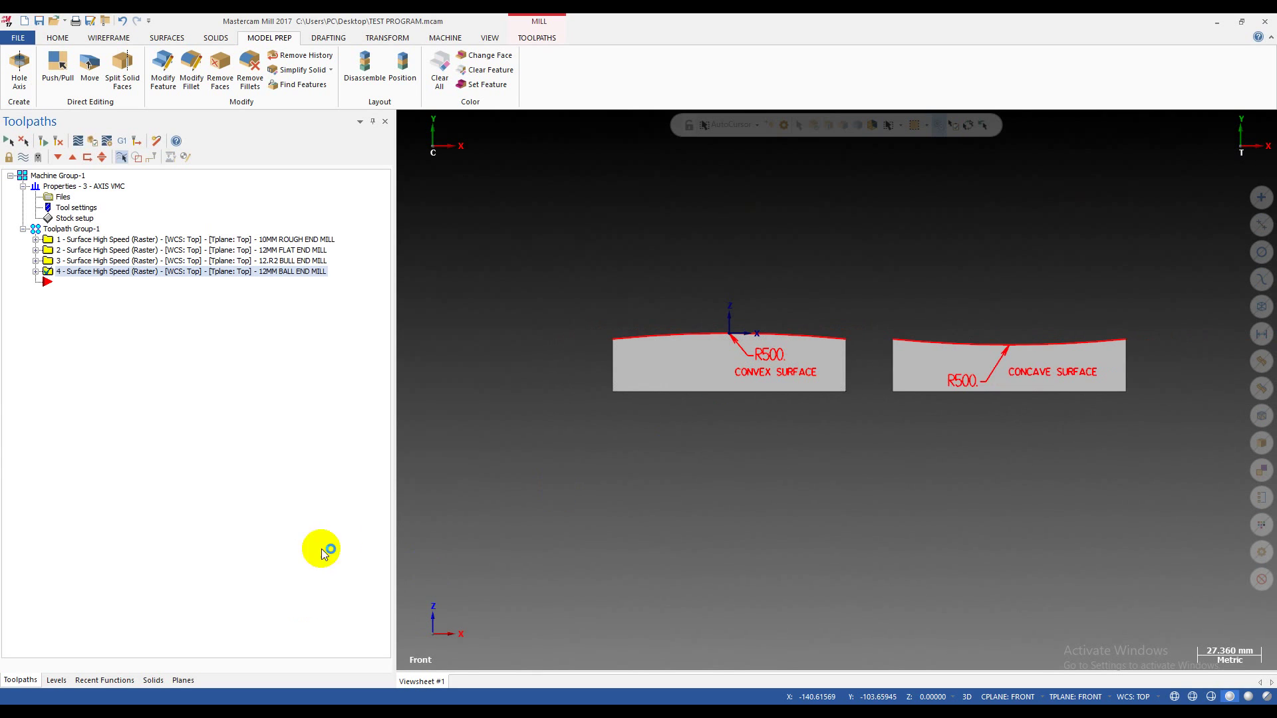
pyautogui.moveTo(513, 473); pyautogui.dragTo(566, 536, button='middle')
pyautogui.scroll(3, 835, 157)
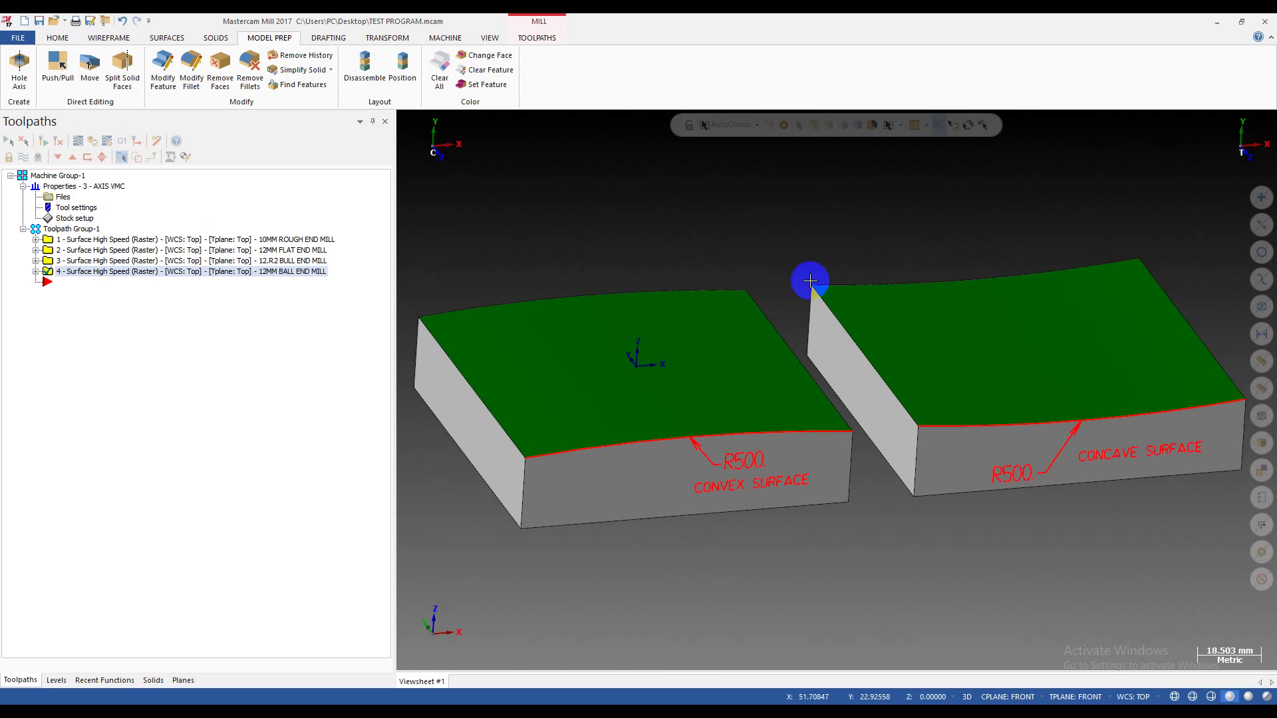
pyautogui.scroll(-2, 785, 265)
pyautogui.moveTo(747, 300)
pyautogui.mouseDown(button='middle')
pyautogui.moveTo(713, 281)
pyautogui.moveTo(744, 286)
pyautogui.moveTo(756, 308)
pyautogui.mouseUp(button='middle')
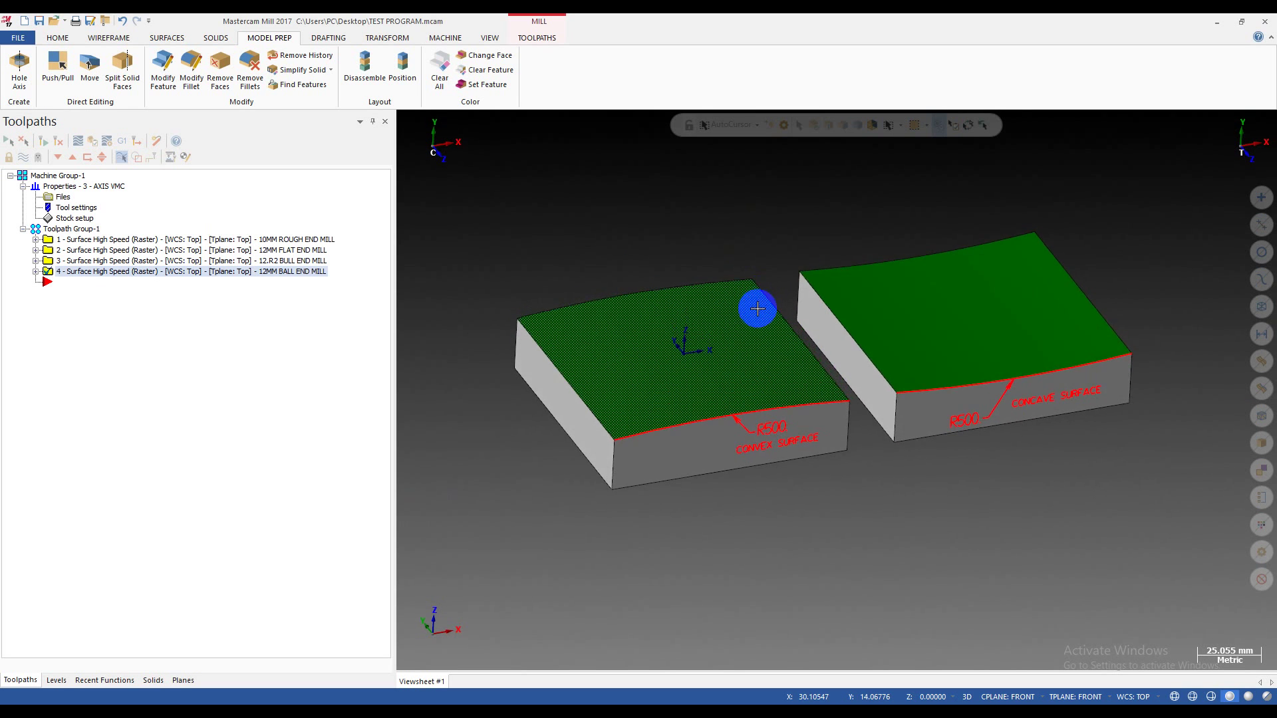
pyautogui.scroll(-1, 756, 308)
pyautogui.scroll(2, 760, 257)
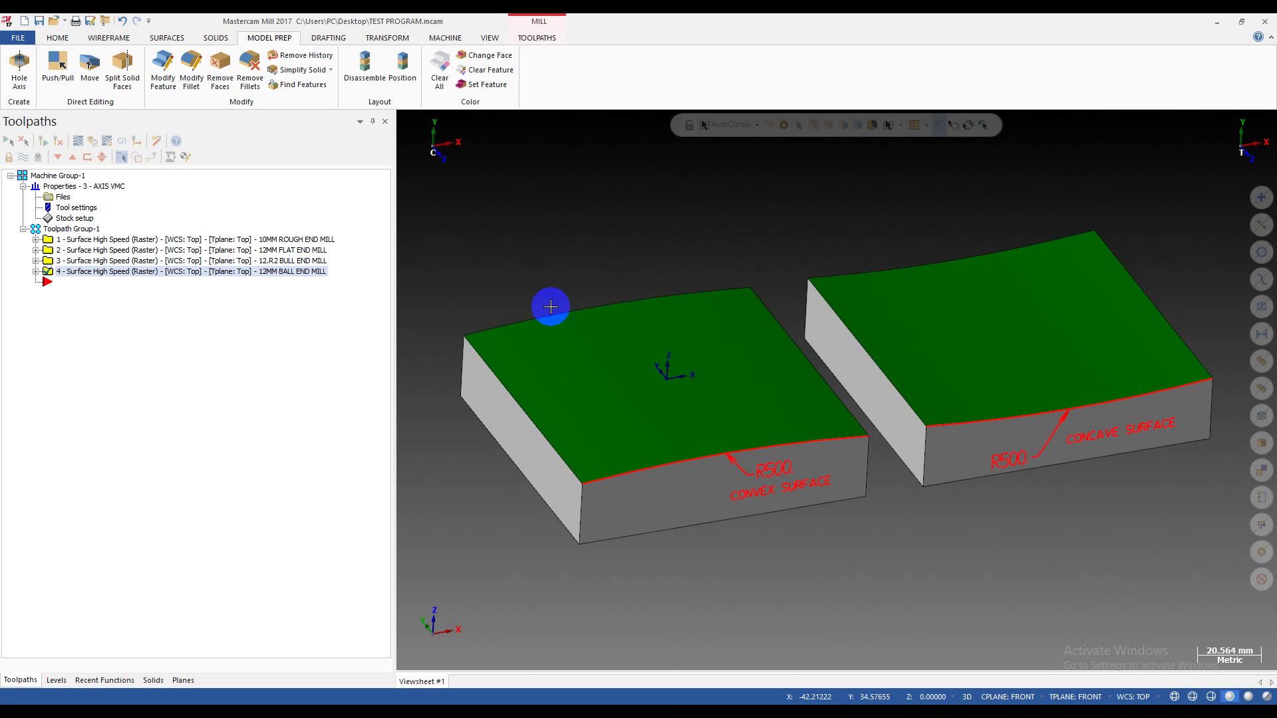
# Display the 12MM FLAT END MILL raster toolpath on the convex surface and expand that operation's details.
pyautogui.click(222, 241)
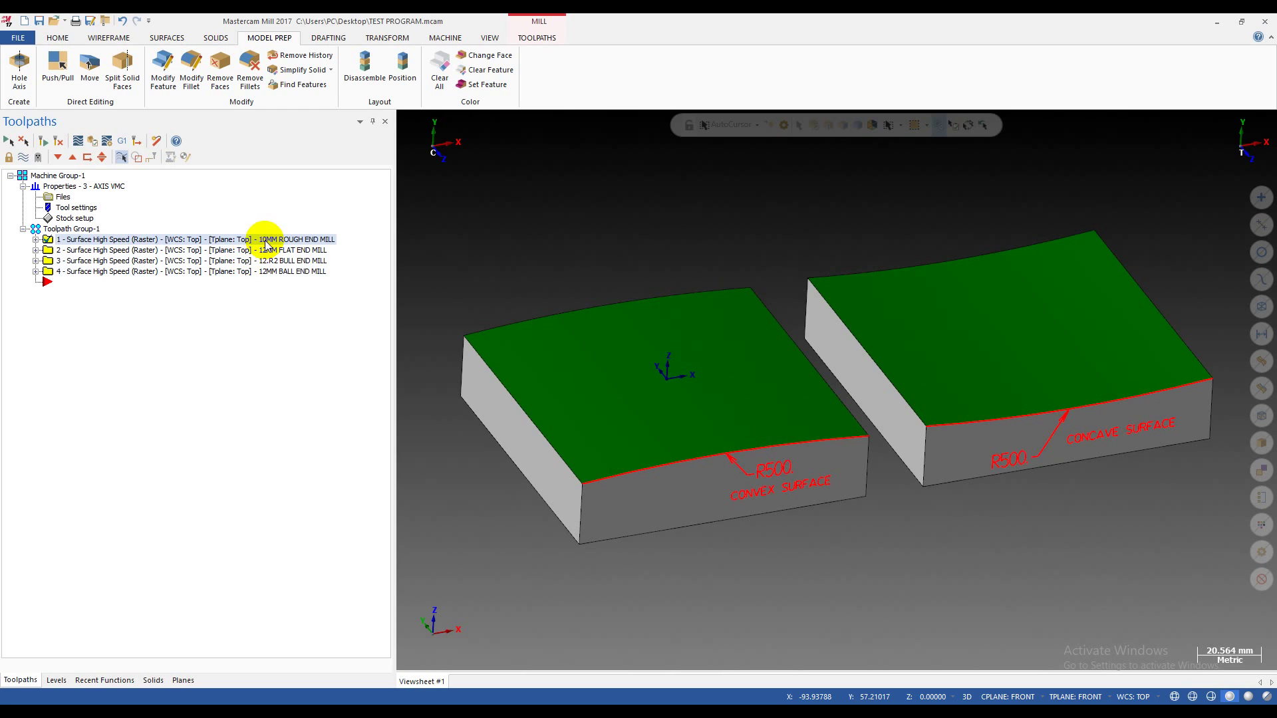
pyautogui.click(237, 261)
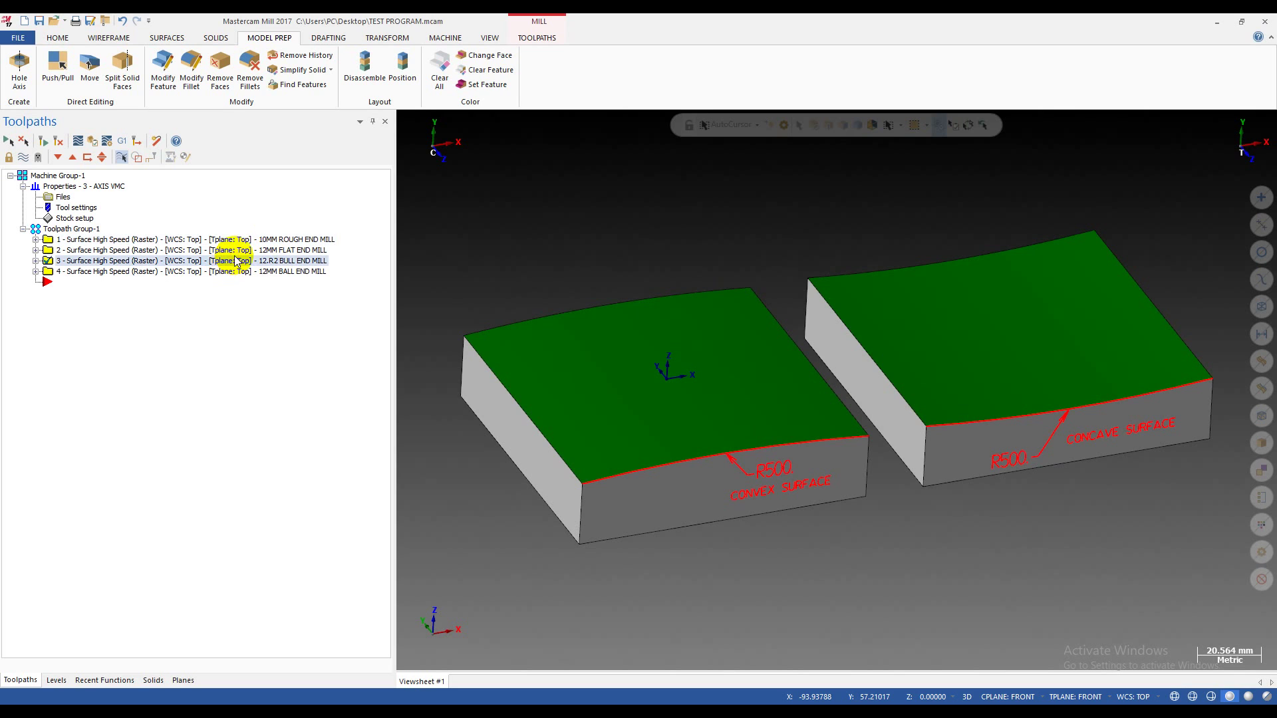
pyautogui.click(247, 250)
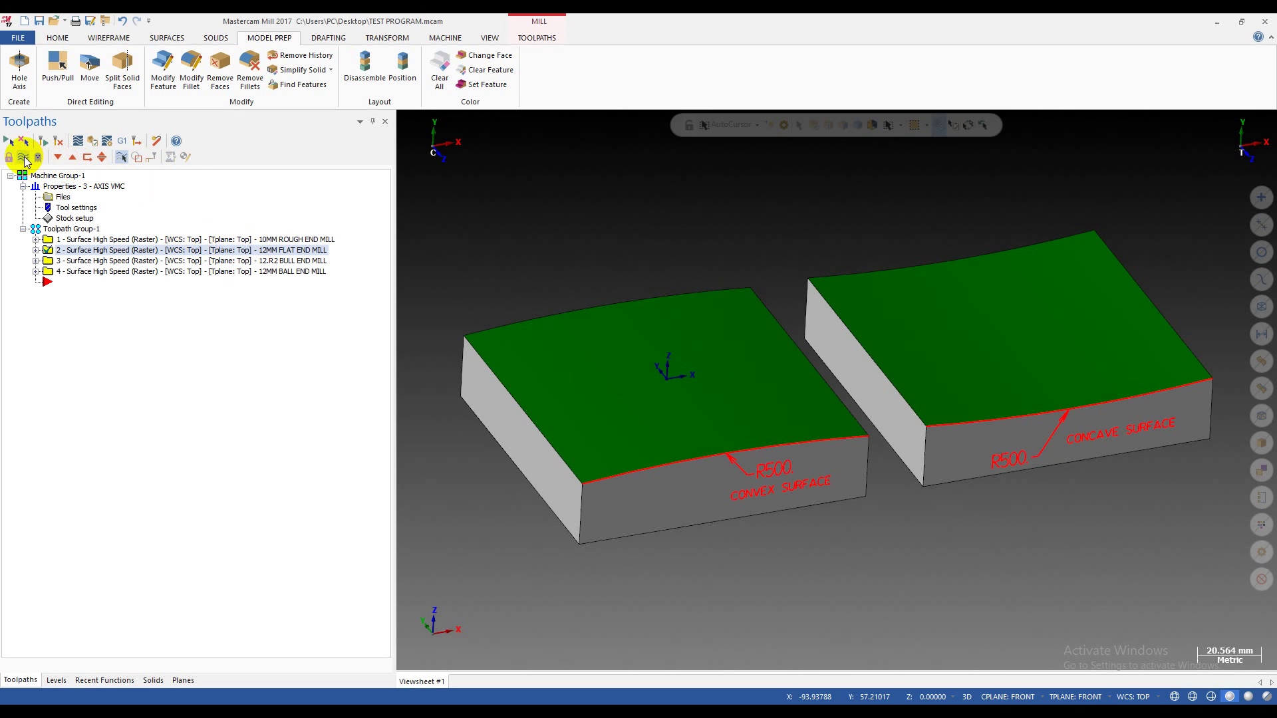
pyautogui.keyDown('shift'); pyautogui.click(102, 263); pyautogui.keyUp('shift')
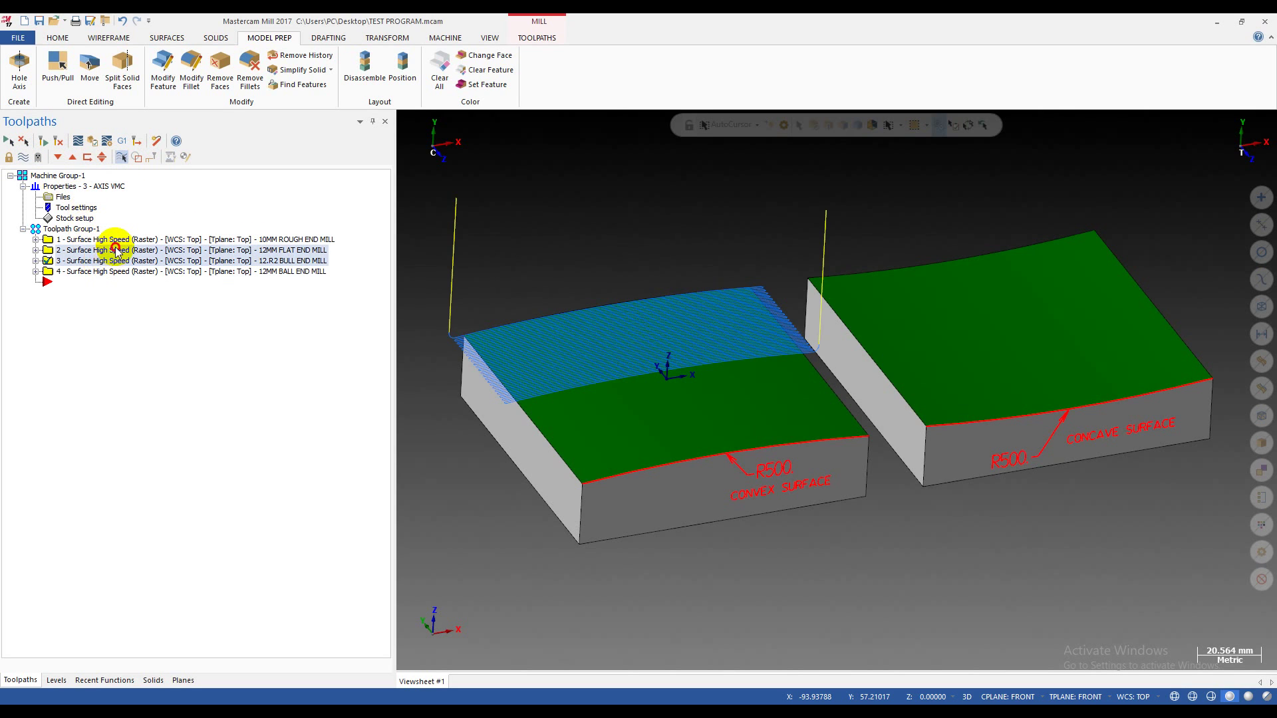
pyautogui.click(115, 250)
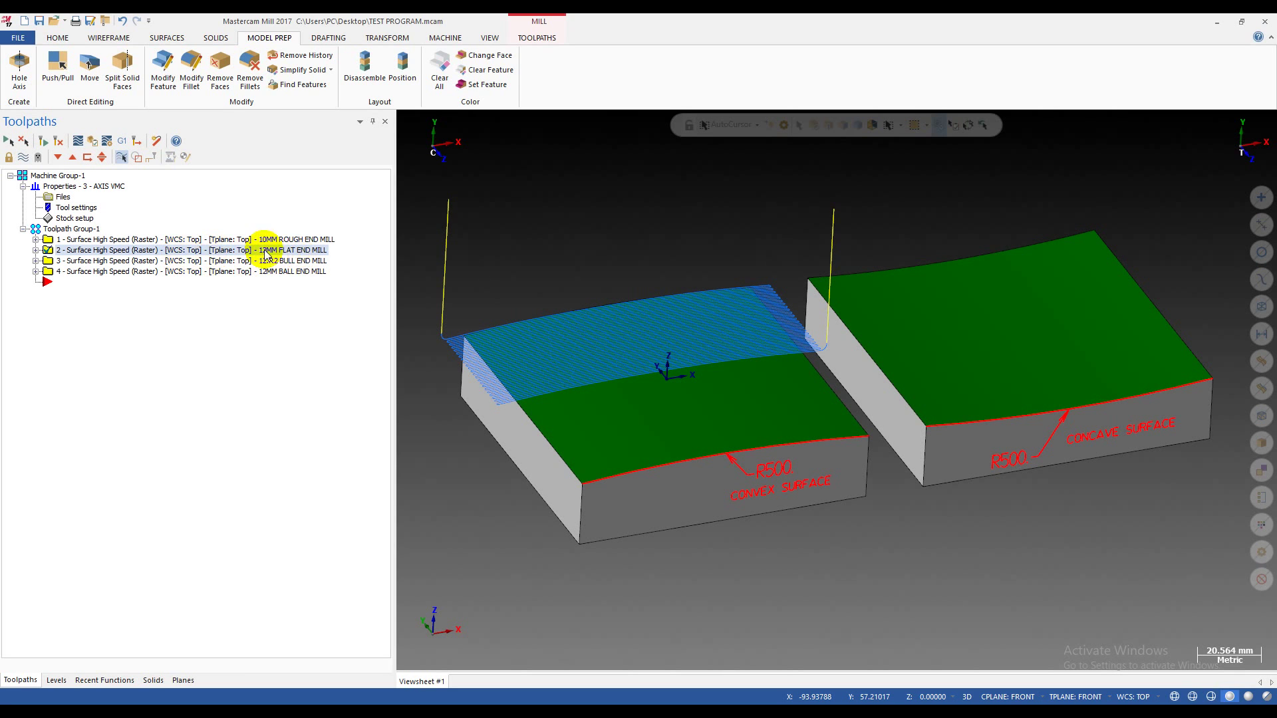
pyautogui.click(35, 250)
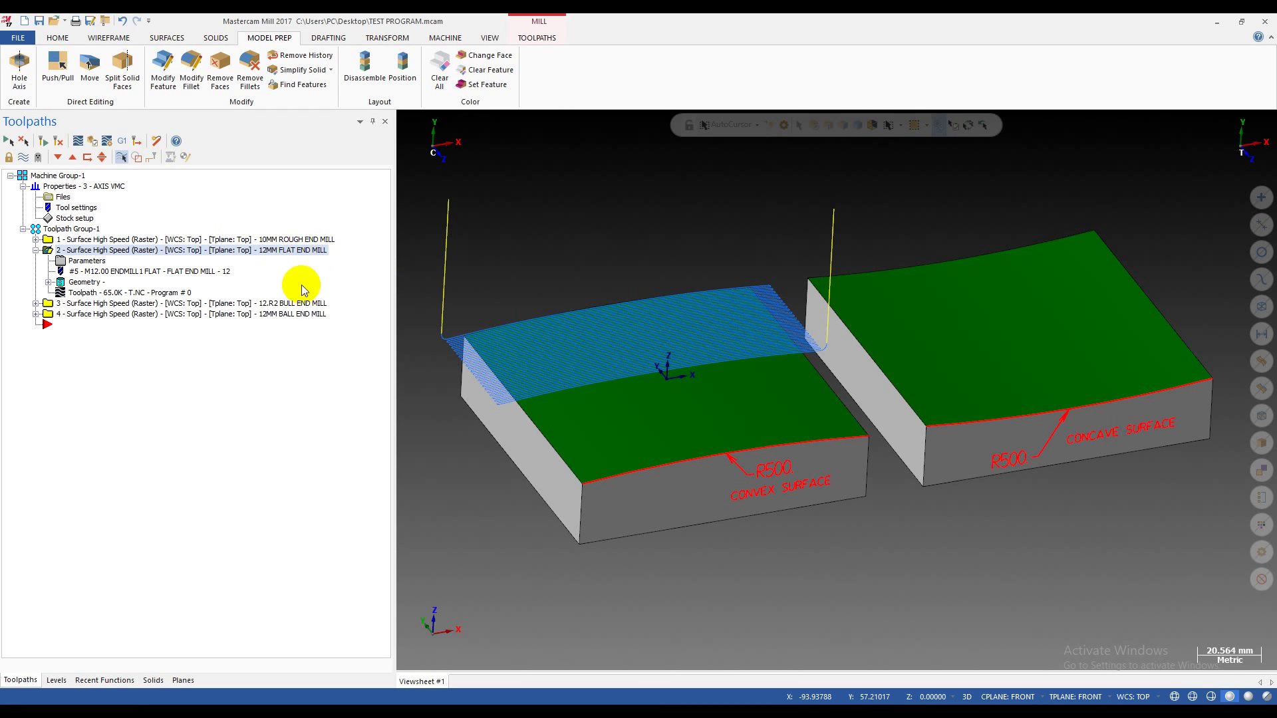
# Display the 12.R2 BULL END MILL and 12MM BALL END MILL raster toolpaths in turn and expand both operations' details.
pyautogui.click(278, 304)
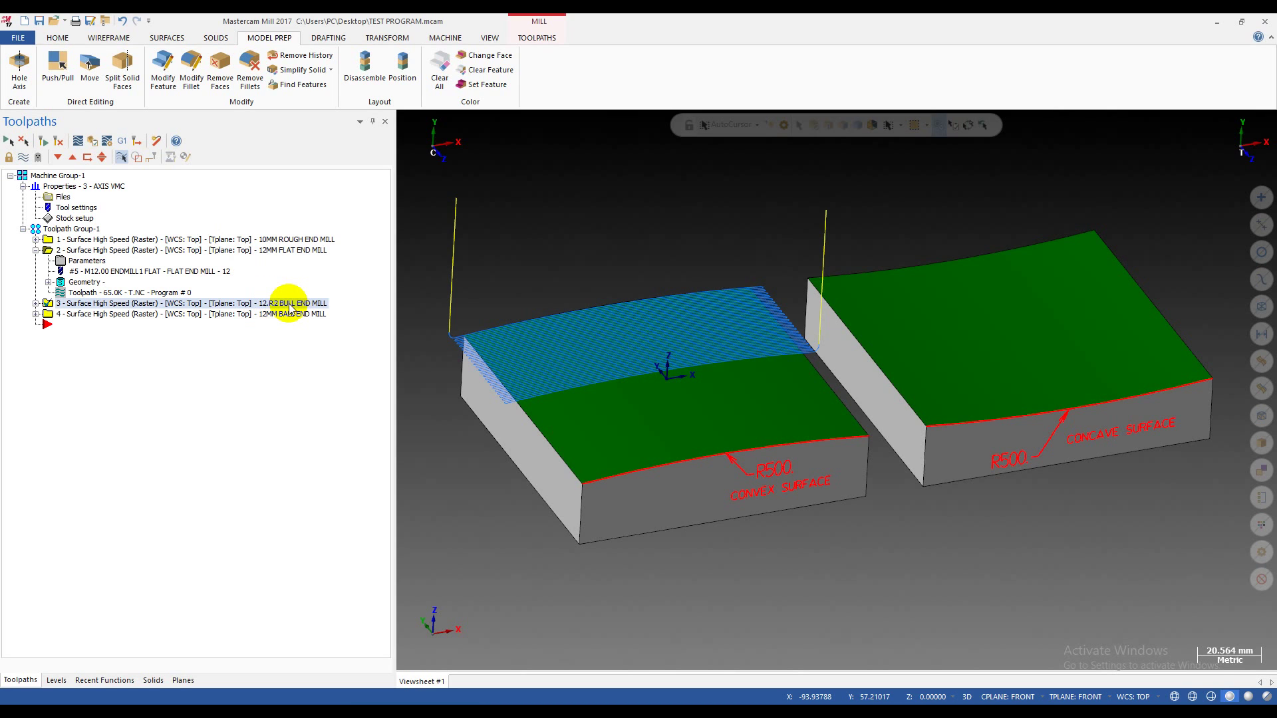
pyautogui.click(36, 304)
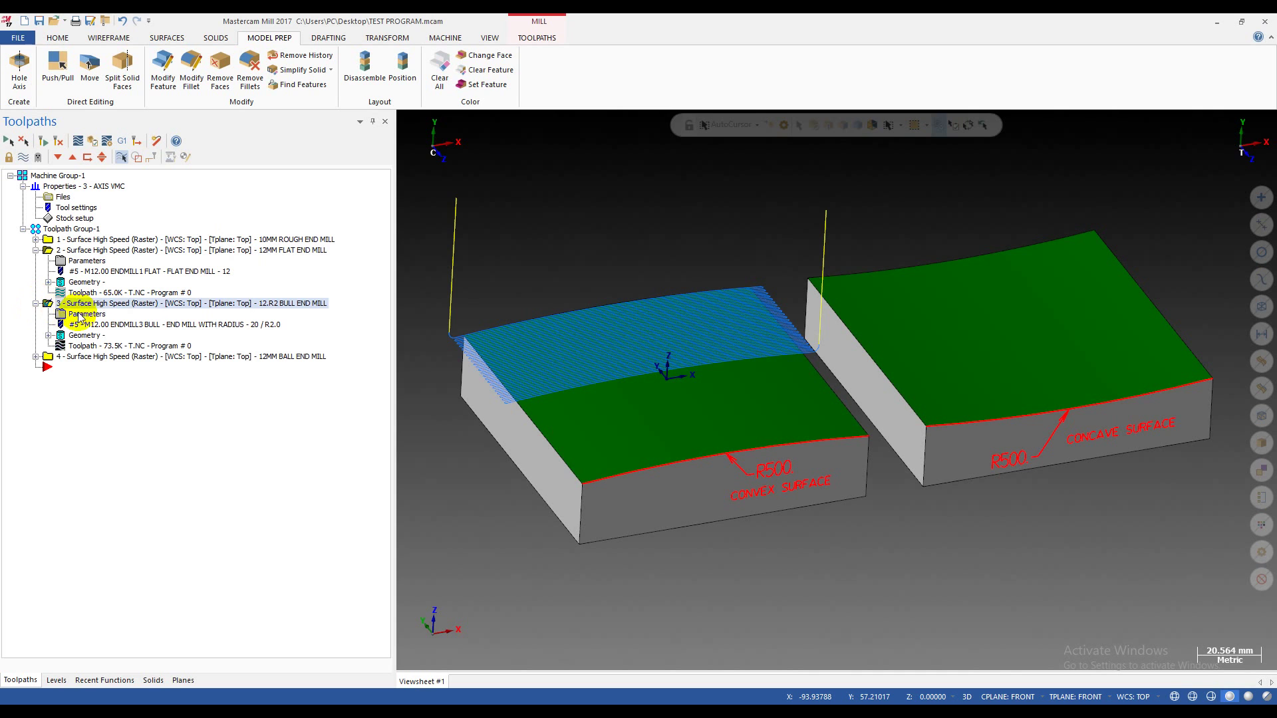
pyautogui.click(93, 357)
pyautogui.scroll(3, 526, 438)
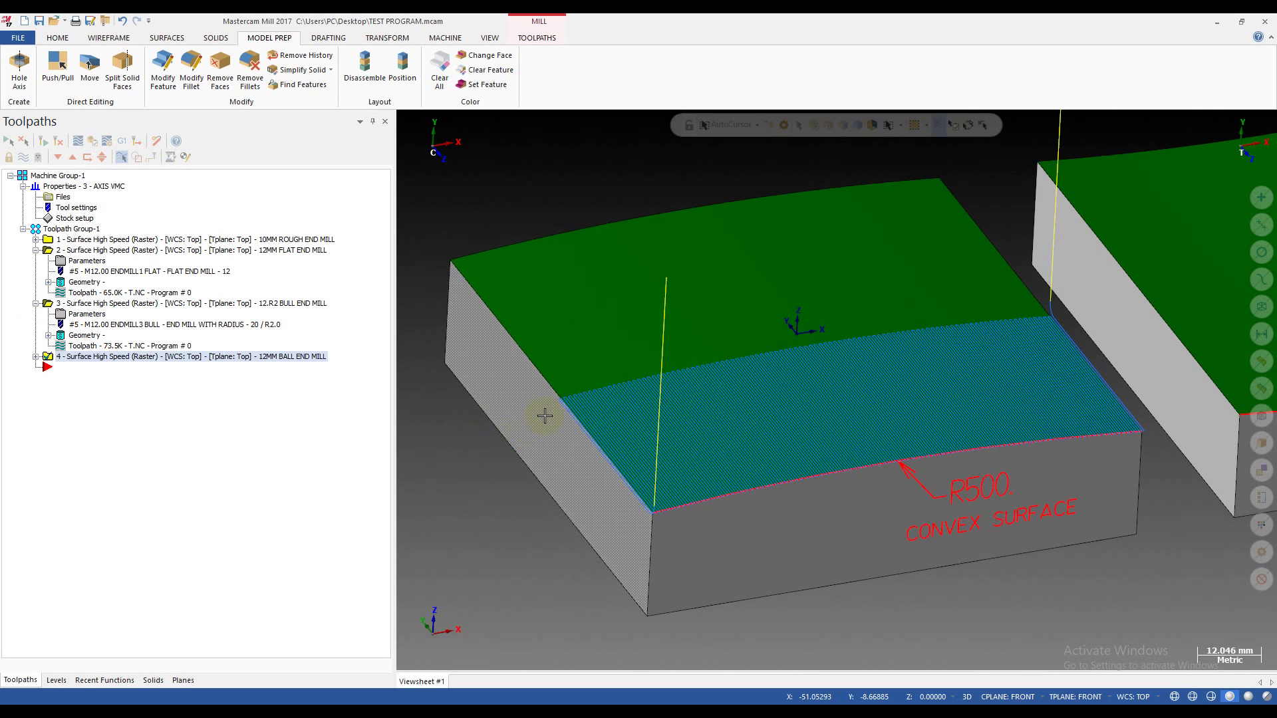
pyautogui.scroll(-2, 545, 415)
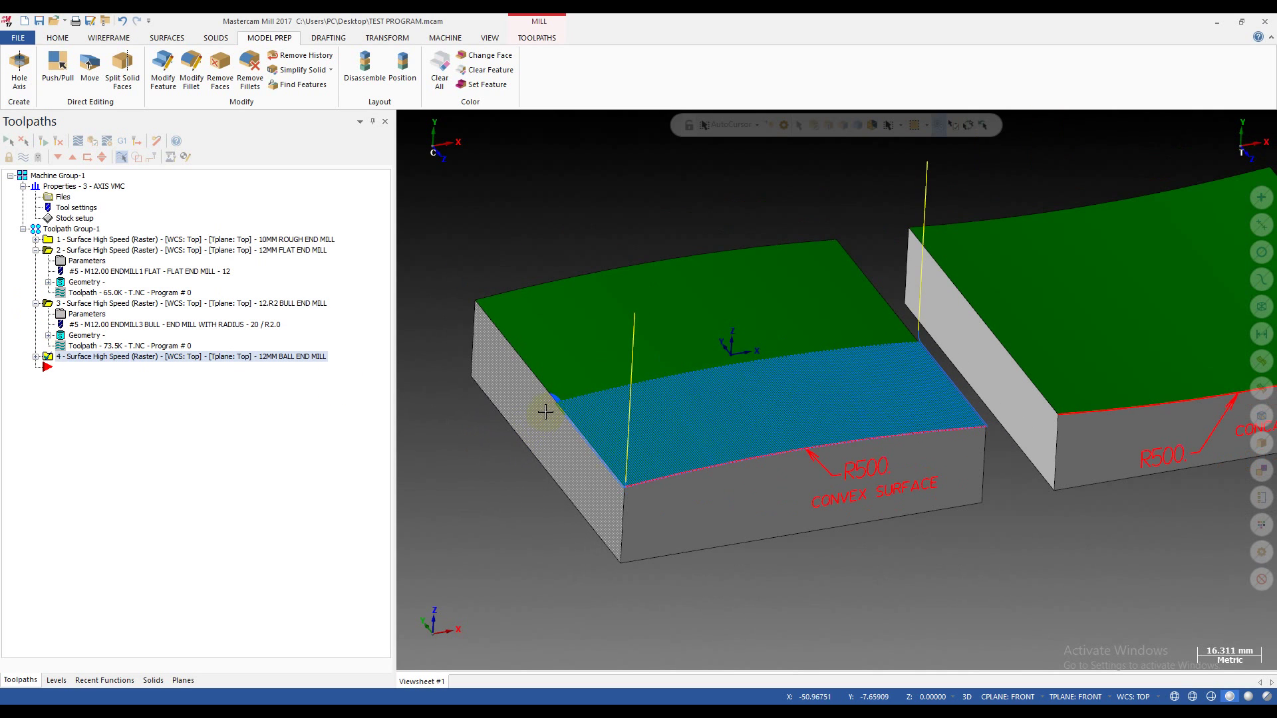
pyautogui.click(36, 357)
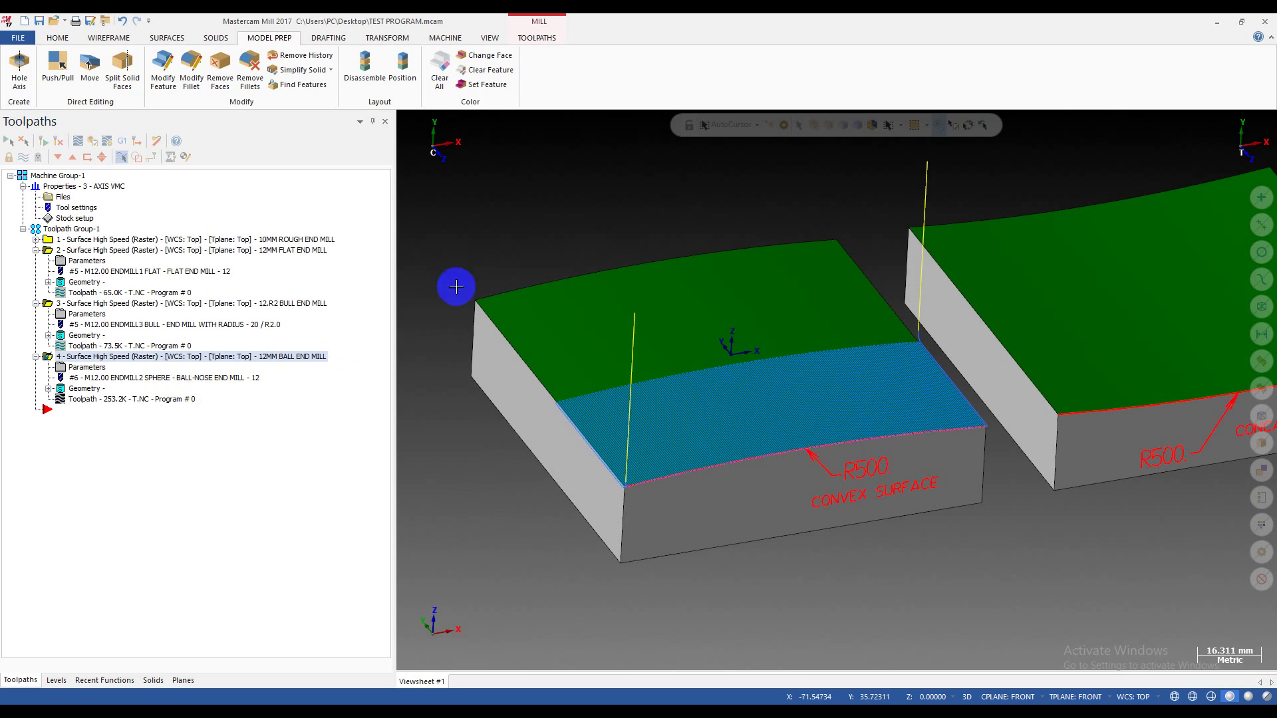
pyautogui.scroll(-2, 502, 222)
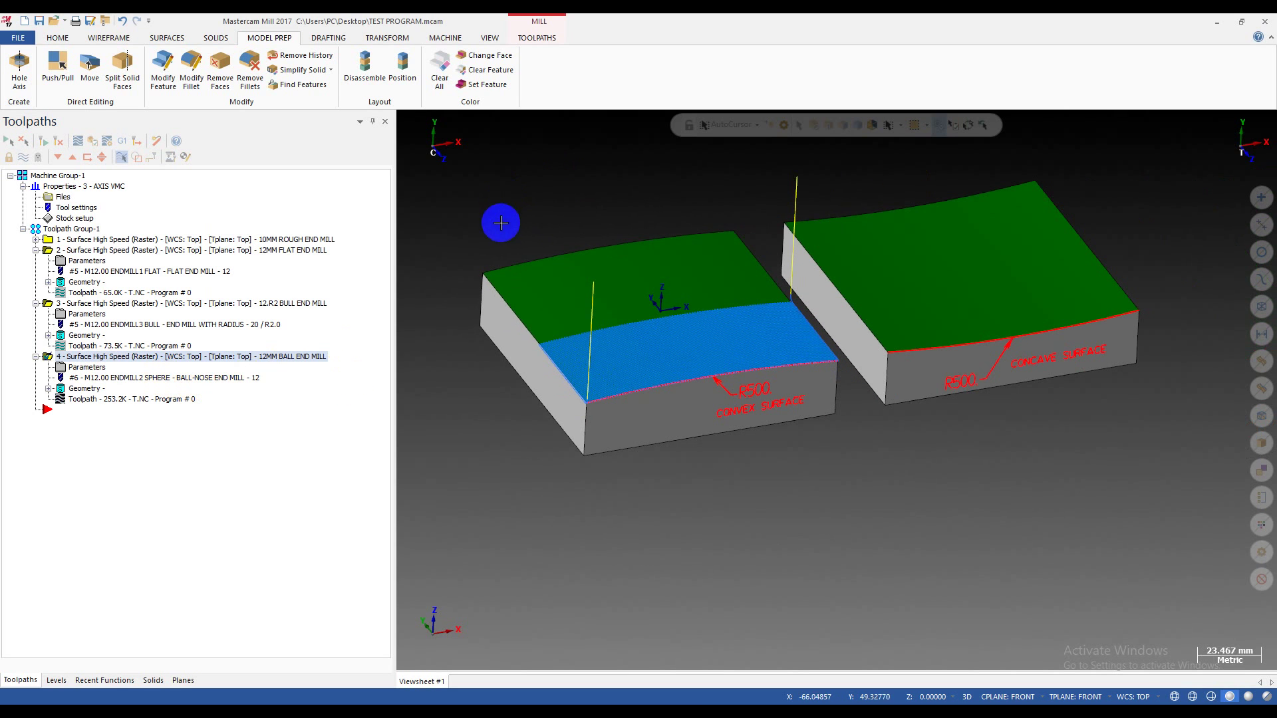
# Collapse the flat and bull end mill operations' details and examine the 12MM FLAT END MILL toolpath on the convex surface.
pyautogui.click(36, 250)
pyautogui.click(36, 261)
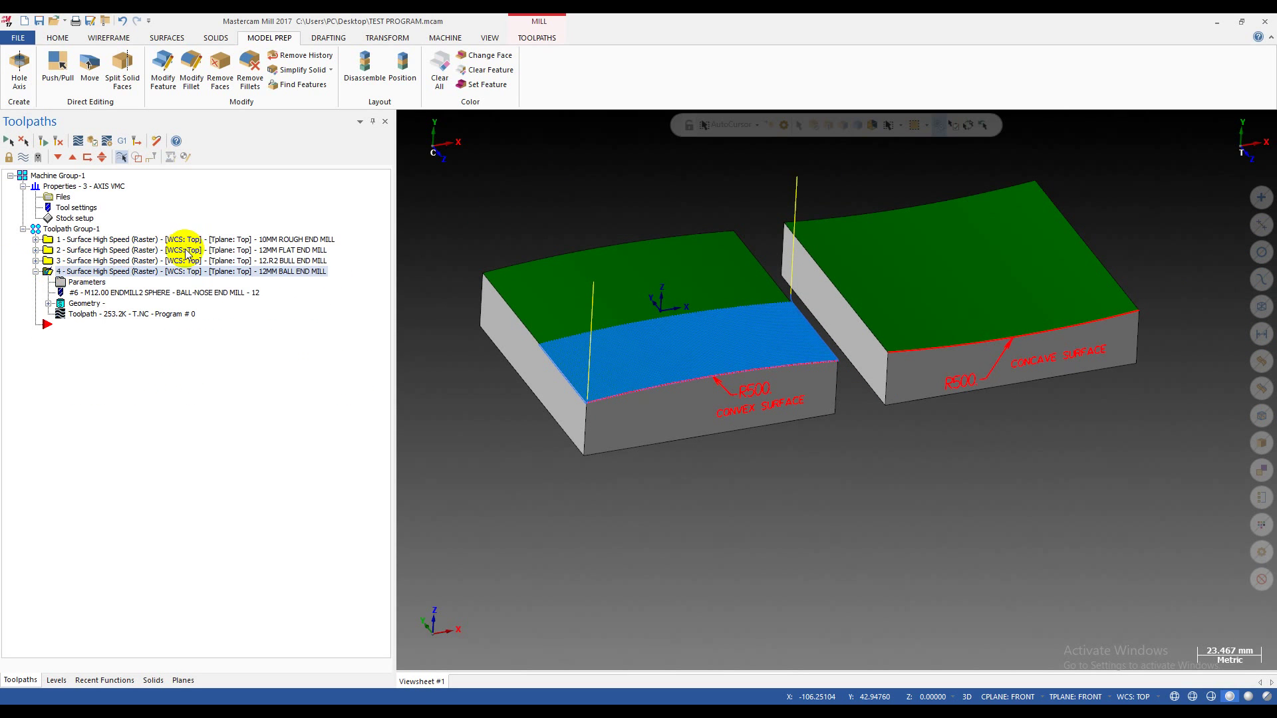
pyautogui.click(149, 251)
pyautogui.scroll(4, 525, 260)
pyautogui.scroll(-3, 525, 261)
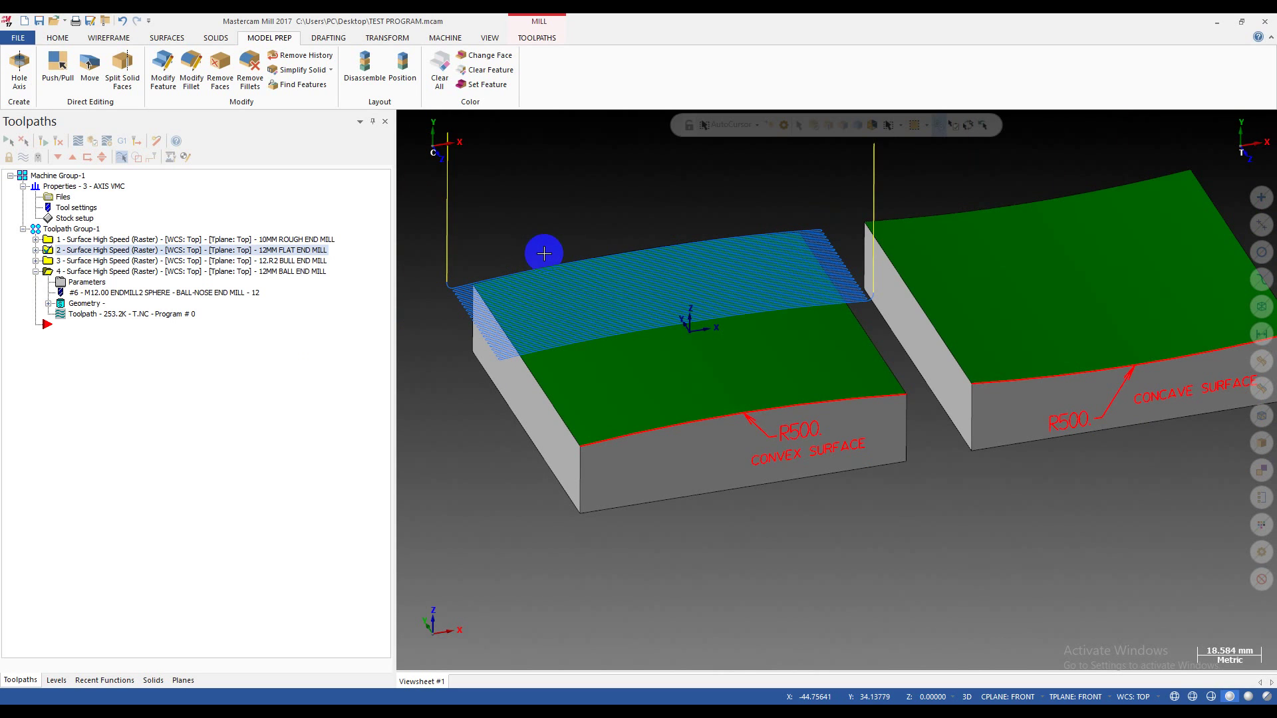
pyautogui.scroll(1, 544, 253)
# Compare the 12MM BALL END MILL and 12MM FLAT END MILL toolpaths alternately, and let the automatic backup continue.
pyautogui.click(183, 270)
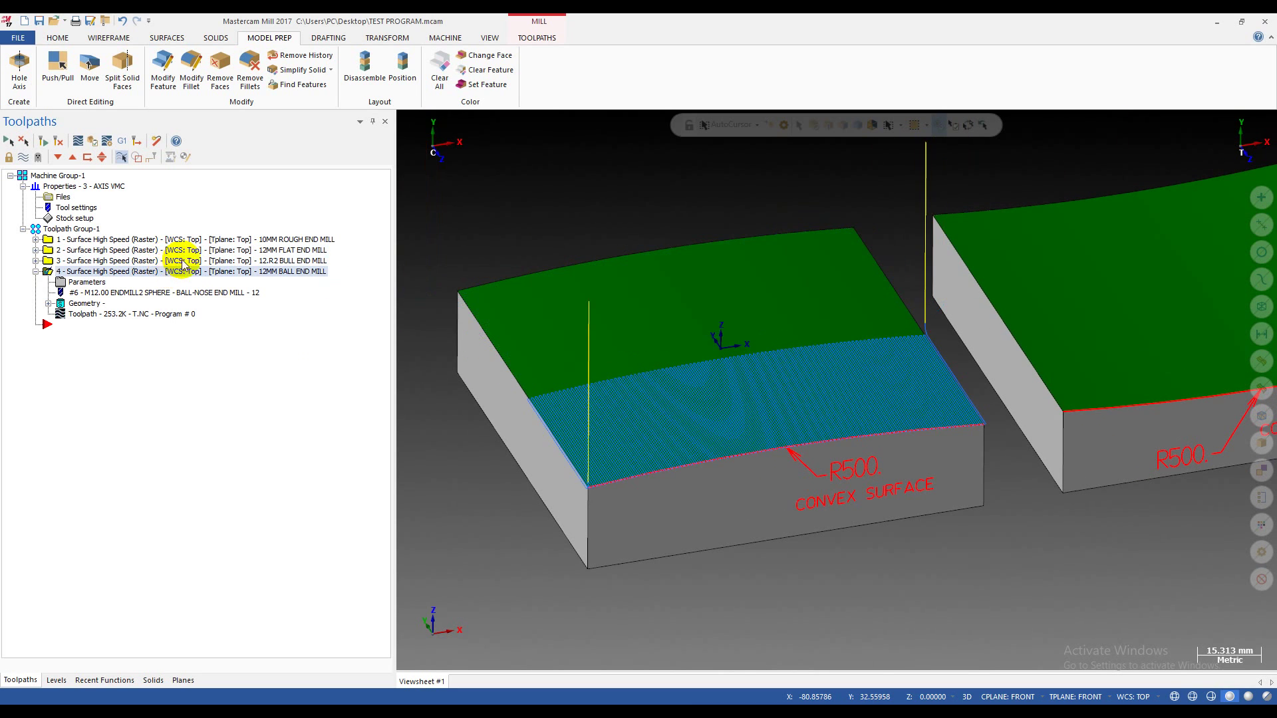
pyautogui.click(193, 253)
pyautogui.click(237, 273)
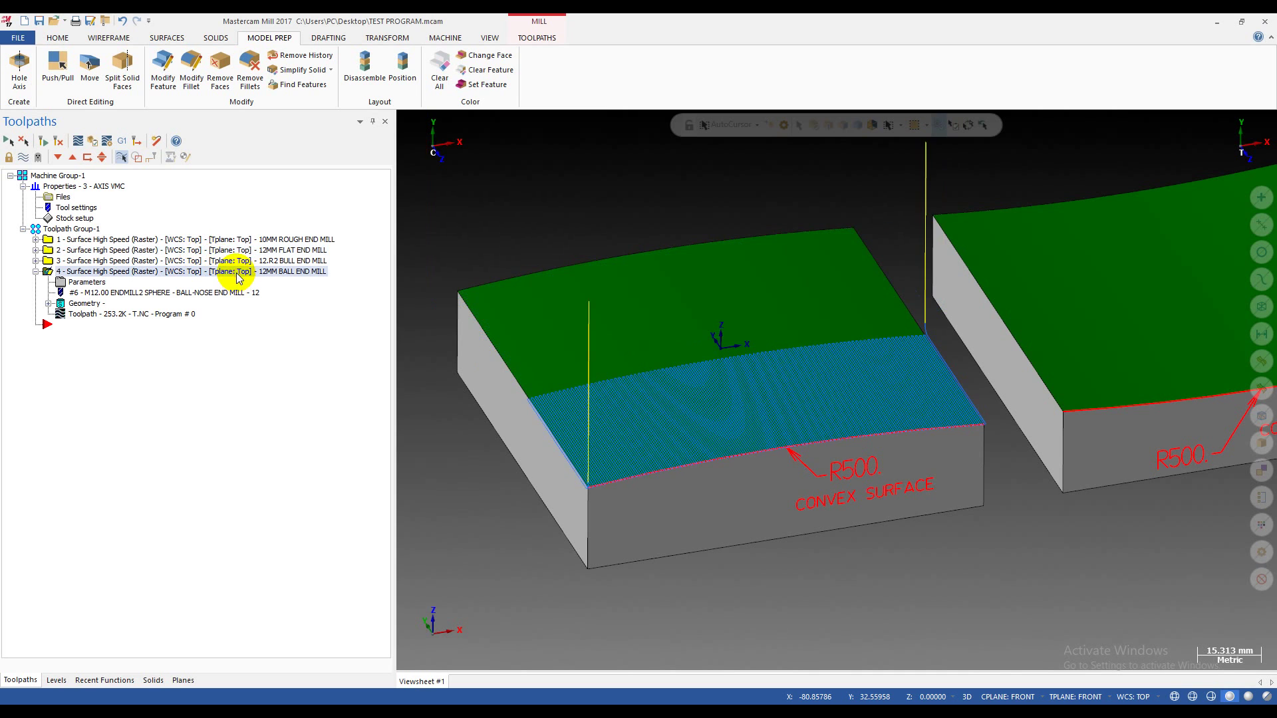
pyautogui.click(261, 251)
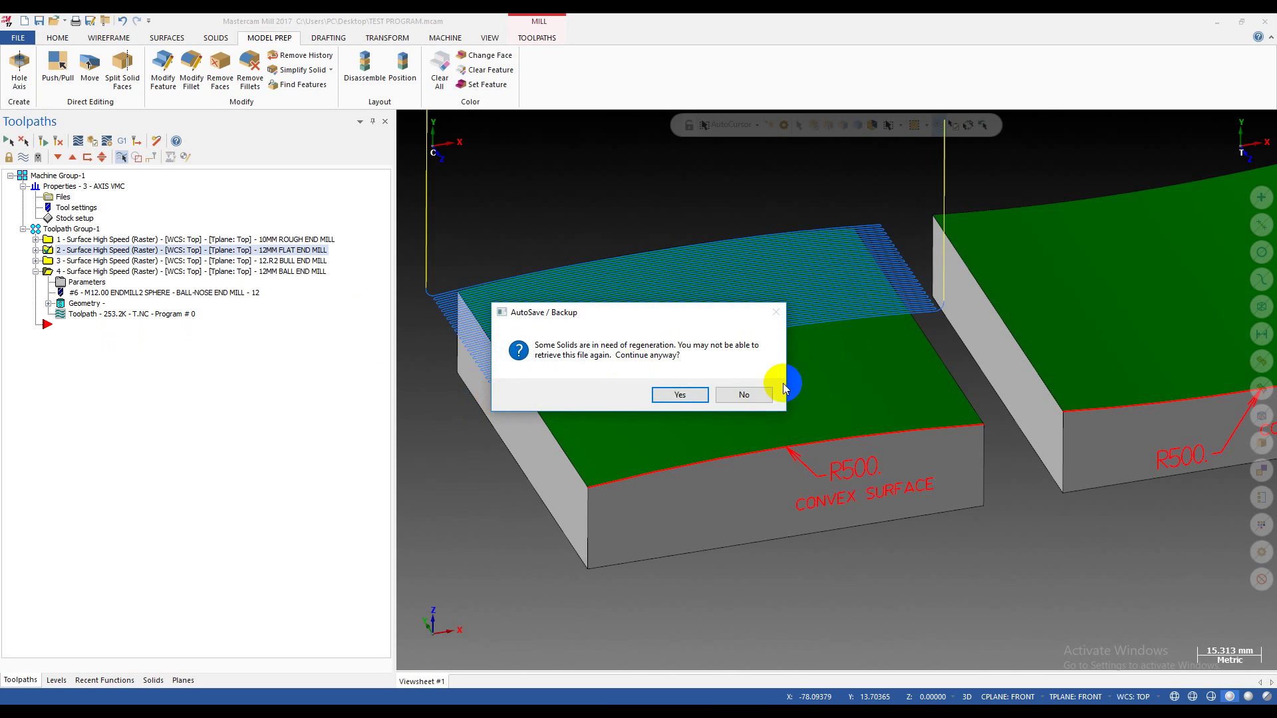
pyautogui.click(686, 394)
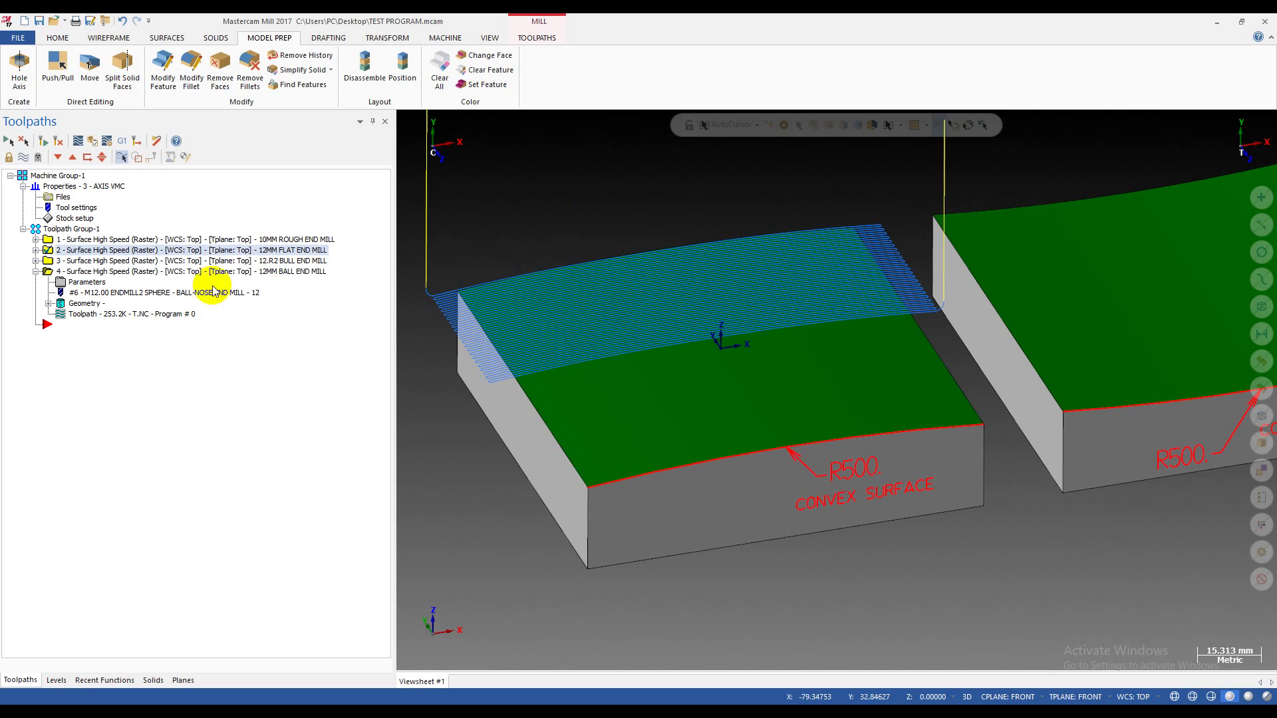
# Examine the pass spacing of the 12MM BALL END MILL toolpath up close, followed by the 12.R2 BULL END MILL toolpath.
pyautogui.click(243, 269)
pyautogui.scroll(1, 674, 437)
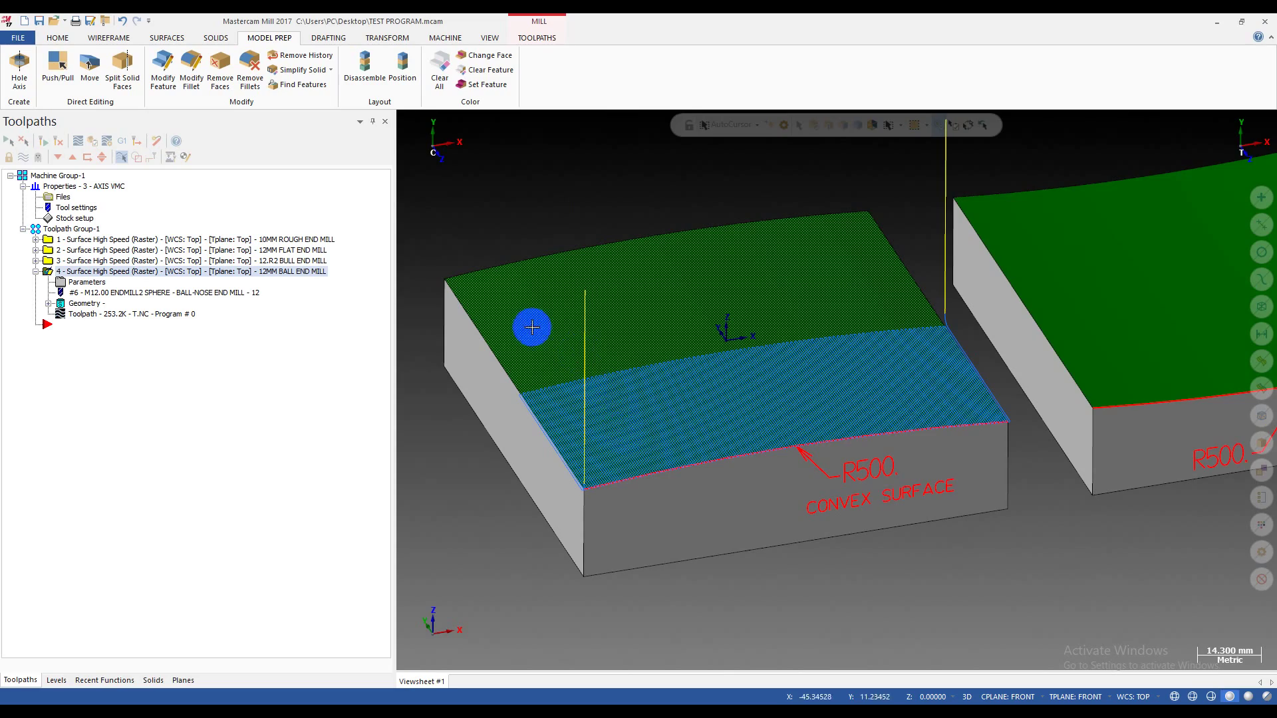
pyautogui.scroll(-4, 668, 402)
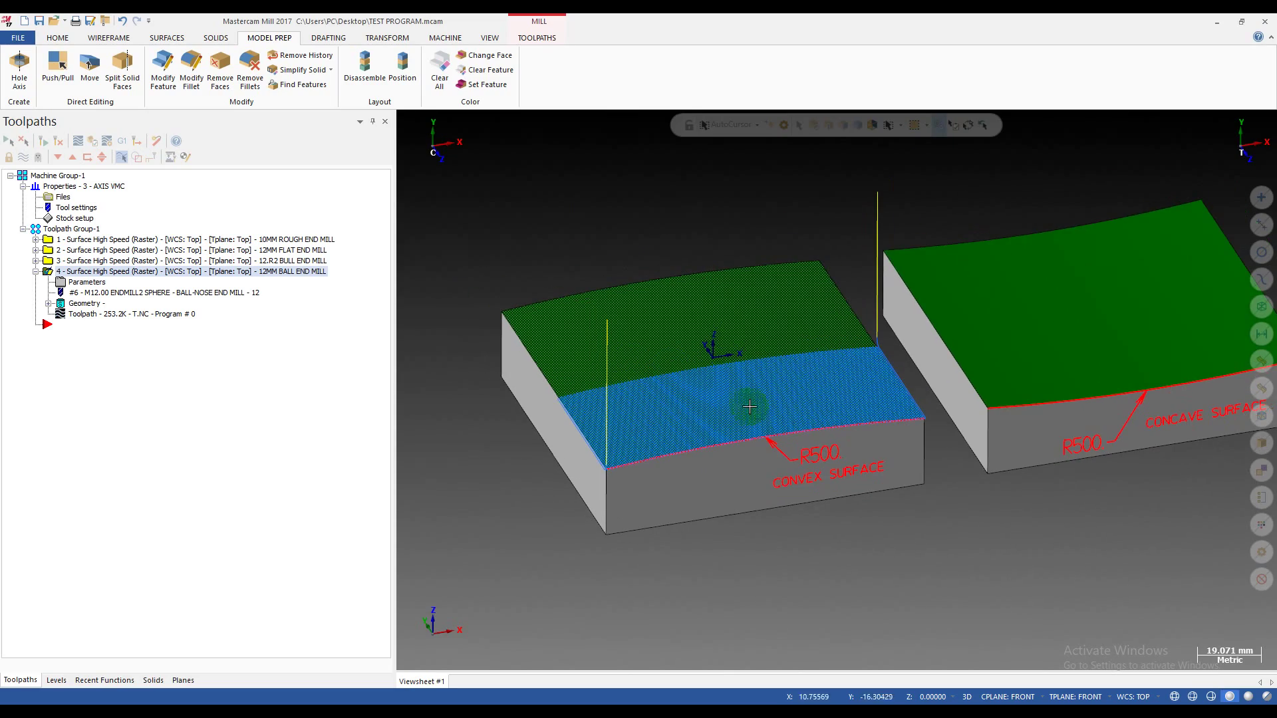
pyautogui.scroll(6, 663, 435)
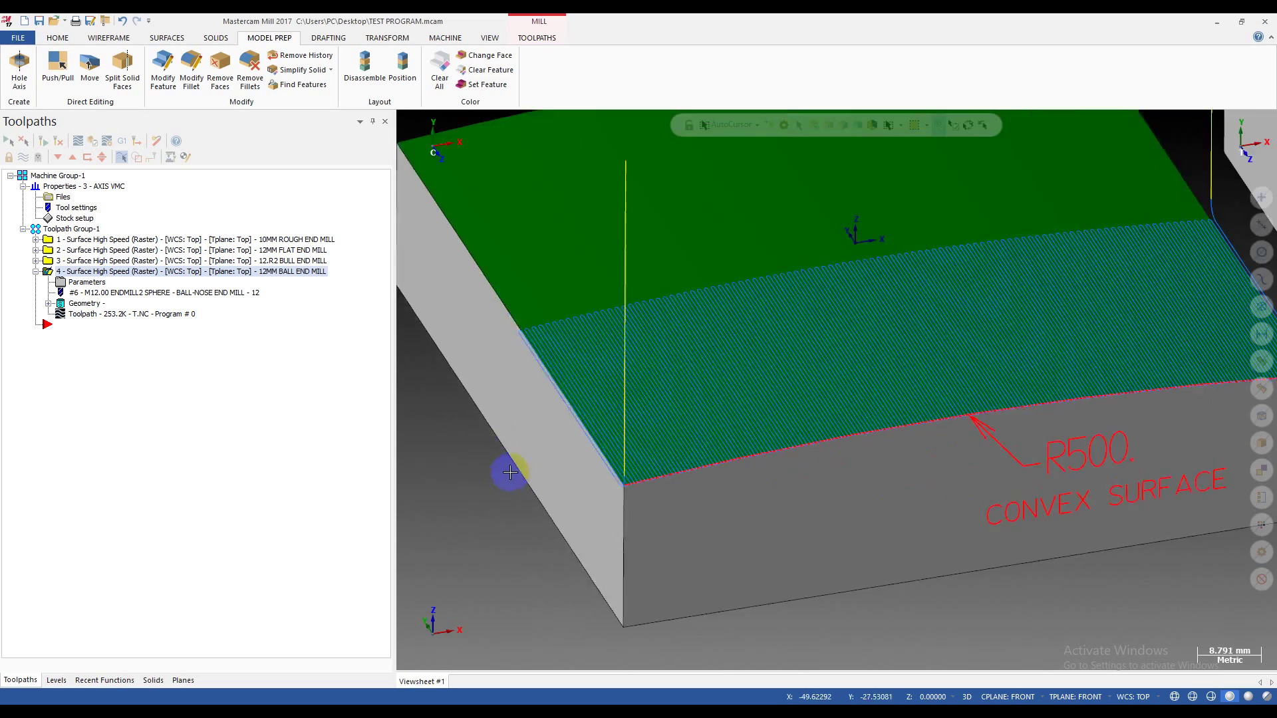
pyautogui.scroll(-5, 592, 473)
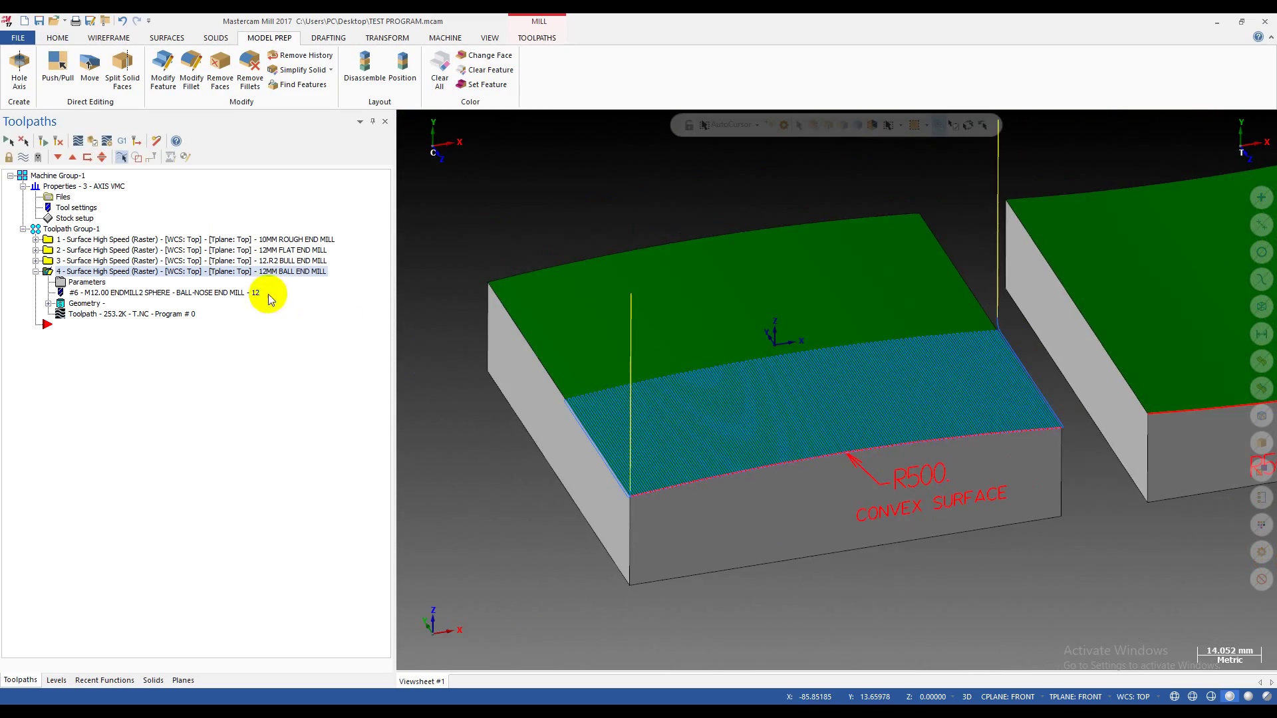
pyautogui.scroll(4, 491, 286)
pyautogui.scroll(-2, 556, 348)
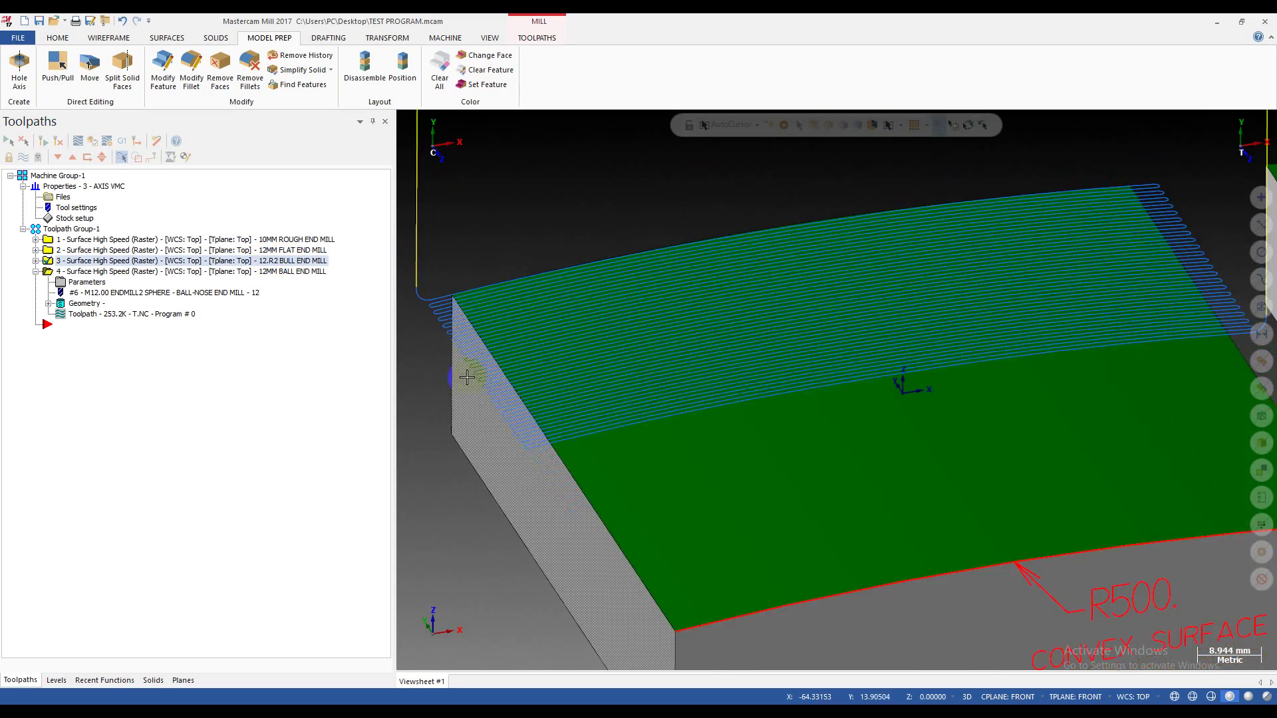
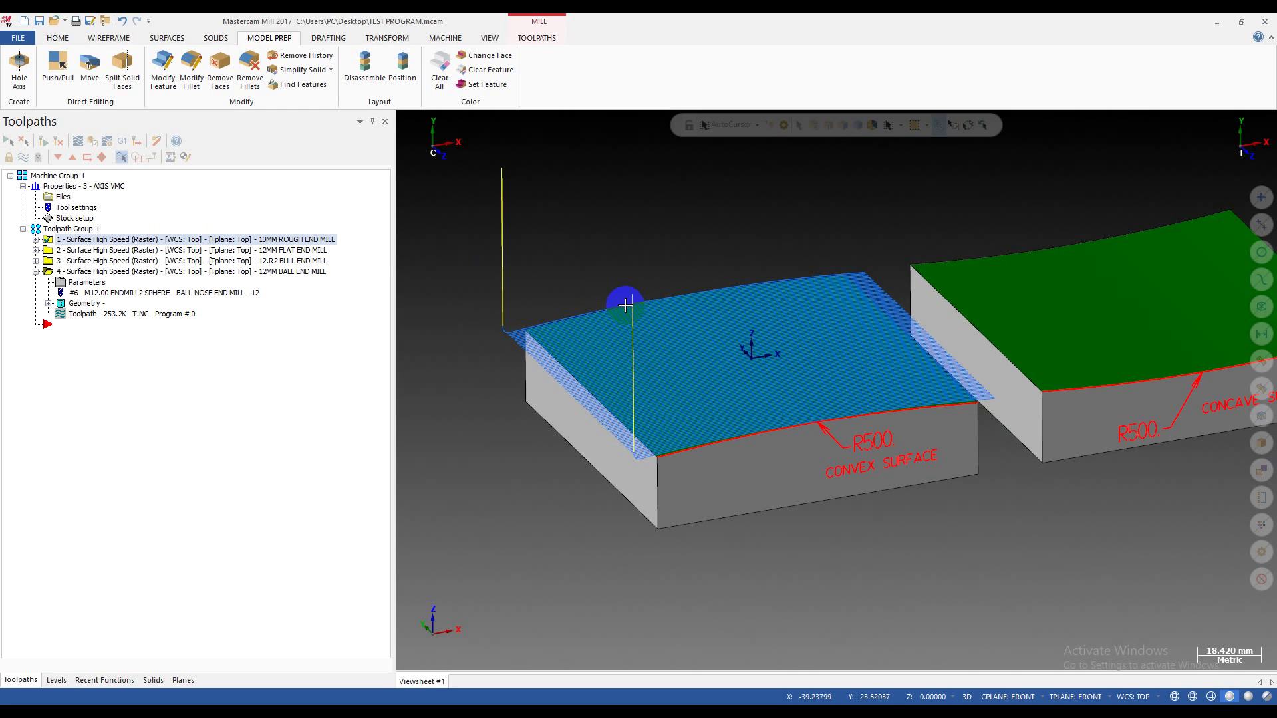
# Collapse the 12MM BALL END MILL operation's details, expand those of the 12MM FLAT END MILL operation, and examine its toolpath up close.
pyautogui.click(286, 241)
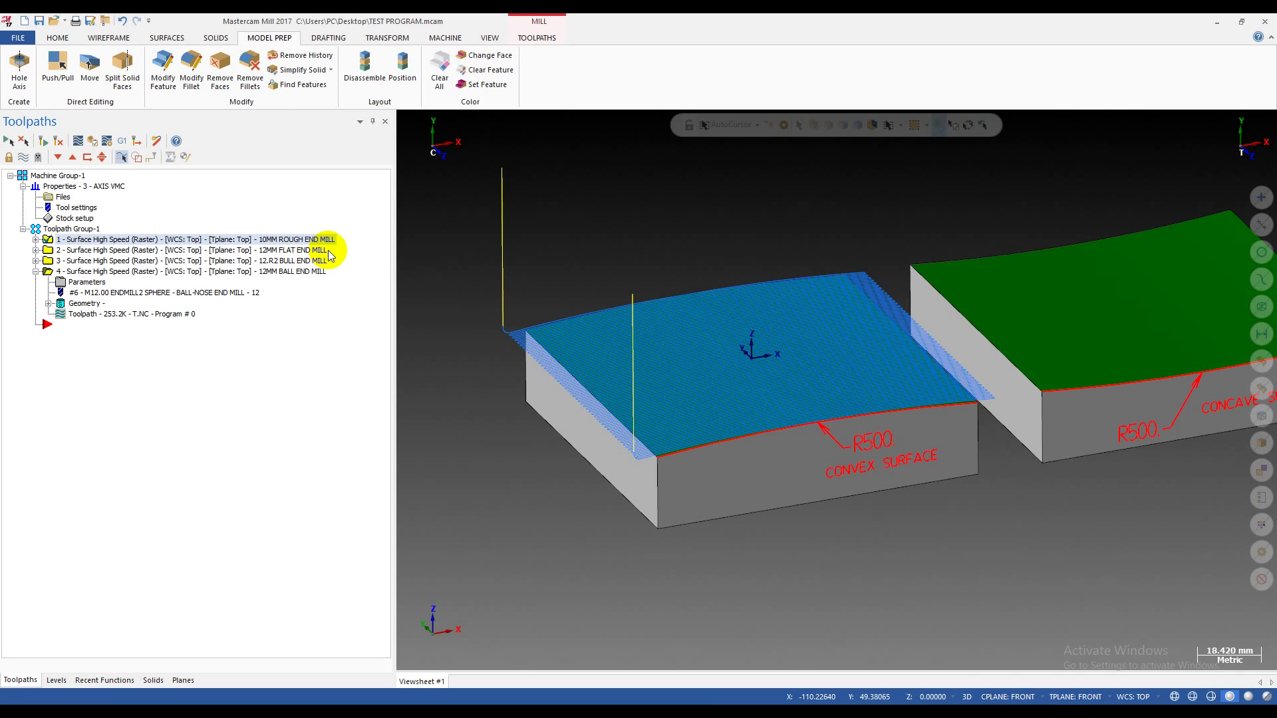
pyautogui.click(251, 250)
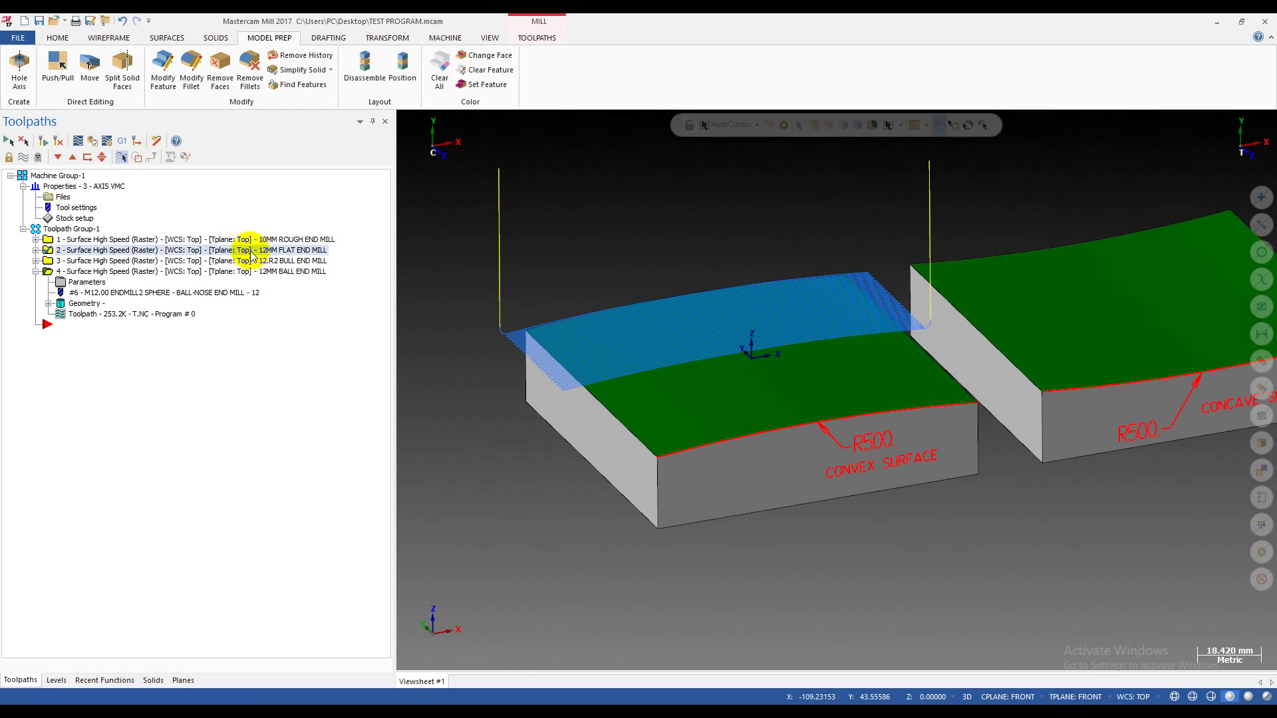
pyautogui.click(35, 271)
pyautogui.click(110, 261)
pyautogui.click(116, 252)
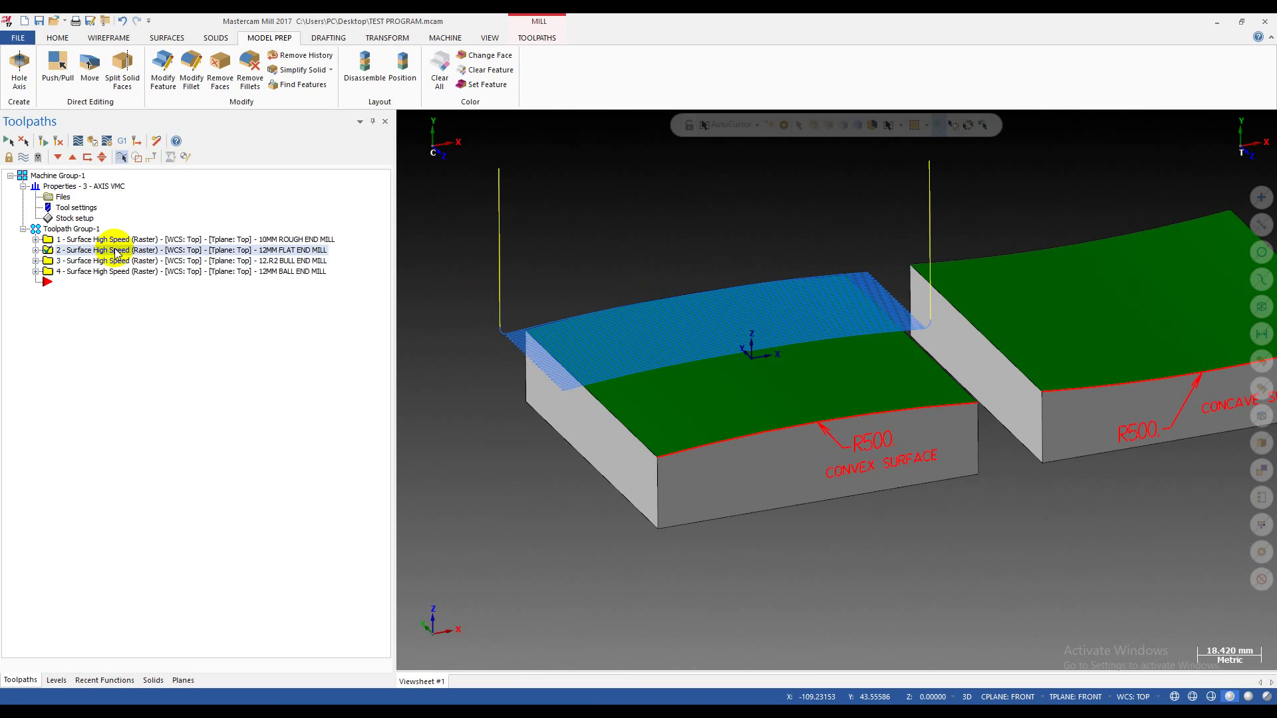
pyautogui.click(36, 250)
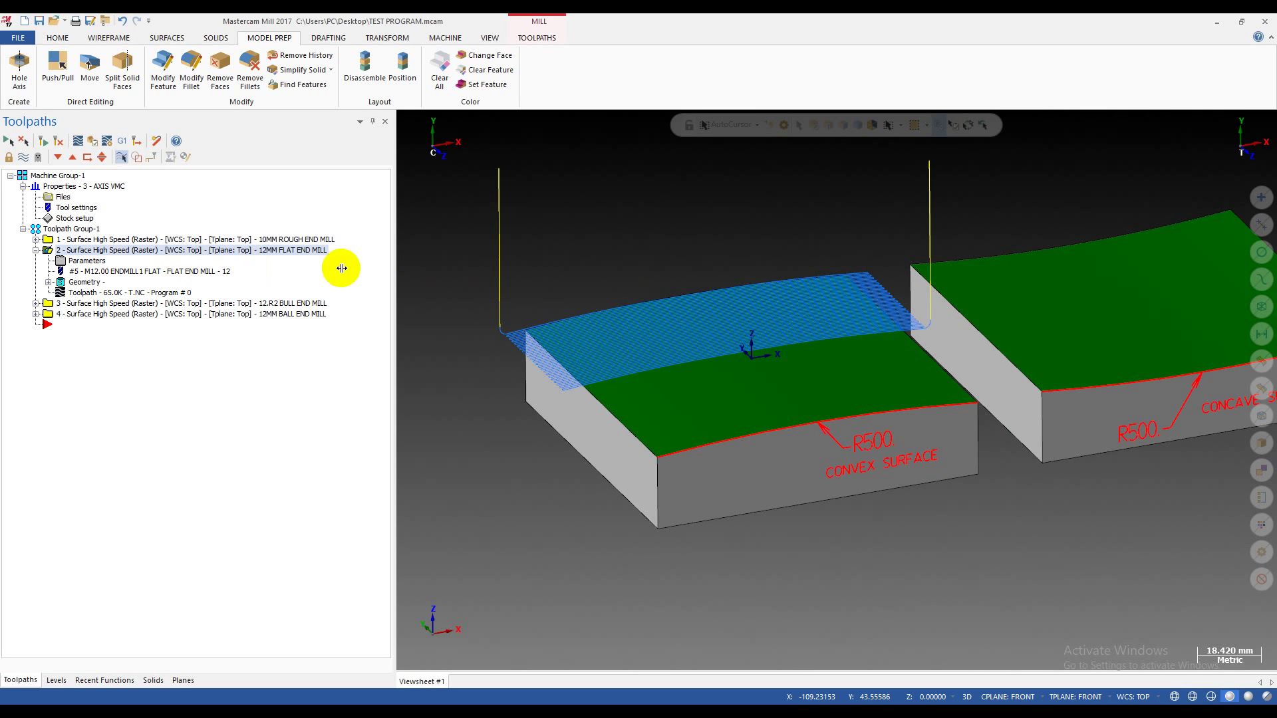
pyautogui.scroll(4, 624, 343)
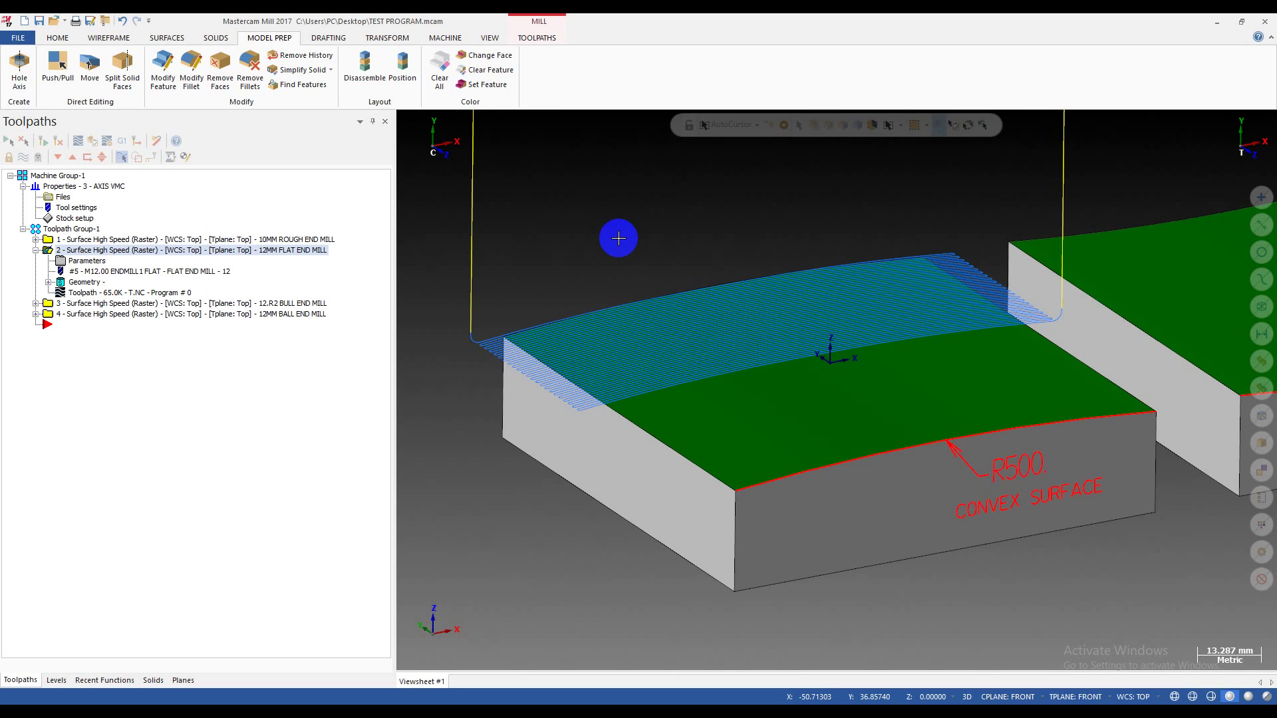
pyautogui.moveTo(585, 276)
pyautogui.mouseDown(button='middle')
pyautogui.moveTo(556, 279)
pyautogui.moveTo(547, 297)
pyautogui.moveTo(581, 301)
pyautogui.moveTo(601, 357)
pyautogui.moveTo(573, 351)
pyautogui.moveTo(576, 286)
pyautogui.moveTo(593, 271)
pyautogui.moveTo(555, 268)
pyautogui.mouseUp(button='middle')
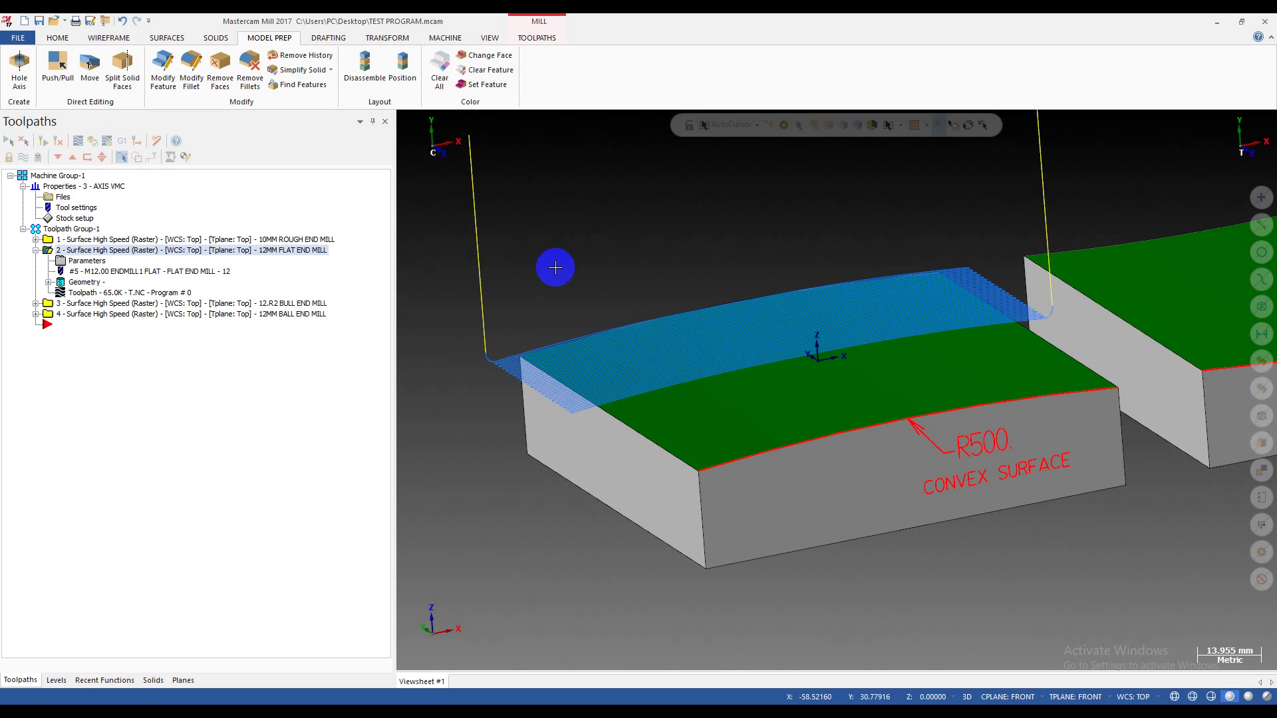
# Review the stepover in the 12MM FLAT END MILL operation's cut parameters, accept them unchanged and regenerate the toolpath.
pyautogui.click(87, 262)
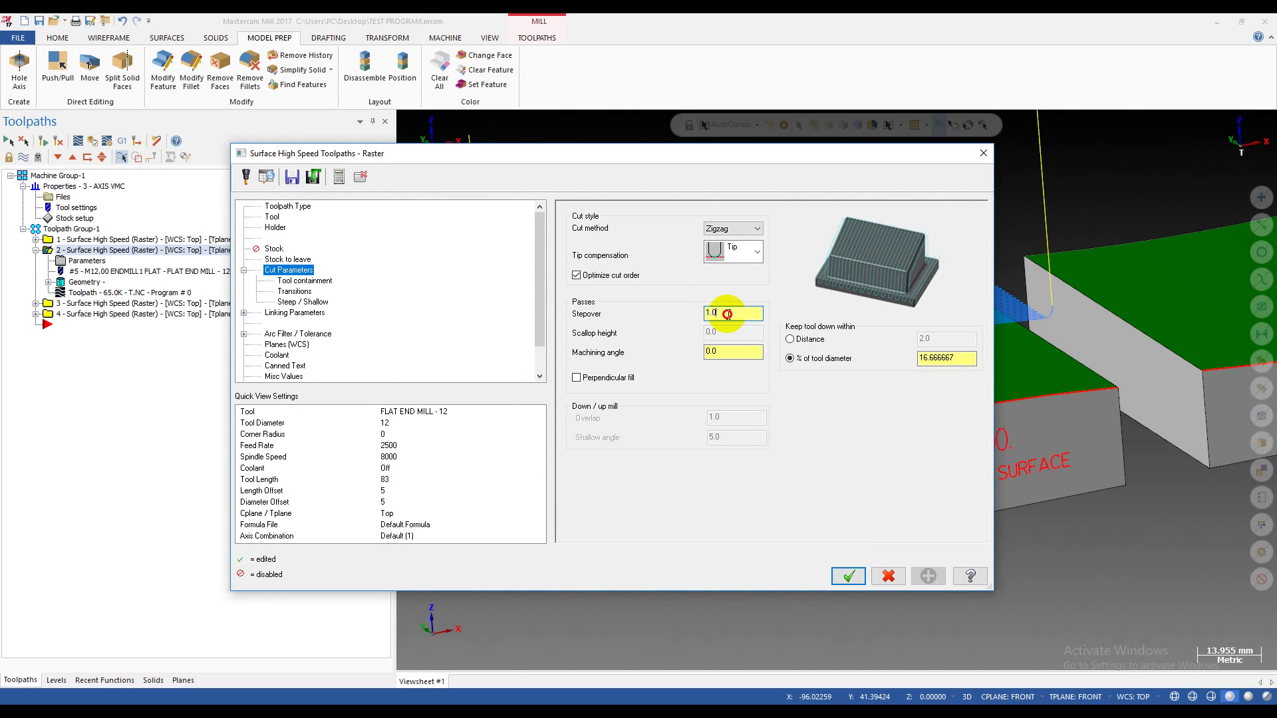
pyautogui.moveTo(729, 314); pyautogui.dragTo(689, 318)
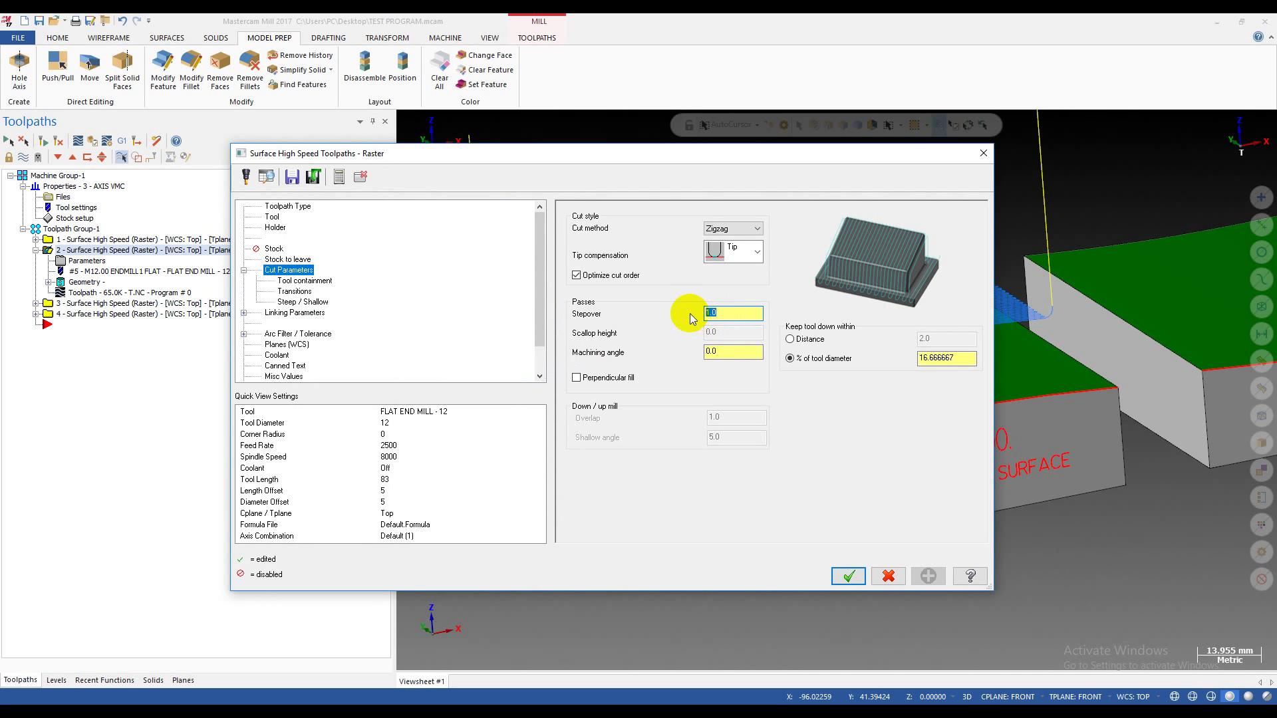
pyautogui.click(727, 314)
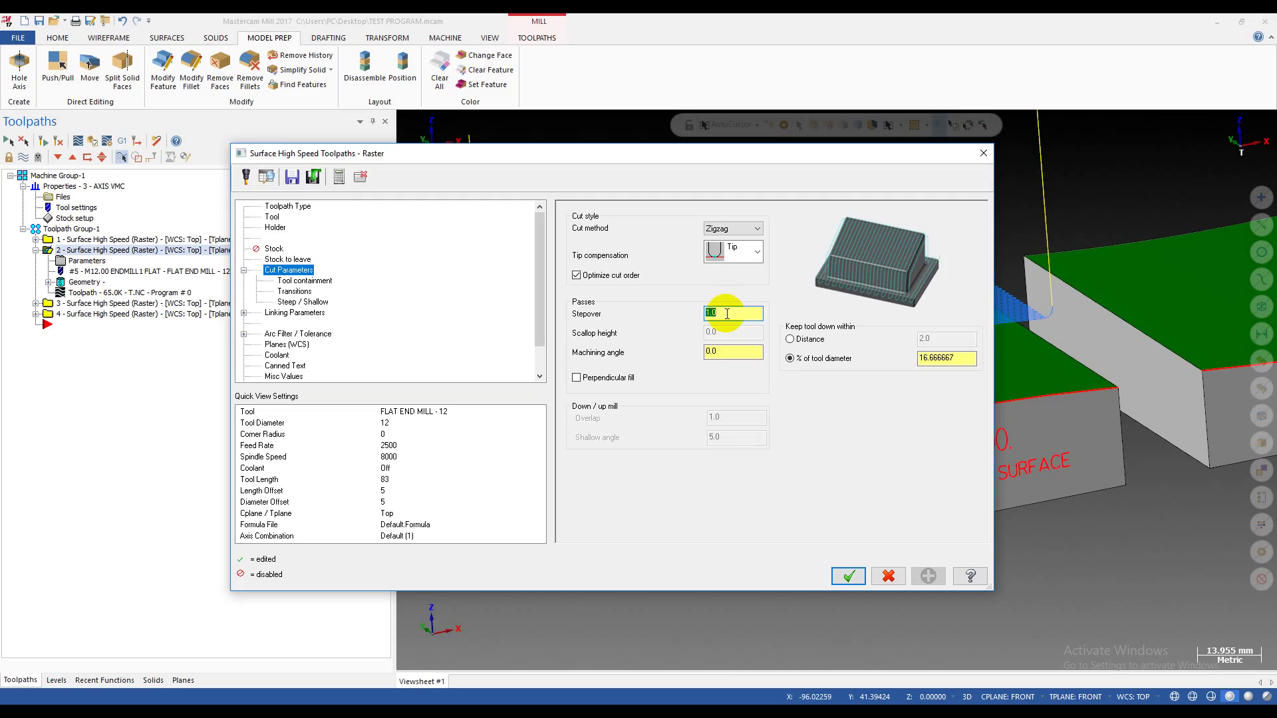
pyautogui.click(845, 577)
pyautogui.click(44, 143)
# Backplot the 12MM FLAT END MILL toolpath partway across the convex surface to inspect the tool motion, and close Backplot.
pyautogui.scroll(5, 638, 400)
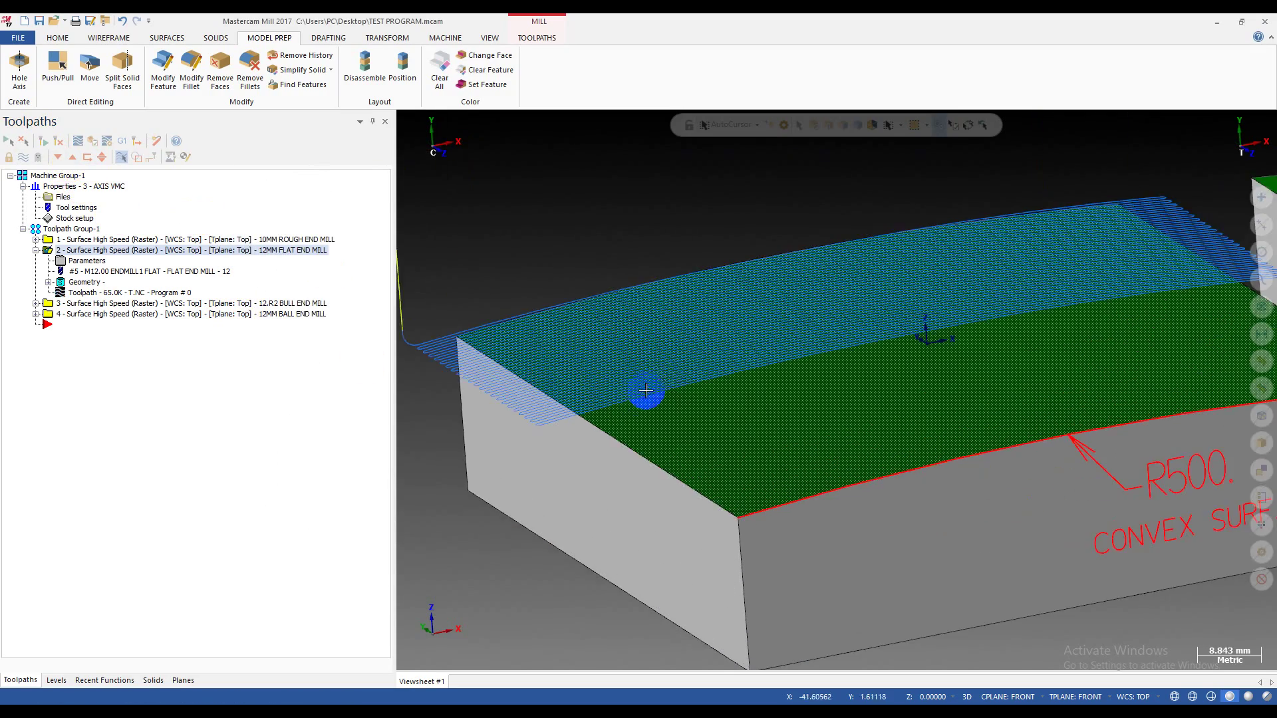
pyautogui.moveTo(635, 439); pyautogui.dragTo(506, 349, button='middle')
pyautogui.click(92, 292)
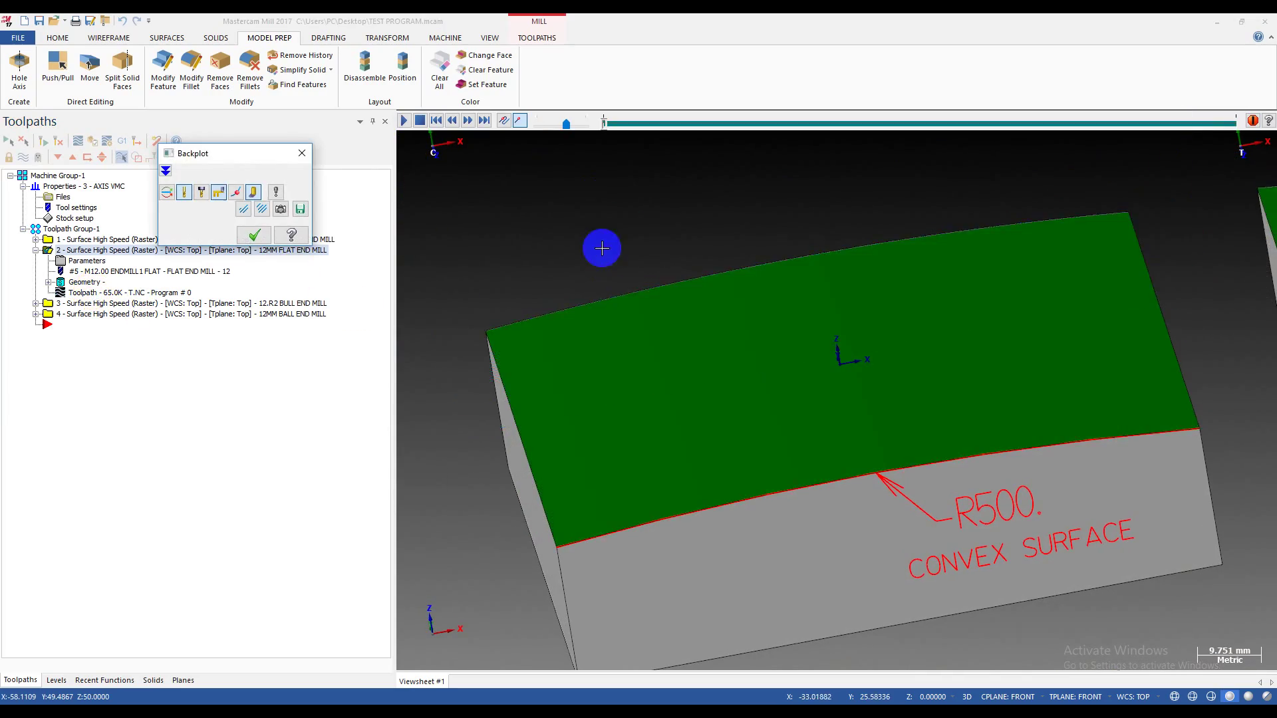
pyautogui.scroll(-2, 602, 246)
pyautogui.click(606, 123)
pyautogui.moveTo(605, 124); pyautogui.dragTo(1018, 170)
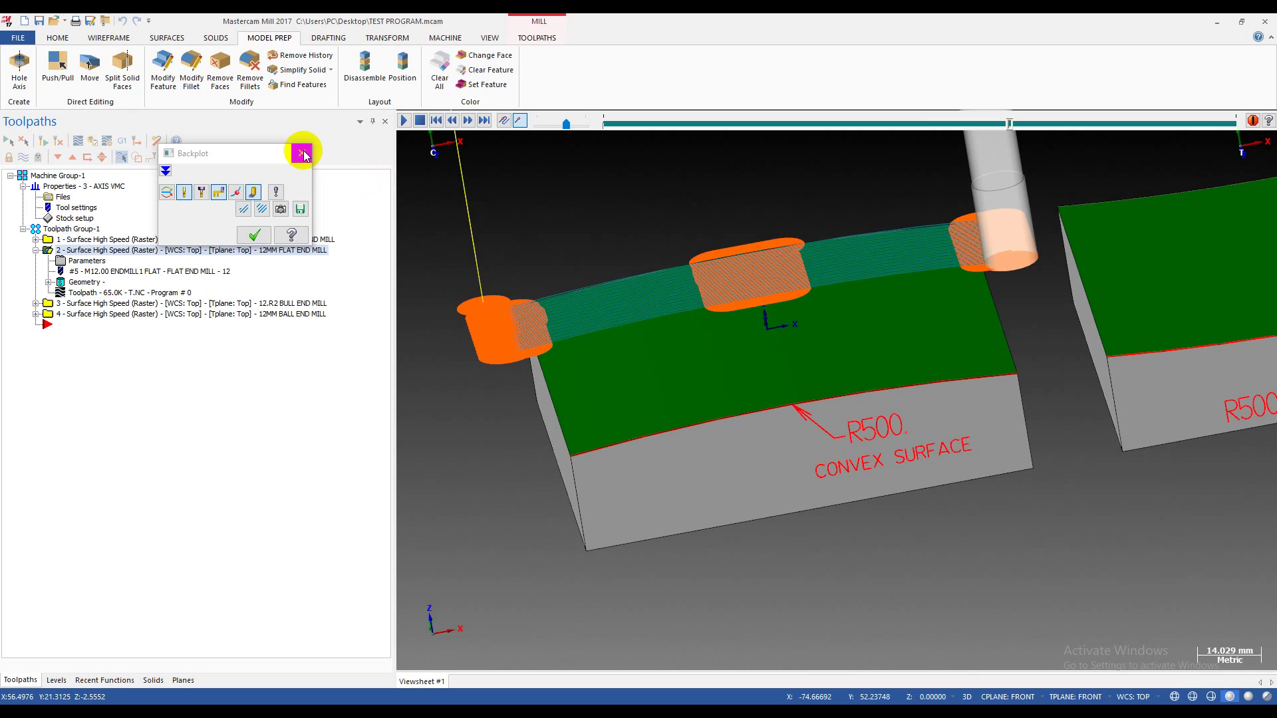
pyautogui.click(302, 153)
# Display the 12MM BALL END MILL toolpath, expand its operation details and examine the passes on the convex surface.
pyautogui.click(112, 313)
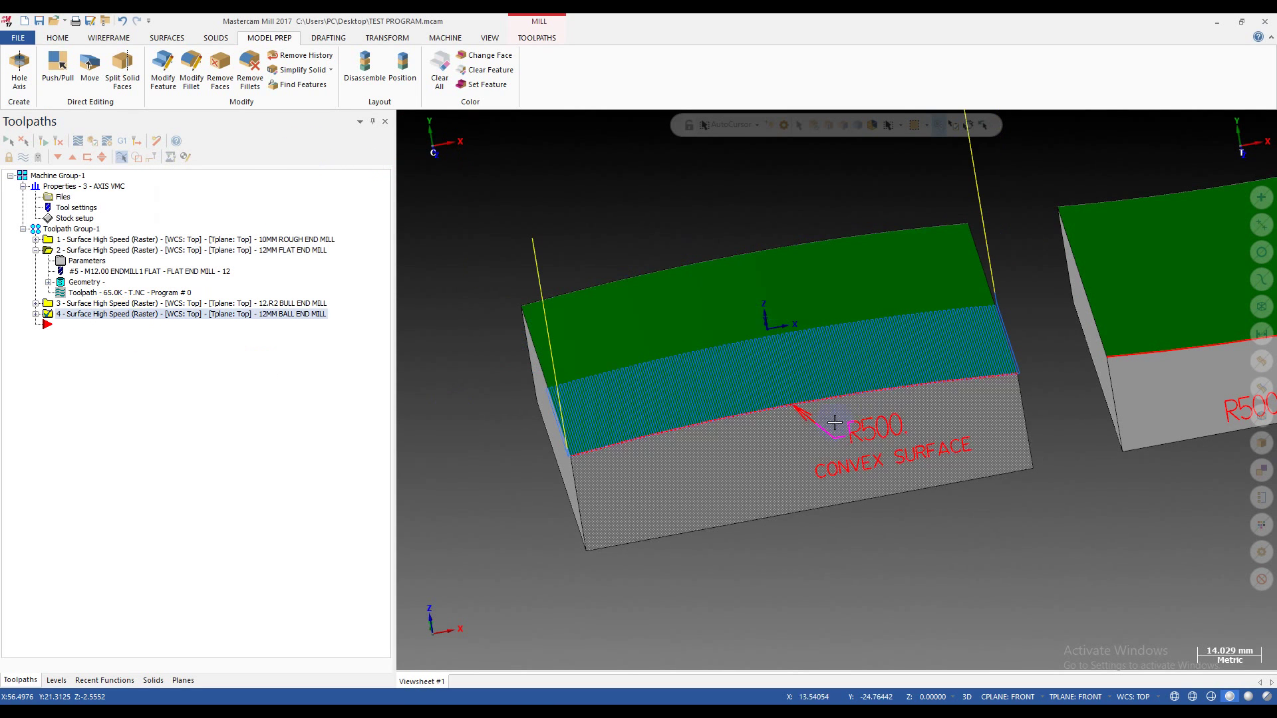
pyautogui.click(35, 314)
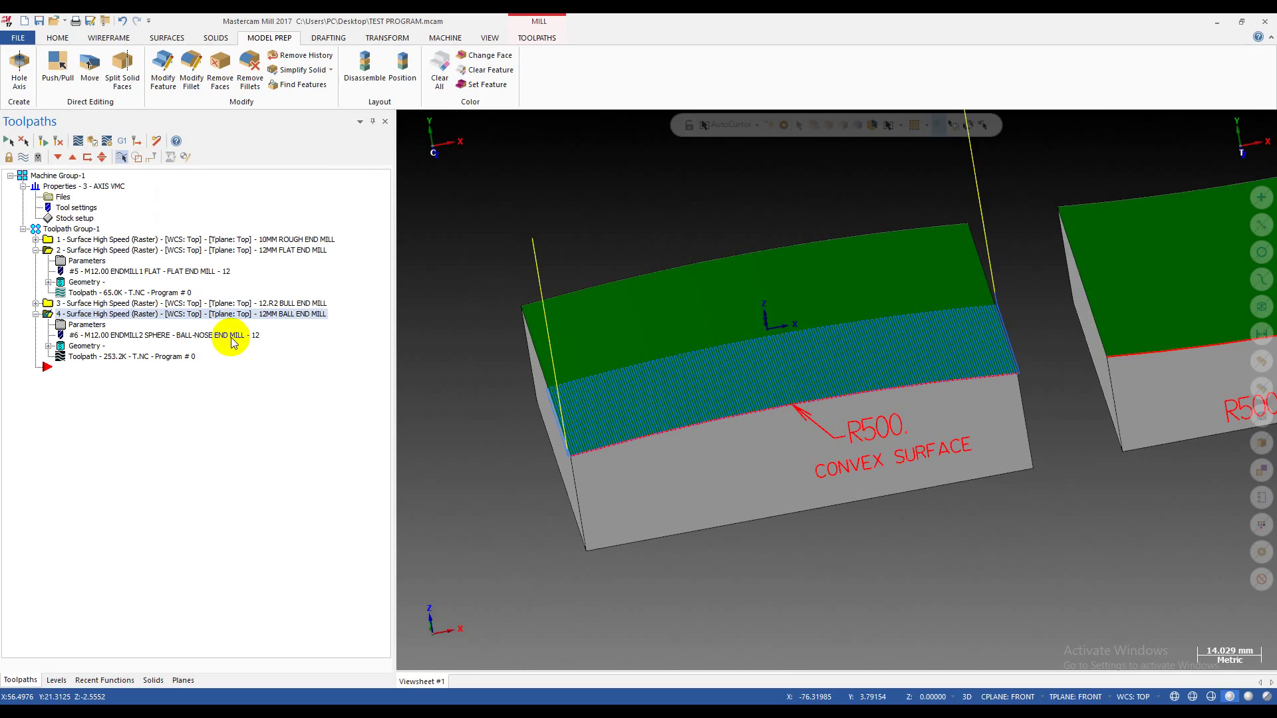
pyautogui.scroll(5, 627, 419)
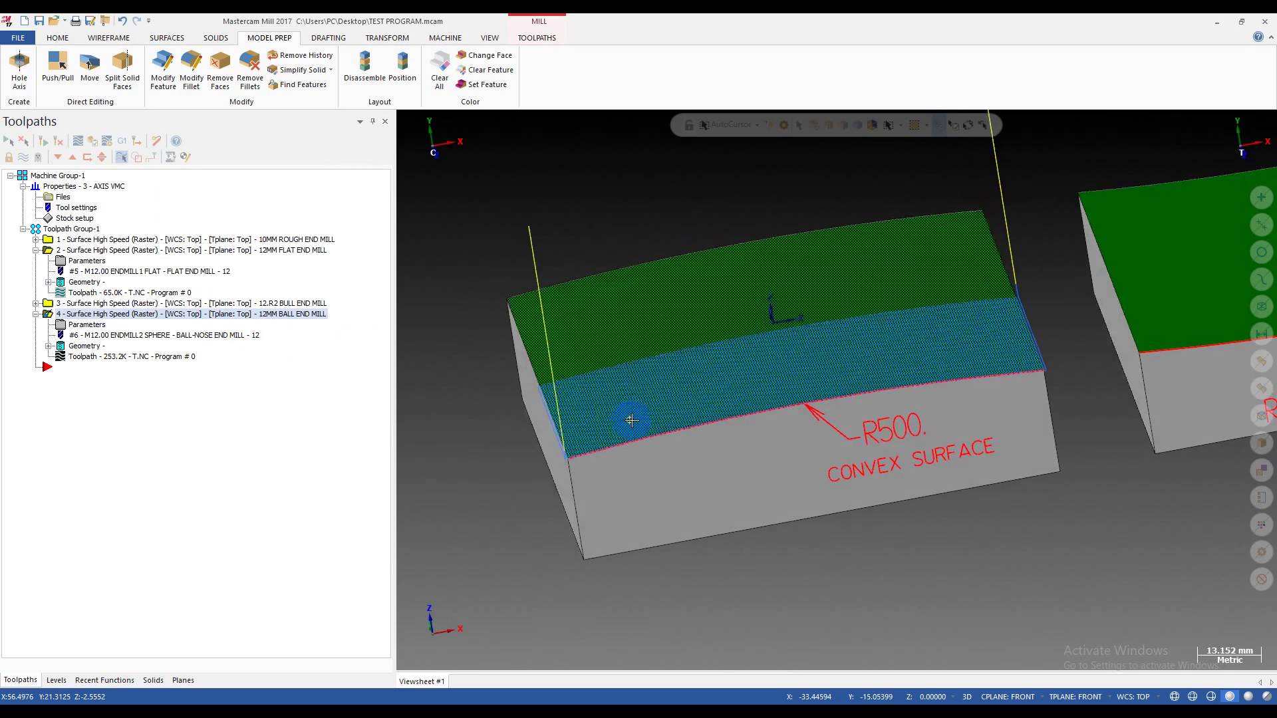
pyautogui.scroll(-5, 602, 368)
pyautogui.moveTo(718, 345); pyautogui.dragTo(722, 345, button='middle')
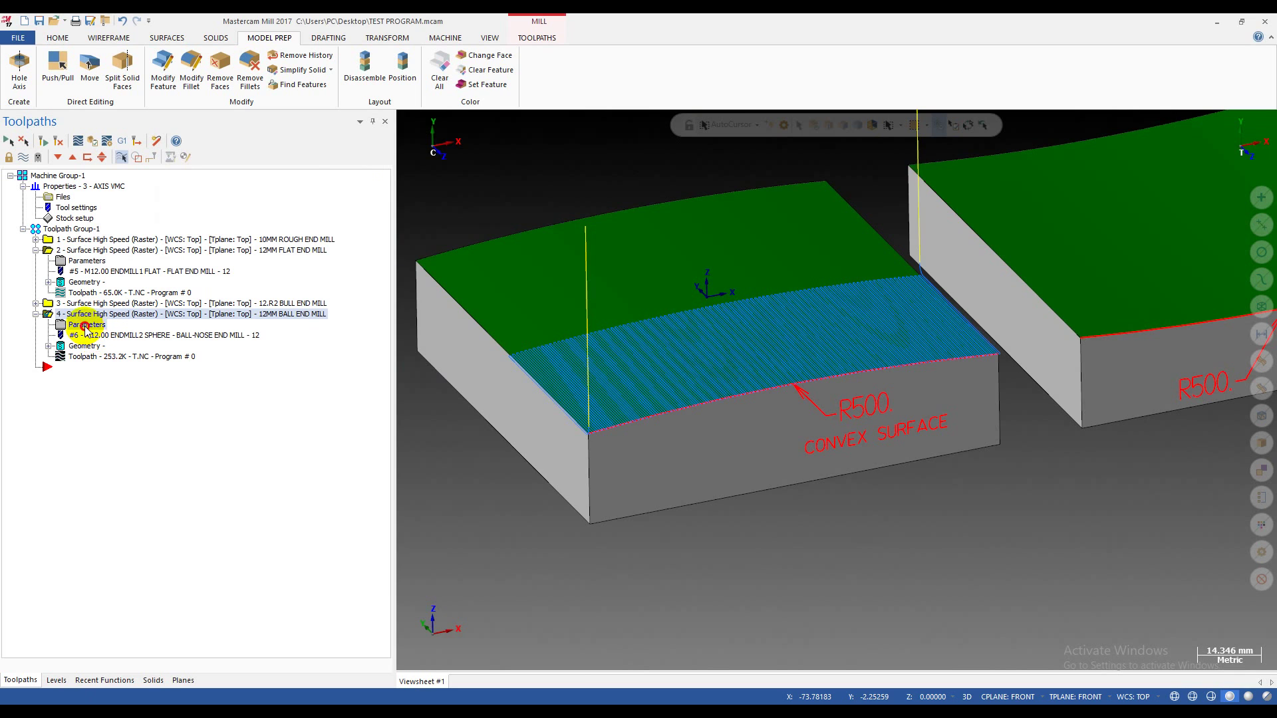
# Review the stepover in the 12MM BALL END MILL operation's cut parameters, accept them unchanged and regenerate the toolpath.
pyautogui.click(87, 326)
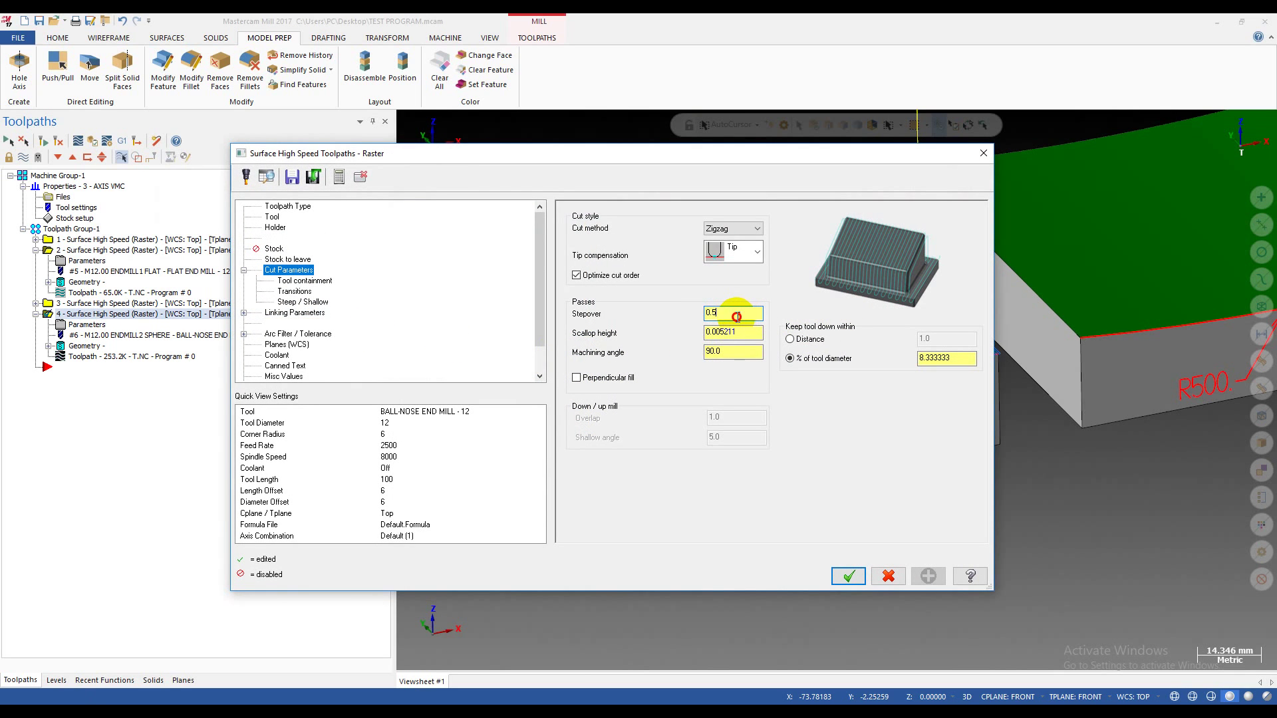
pyautogui.click(707, 312)
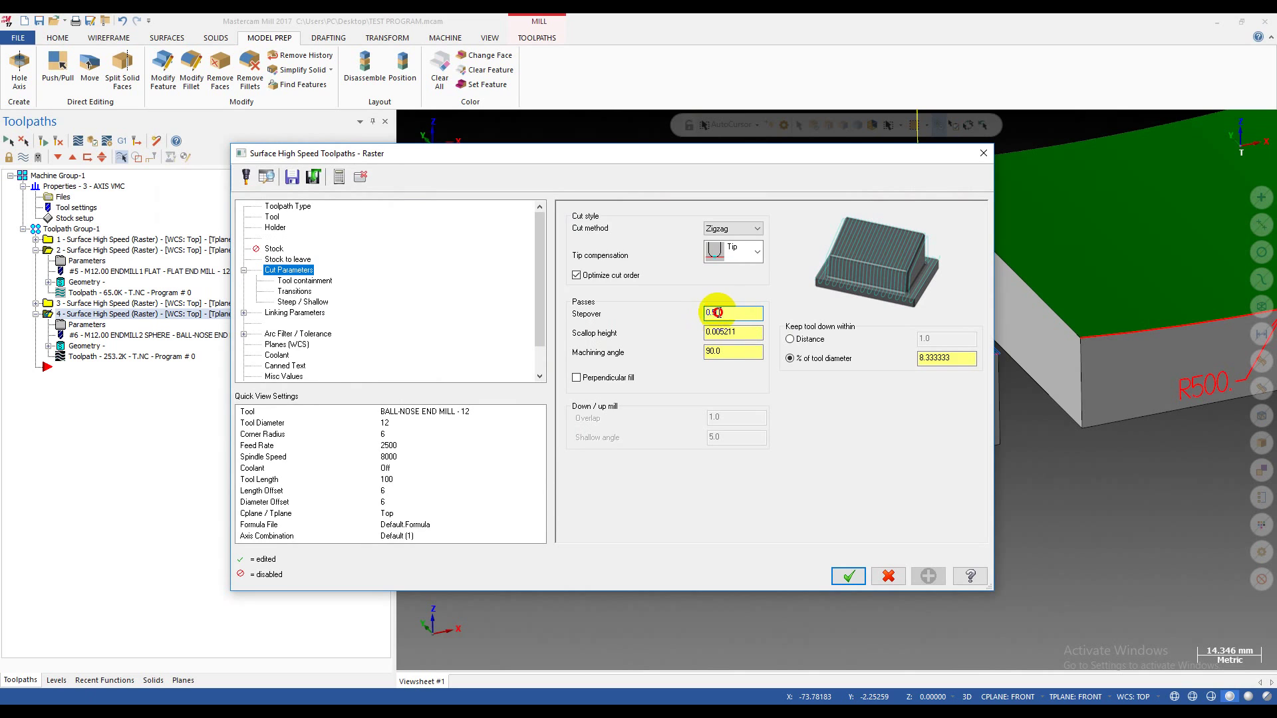
pyautogui.click(848, 576)
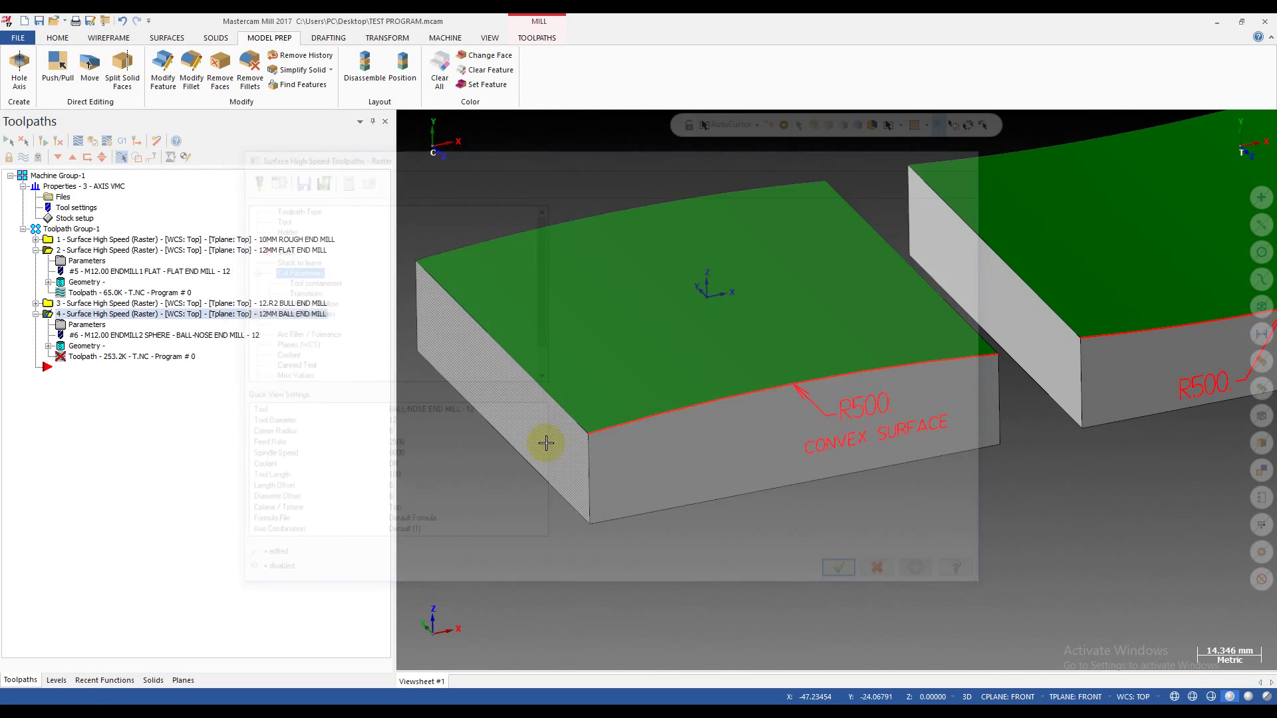
pyautogui.click(43, 141)
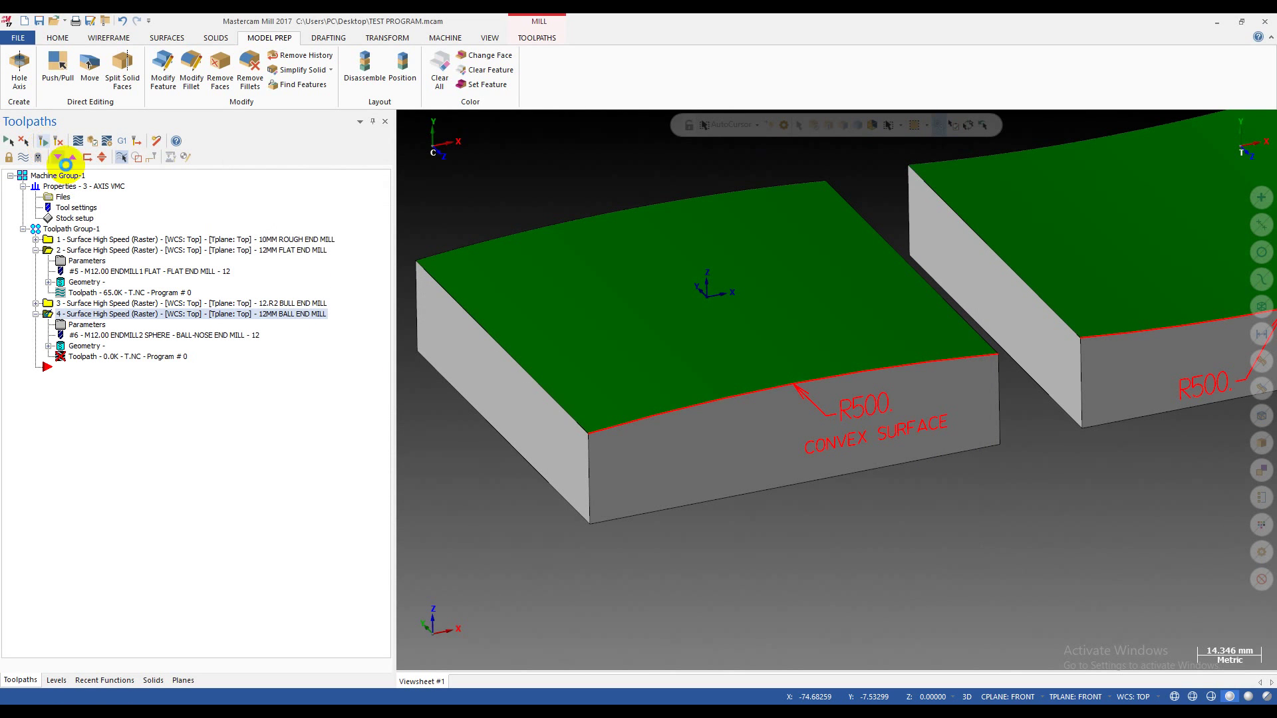
# Compare the 12MM FLAT END MILL toolpath with the 12MM BALL END MILL one, examining the ball end mill's pass spacing up close.
pyautogui.click(233, 251)
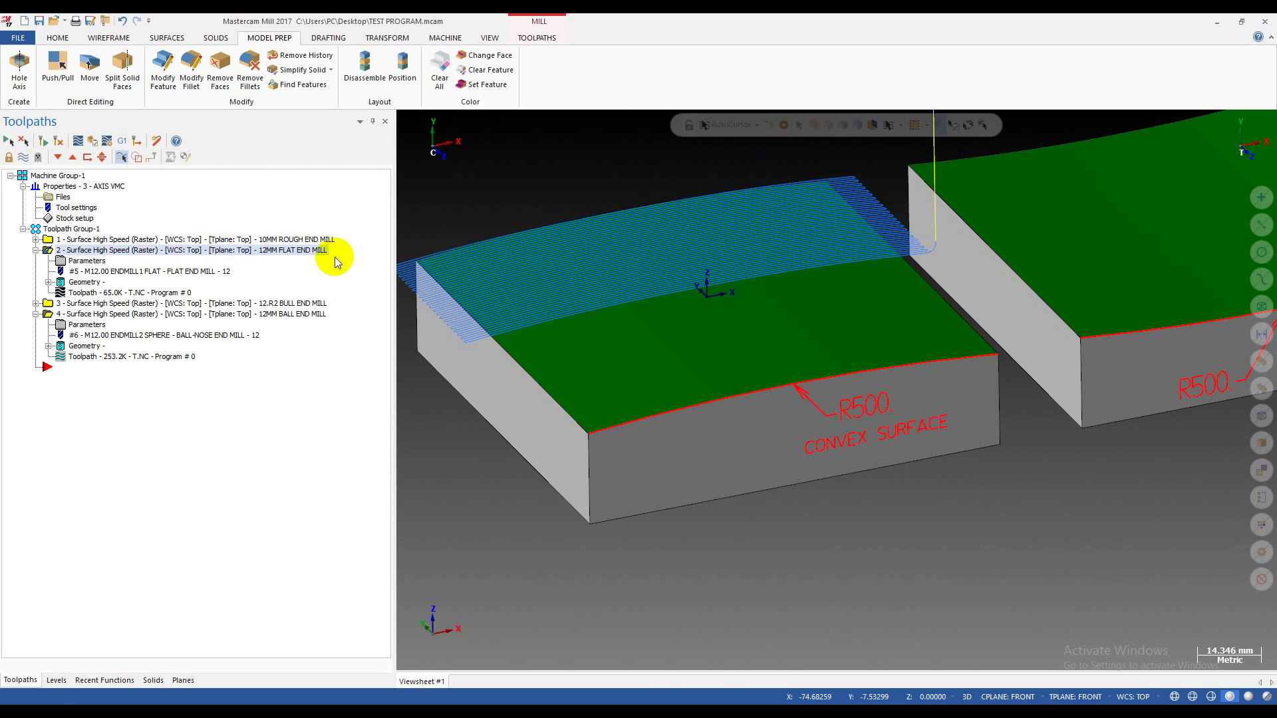
pyautogui.scroll(-1, 685, 284)
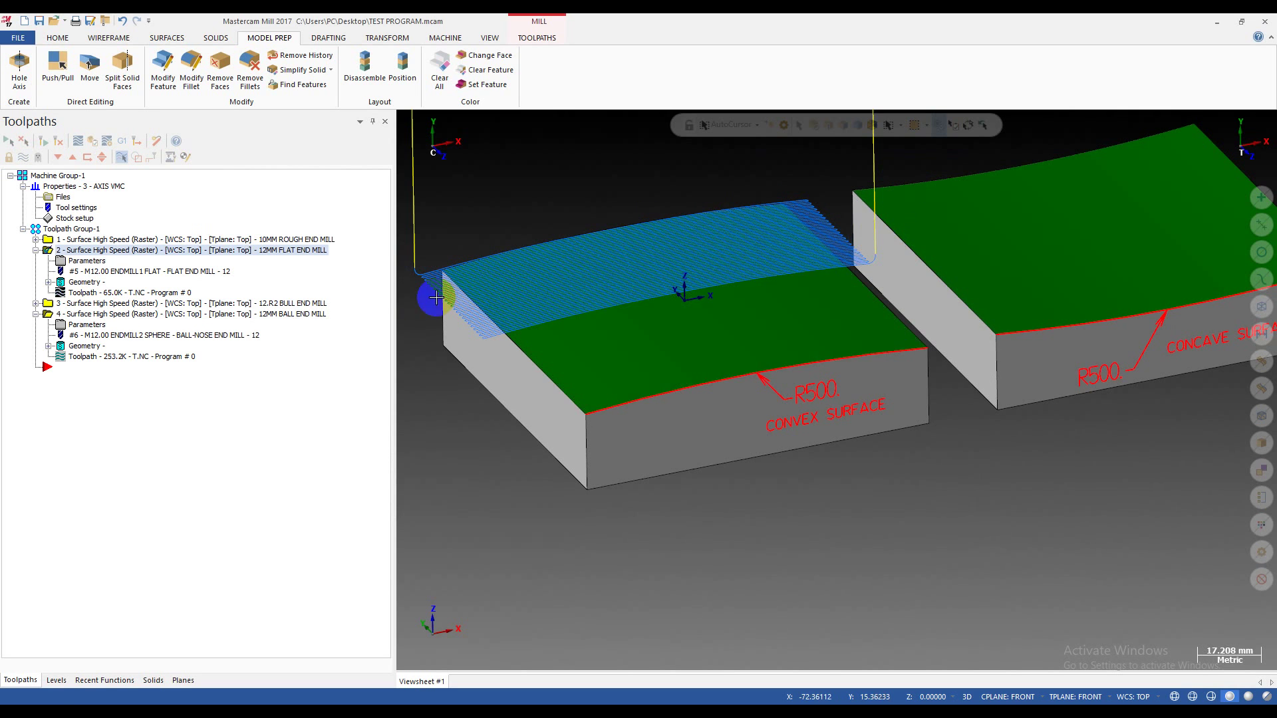
pyautogui.click(122, 317)
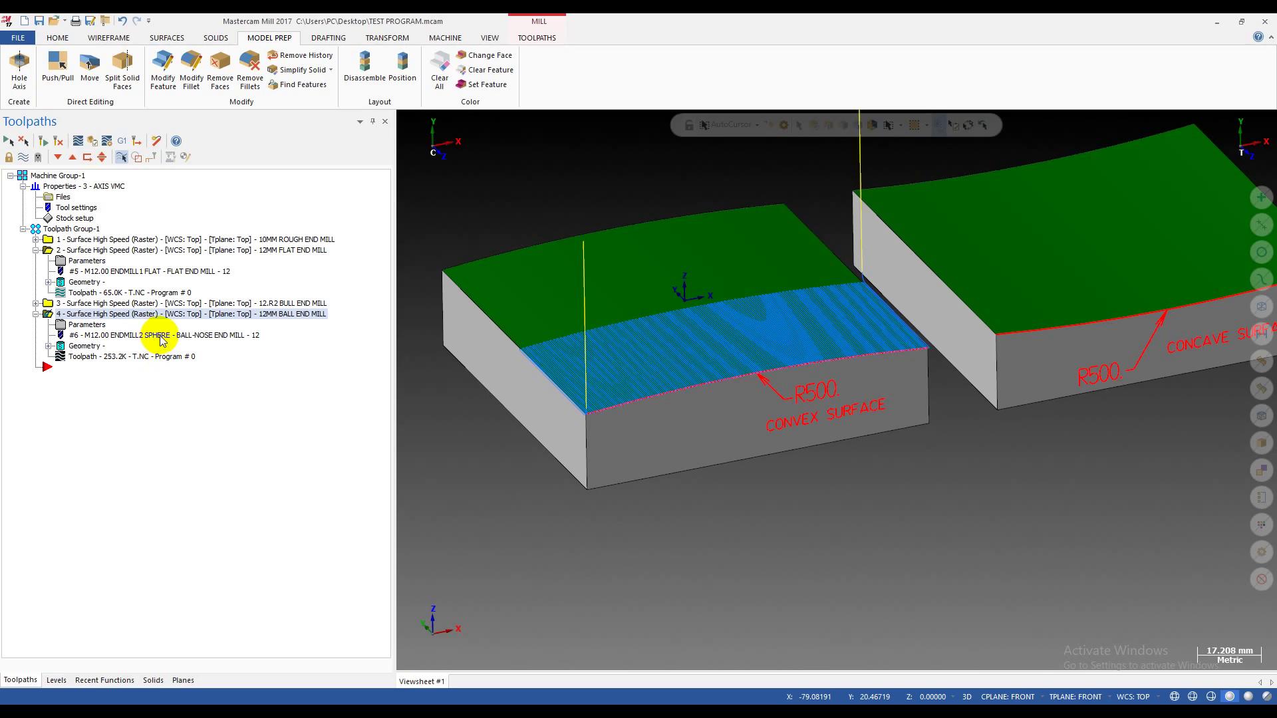
pyautogui.scroll(3, 565, 370)
pyautogui.moveTo(566, 370); pyautogui.dragTo(541, 419, button='middle')
pyautogui.scroll(2, 494, 353)
pyautogui.scroll(-2, 618, 436)
pyautogui.moveTo(618, 436); pyautogui.dragTo(698, 319, button='middle')
# Recheck the 12MM BALL END MILL operation's stepover and accept the cut parameters unchanged.
pyautogui.doubleClick(87, 325)
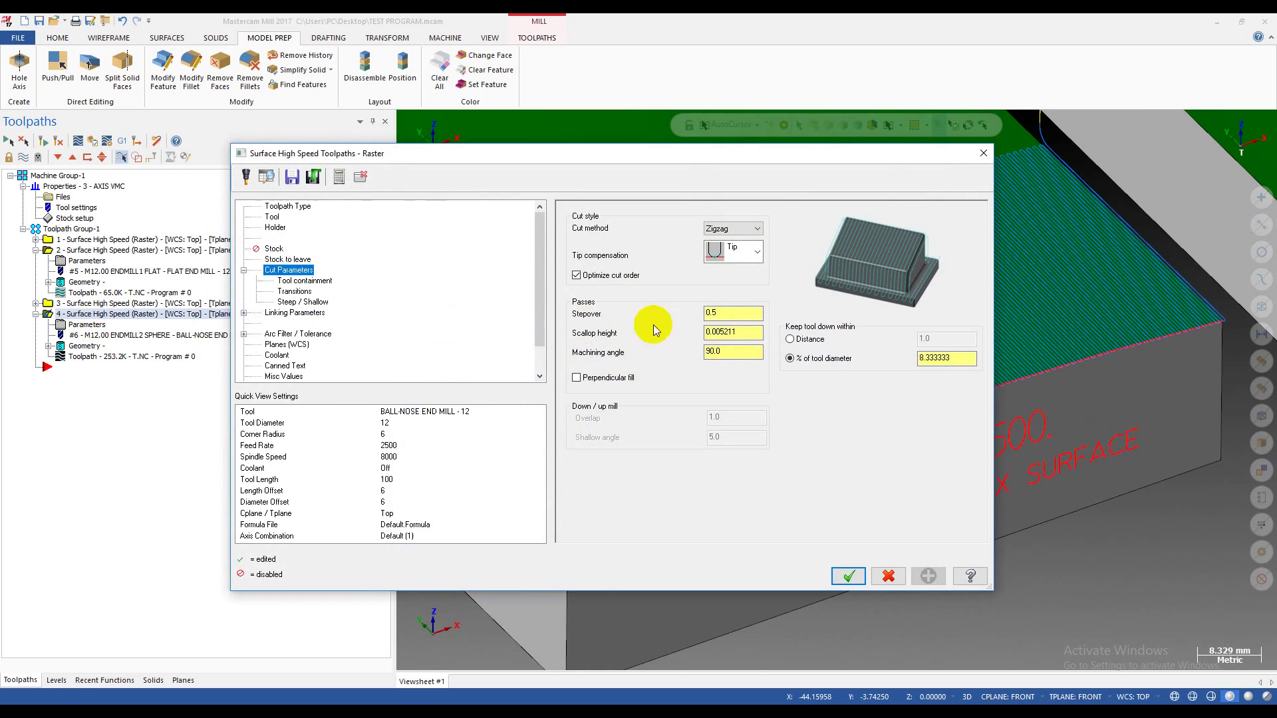
pyautogui.click(738, 313)
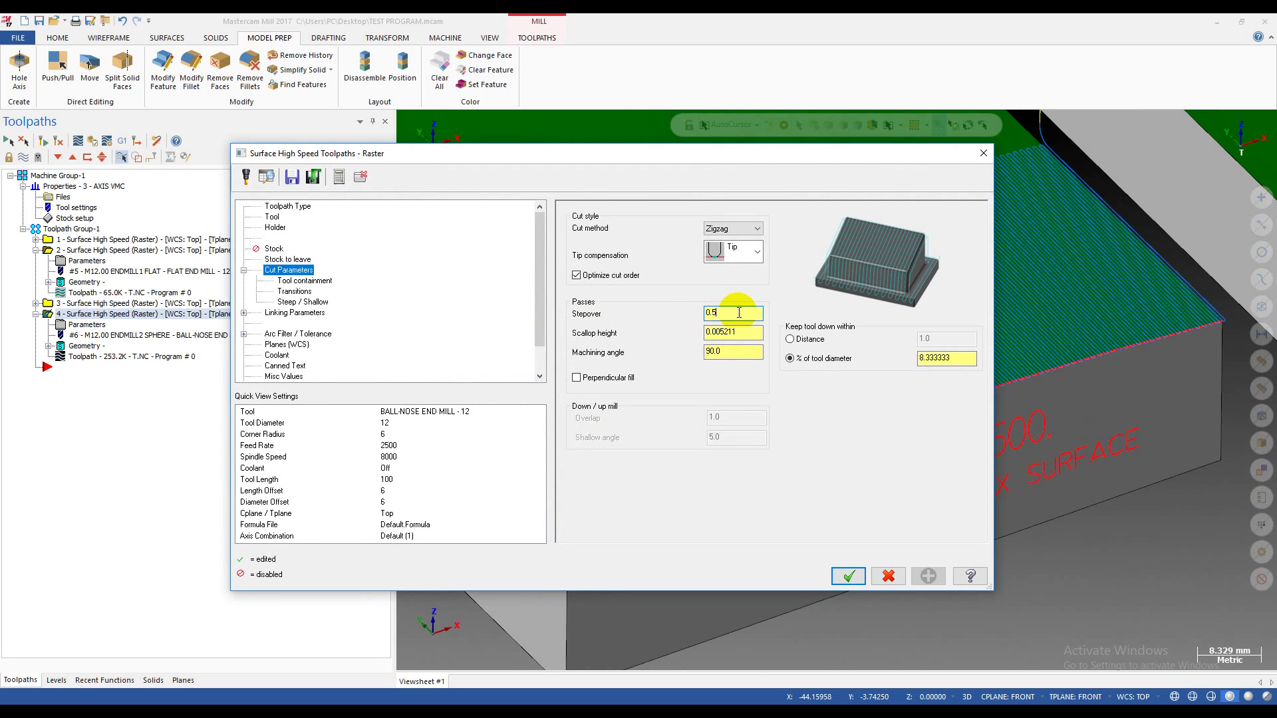
pyautogui.click(848, 576)
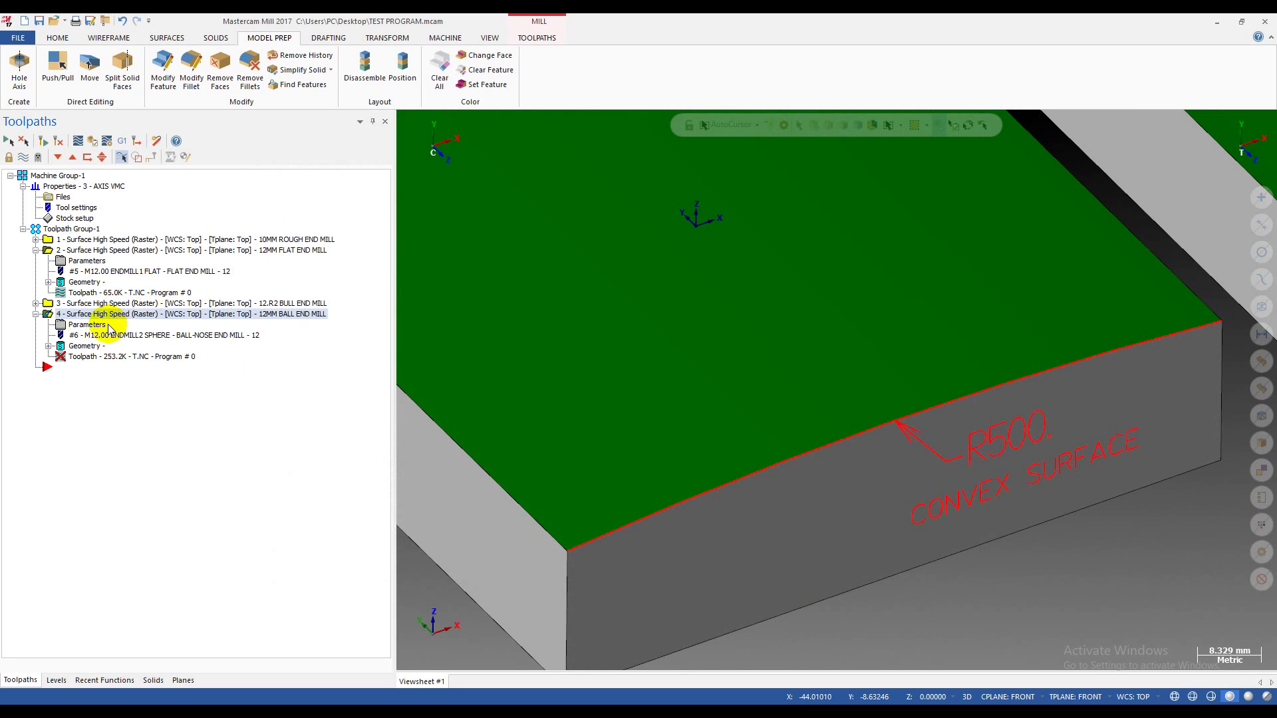
# Compare the feed rates in the tool settings of the 12MM BALL END MILL and 12MM FLAT END MILL operations without changing them.
pyautogui.click(97, 326)
pyautogui.click(271, 217)
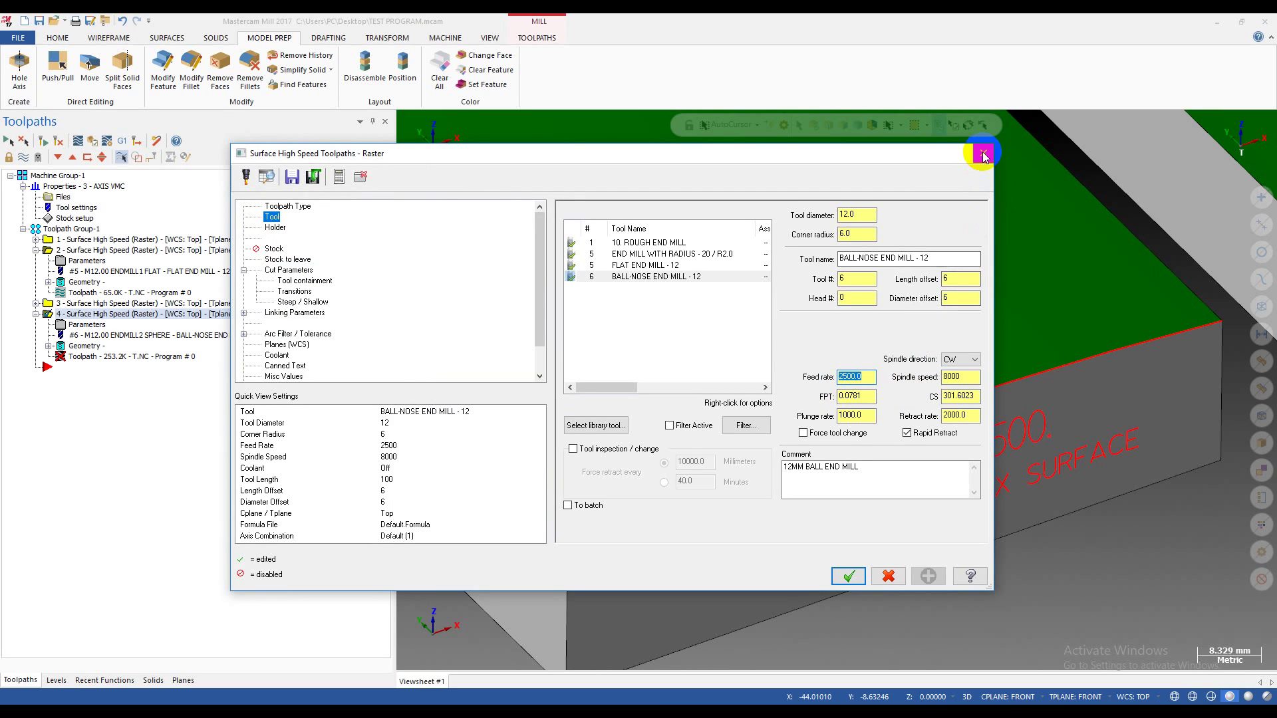
pyautogui.click(983, 153)
pyautogui.click(87, 261)
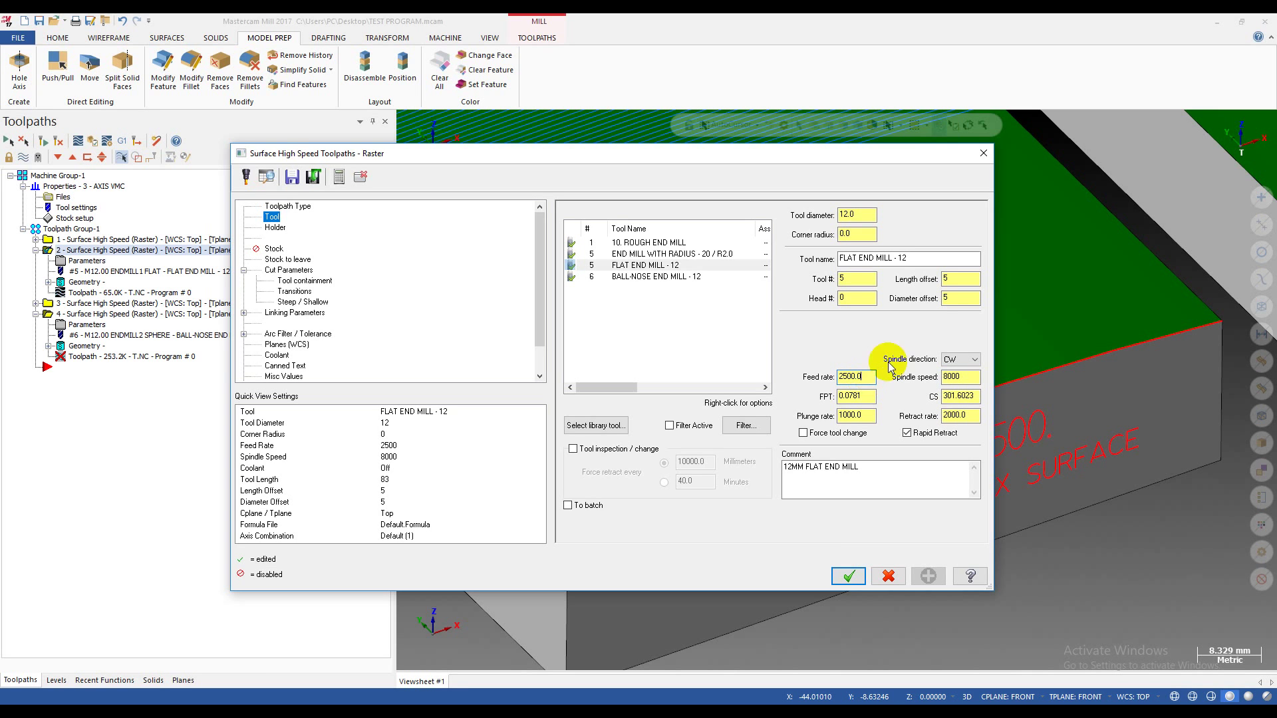
pyautogui.click(983, 153)
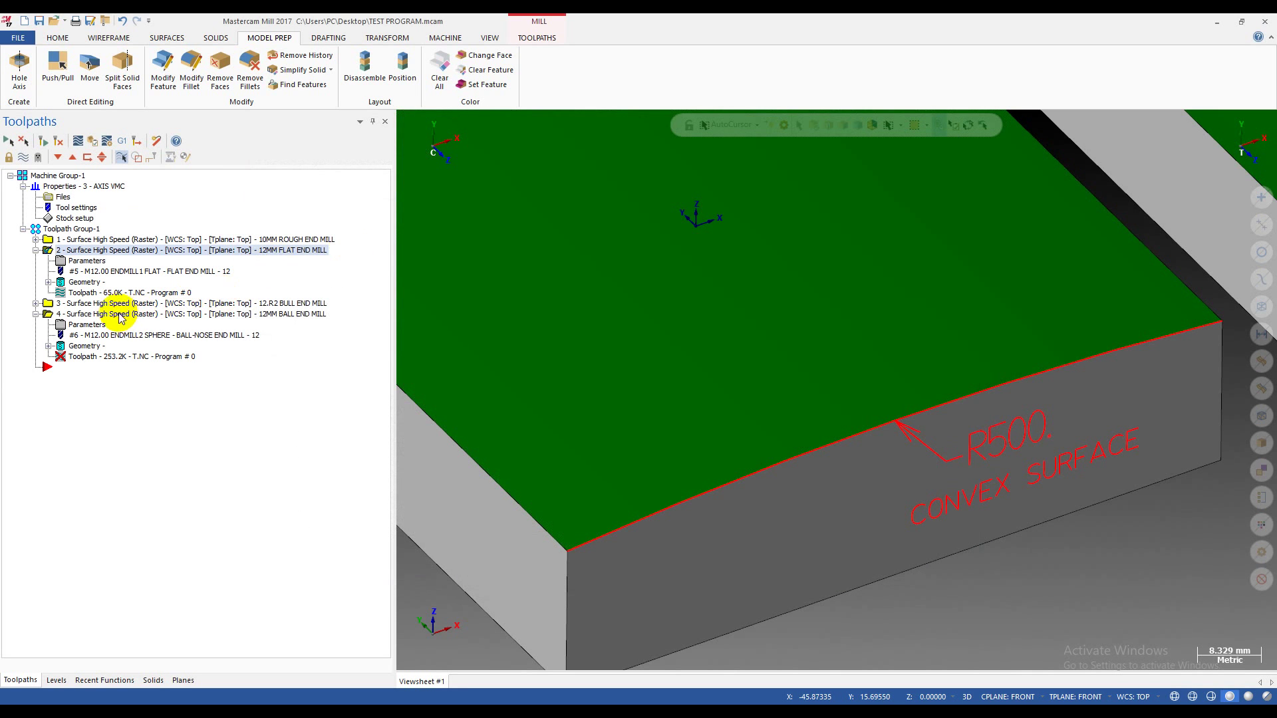
# Regenerate the 12MM BALL END MILL toolpath and compare it alternately with the 12MM FLAT END MILL toolpath.
pyautogui.click(122, 315)
pyautogui.click(43, 141)
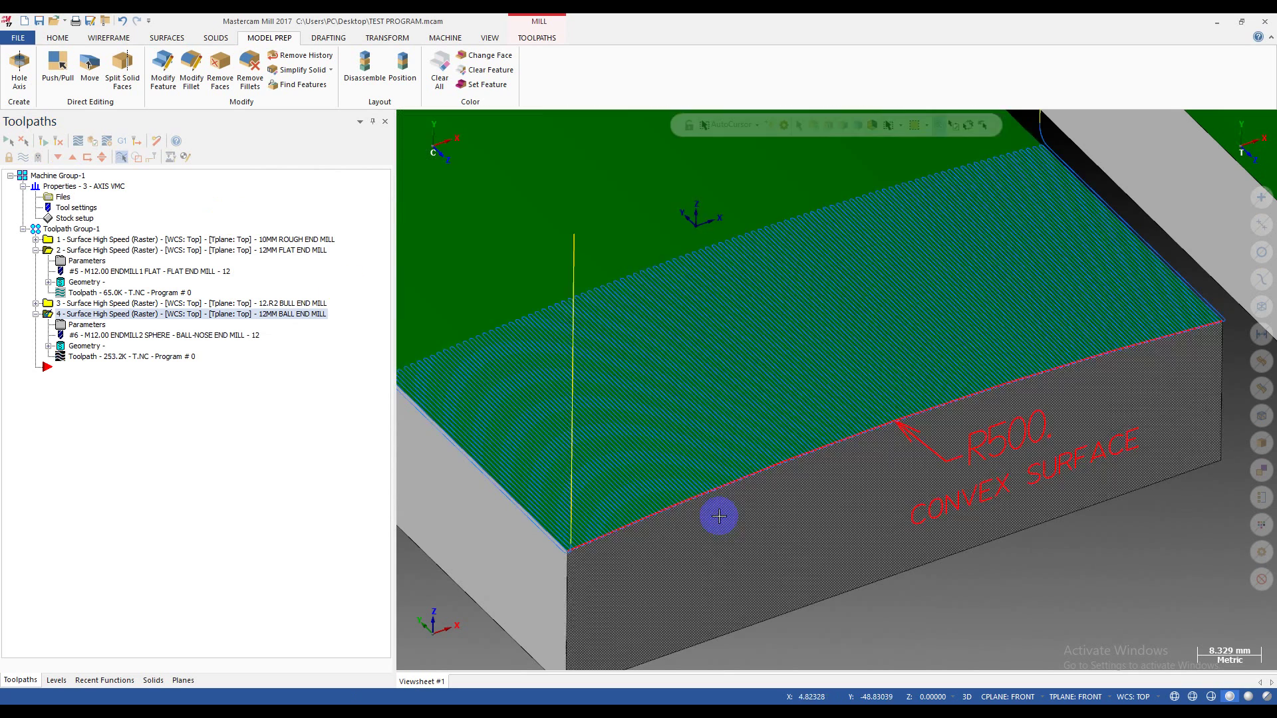
pyautogui.scroll(-3, 689, 508)
pyautogui.click(78, 256)
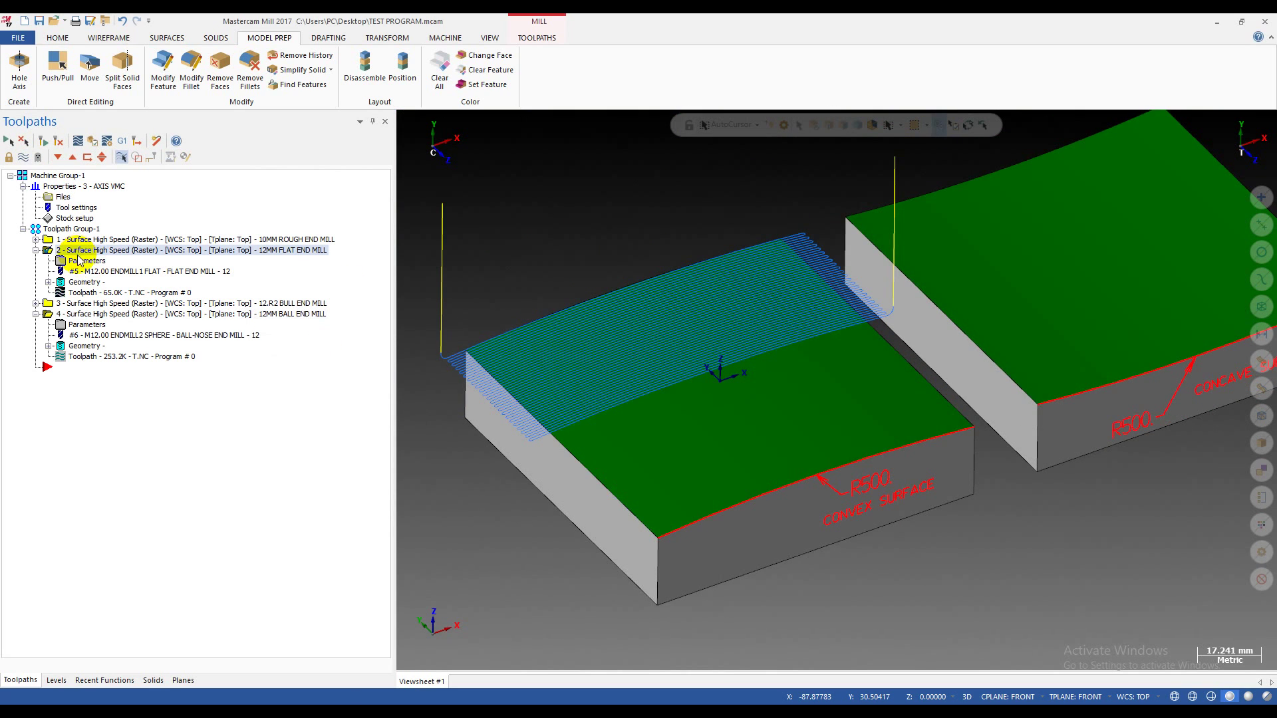
pyautogui.click(78, 315)
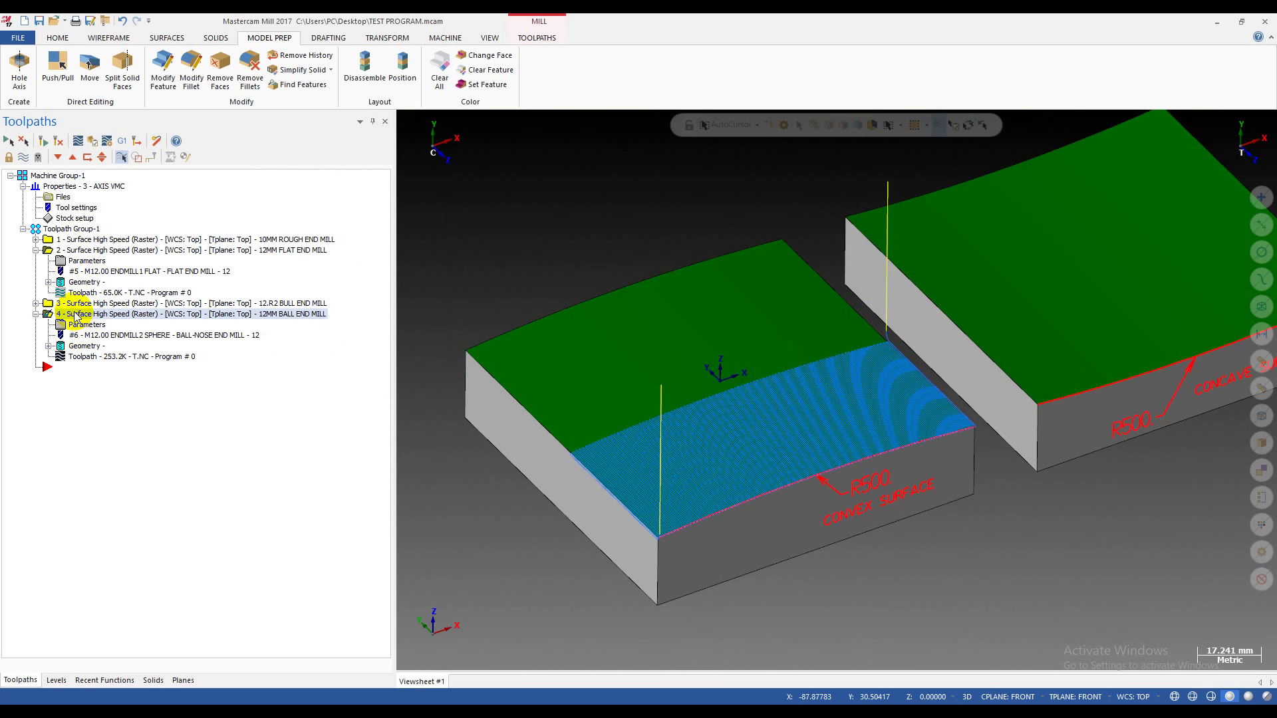
pyautogui.click(113, 256)
# Check the 12MM FLAT END MILL operation's cycle time in the Backplot information, and redisplay the 12MM BALL END MILL toolpath.
pyautogui.click(79, 293)
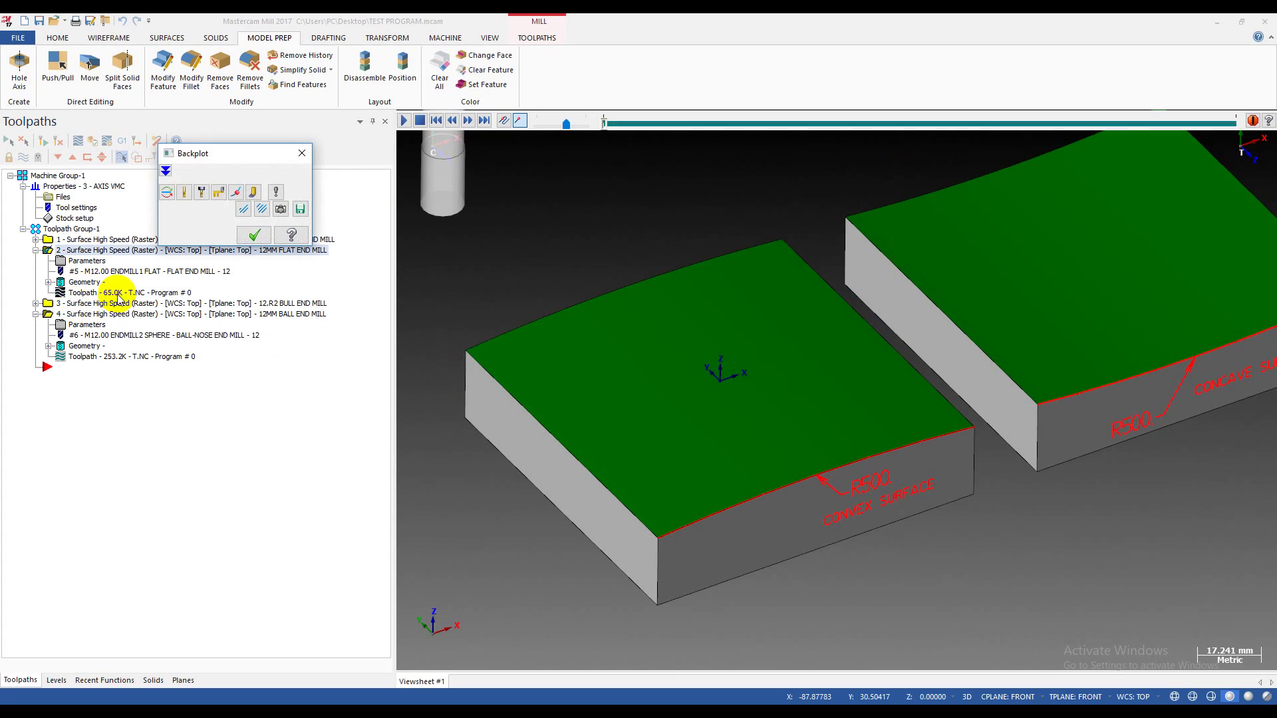
pyautogui.click(166, 171)
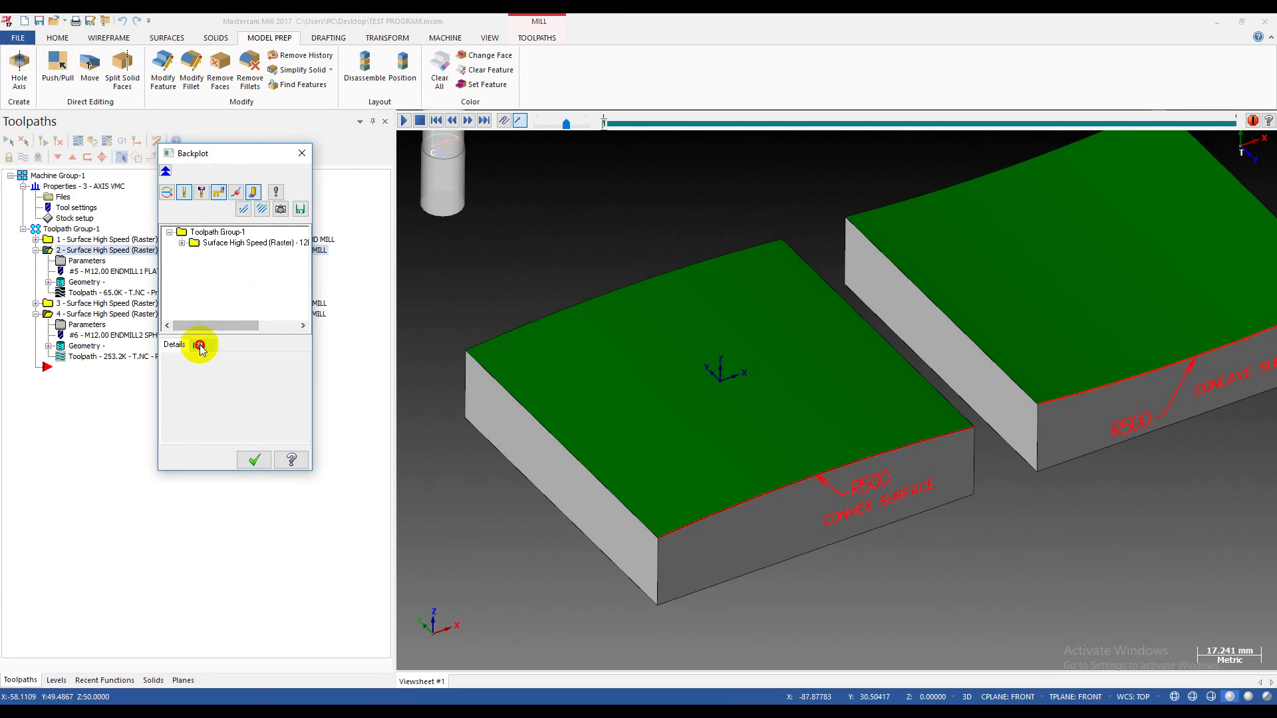
pyautogui.click(199, 347)
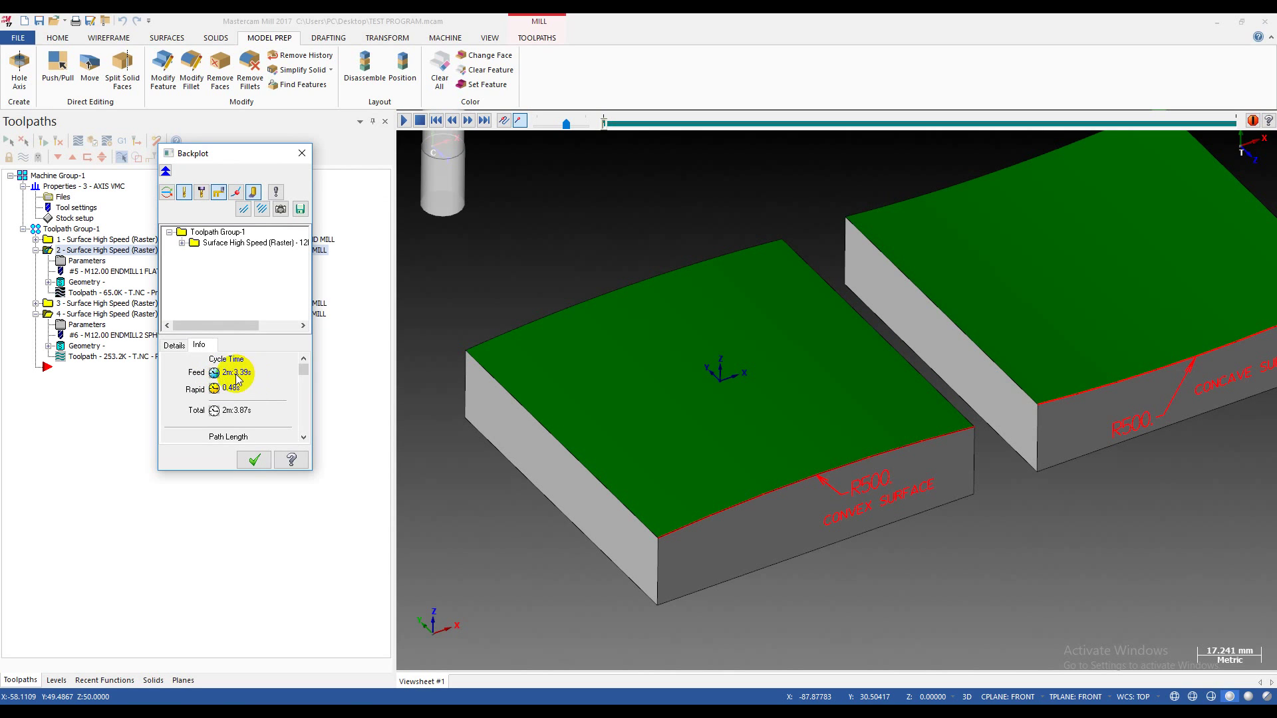
pyautogui.click(302, 153)
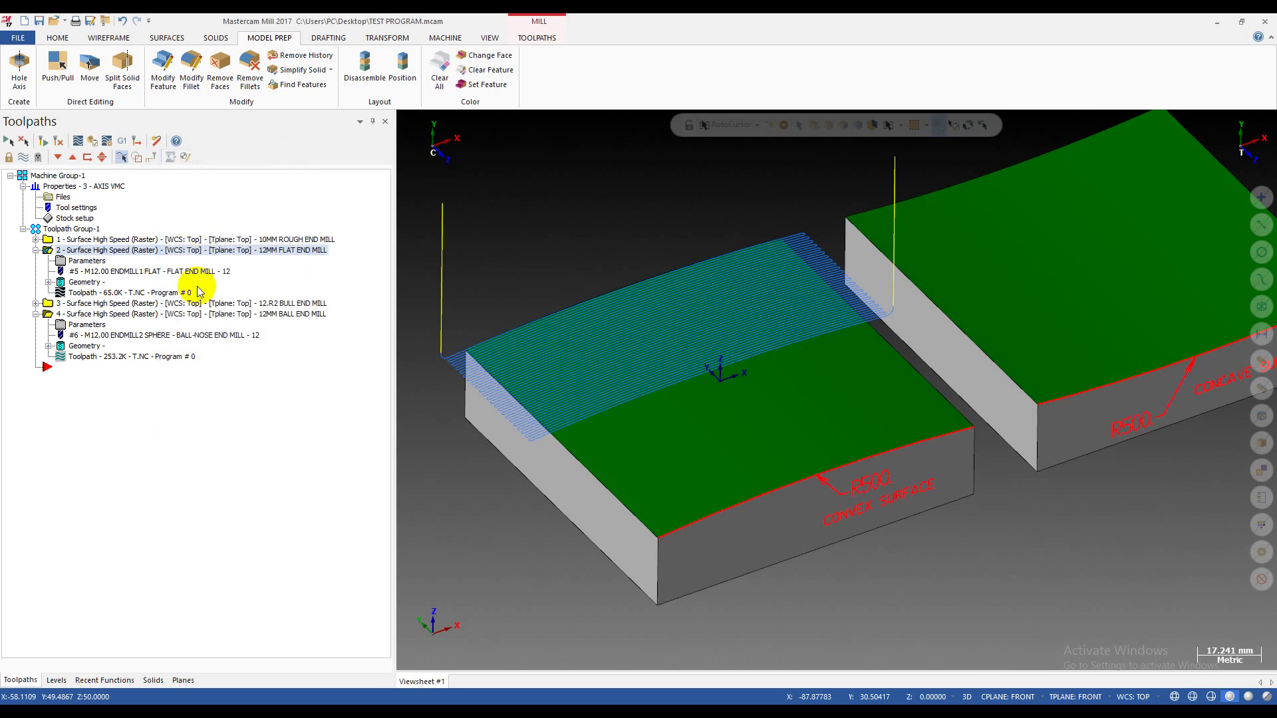
pyautogui.click(98, 315)
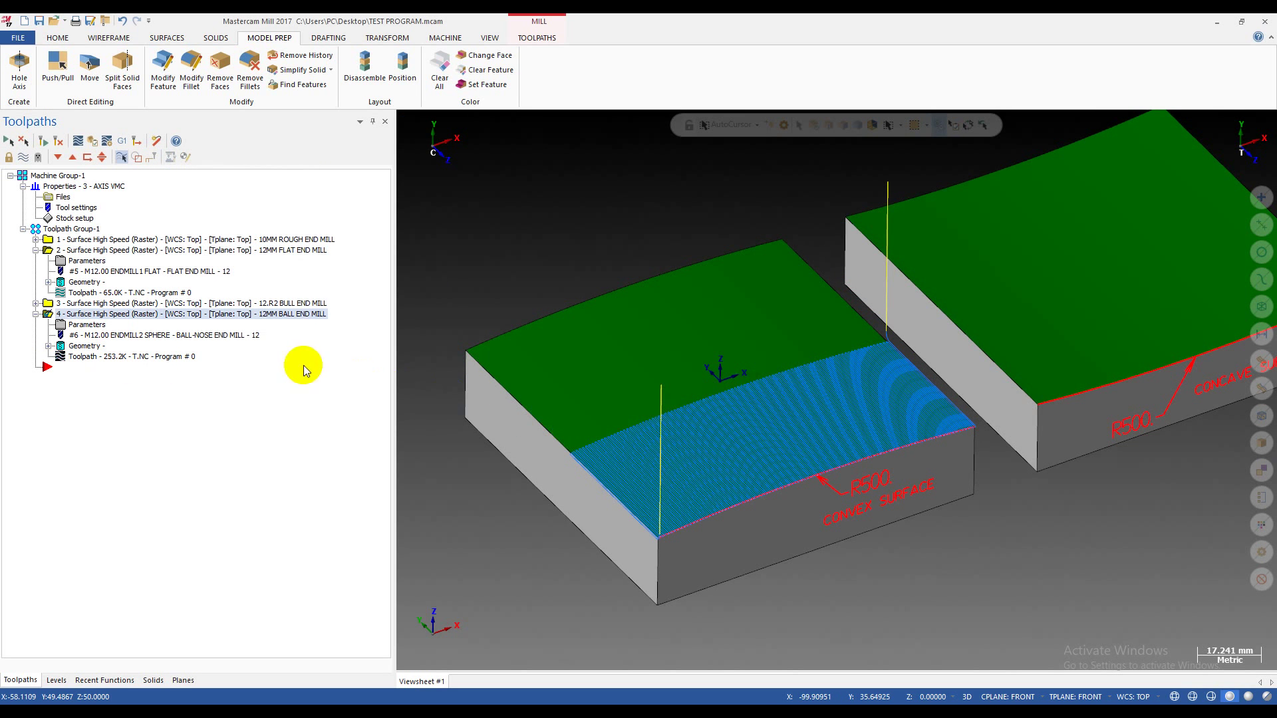
# Check the 12MM BALL END MILL operation's cycle time in Backplot, and collapse the 12MM FLAT END MILL operation.
pyautogui.click(80, 357)
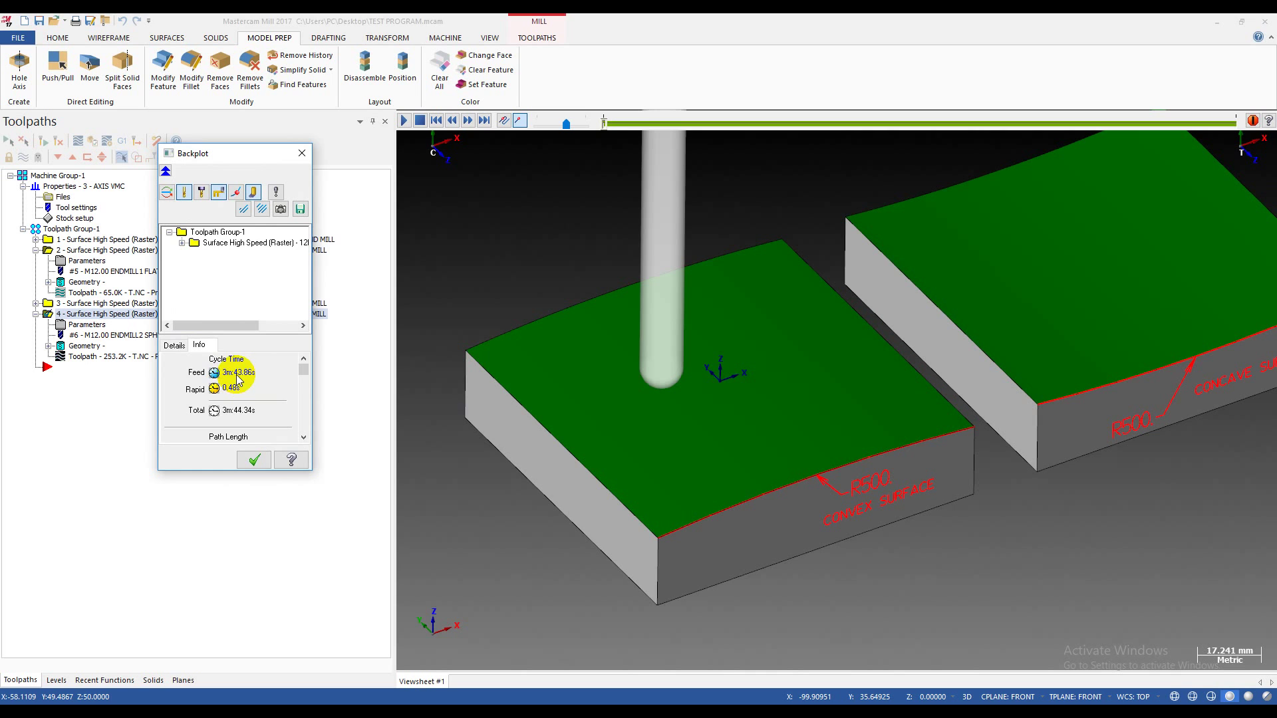
pyautogui.click(302, 153)
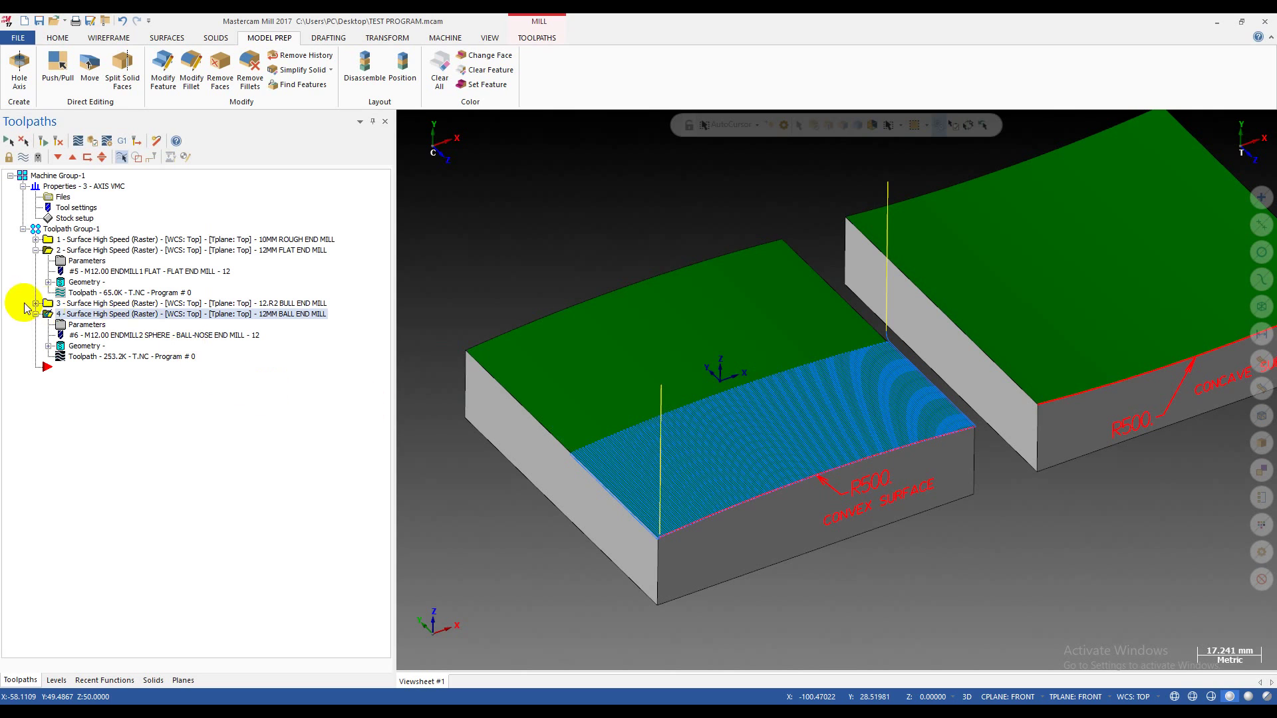
pyautogui.click(36, 250)
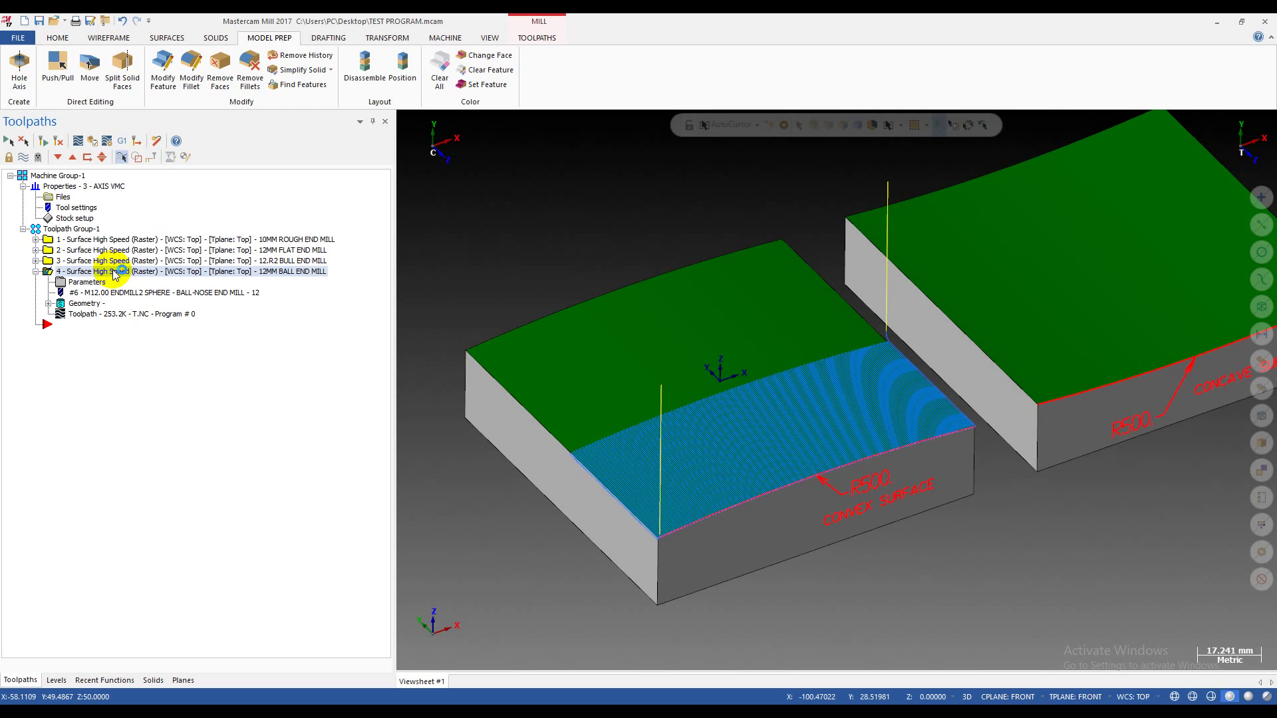
# Display the 12MM FLAT END MILL toolpath and compare it with the 12MM BALL END MILL toolpath.
pyautogui.click(277, 251)
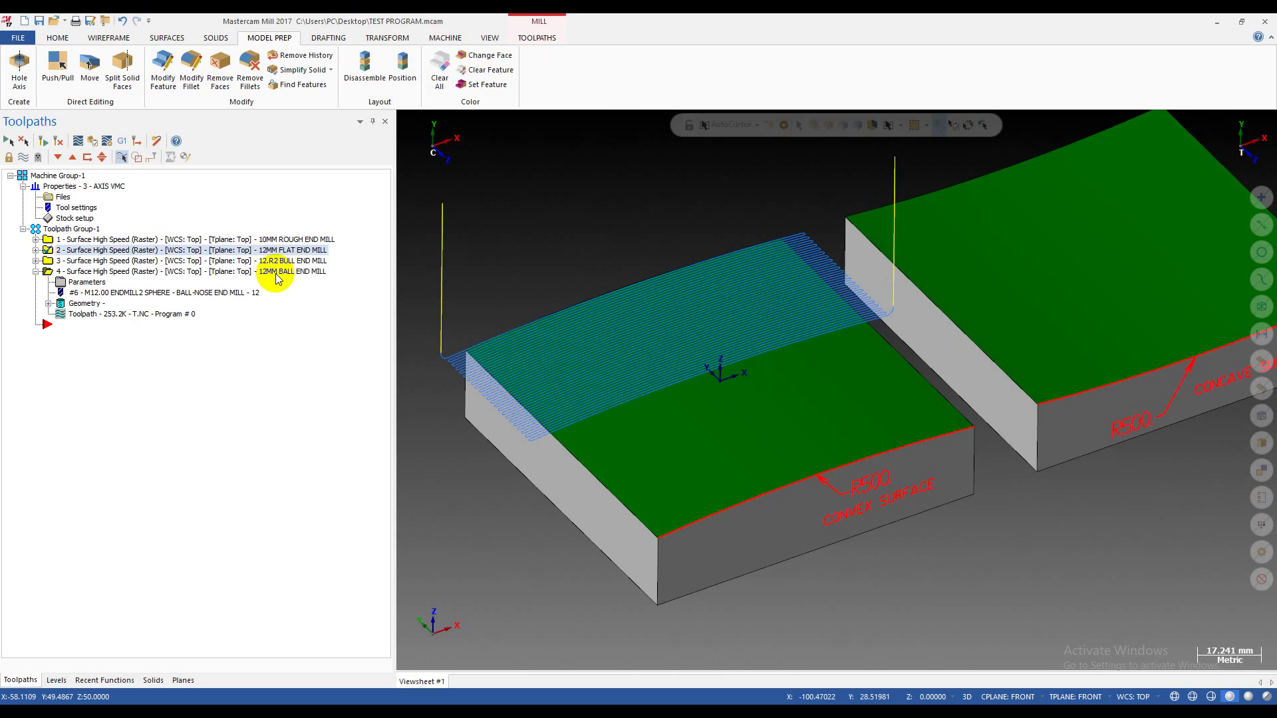
pyautogui.click(276, 272)
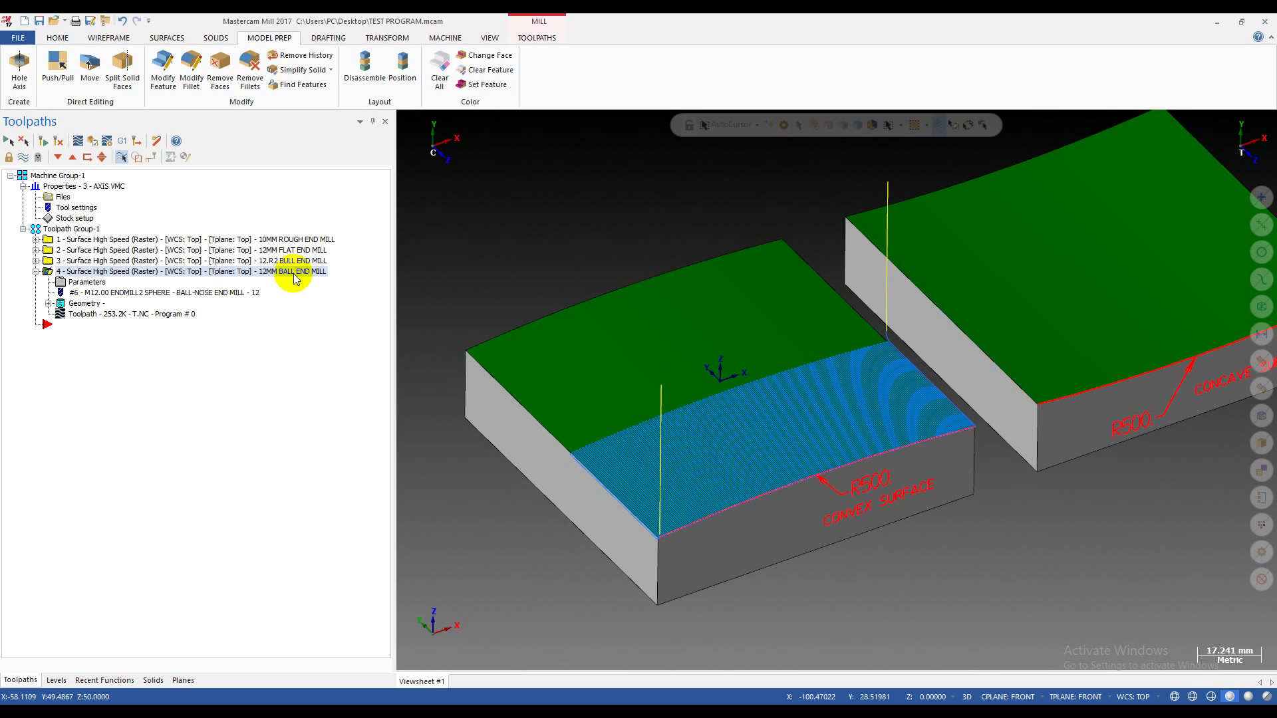
pyautogui.click(504, 281)
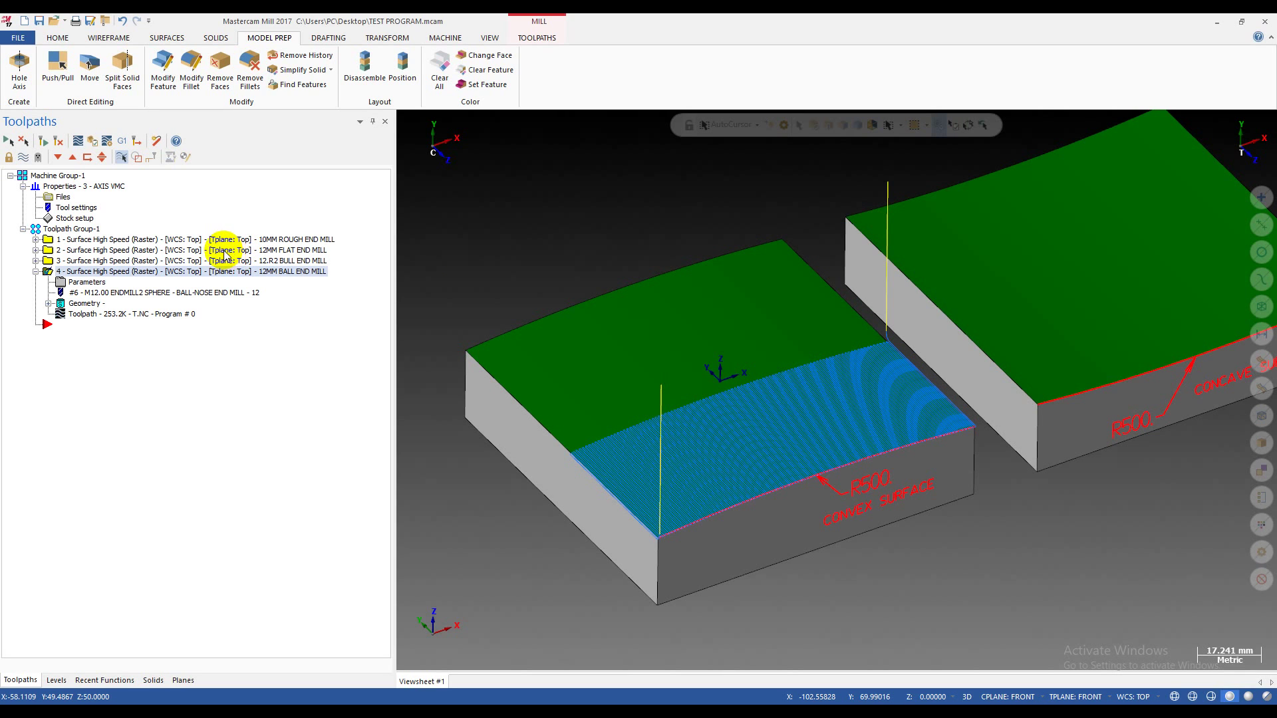
# Select the 10MM ROUGH, 12MM FLAT and 12MM BALL END MILL operations together and open them in the Verify simulation.
pyautogui.keyDown('ctrl'); pyautogui.click(224, 251); pyautogui.keyUp('ctrl')
pyautogui.keyDown('ctrl'); pyautogui.click(236, 241); pyautogui.keyUp('ctrl')
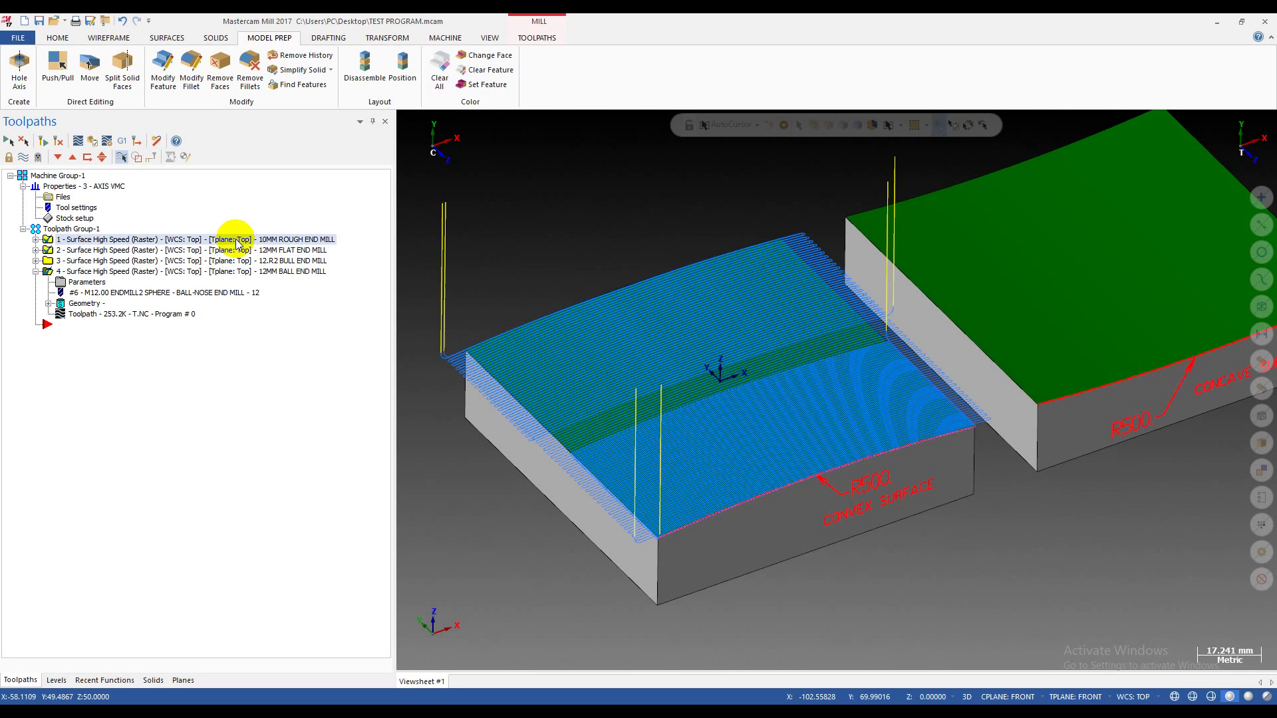
pyautogui.click(94, 141)
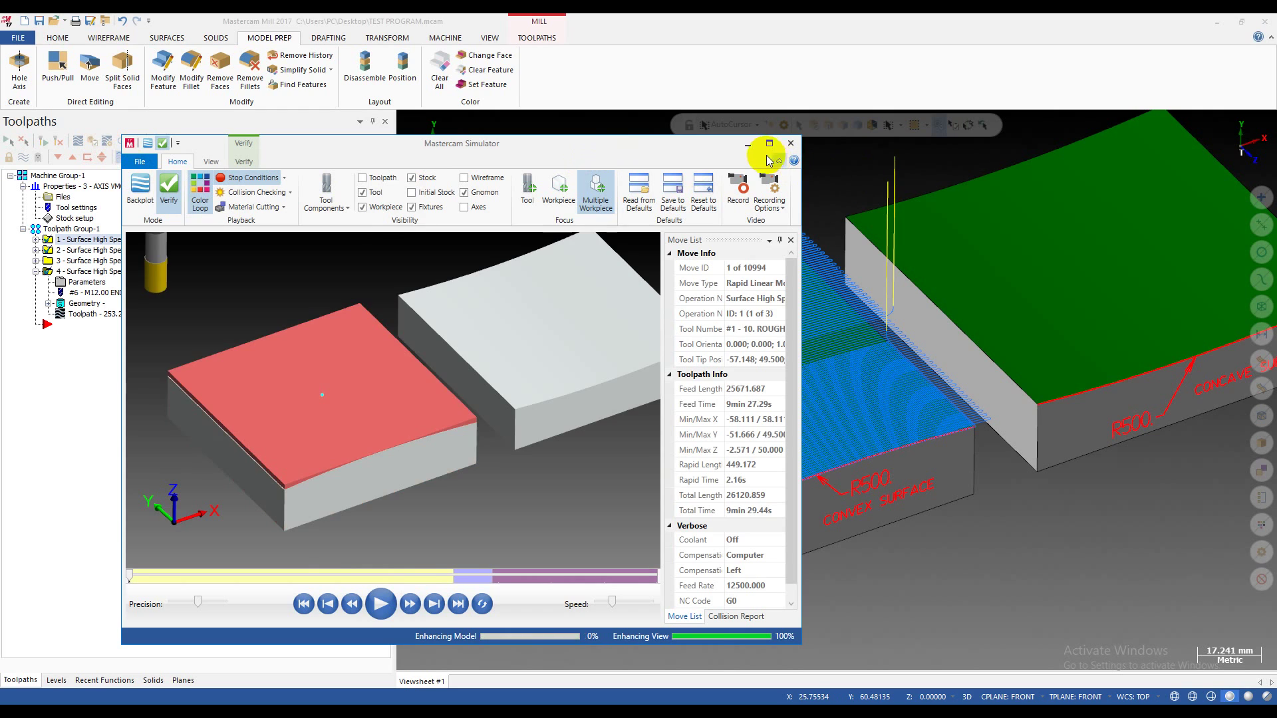
# Play the Verify simulation and watch the 10 mm roughing tool cut the convex block's stock.
pyautogui.scroll(4, 258, 453)
pyautogui.scroll(-4, 354, 433)
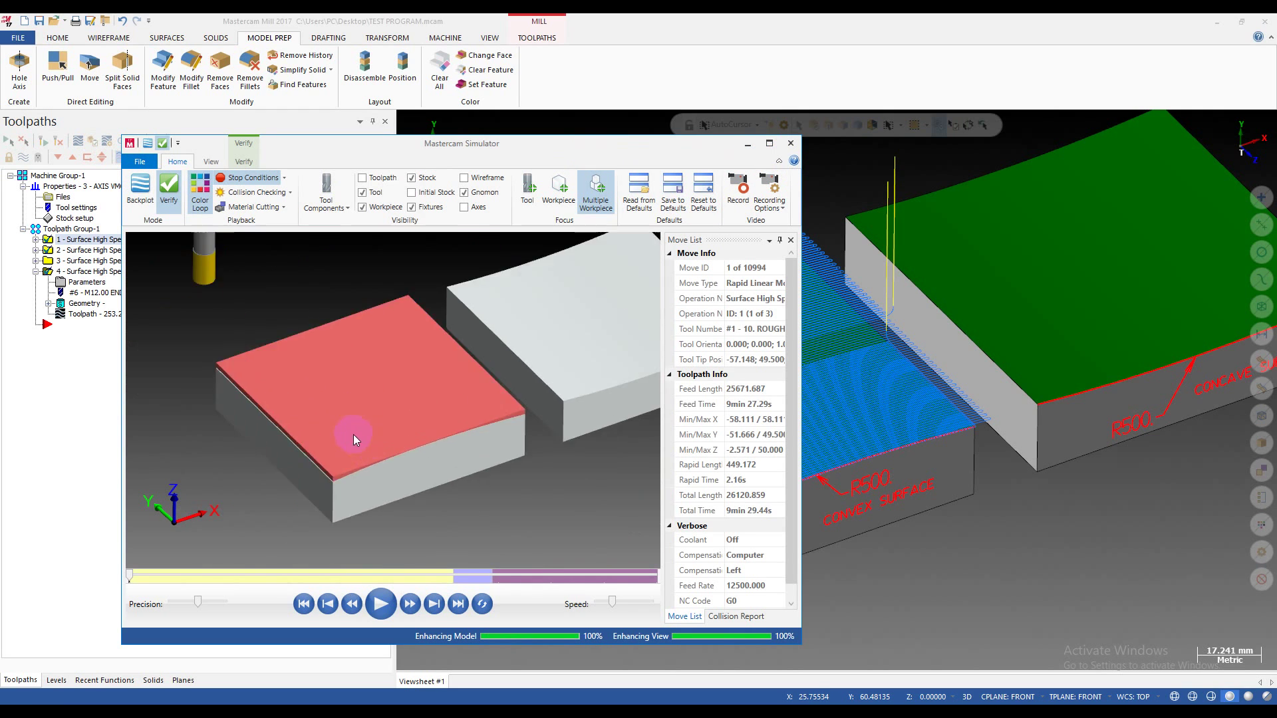
pyautogui.moveTo(353, 434); pyautogui.dragTo(329, 423, button='middle')
pyautogui.scroll(3, 328, 424)
pyautogui.scroll(-3, 339, 423)
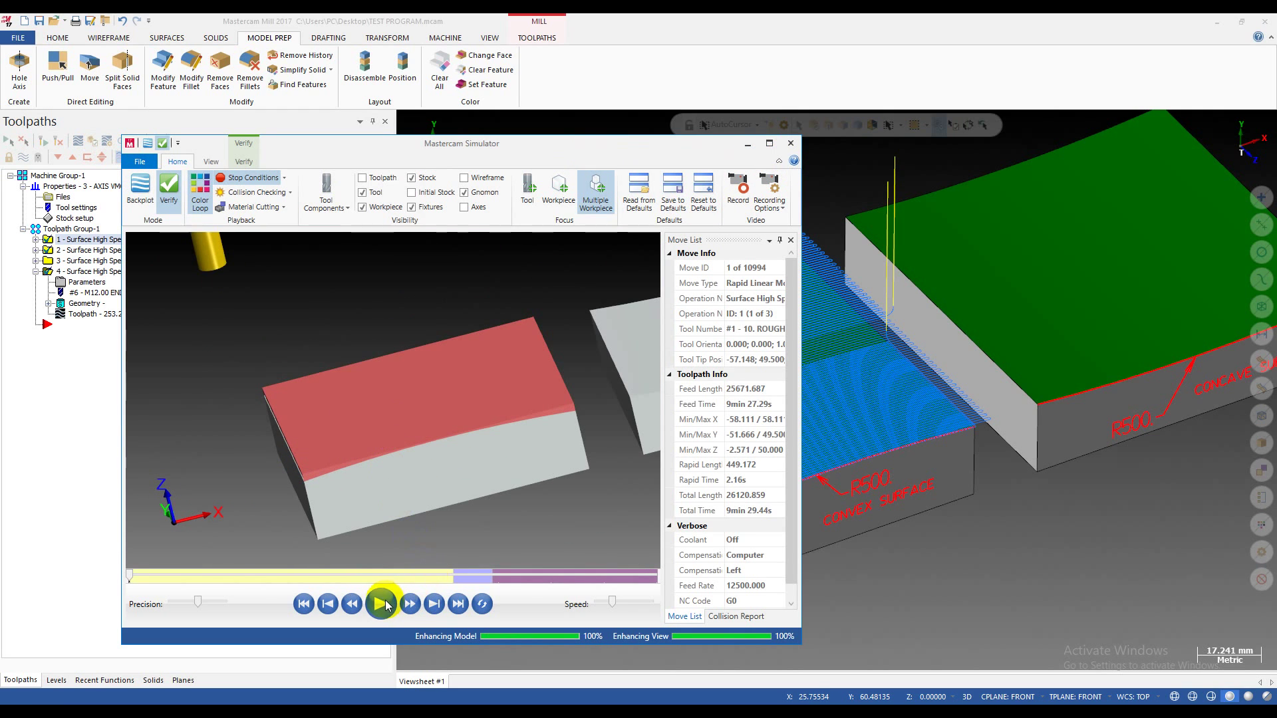
pyautogui.moveTo(373, 492); pyautogui.dragTo(341, 399, button='middle')
pyautogui.scroll(-5, 352, 389)
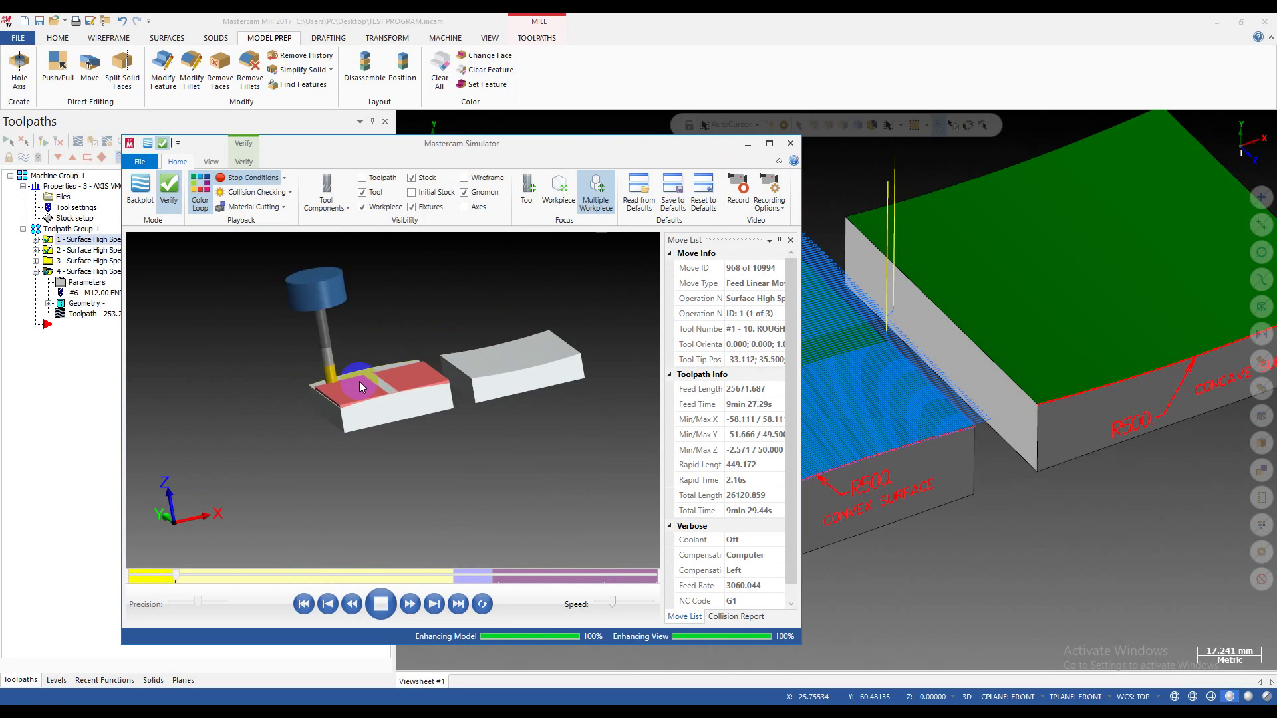
pyautogui.scroll(3, 369, 379)
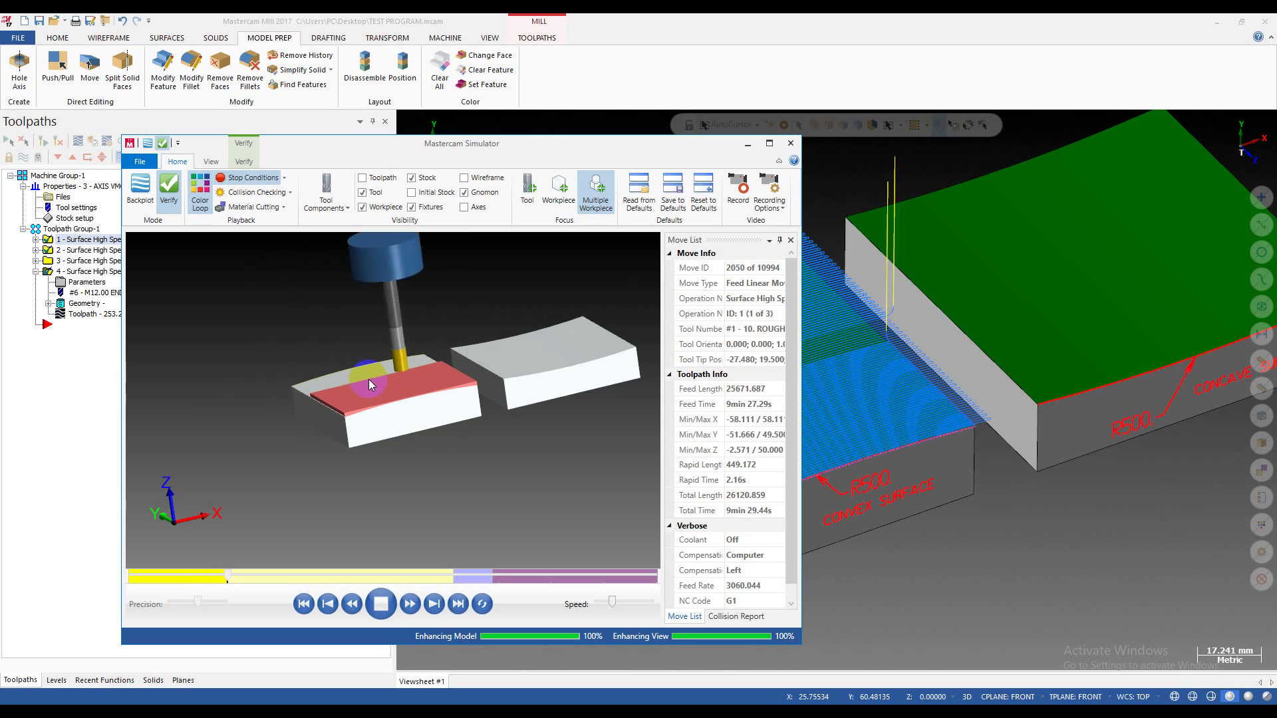
# Hide the workpiece in the simulation and let the roughing run until the operation change.
pyautogui.click(363, 207)
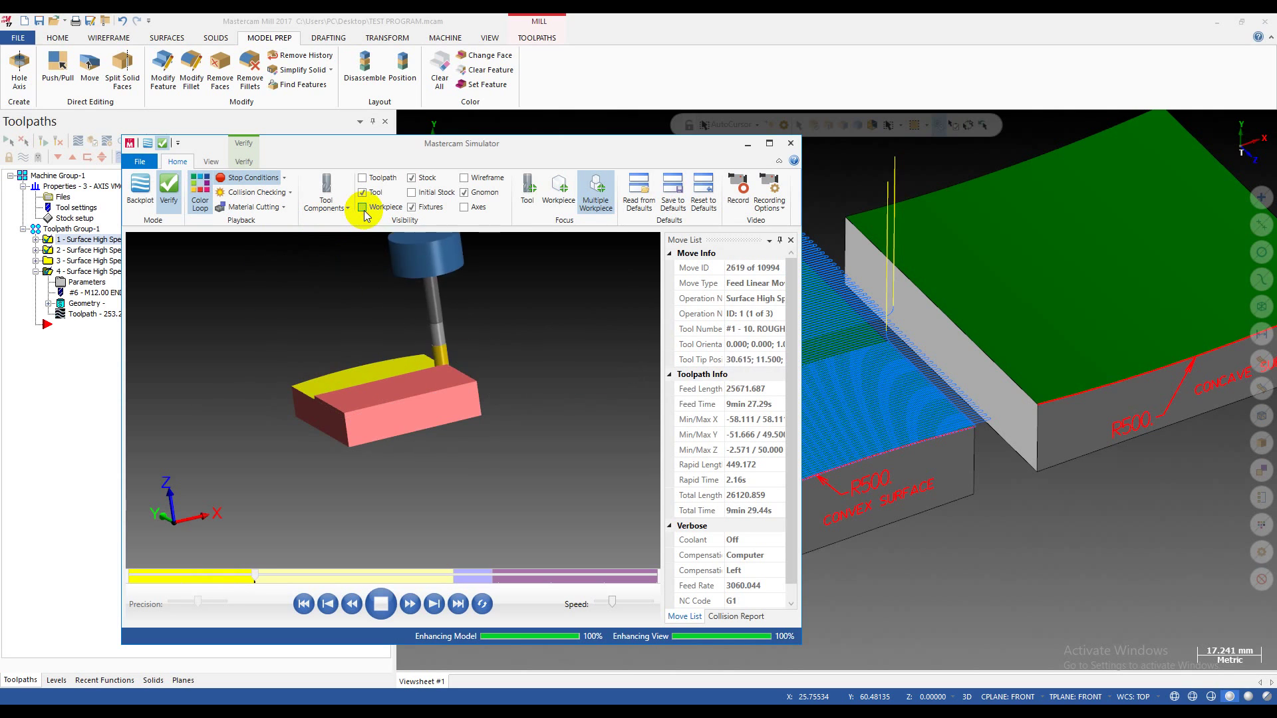
pyautogui.scroll(4, 330, 400)
pyautogui.moveTo(404, 381)
pyautogui.mouseDown(button='middle')
pyautogui.moveTo(373, 402)
pyautogui.moveTo(391, 376)
pyautogui.mouseUp(button='middle')
pyautogui.scroll(-2, 390, 376)
pyautogui.moveTo(390, 375)
pyautogui.mouseDown()
pyautogui.moveTo(417, 383)
pyautogui.moveTo(372, 377)
pyautogui.moveTo(402, 383)
pyautogui.mouseUp()
pyautogui.scroll(-4, 444, 397)
pyautogui.scroll(1, 421, 378)
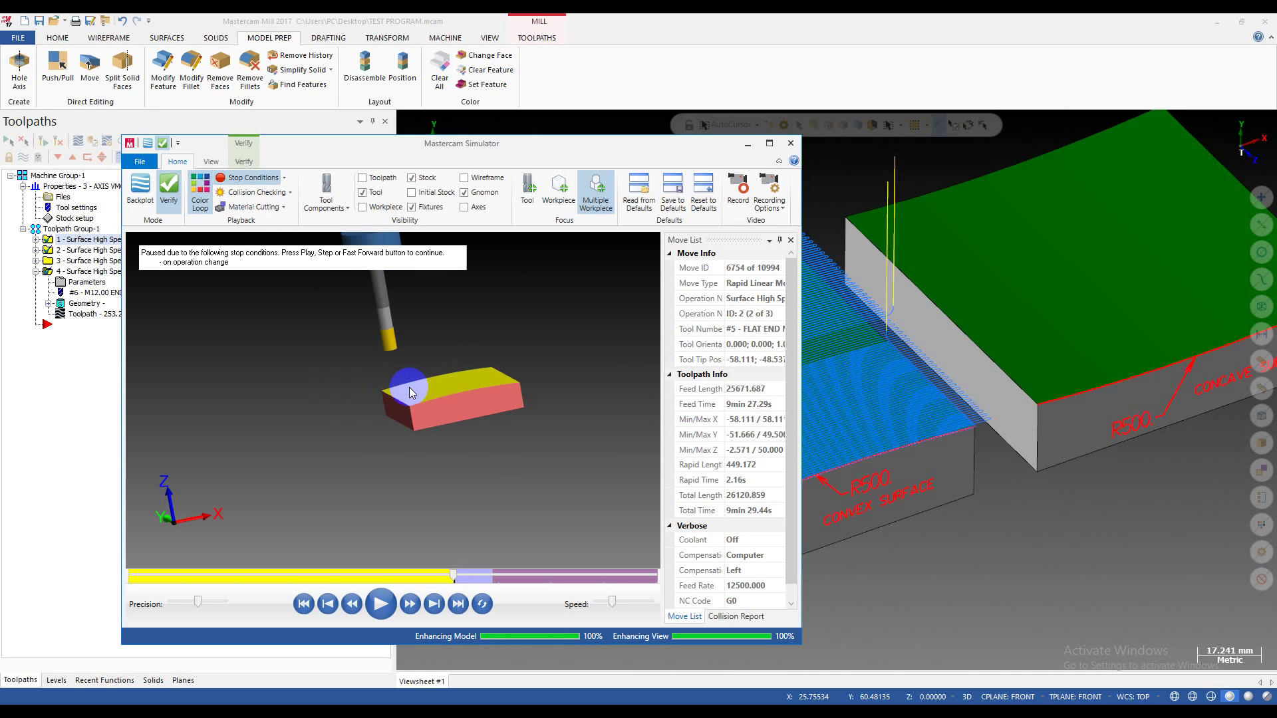
# Examine the flat end mill's tip shape close up while the simulation is paused.
pyautogui.scroll(2, 411, 391)
pyautogui.scroll(1, 396, 366)
pyautogui.scroll(5, 369, 330)
pyautogui.moveTo(393, 347); pyautogui.dragTo(381, 331, button='middle')
pyautogui.moveTo(381, 331); pyautogui.dragTo(450, 374)
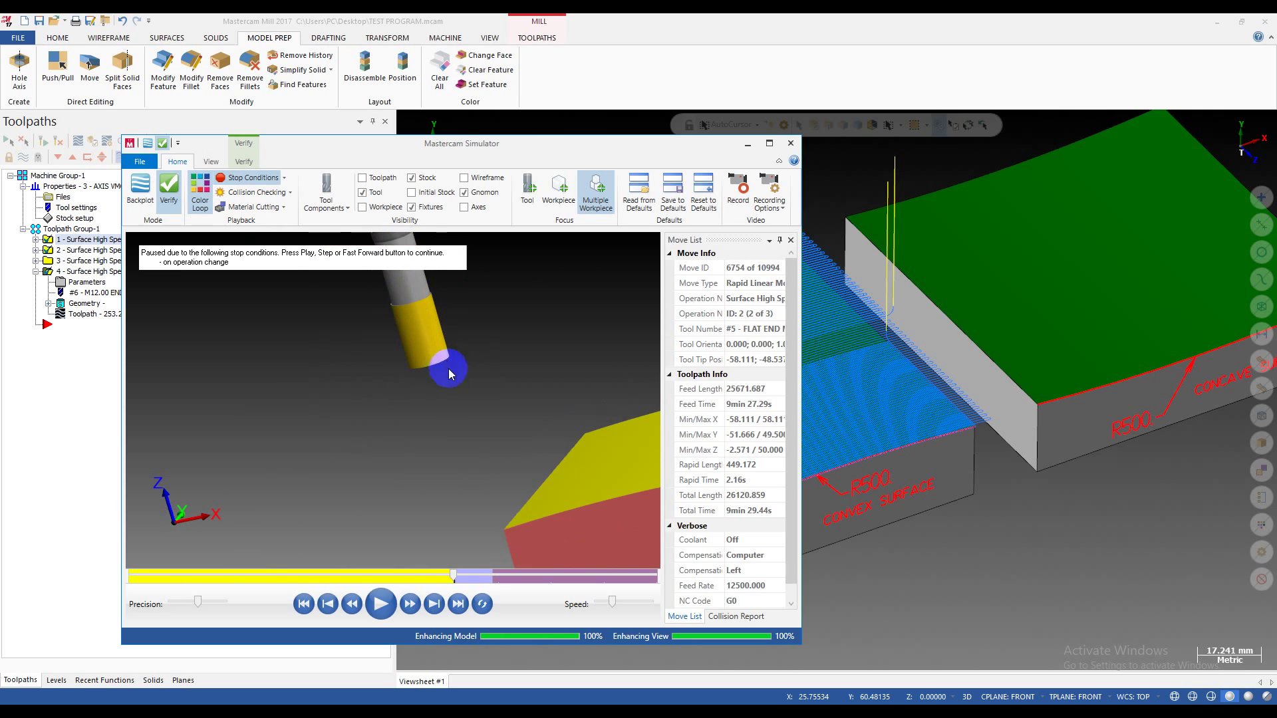
# Run the flat end mill simulation at a lower playback speed, temporarily displaying the toolpath, until the operation change.
pyautogui.scroll(-2, 346, 473)
pyautogui.moveTo(333, 459); pyautogui.dragTo(356, 441, button='middle')
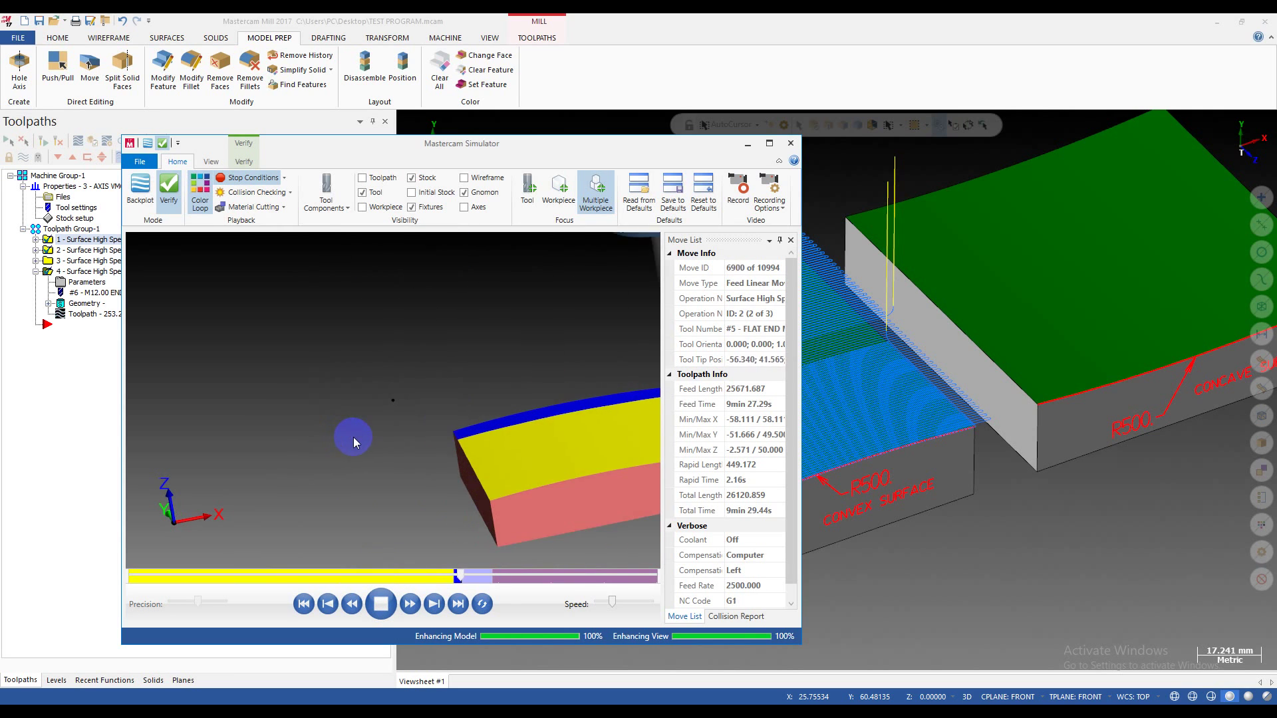
pyautogui.scroll(-5, 356, 442)
pyautogui.scroll(1, 416, 439)
pyautogui.moveTo(612, 602); pyautogui.dragTo(600, 602)
pyautogui.scroll(2, 417, 441)
pyautogui.click(207, 162)
pyautogui.click(182, 161)
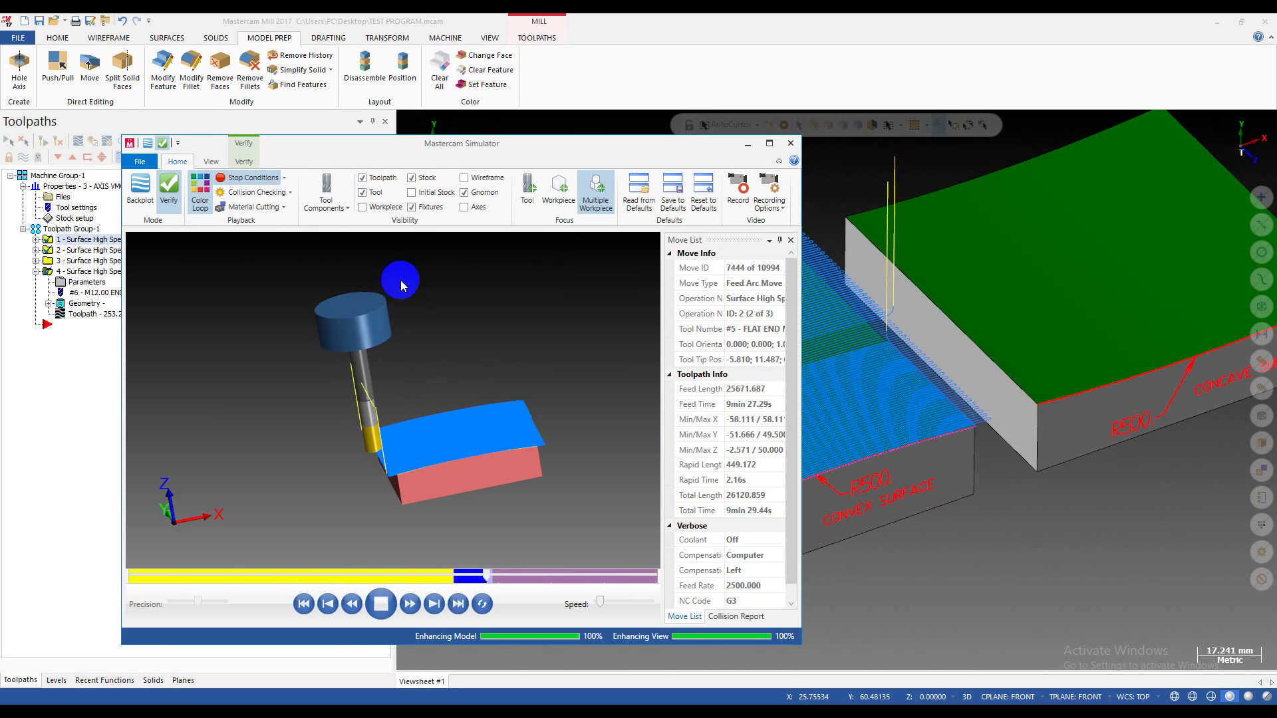
pyautogui.scroll(2, 405, 506)
pyautogui.moveTo(408, 442); pyautogui.dragTo(426, 421, button='middle')
pyautogui.scroll(-1, 426, 421)
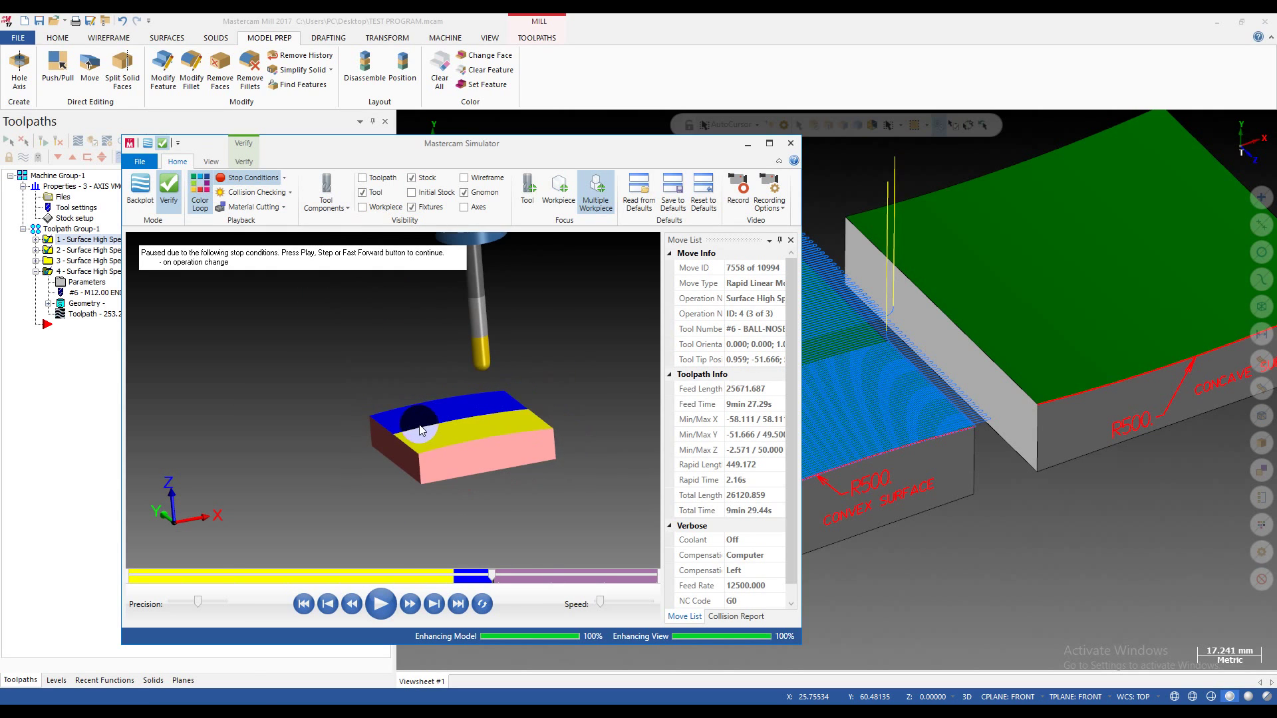
# Examine the flat end mill's machined area and the ball end mill's tip from several angles.
pyautogui.scroll(3, 418, 426)
pyautogui.scroll(-1, 383, 413)
pyautogui.moveTo(383, 417); pyautogui.dragTo(408, 402)
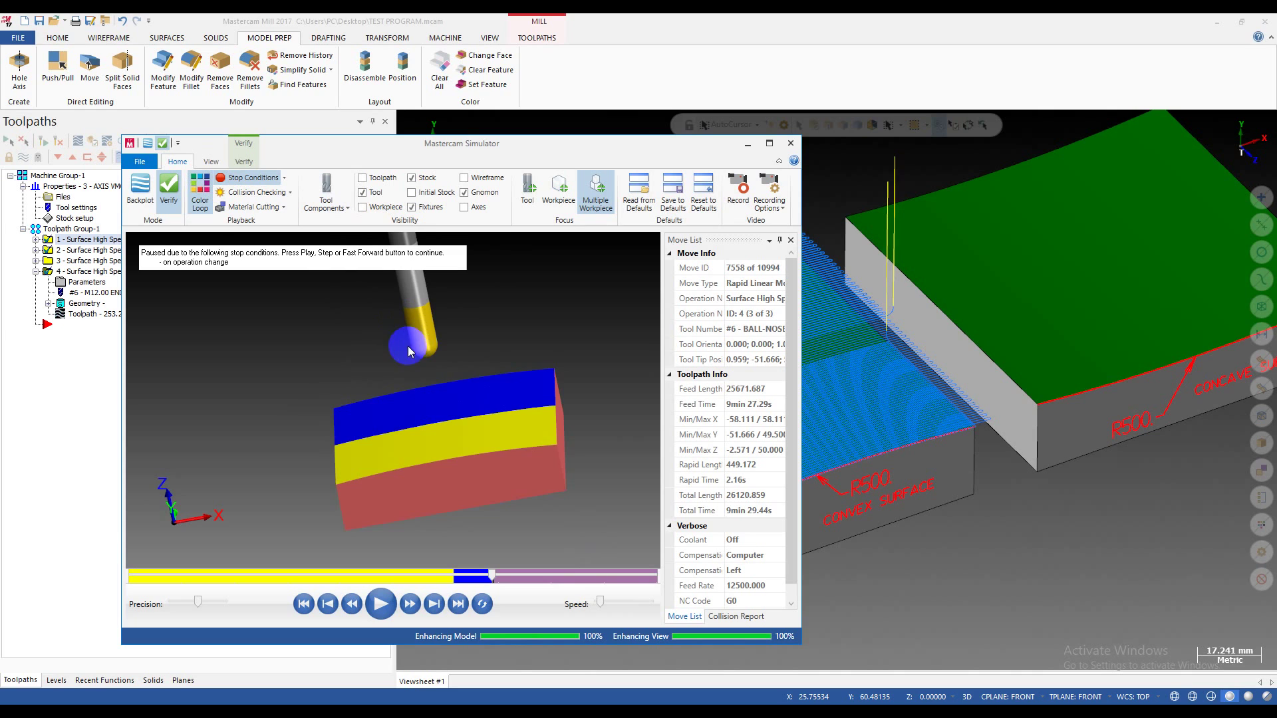
pyautogui.moveTo(409, 351); pyautogui.dragTo(424, 345)
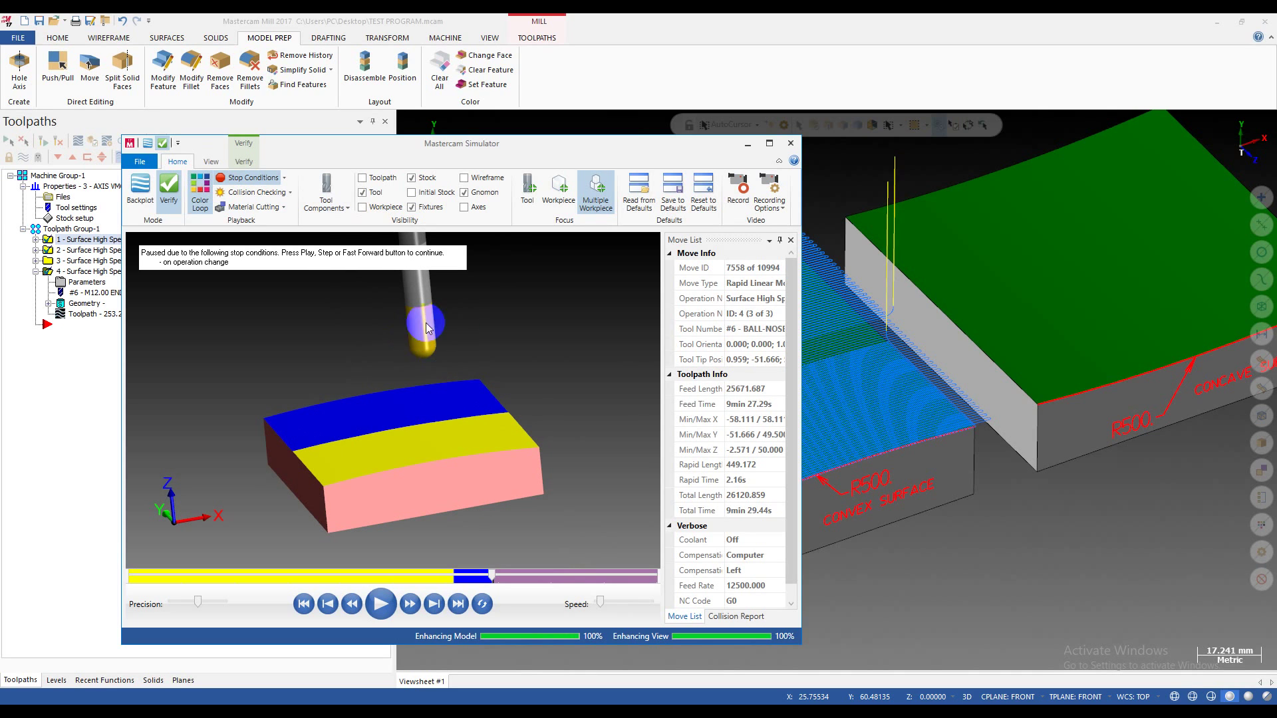
# Resume the simulation and watch the ball end mill's first passes on the roughed half close up.
pyautogui.click(381, 605)
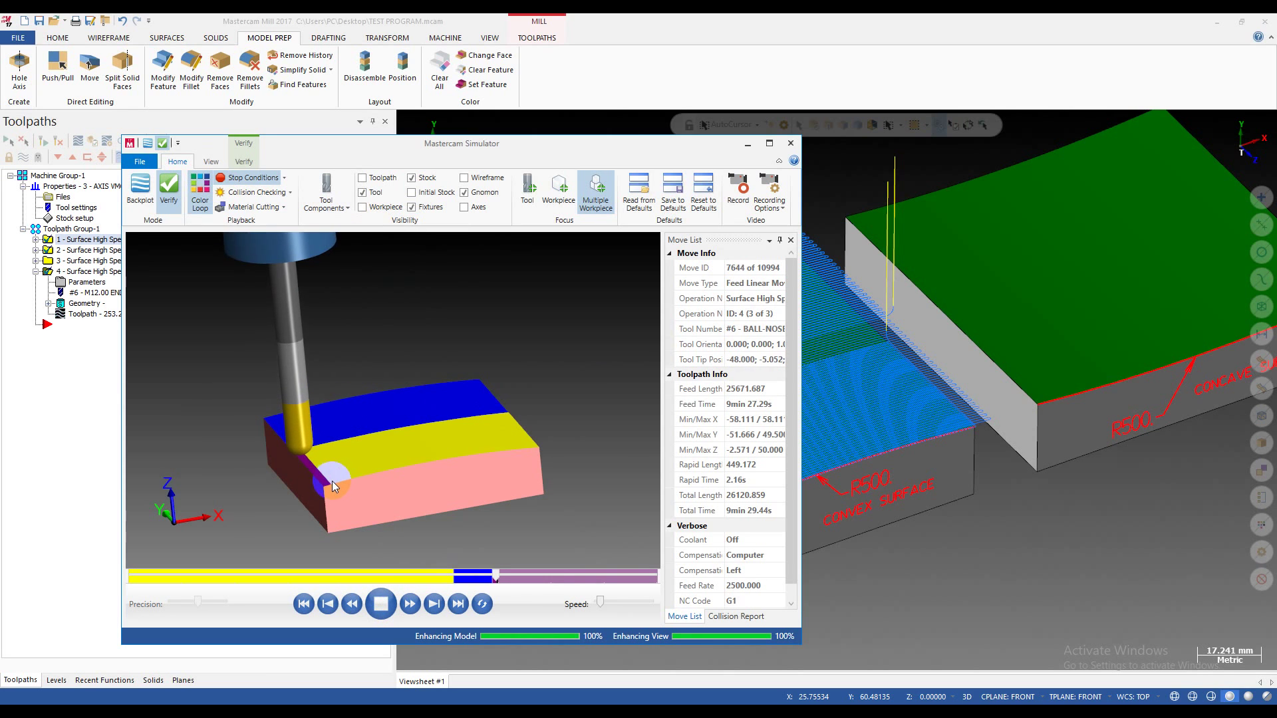
pyautogui.moveTo(289, 475)
pyautogui.mouseDown(button='middle')
pyautogui.moveTo(279, 467)
pyautogui.moveTo(303, 467)
pyautogui.mouseUp(button='middle')
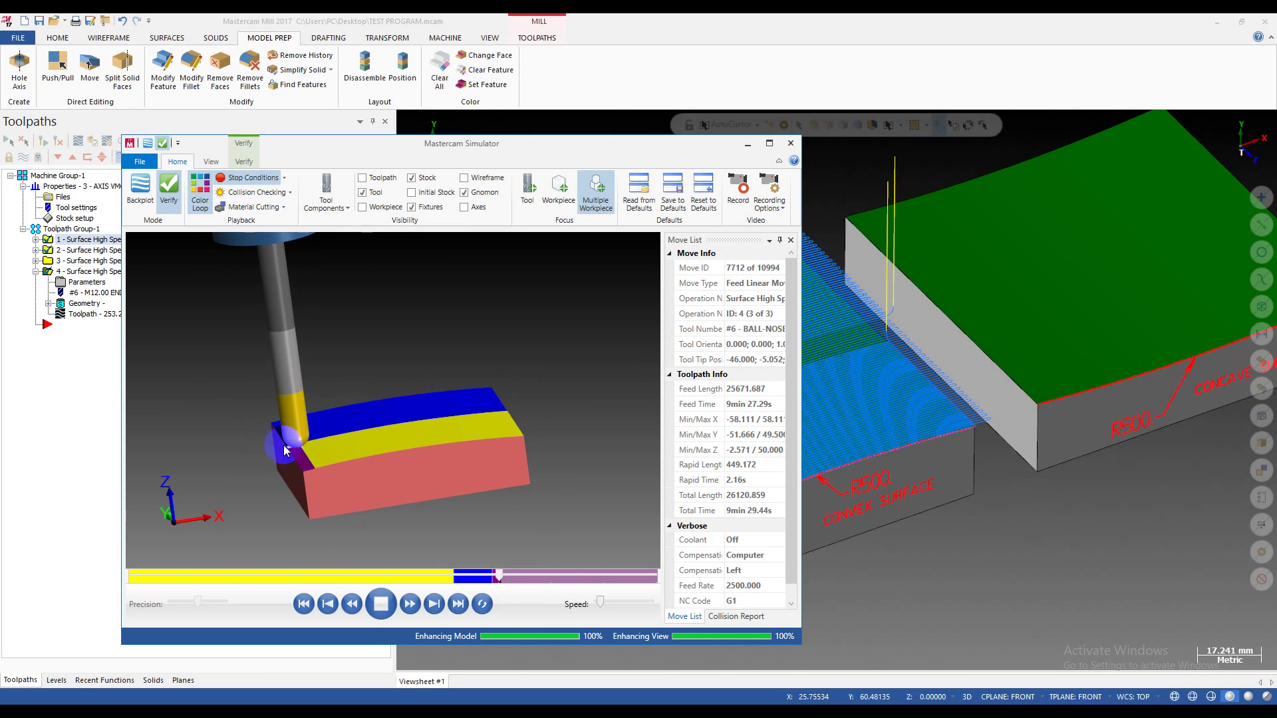
pyautogui.scroll(4, 305, 450)
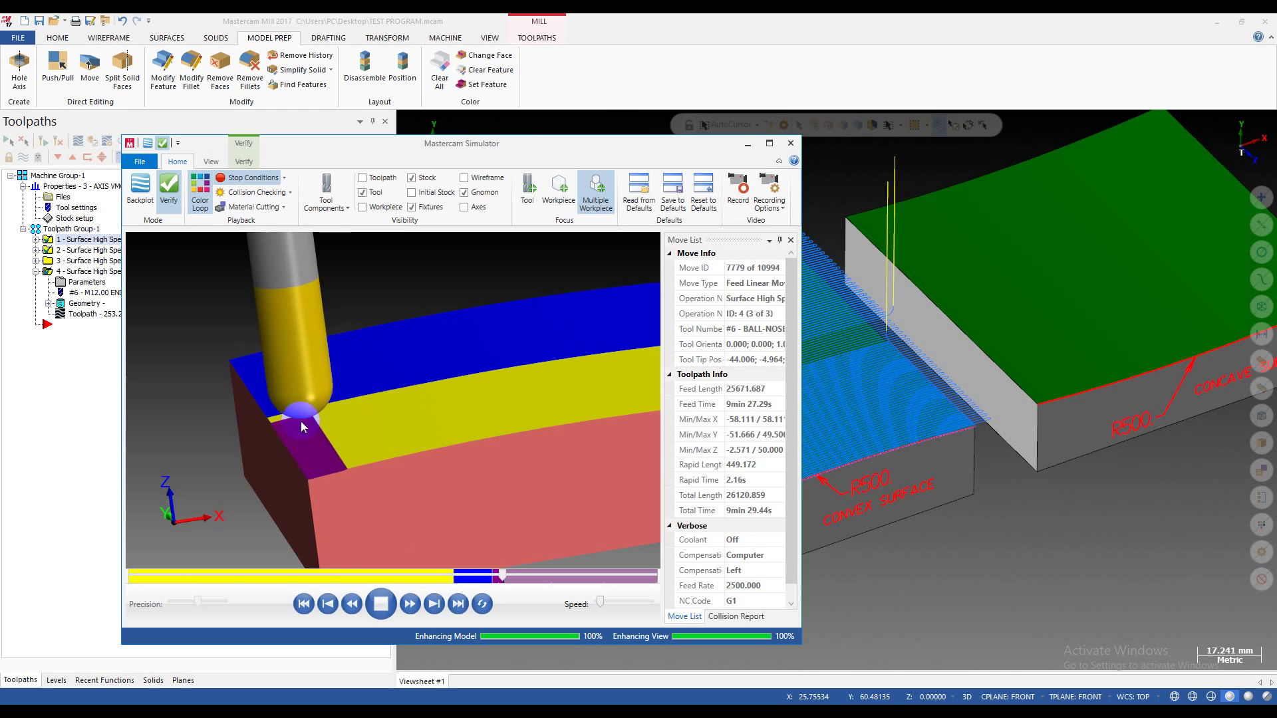
pyautogui.scroll(-5, 467, 362)
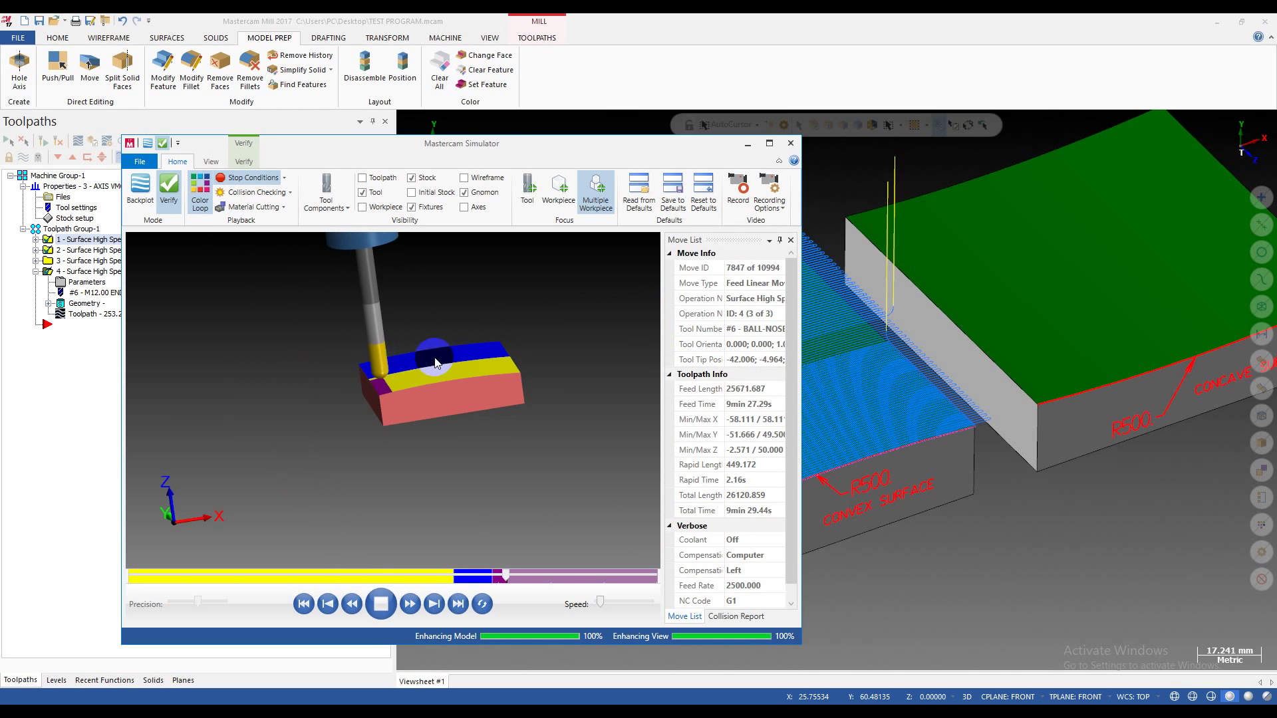
pyautogui.scroll(4, 402, 382)
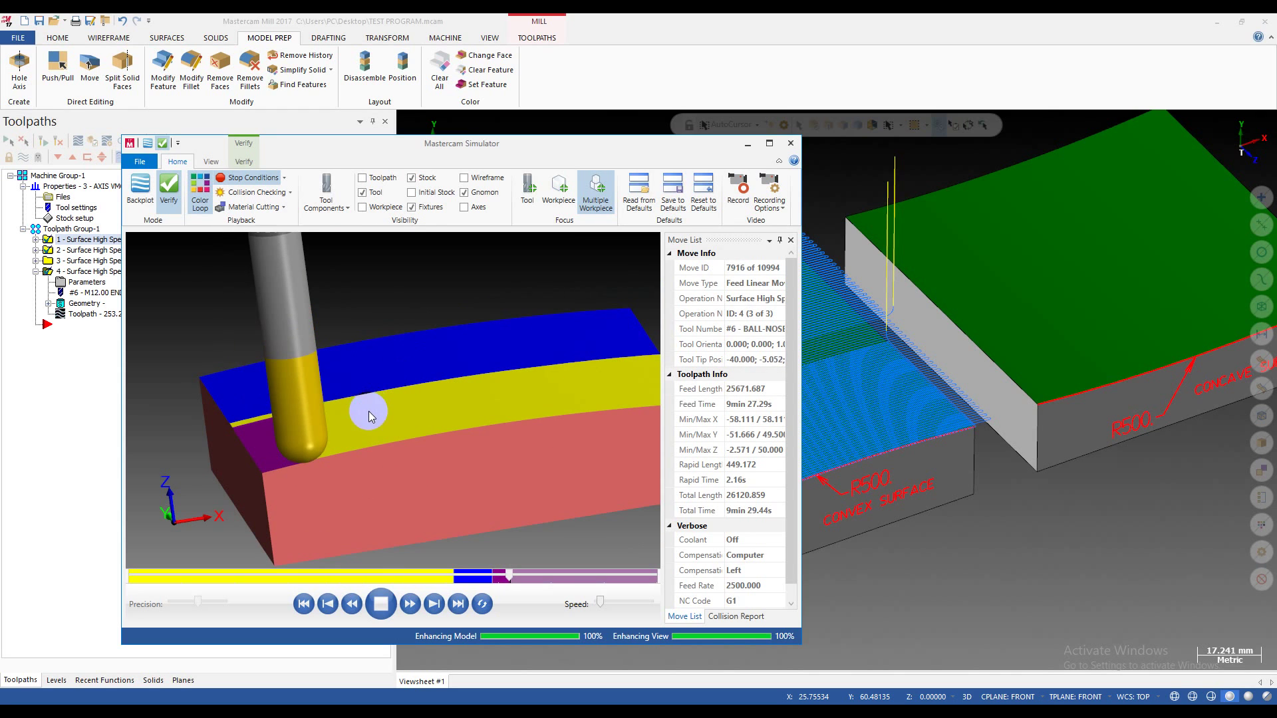
# Raise the playback speed, maximize the simulator window and let the ball end mill simulation run to the end.
pyautogui.moveTo(600, 606); pyautogui.dragTo(612, 604)
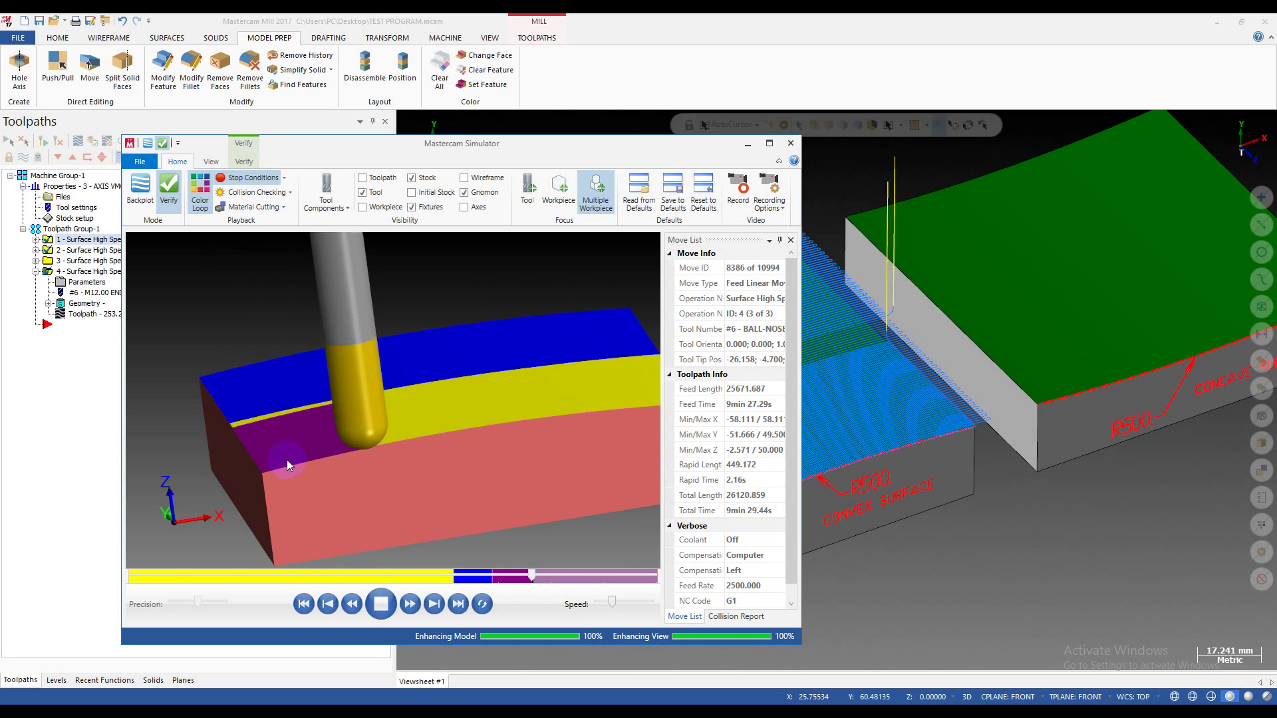
pyautogui.scroll(5, 286, 460)
pyautogui.scroll(-5, 374, 451)
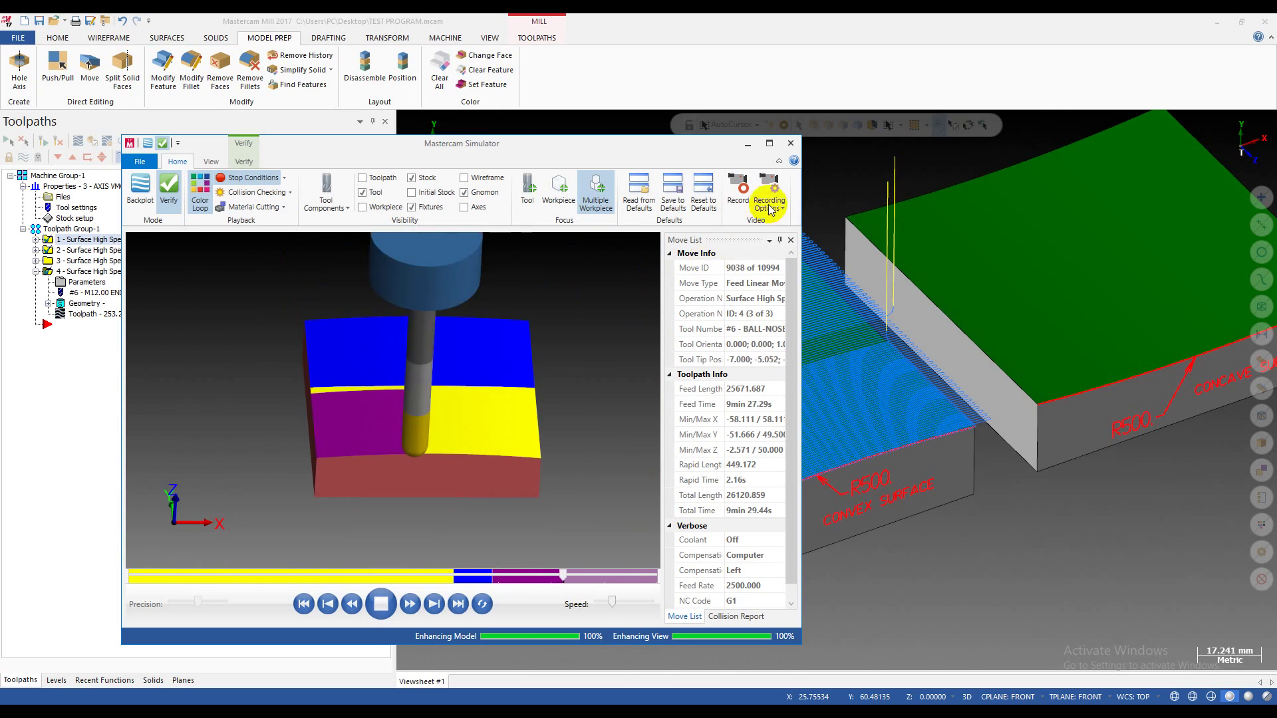
pyautogui.click(769, 144)
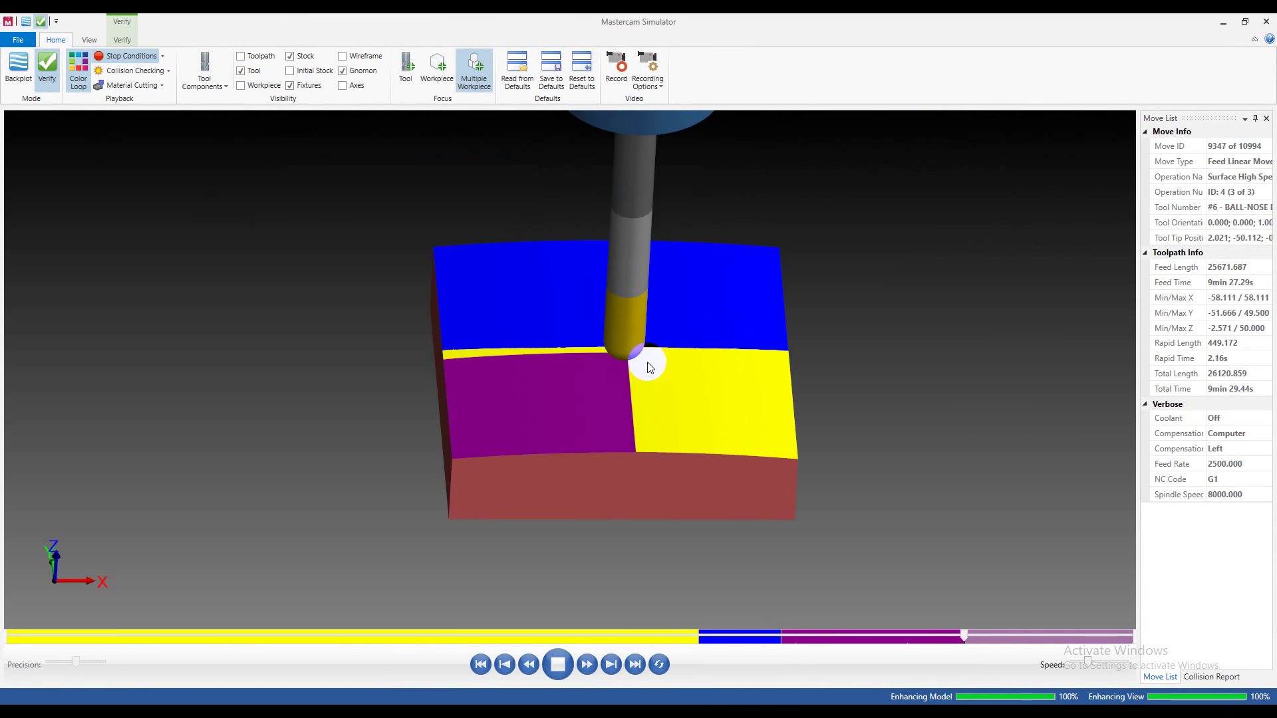
pyautogui.scroll(2, 606, 389)
pyautogui.moveTo(602, 379); pyautogui.dragTo(562, 436, button='middle')
pyautogui.moveTo(427, 398)
pyautogui.mouseDown(button='middle')
pyautogui.moveTo(465, 408)
pyautogui.moveTo(442, 379)
pyautogui.moveTo(417, 390)
pyautogui.mouseUp(button='middle')
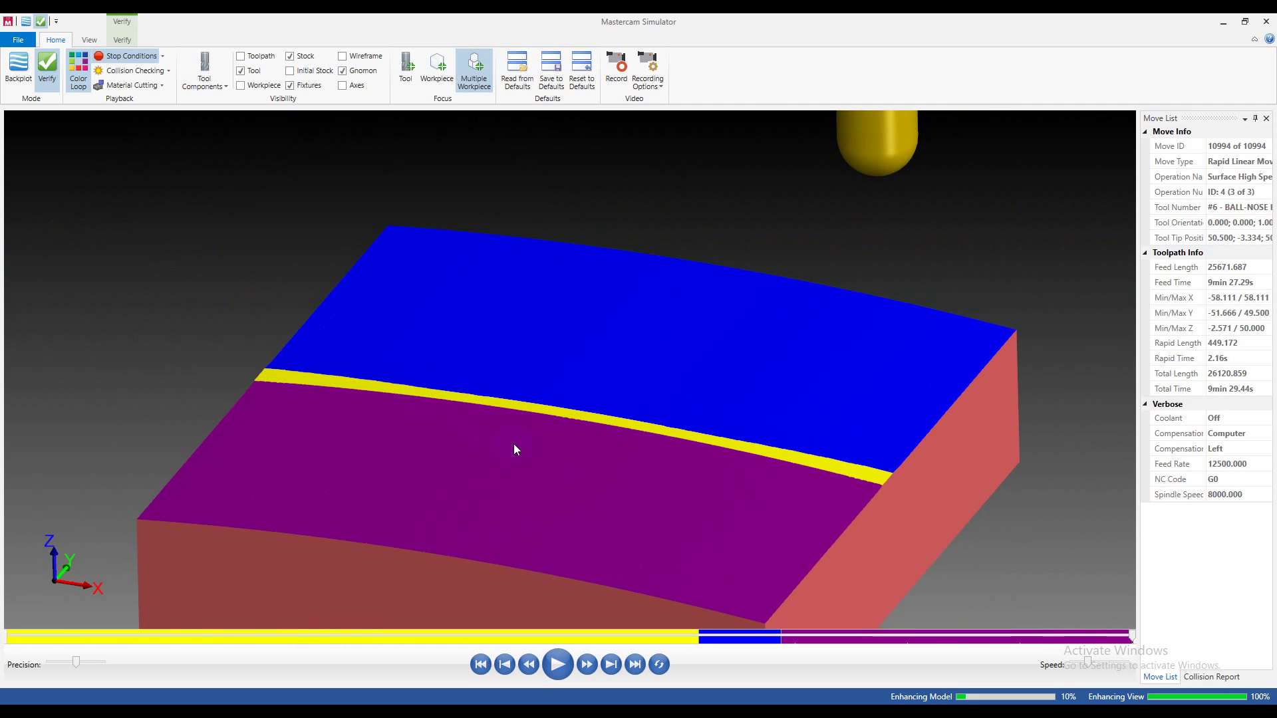
# Examine close up the unfinished strip between the flat and ball end mill areas and the edges of both areas.
pyautogui.scroll(6, 608, 466)
pyautogui.scroll(-7, 608, 466)
pyautogui.moveTo(672, 459); pyautogui.dragTo(656, 514, button='middle')
pyautogui.scroll(-2, 656, 514)
pyautogui.scroll(6, 656, 514)
pyautogui.scroll(-4, 510, 444)
pyautogui.scroll(5, 596, 447)
pyautogui.moveTo(596, 446)
pyautogui.mouseDown(button='middle')
pyautogui.moveTo(570, 419)
pyautogui.moveTo(591, 427)
pyautogui.moveTo(604, 465)
pyautogui.mouseUp(button='middle')
pyautogui.scroll(5, 614, 470)
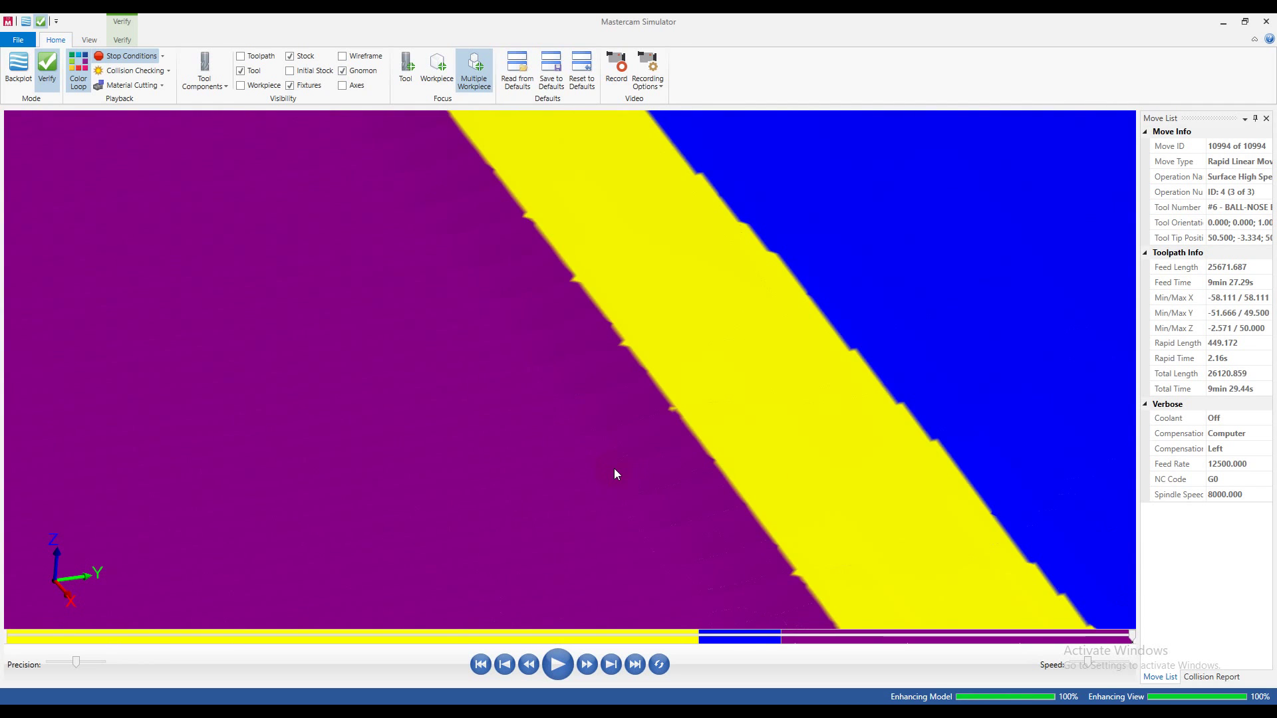
# Compare the surface finish of the flat and ball end mill areas across the whole convex block and at its corner.
pyautogui.scroll(-5, 506, 417)
pyautogui.moveTo(505, 417); pyautogui.dragTo(520, 420, button='middle')
pyautogui.scroll(-2, 519, 420)
pyautogui.moveTo(611, 409); pyautogui.dragTo(664, 388, button='middle')
pyautogui.scroll(-3, 687, 402)
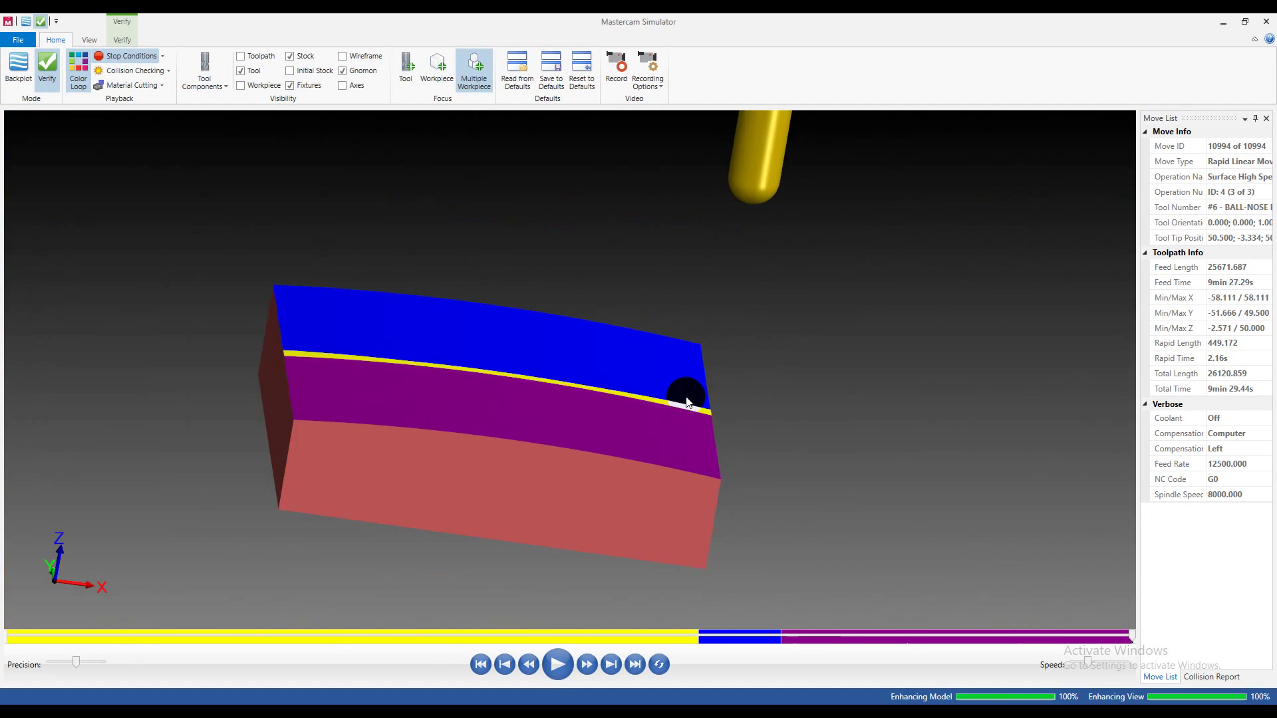
pyautogui.scroll(3, 305, 379)
pyautogui.moveTo(305, 379)
pyautogui.mouseDown(button='middle')
pyautogui.moveTo(273, 342)
pyautogui.moveTo(308, 385)
pyautogui.moveTo(282, 371)
pyautogui.mouseUp(button='middle')
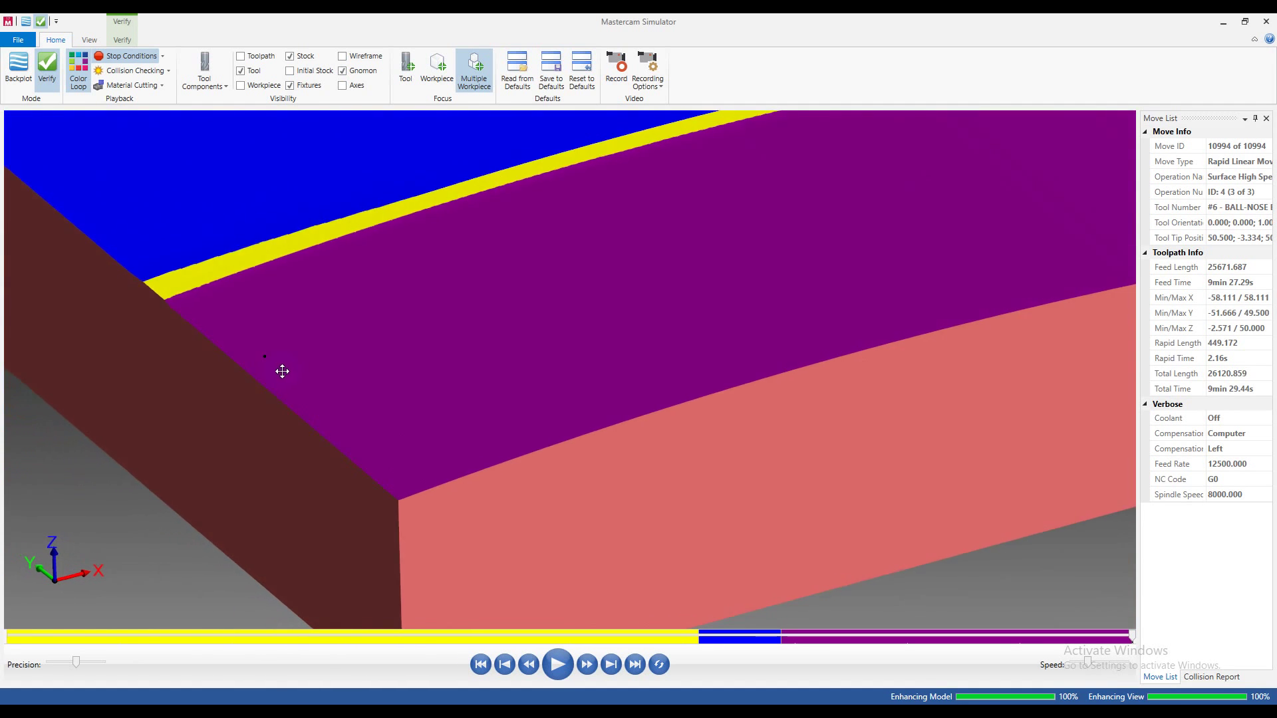
pyautogui.scroll(-3, 230, 305)
pyautogui.scroll(3, 279, 348)
pyautogui.scroll(-3, 317, 324)
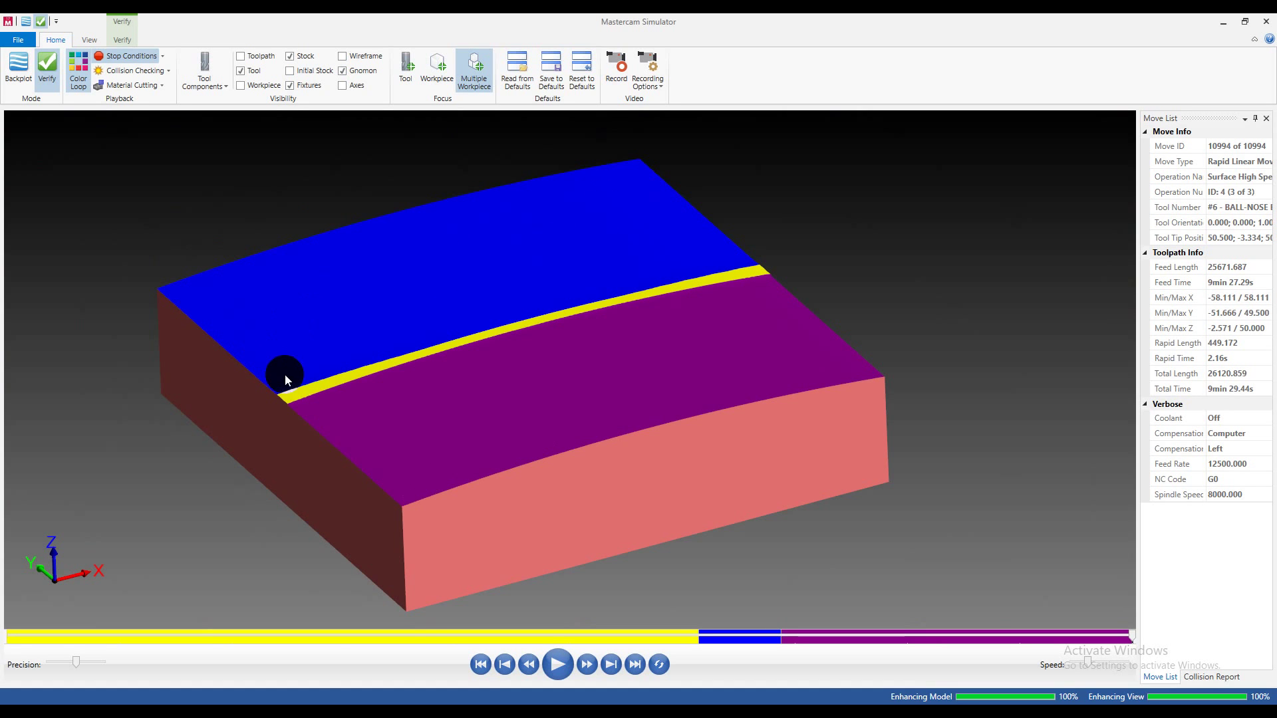
pyautogui.scroll(5, 404, 441)
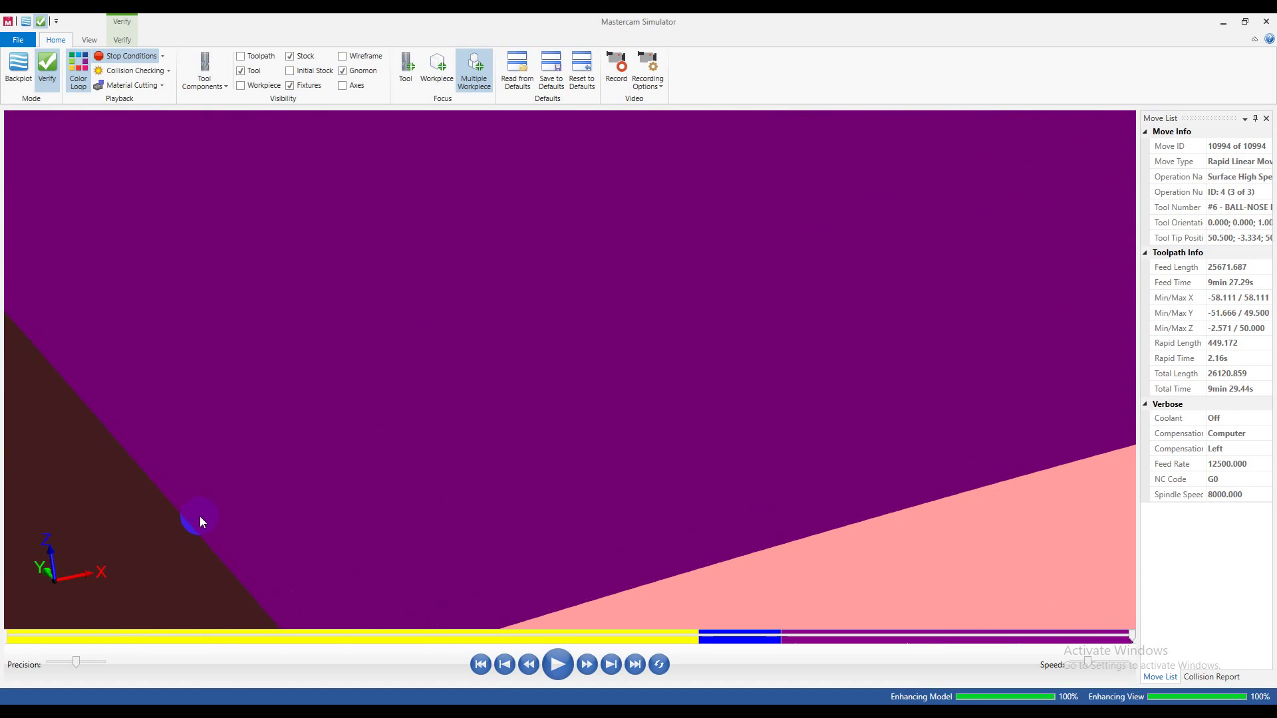
pyautogui.scroll(-2, 253, 476)
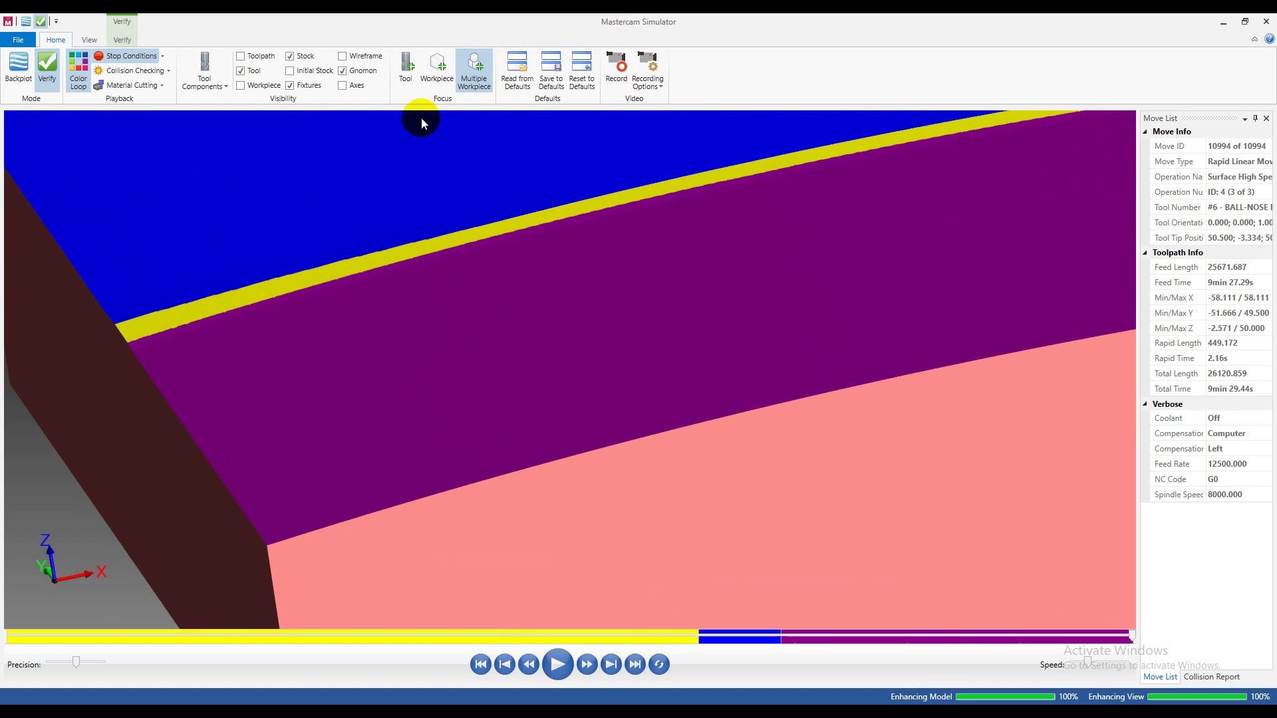
# Refresh the simulated stock with Accurate Zoom and examine the strip between the flat and ball end mill areas close up.
pyautogui.click(121, 40)
pyautogui.click(697, 68)
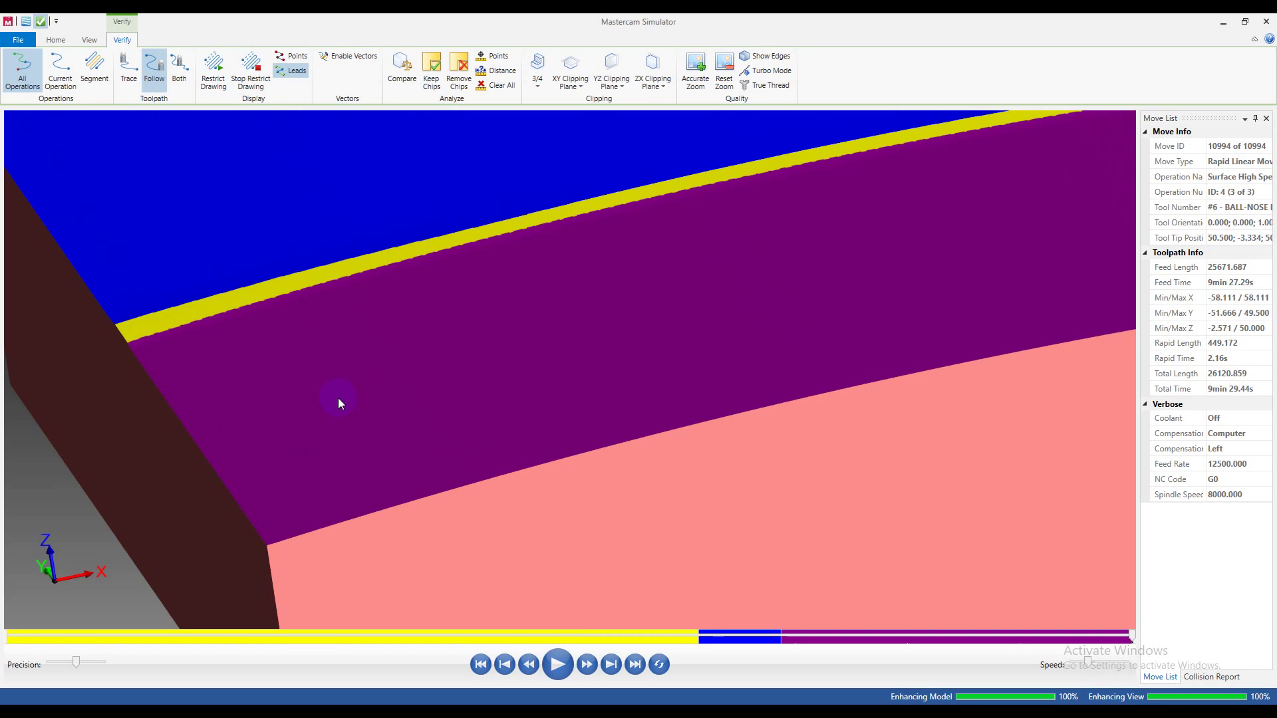
pyautogui.moveTo(144, 353); pyautogui.dragTo(435, 297, button='middle')
pyautogui.scroll(3, 578, 231)
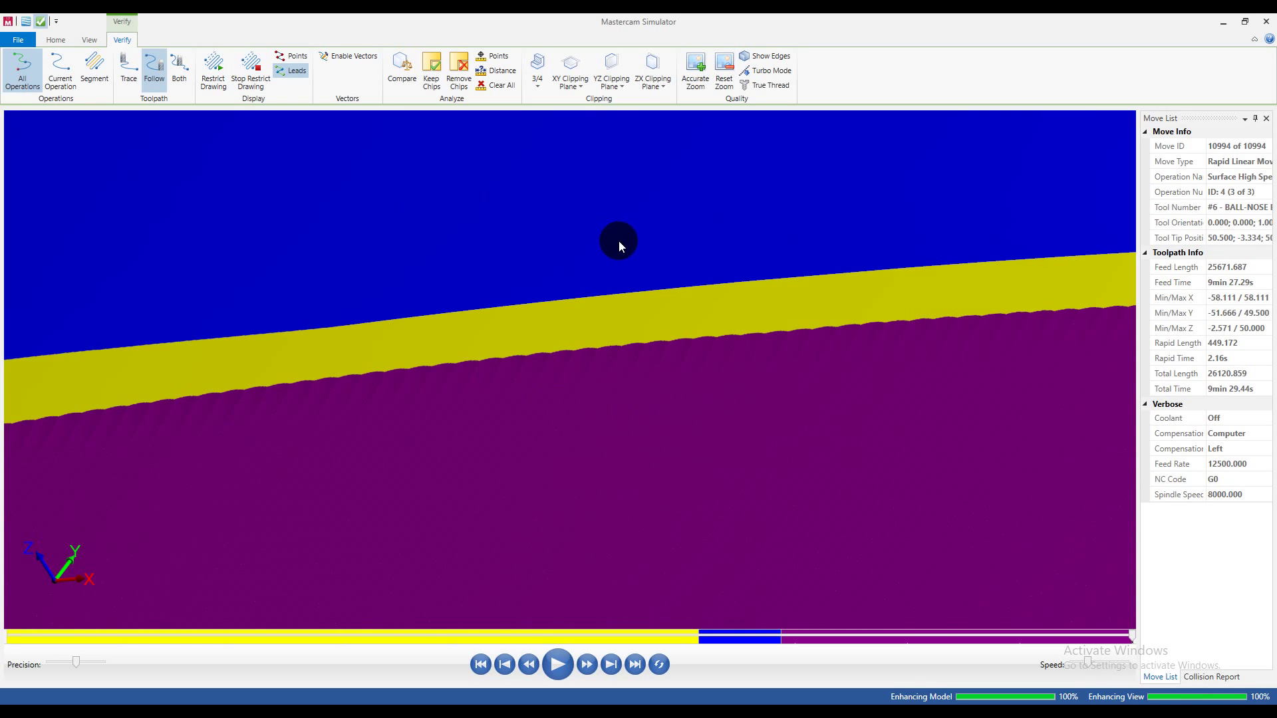
pyautogui.scroll(-6, 642, 341)
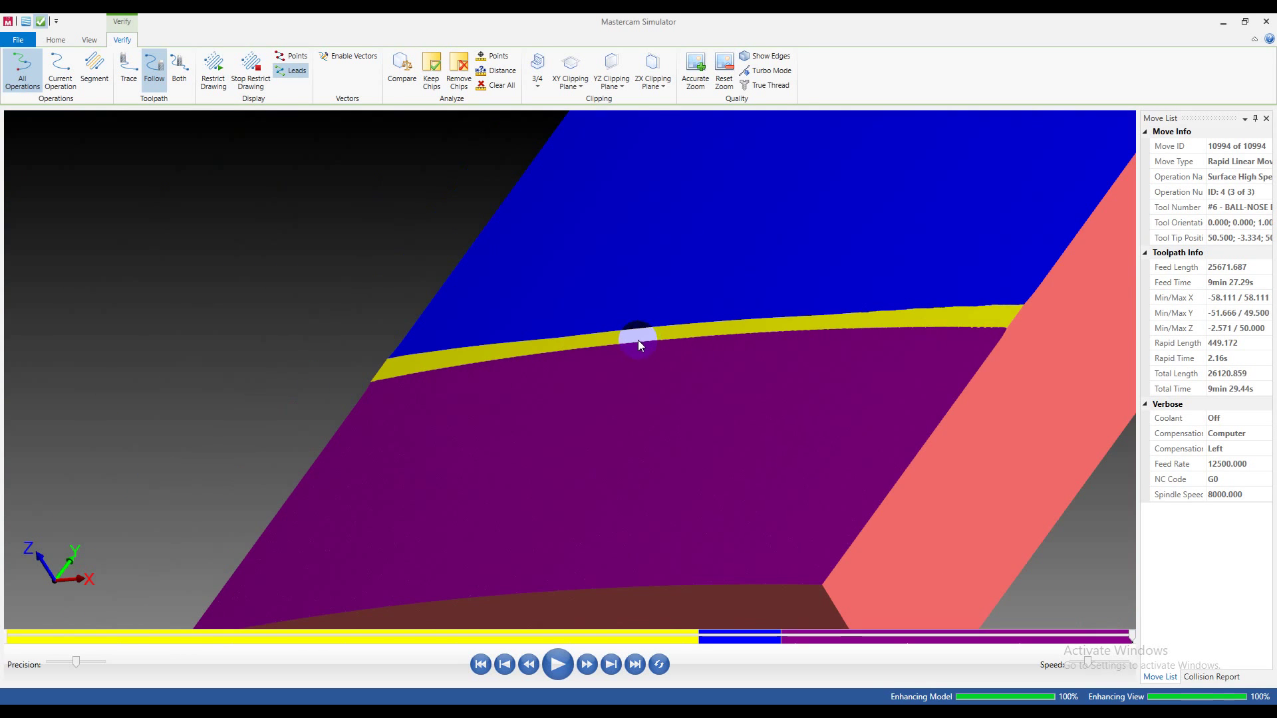
# Compare the finished flat and ball end mill areas across the whole convex block from several sides.
pyautogui.moveTo(556, 344); pyautogui.dragTo(605, 342, button='middle')
pyautogui.scroll(-2, 605, 342)
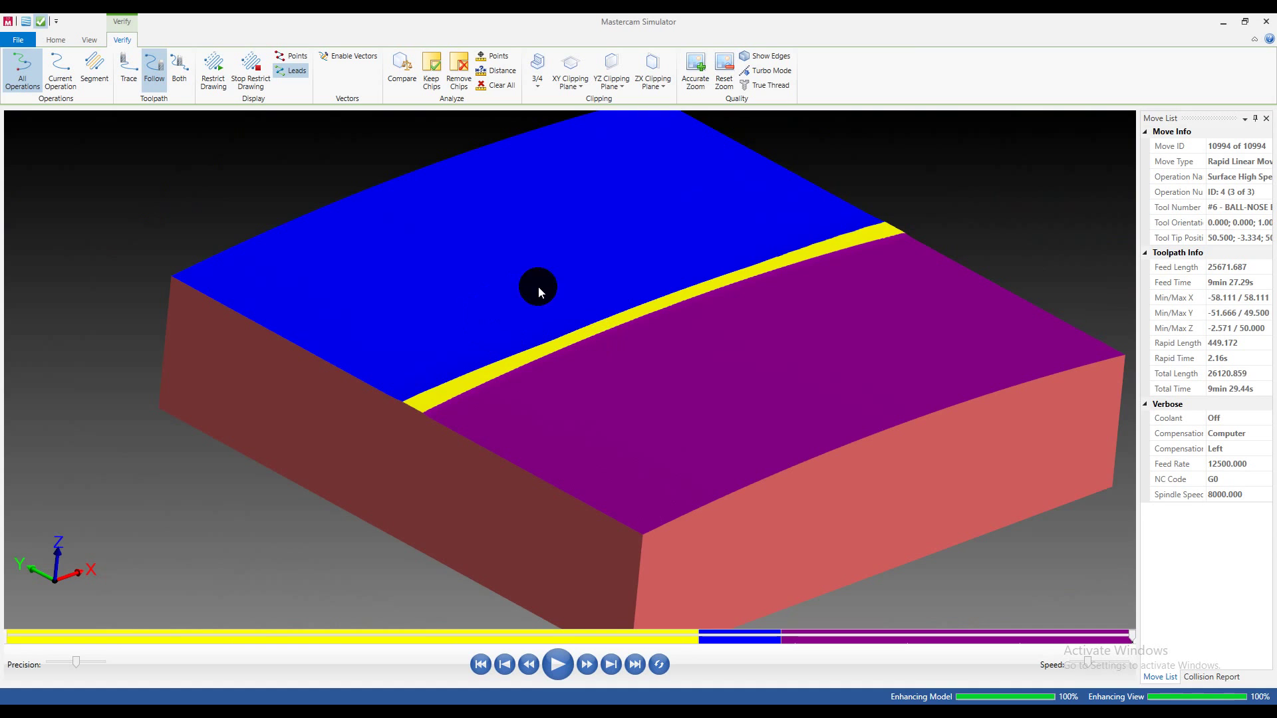
pyautogui.scroll(-5, 414, 379)
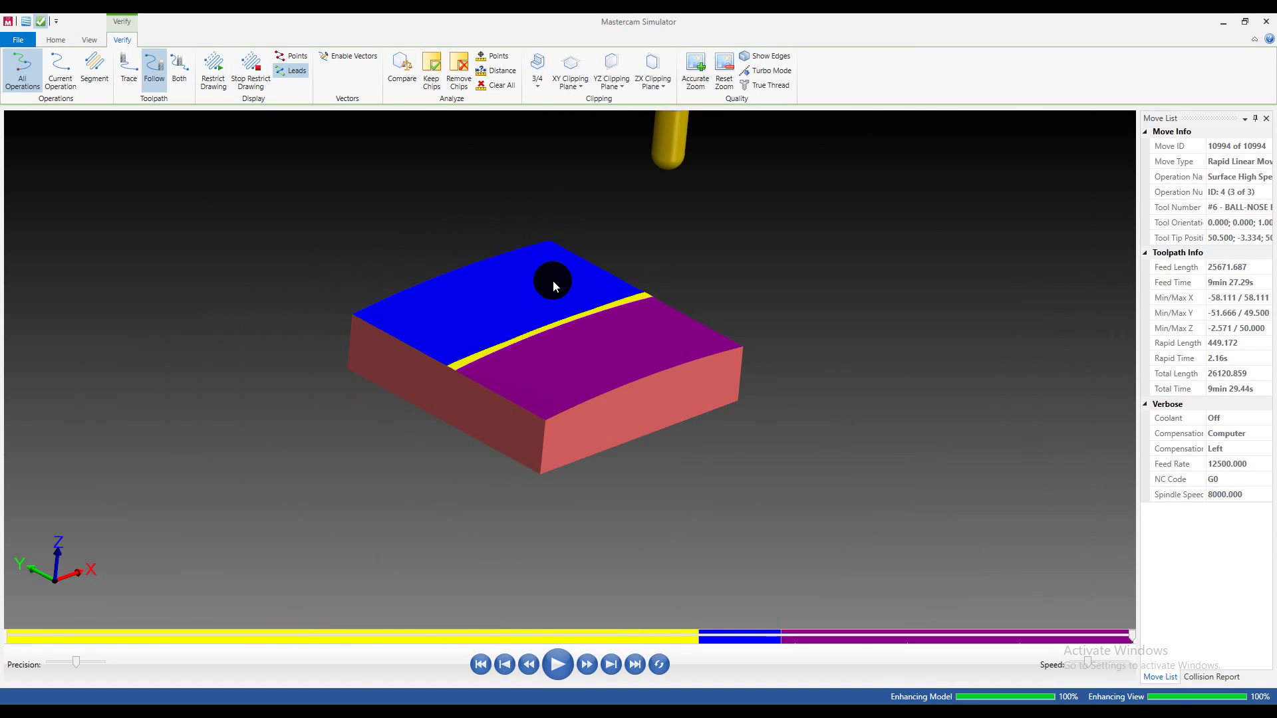
pyautogui.moveTo(502, 307); pyautogui.dragTo(461, 301, button='middle')
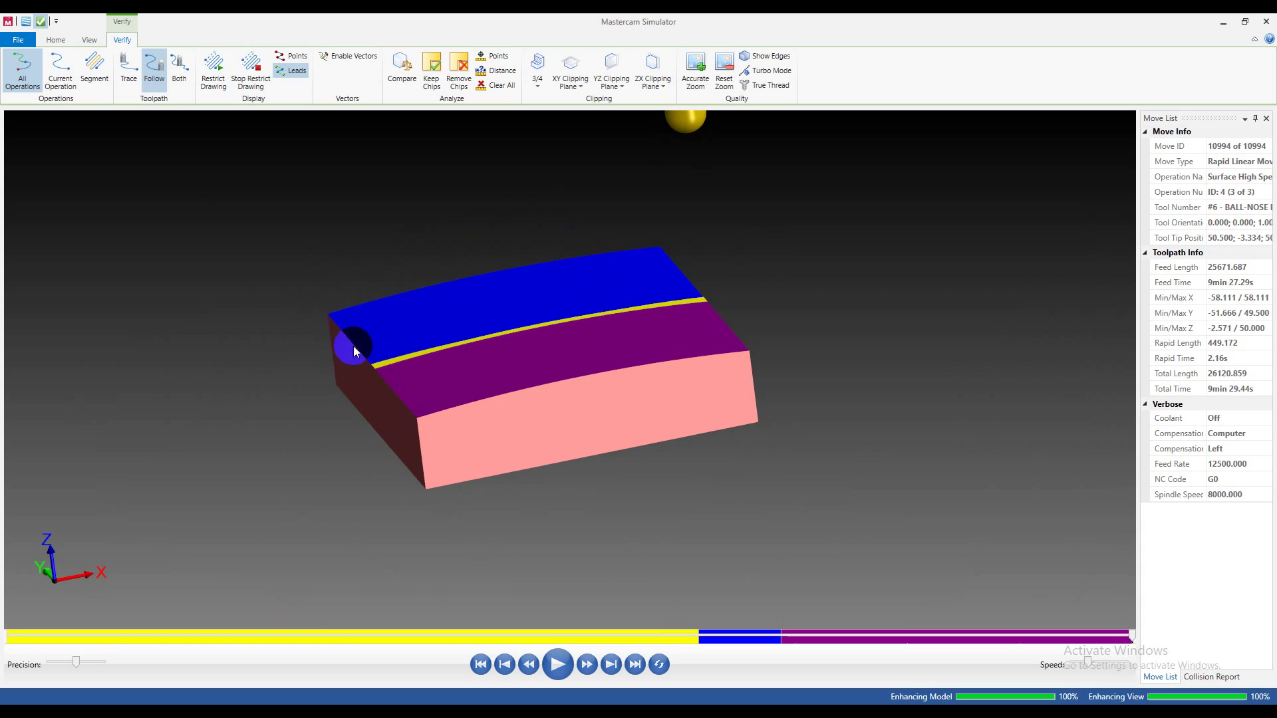
pyautogui.moveTo(522, 291); pyautogui.dragTo(938, 212)
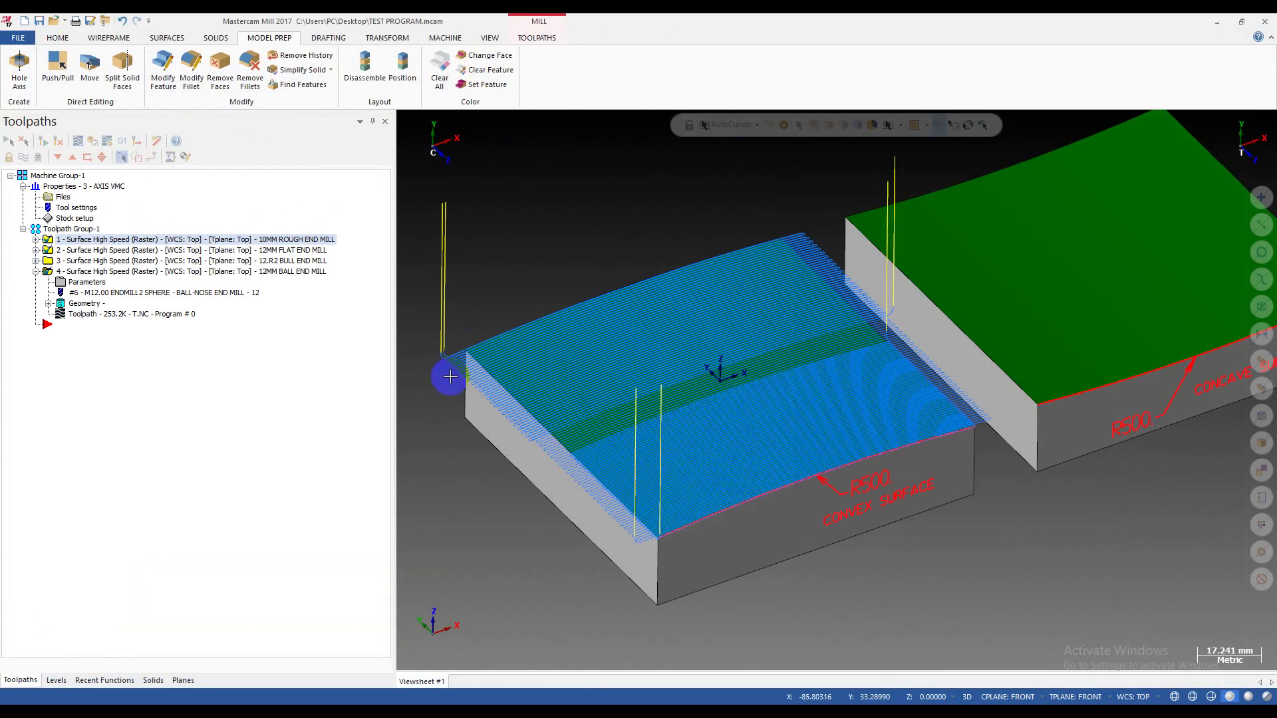
# Open the backplot of the 12MM flat end mill operation and display its tool near the beginning of the path.
pyautogui.scroll(-2, 745, 340)
pyautogui.moveTo(753, 363); pyautogui.dragTo(851, 326, button='middle')
pyautogui.click(36, 250)
pyautogui.click(73, 294)
pyautogui.moveTo(694, 278); pyautogui.dragTo(705, 239, button='middle')
pyautogui.click(607, 125)
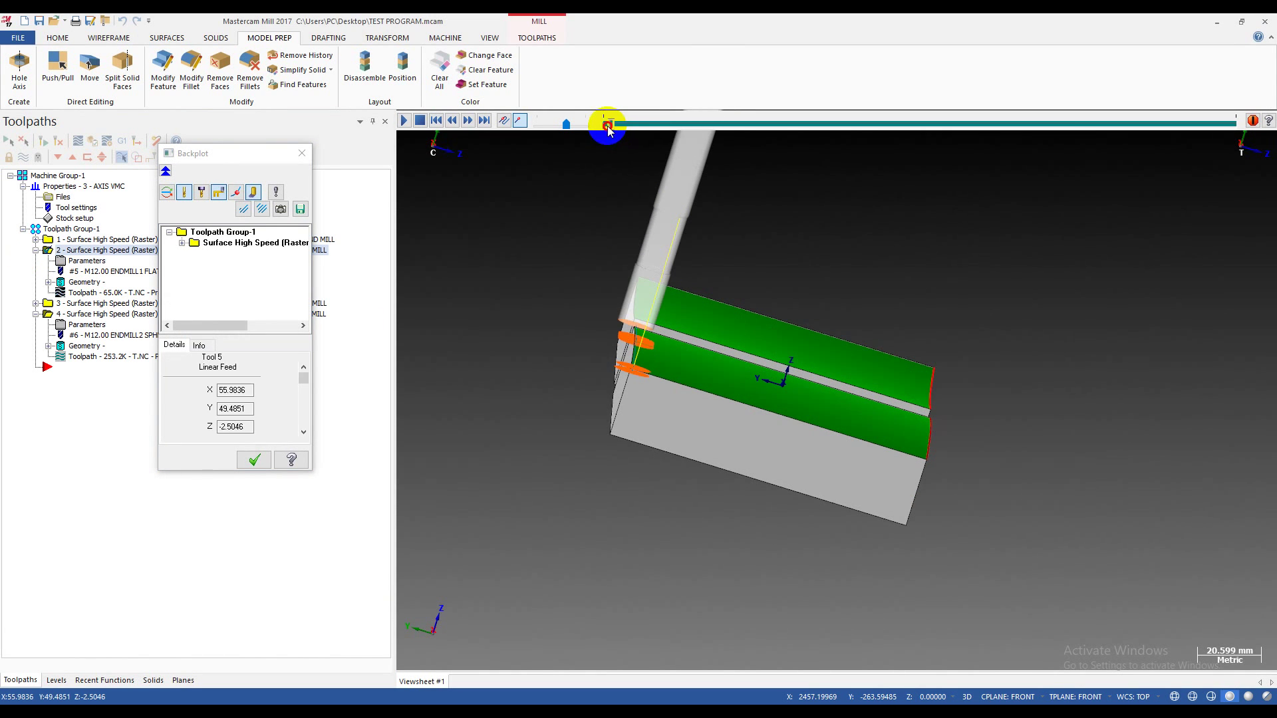
# Advance the backplot to the middle of the convex surface and examine the flat end mill's contact from the side.
pyautogui.moveTo(610, 124); pyautogui.dragTo(637, 127)
pyautogui.moveTo(656, 157); pyautogui.dragTo(986, 284, button='middle')
pyautogui.scroll(2, 974, 300)
pyautogui.moveTo(918, 333)
pyautogui.mouseDown(button='middle')
pyautogui.moveTo(869, 331)
pyautogui.moveTo(949, 288)
pyautogui.moveTo(938, 286)
pyautogui.moveTo(969, 282)
pyautogui.moveTo(896, 323)
pyautogui.mouseUp(button='middle')
pyautogui.scroll(4, 923, 328)
pyautogui.scroll(2, 913, 319)
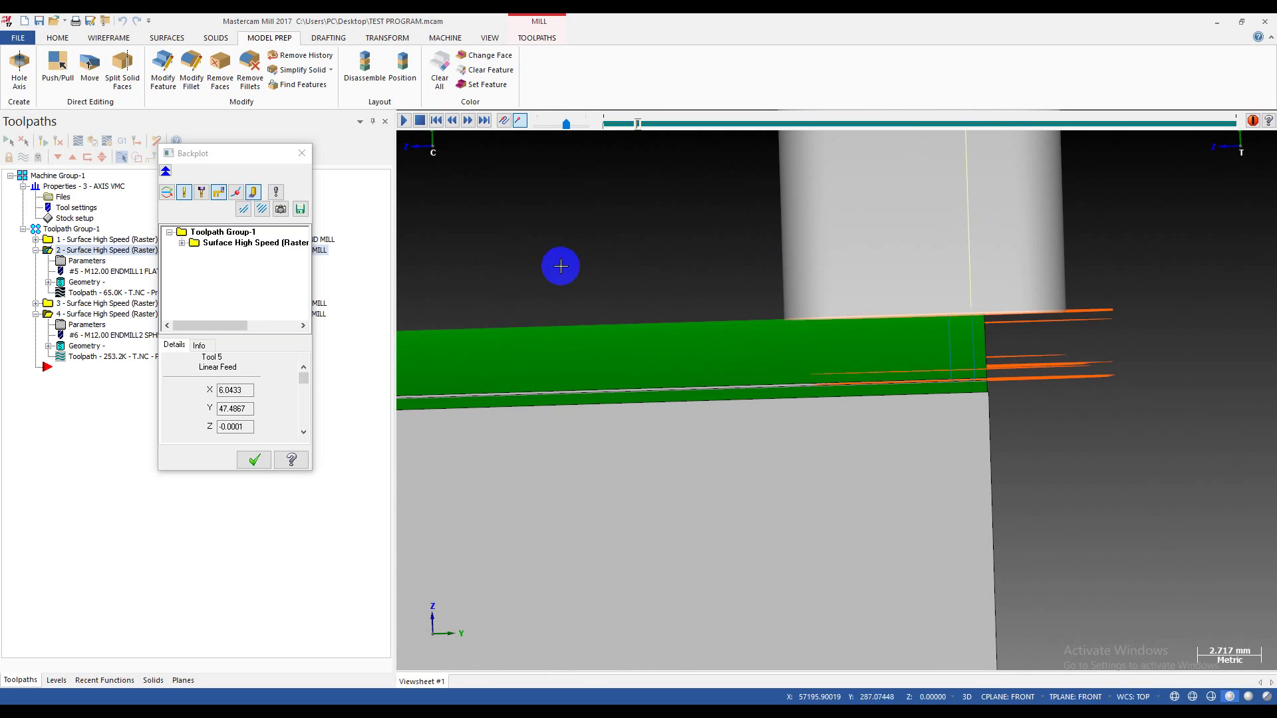
# Advance the backplot down the far side of the convex surface, check the flat end mill's contact there, and close the backplot.
pyautogui.scroll(-1, 561, 267)
pyautogui.moveTo(719, 281); pyautogui.dragTo(779, 325, button='middle')
pyautogui.scroll(-2, 779, 325)
pyautogui.moveTo(638, 125); pyautogui.dragTo(829, 124)
pyautogui.scroll(-2, 838, 294)
pyautogui.moveTo(626, 249); pyautogui.dragTo(739, 291, button='middle')
pyautogui.scroll(-2, 738, 291)
pyautogui.moveTo(830, 125); pyautogui.dragTo(1058, 125)
pyautogui.click(302, 161)
# Select the 12.R2 bull and 12MM ball end mill operations together and open them in the verify simulation.
pyautogui.moveTo(586, 313); pyautogui.dragTo(804, 308, button='middle')
pyautogui.scroll(-2, 804, 326)
pyautogui.scroll(3, 505, 331)
pyautogui.moveTo(509, 331); pyautogui.dragTo(557, 318, button='middle')
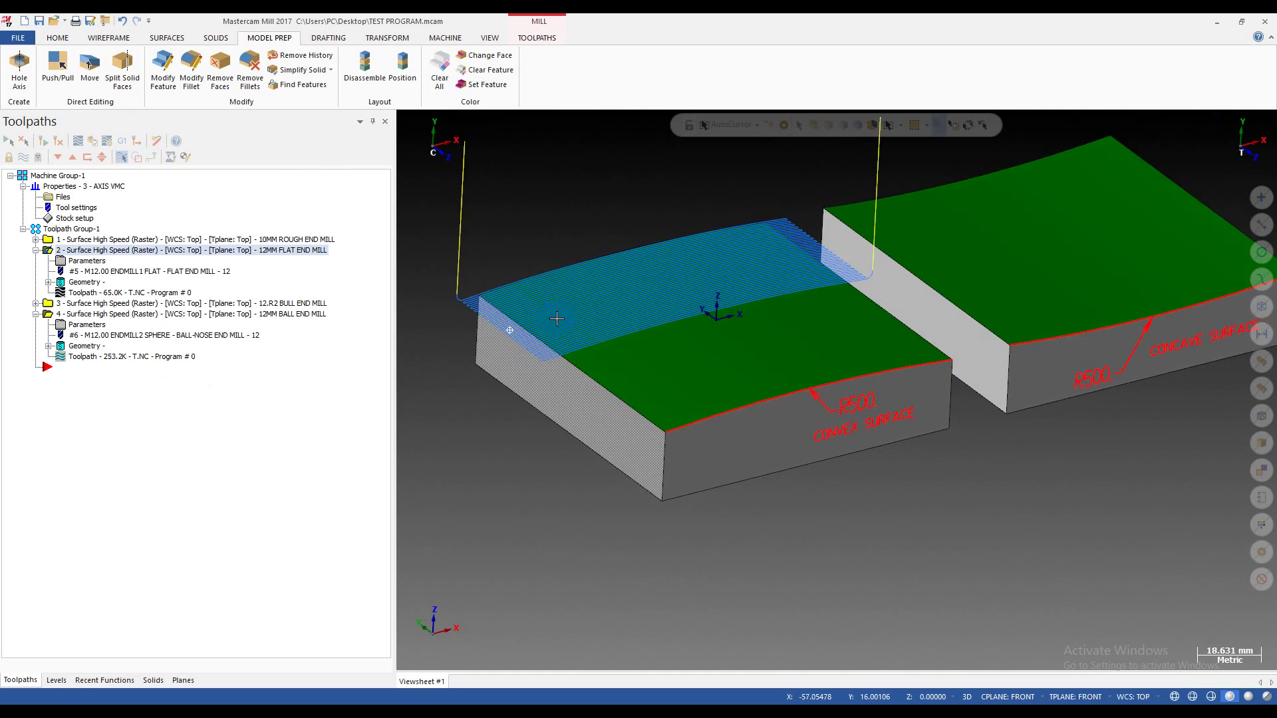
pyautogui.scroll(2, 556, 319)
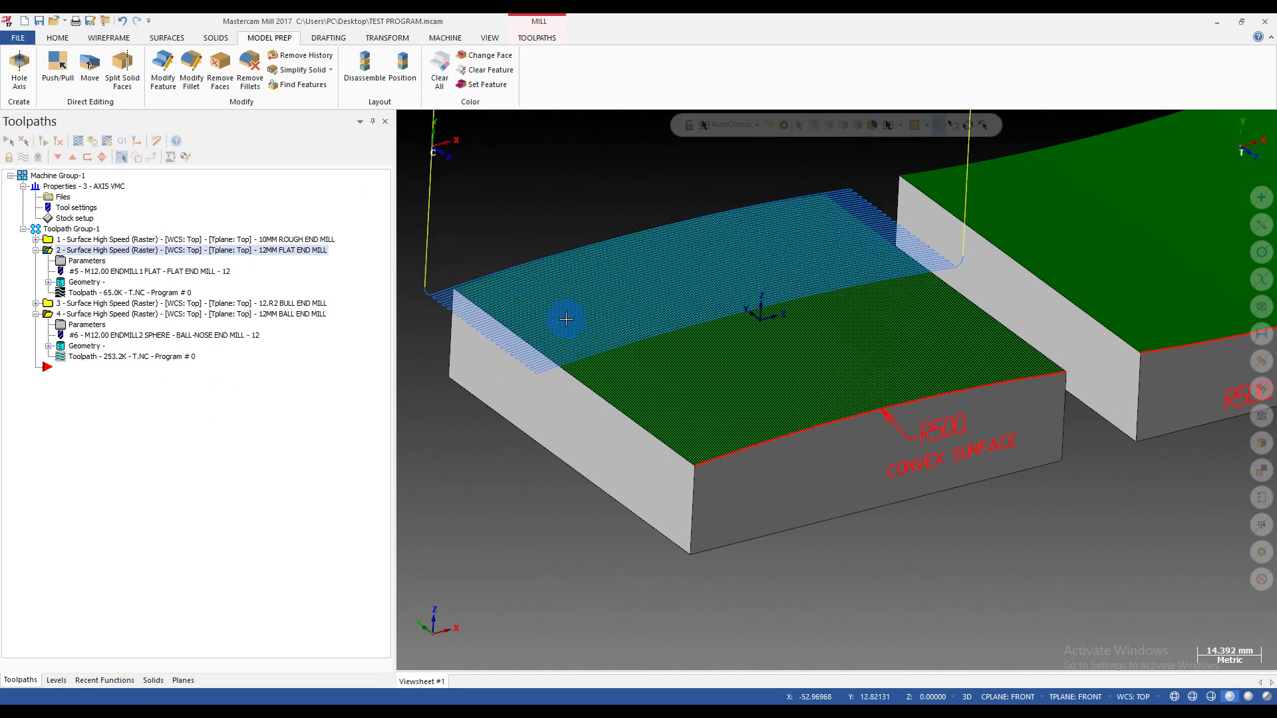
pyautogui.click(36, 250)
pyautogui.click(145, 262)
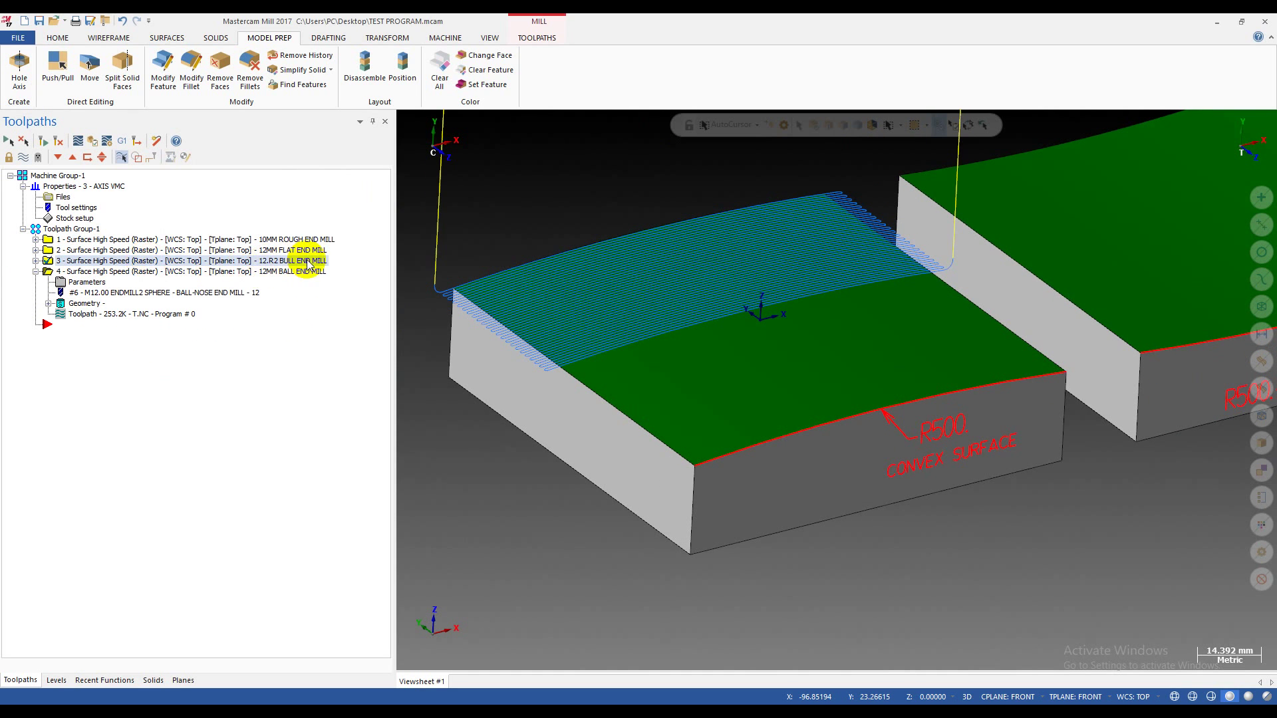
pyautogui.click(36, 261)
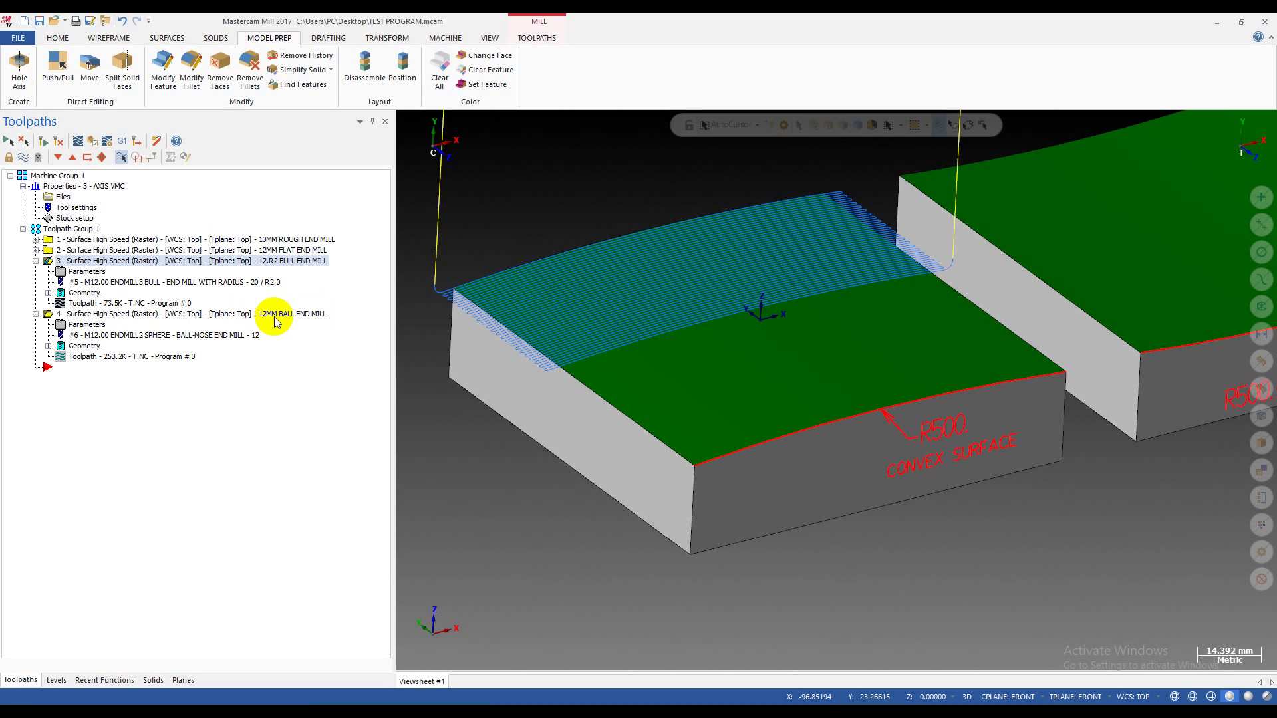
pyautogui.click(202, 315)
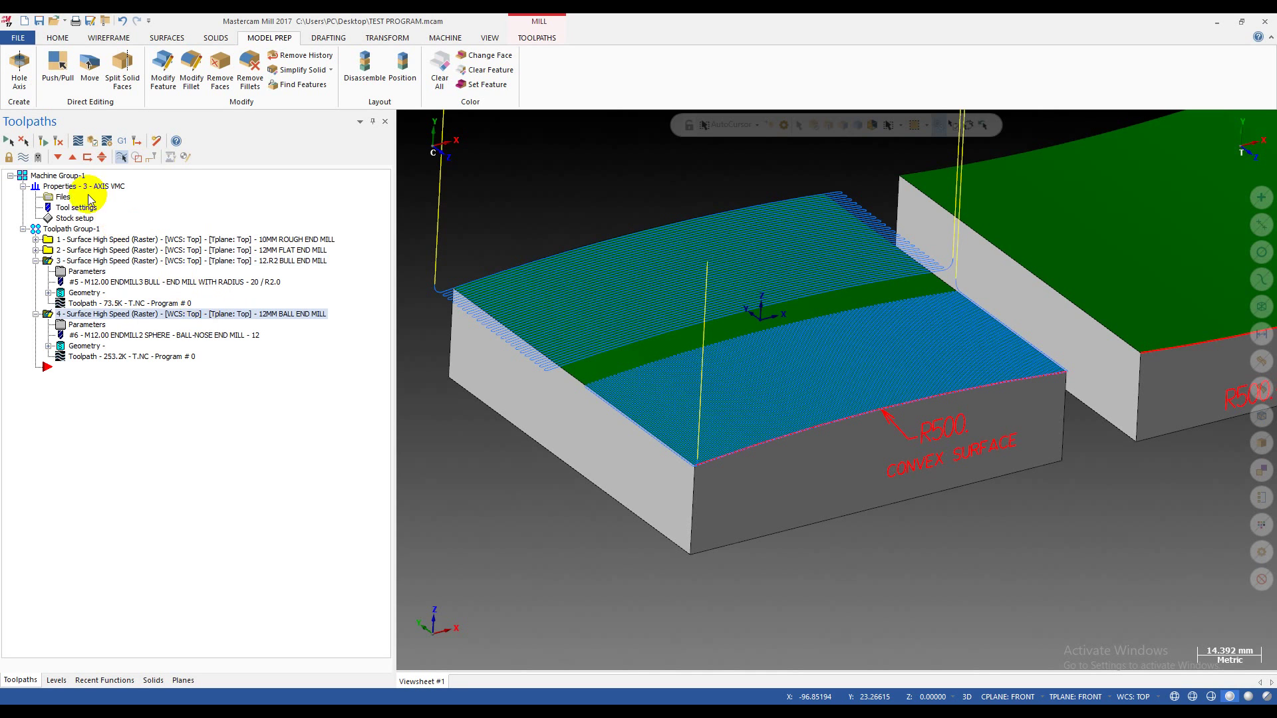
pyautogui.click(88, 140)
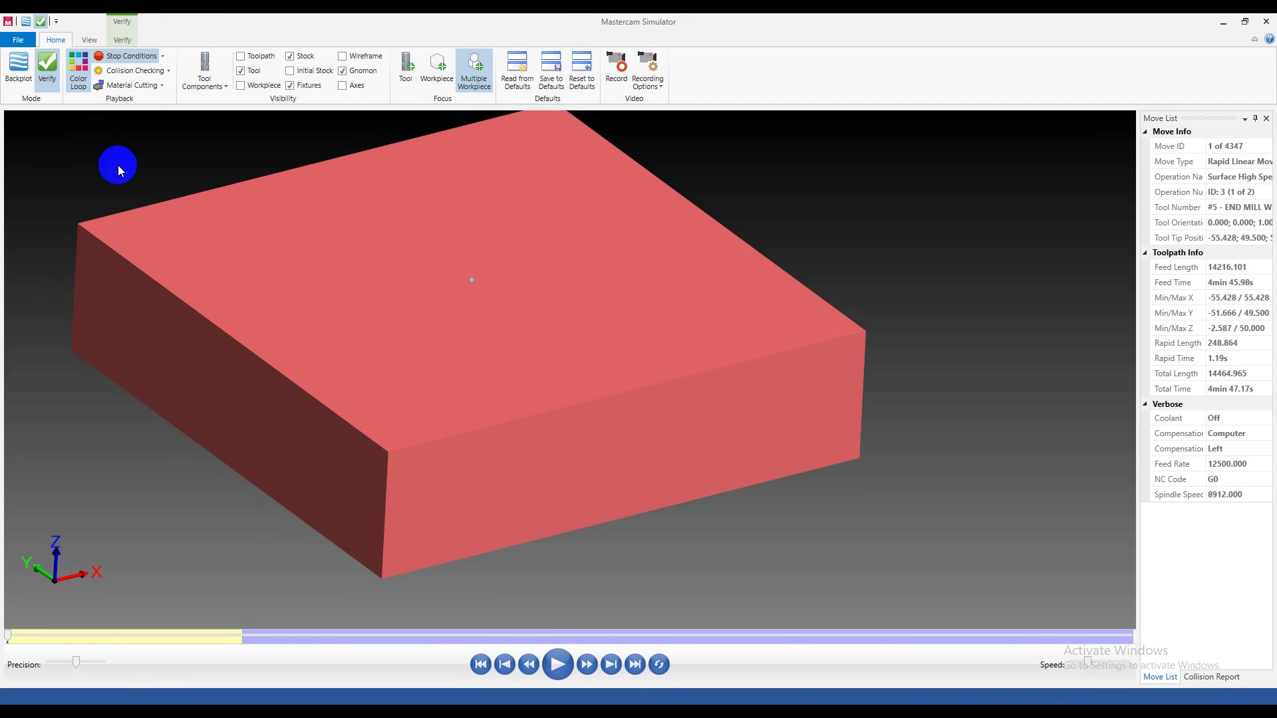
# Run the simulation of the bull and ball end mill operations and watch the ball end mill cut the second half.
pyautogui.click(552, 664)
pyautogui.scroll(-5, 370, 413)
pyautogui.moveTo(325, 371); pyautogui.dragTo(336, 436, button='middle')
pyautogui.scroll(5, 279, 342)
pyautogui.click(565, 667)
pyautogui.scroll(3, 445, 496)
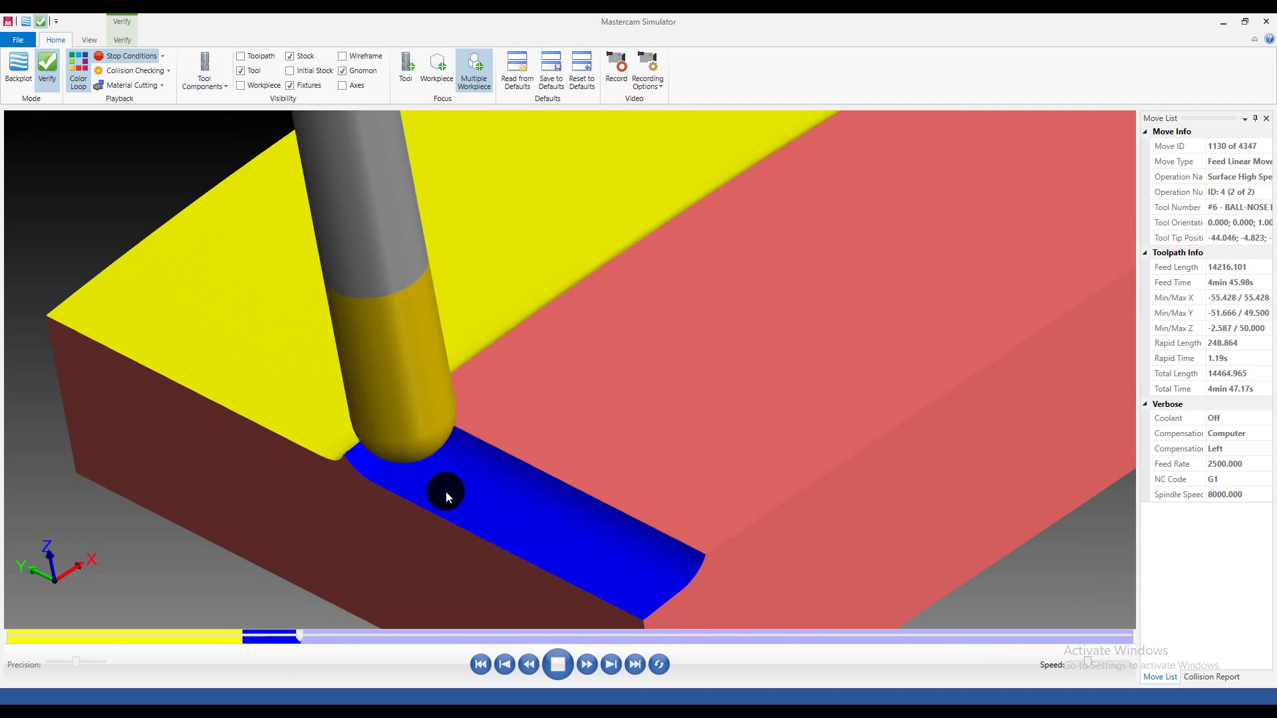
pyautogui.moveTo(449, 484)
pyautogui.mouseDown(button='middle')
pyautogui.moveTo(408, 492)
pyautogui.moveTo(442, 464)
pyautogui.moveTo(527, 505)
pyautogui.moveTo(413, 436)
pyautogui.moveTo(402, 479)
pyautogui.moveTo(422, 502)
pyautogui.moveTo(388, 433)
pyautogui.moveTo(456, 436)
pyautogui.moveTo(454, 463)
pyautogui.mouseUp(button='middle')
pyautogui.scroll(-5, 479, 461)
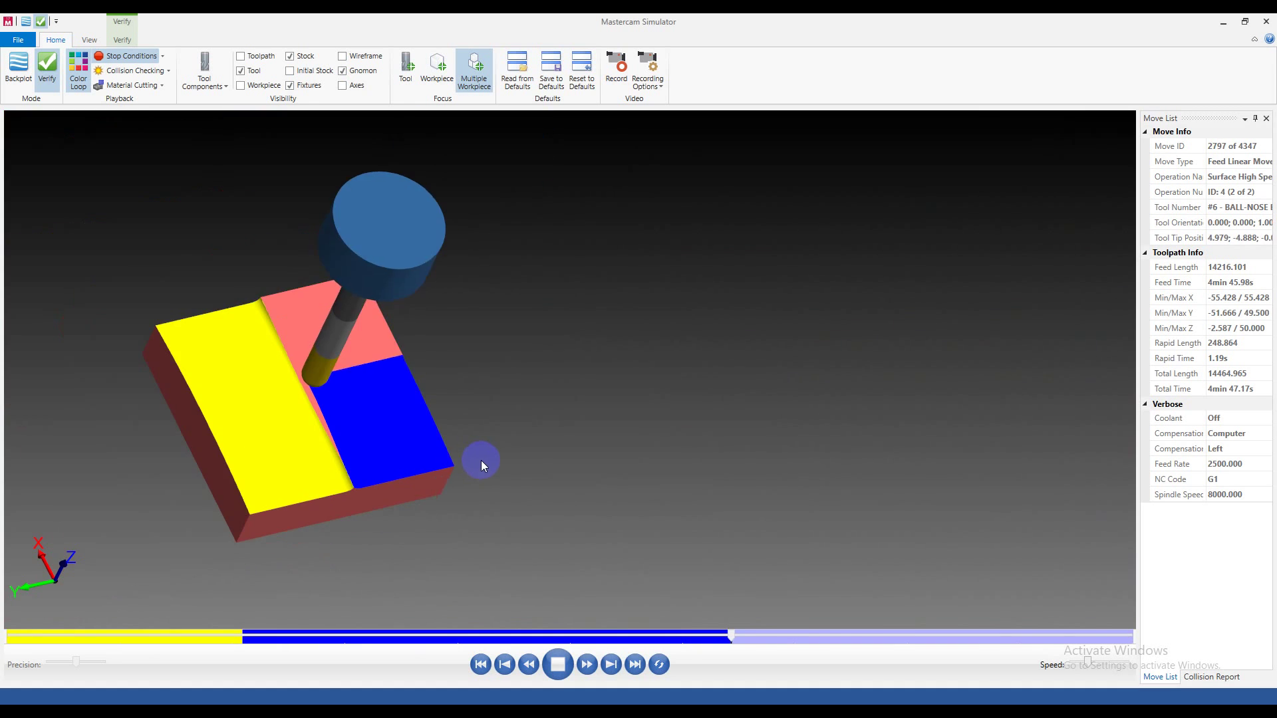
# Examine close up the unmachined sliver between the bull and ball end mill areas and the ball end mill's surface marks.
pyautogui.scroll(5, 302, 490)
pyautogui.scroll(5, 346, 493)
pyautogui.moveTo(370, 485); pyautogui.dragTo(406, 482, button='middle')
pyautogui.scroll(-3, 247, 443)
pyautogui.scroll(3, 393, 442)
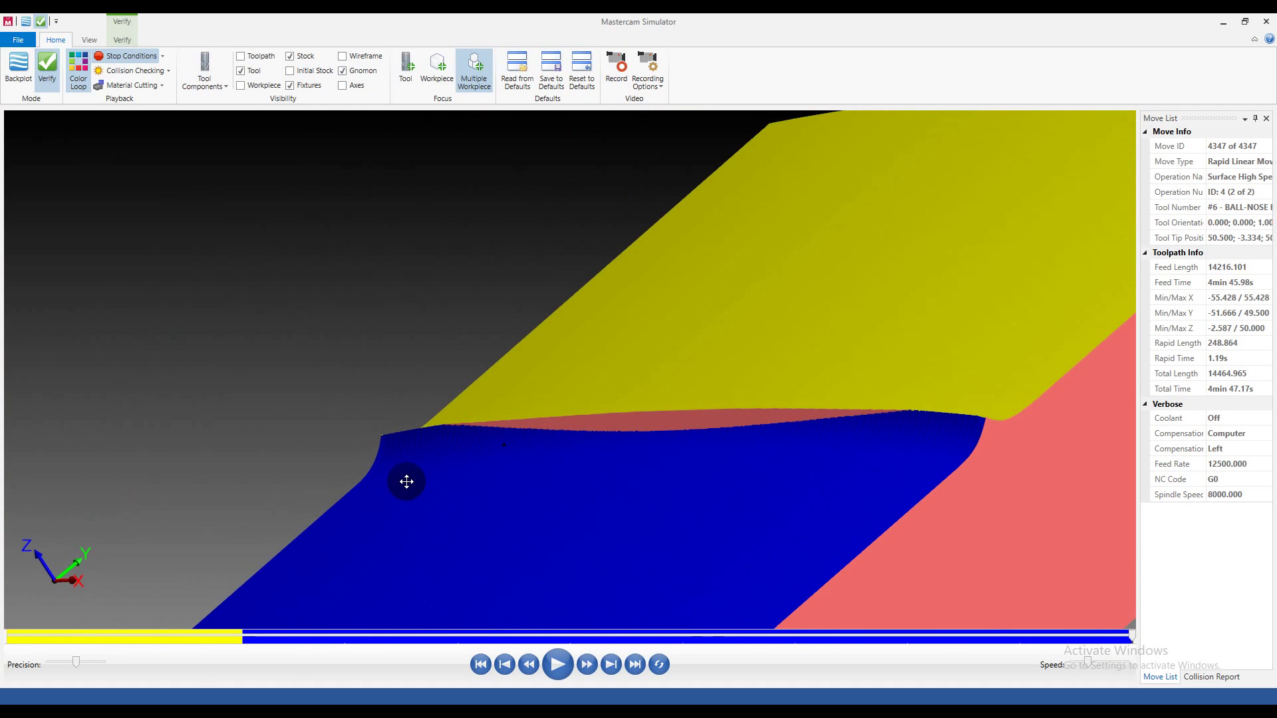
pyautogui.scroll(4, 692, 427)
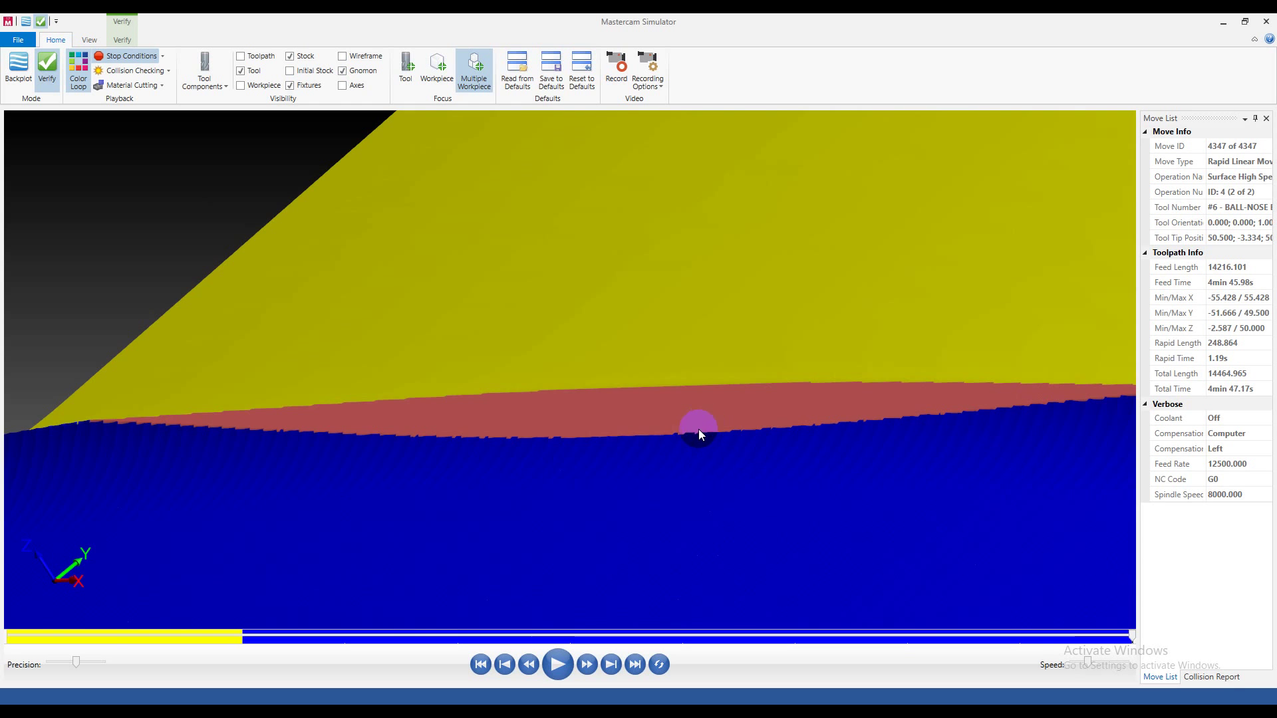
pyautogui.scroll(-1, 698, 429)
pyautogui.moveTo(589, 398); pyautogui.dragTo(608, 459, button='middle')
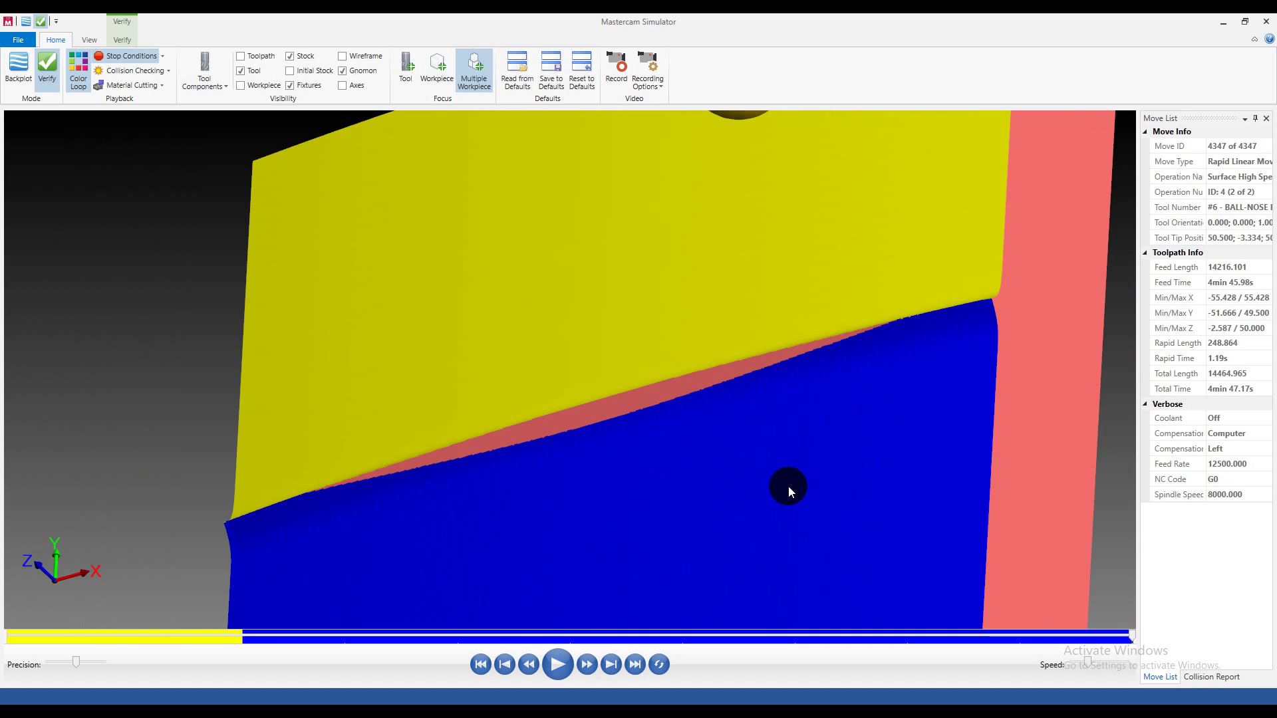
pyautogui.scroll(6, 798, 490)
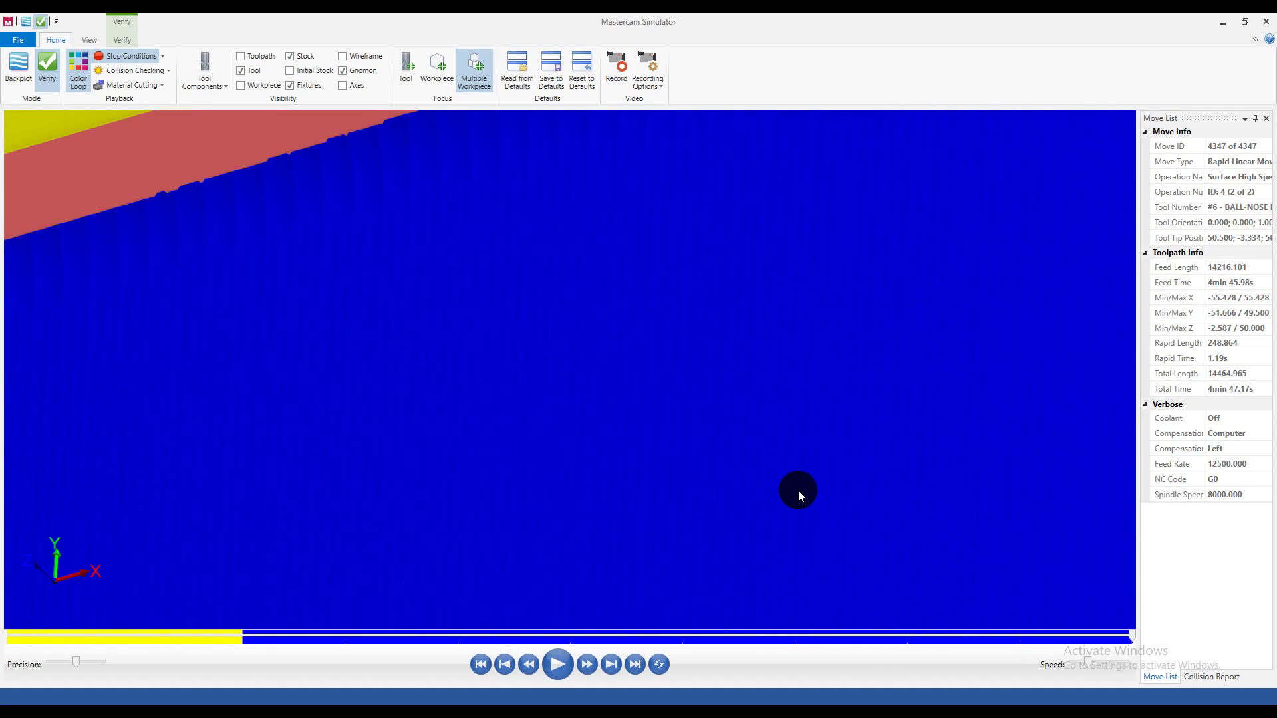
pyautogui.scroll(-3, 798, 490)
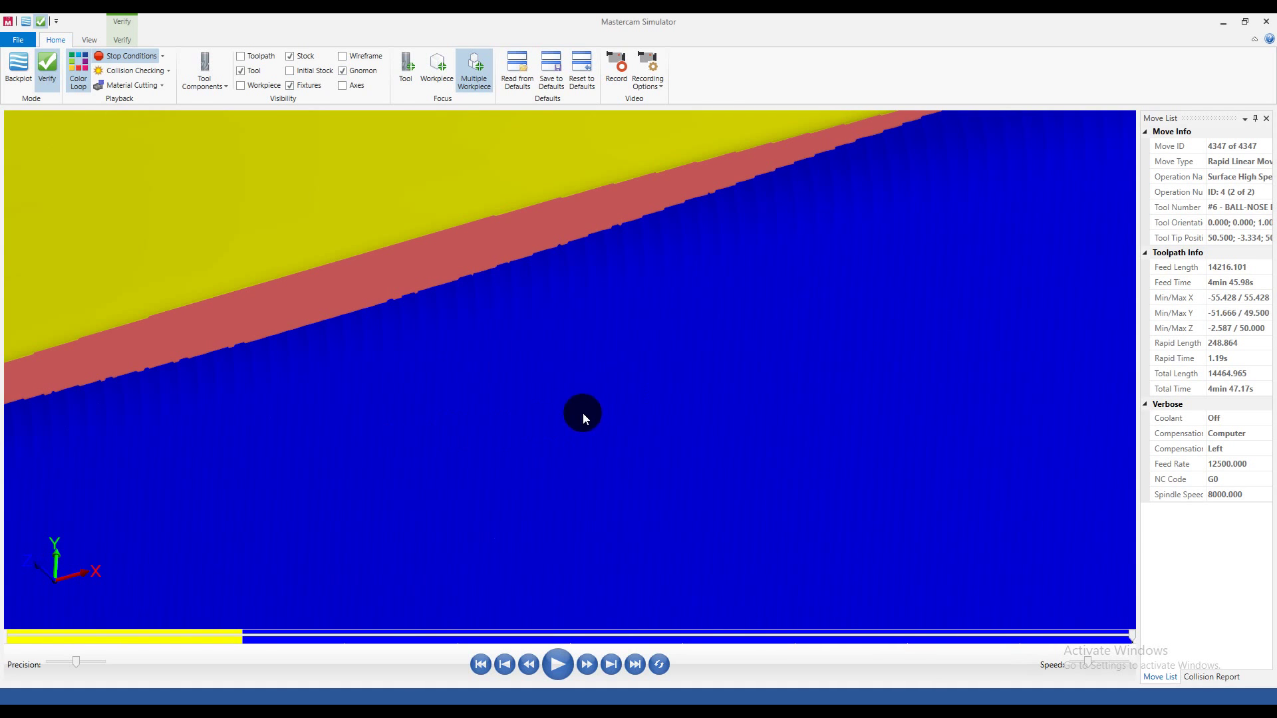
# Turn off Color Loop and compare the bull and ball end mill finishes in one colour, close up and overall.
pyautogui.click(78, 63)
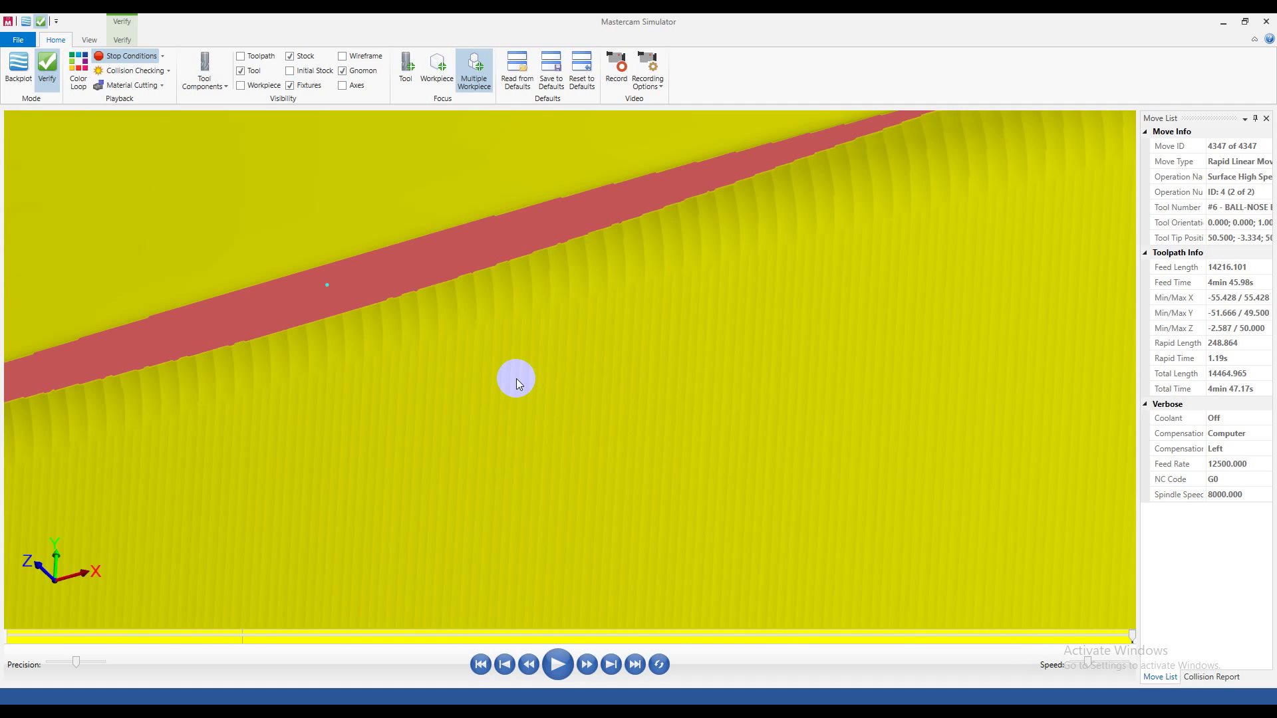
pyautogui.scroll(-4, 517, 382)
pyautogui.moveTo(500, 391); pyautogui.dragTo(422, 419, button='middle')
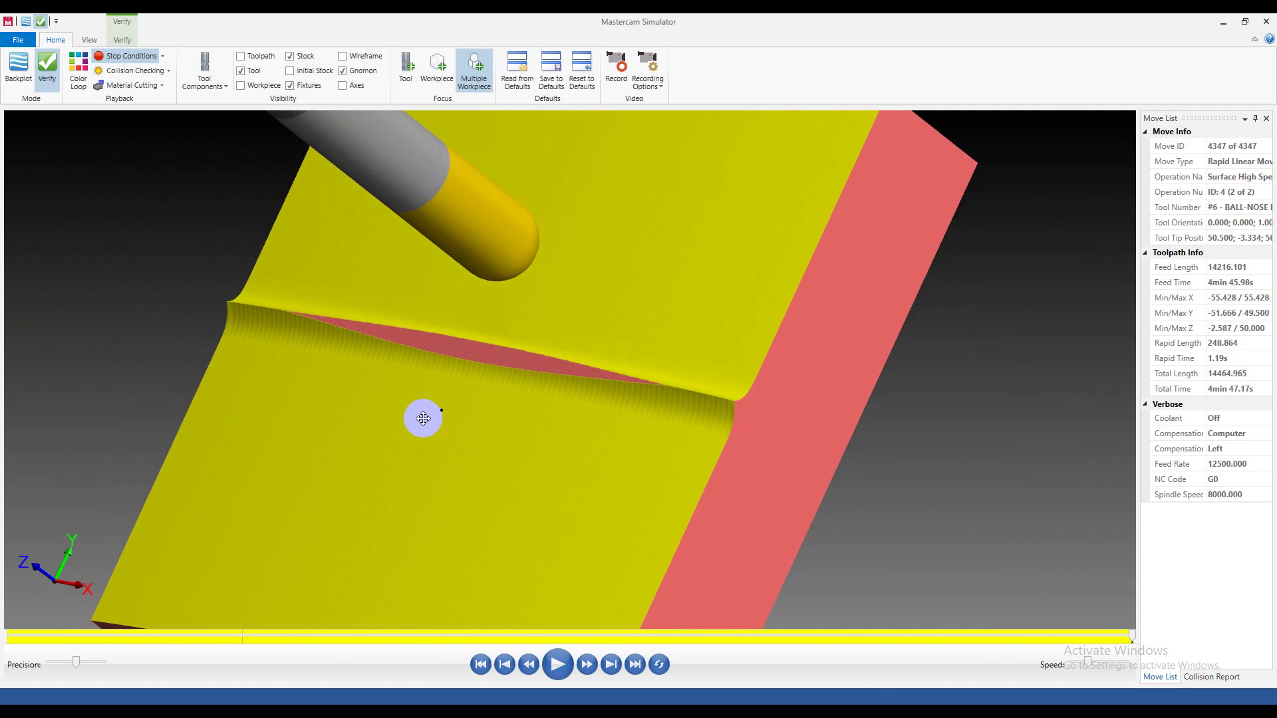
pyautogui.scroll(5, 447, 393)
pyautogui.moveTo(474, 383); pyautogui.dragTo(314, 399, button='middle')
pyautogui.scroll(-4, 469, 415)
pyautogui.scroll(5, 349, 424)
pyautogui.scroll(-5, 338, 453)
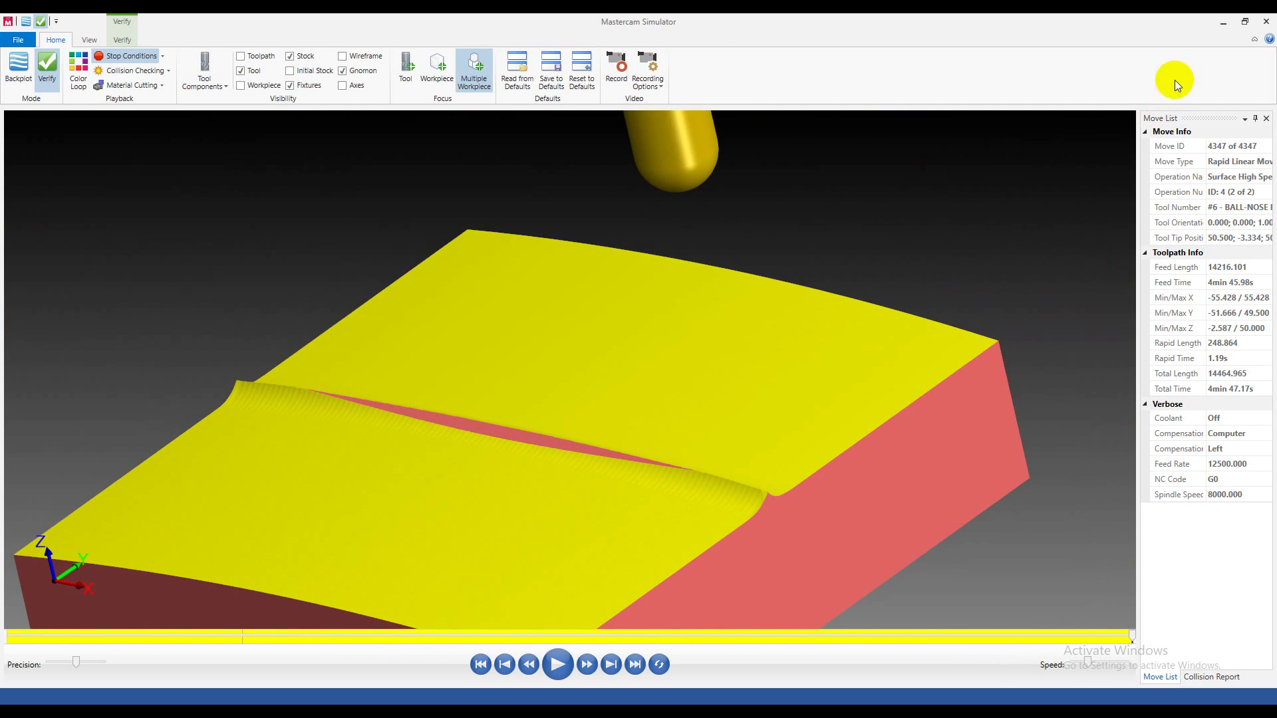
# Close the simulator, collapse the bull end mill operation and review the bull and ball toolpaths on the convex block.
pyautogui.click(1264, 23)
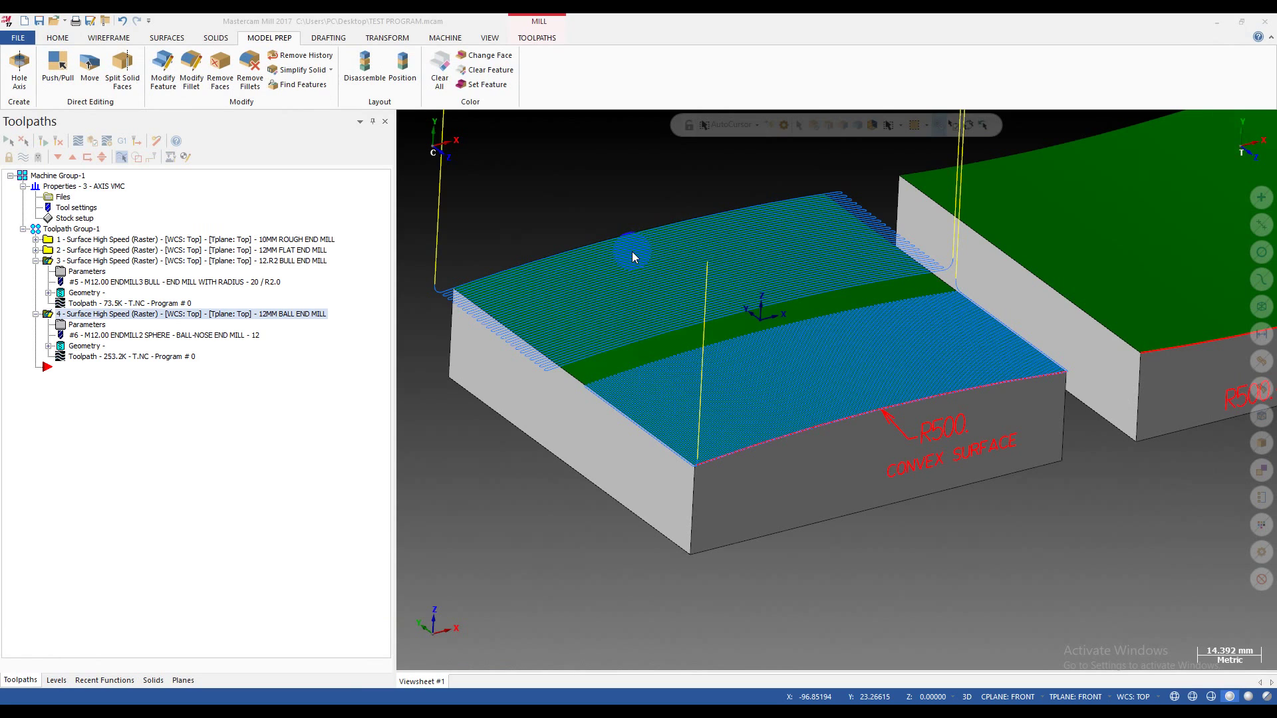
pyautogui.click(36, 261)
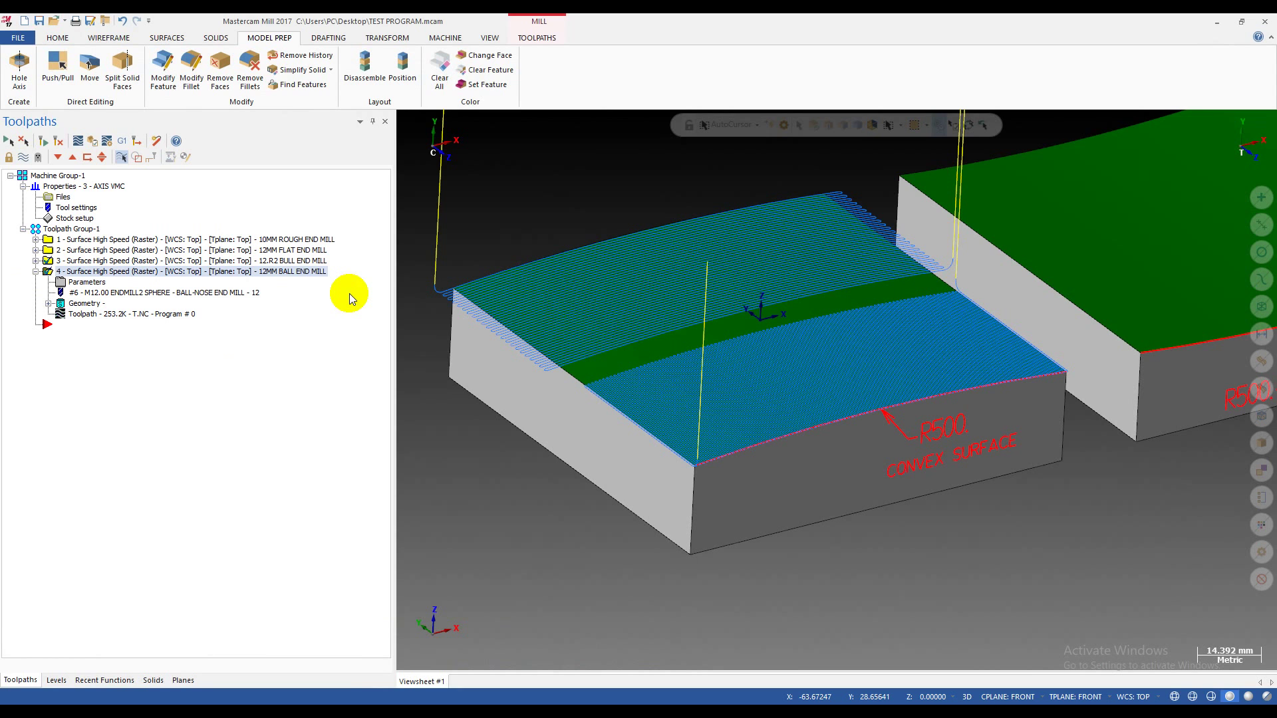
pyautogui.moveTo(428, 345); pyautogui.dragTo(580, 403, button='middle')
pyautogui.middleClick(591, 198)
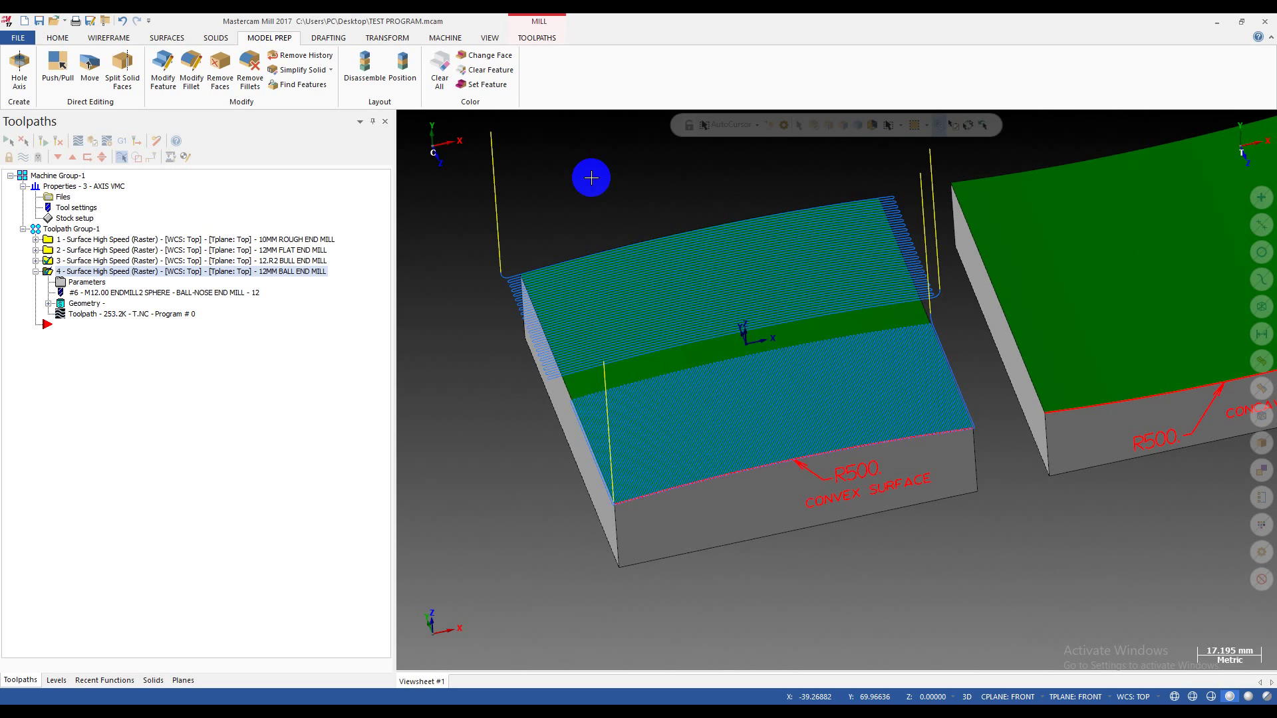
# Review the 12MM flat end mill operation's tool and toolpath against the ball end mill operation, and decline the autosave backup.
pyautogui.click(256, 251)
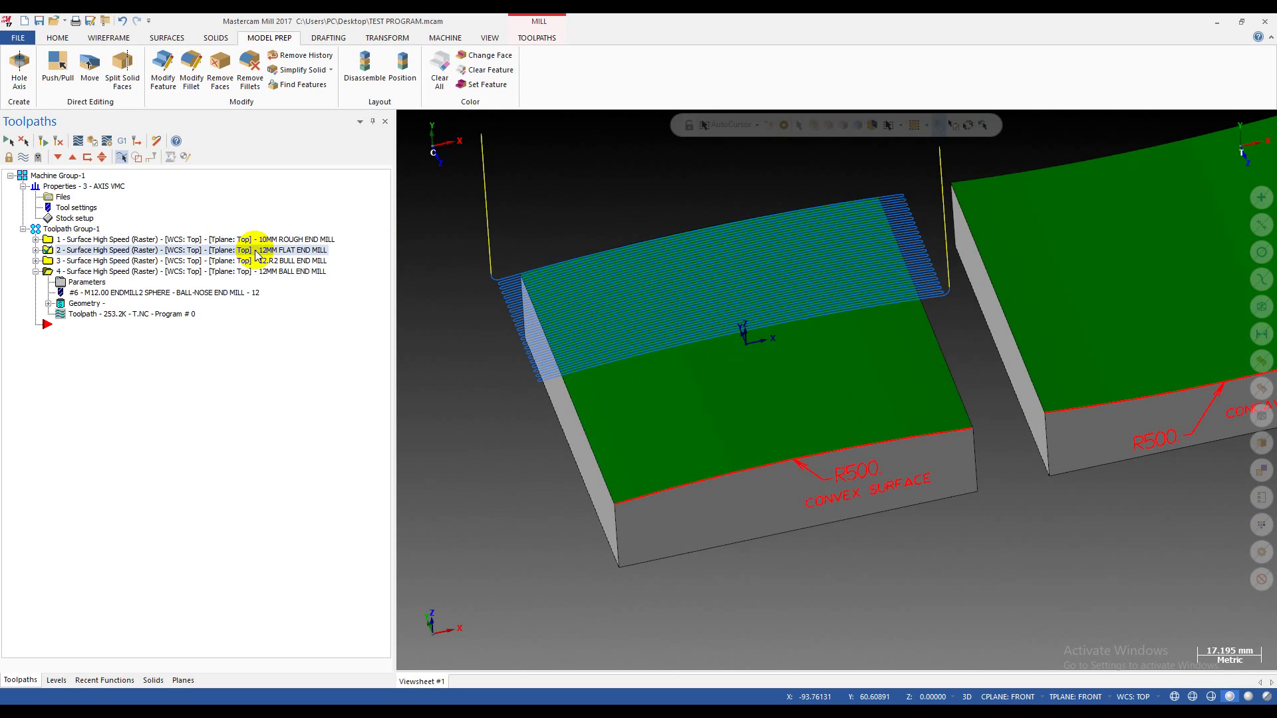
pyautogui.click(36, 250)
pyautogui.middleClick(624, 286)
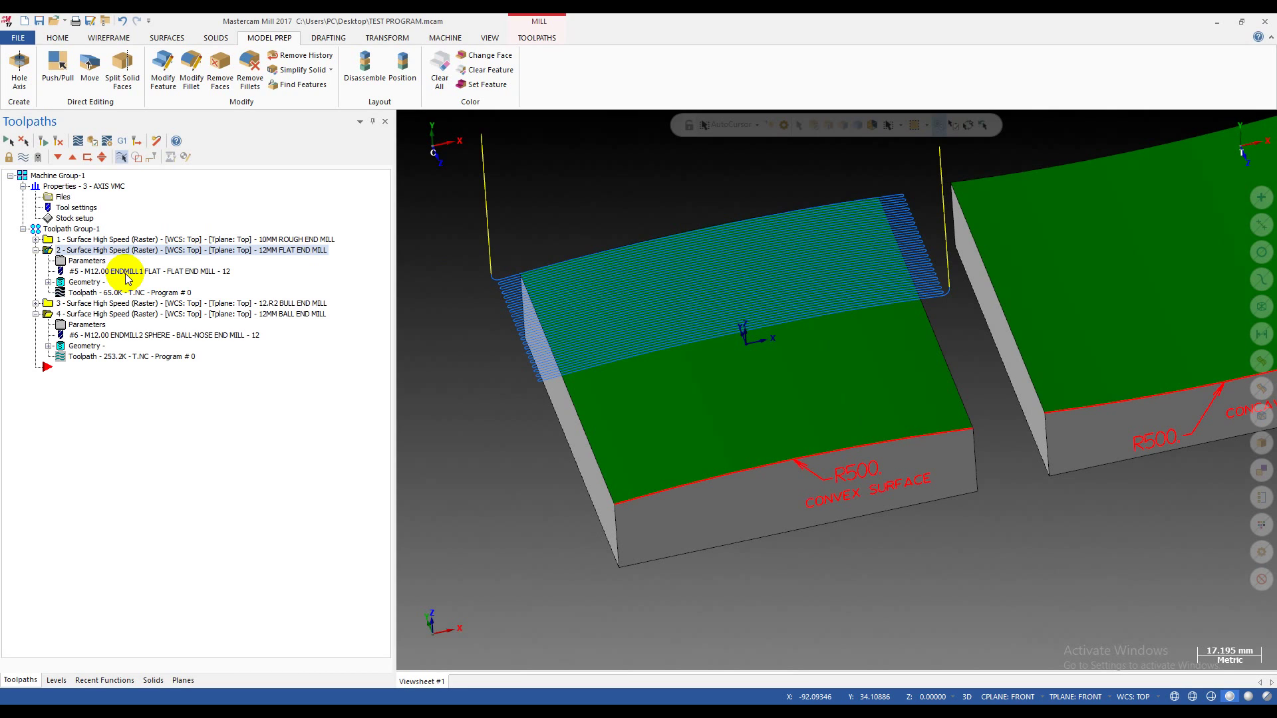
pyautogui.click(300, 314)
pyautogui.keyDown('ctrl'); pyautogui.click(282, 251); pyautogui.keyUp('ctrl')
pyautogui.click(282, 251)
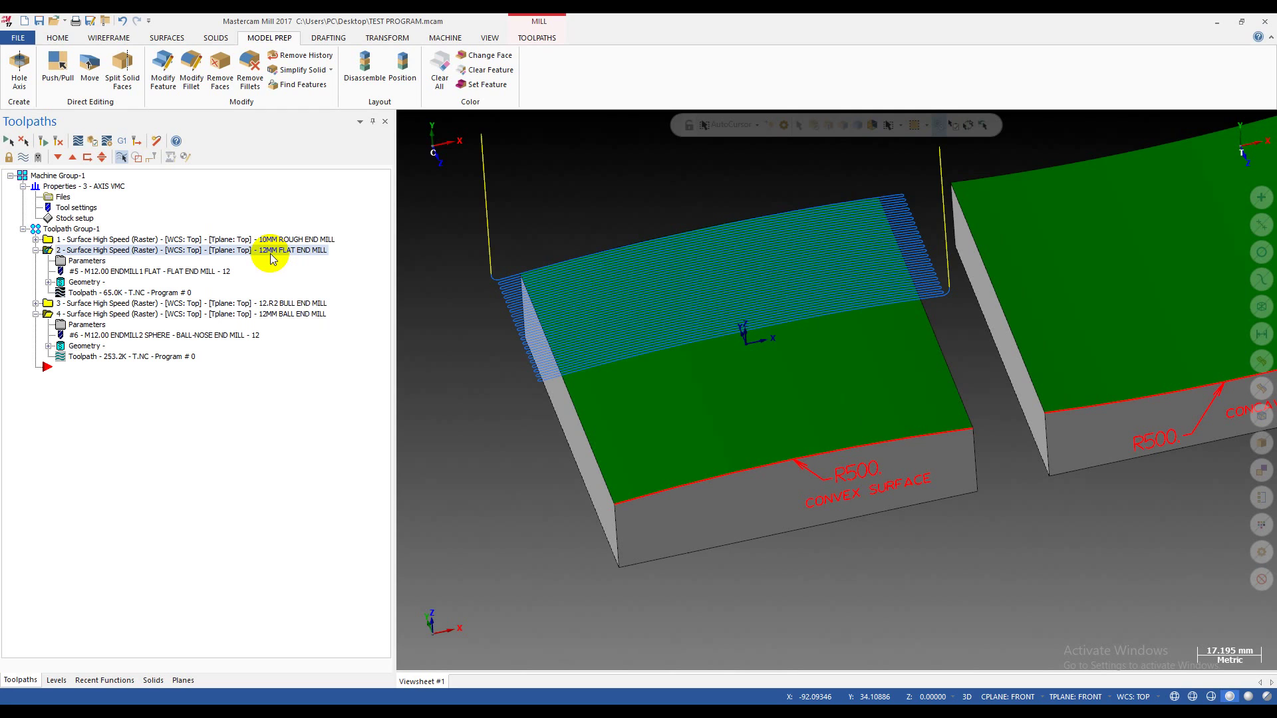
pyautogui.click(36, 251)
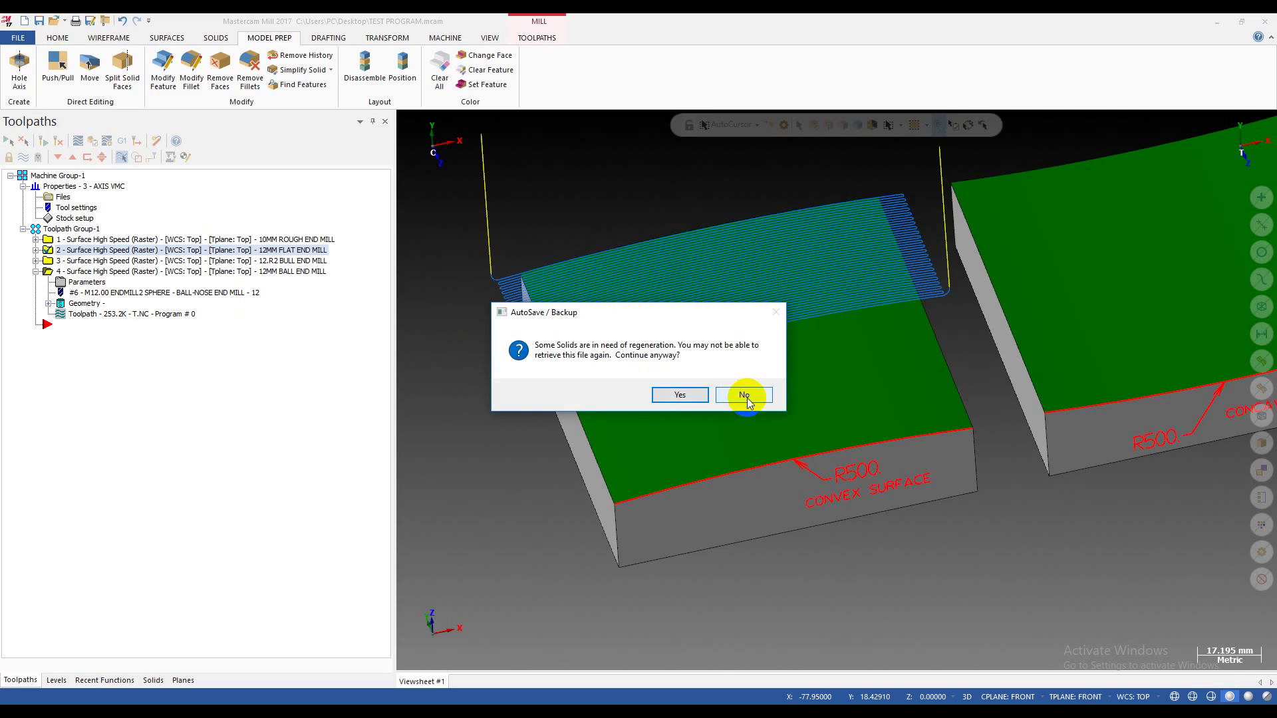
pyautogui.click(745, 395)
# Set the cutting diameter of the 12MM FLAT END MILL operation's tool to 25 mm and regenerate its toolpath.
pyautogui.scroll(4, 579, 286)
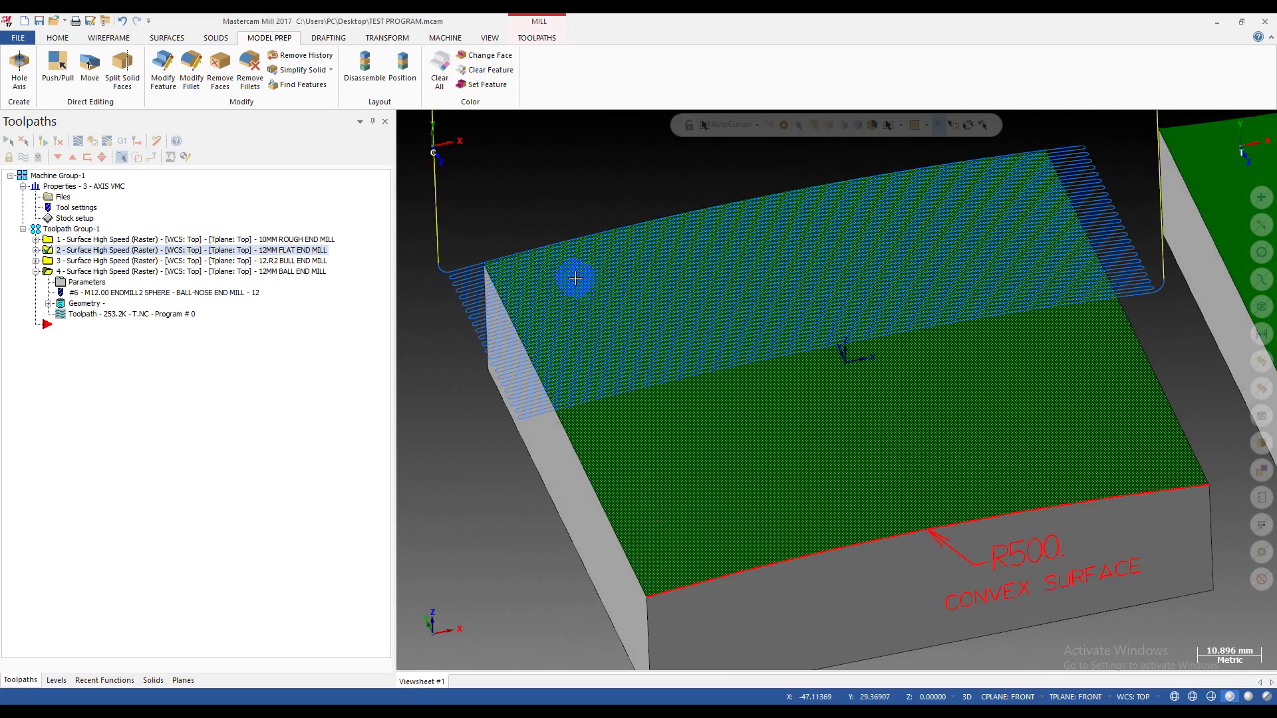
pyautogui.scroll(-3, 576, 278)
pyautogui.click(35, 250)
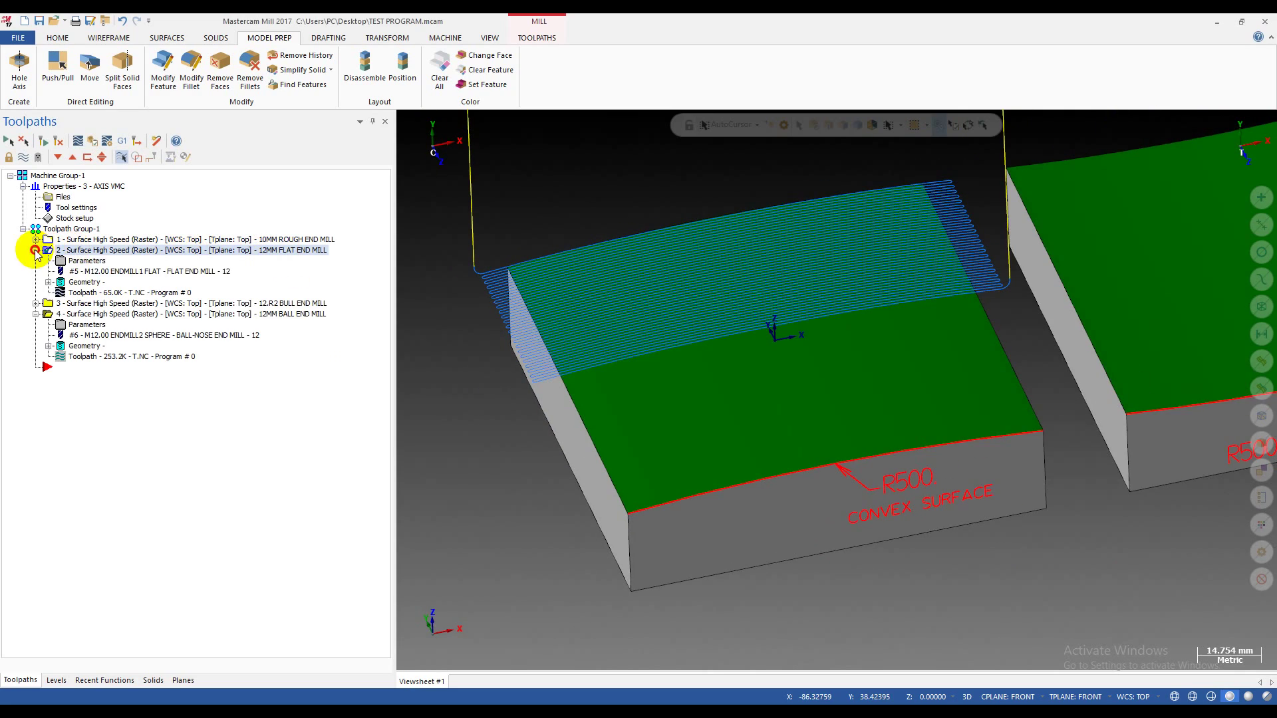
pyautogui.doubleClick(169, 271)
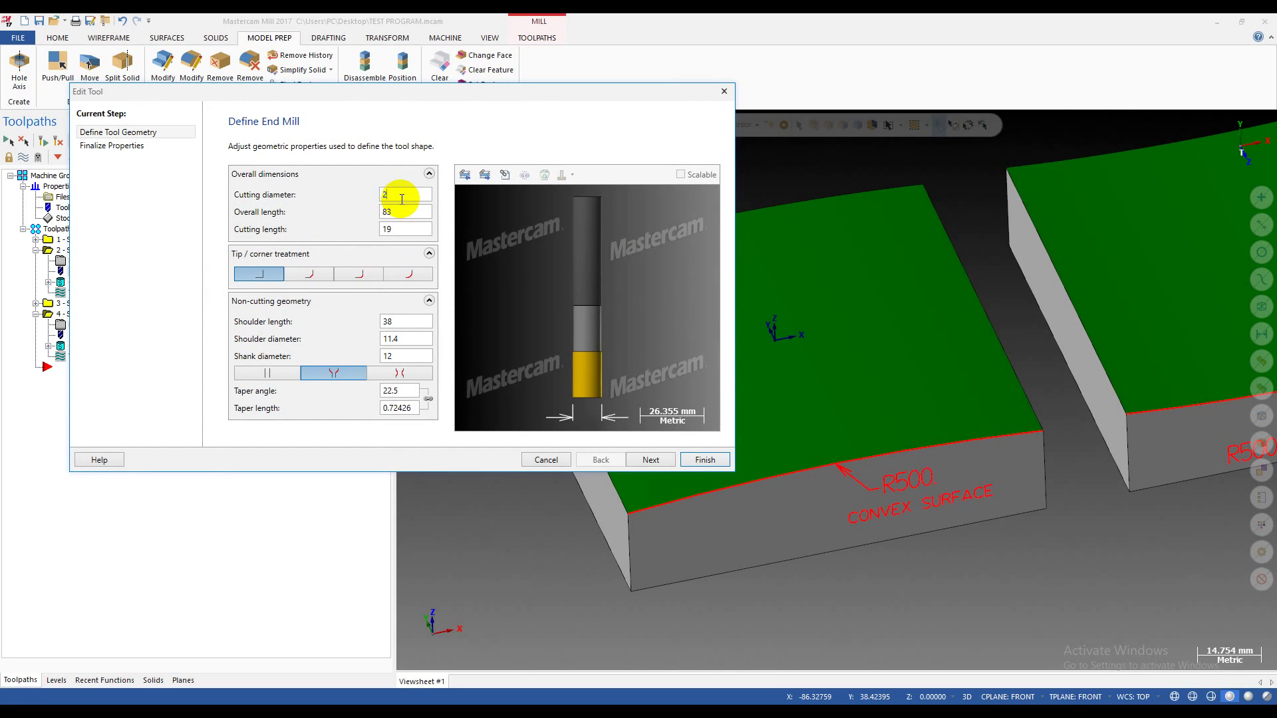
pyautogui.click(398, 324)
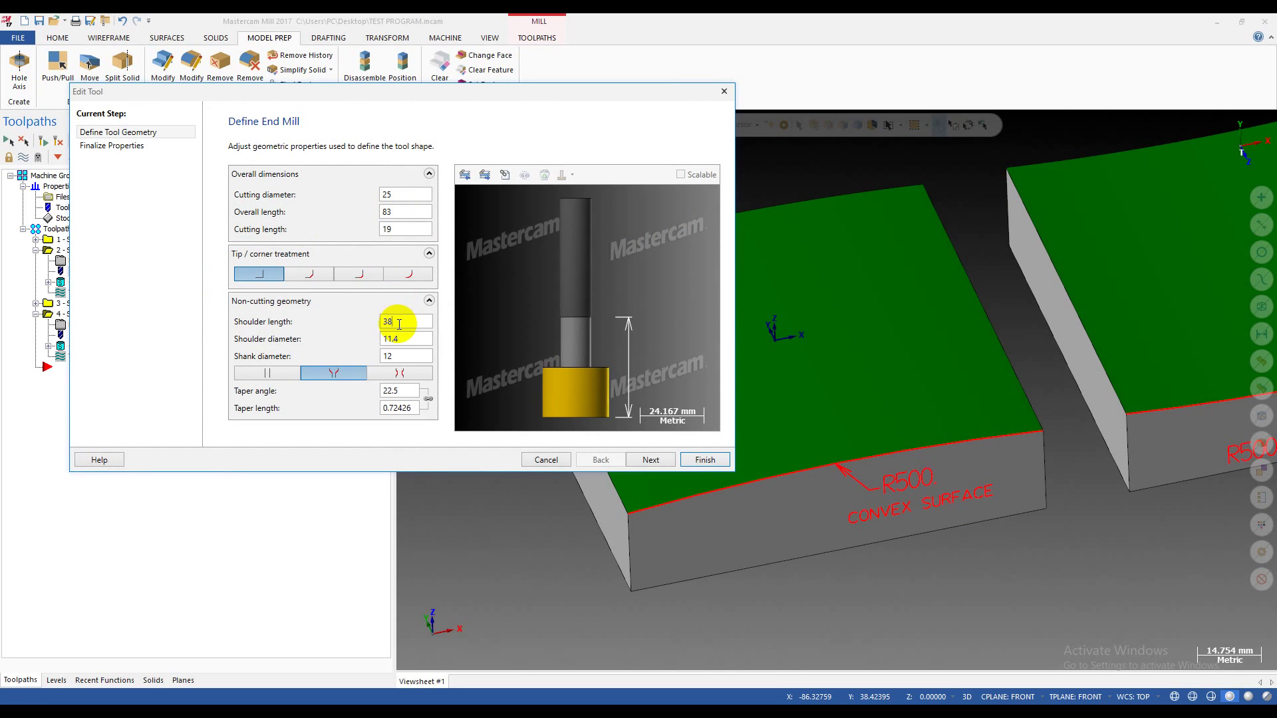
pyautogui.click(702, 462)
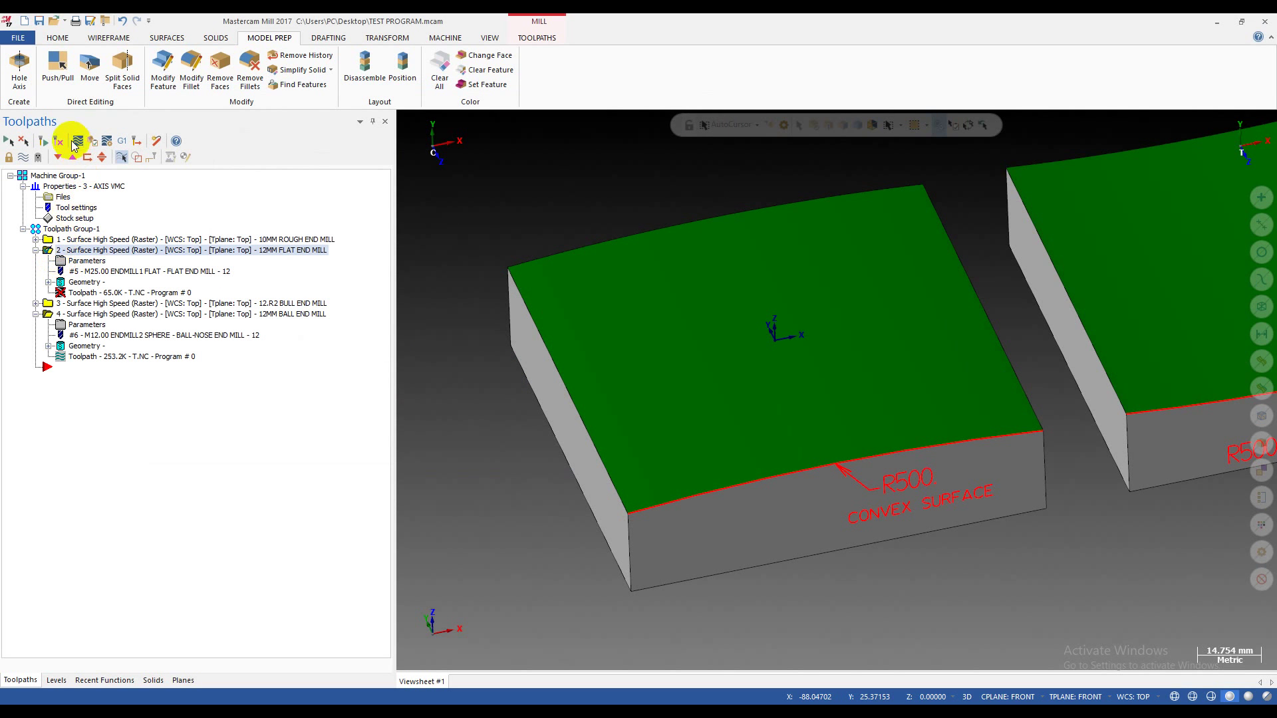
# Set the flat end mill operation's raster stepover to 3 in its cut parameters and regenerate the toolpath.
pyautogui.click(81, 262)
pyautogui.click(286, 270)
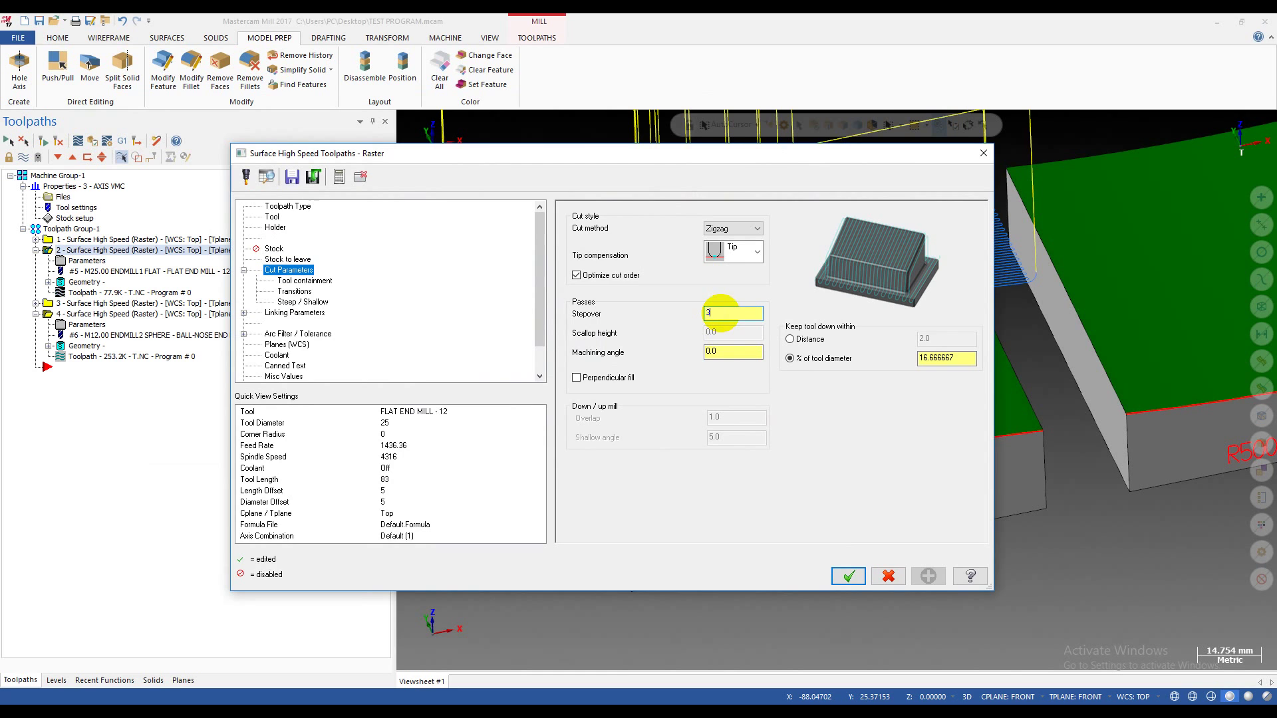
pyautogui.click(846, 579)
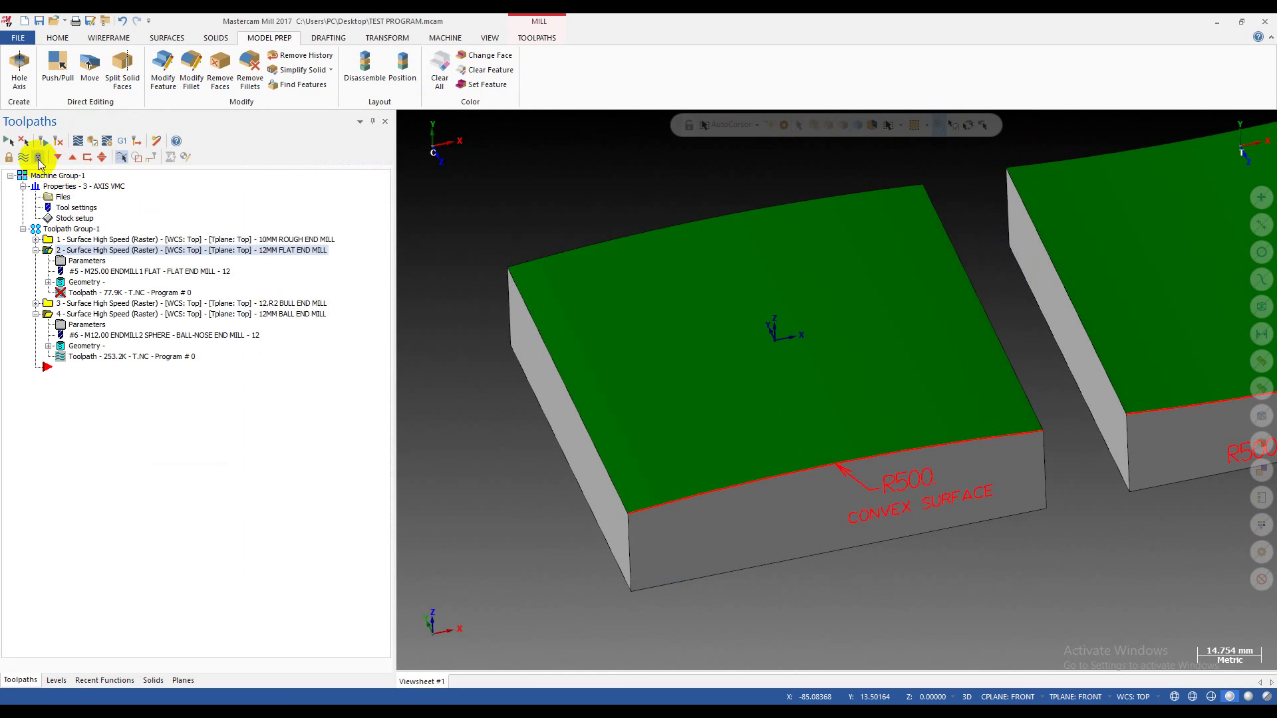
pyautogui.click(42, 143)
# Compare the regenerated flat end mill toolpath with the ball end mill toolpath on the convex surface.
pyautogui.moveTo(594, 308); pyautogui.dragTo(439, 347, button='middle')
pyautogui.click(97, 314)
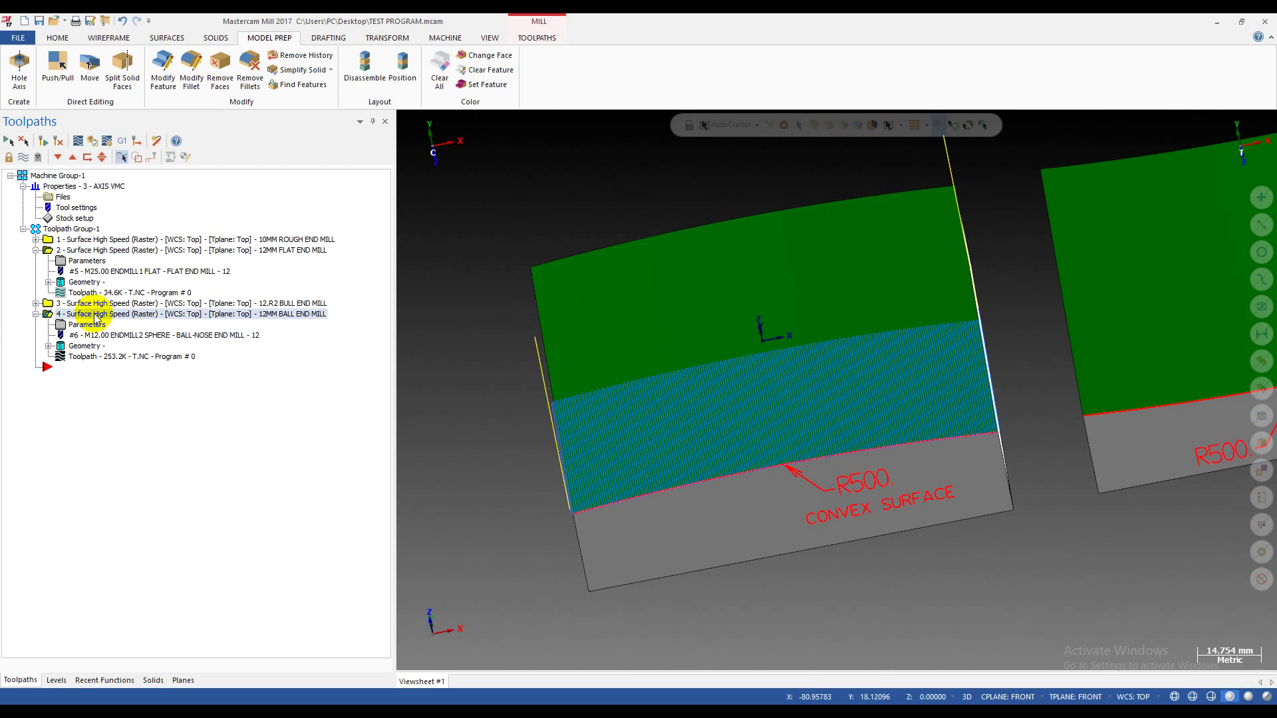
pyautogui.click(82, 250)
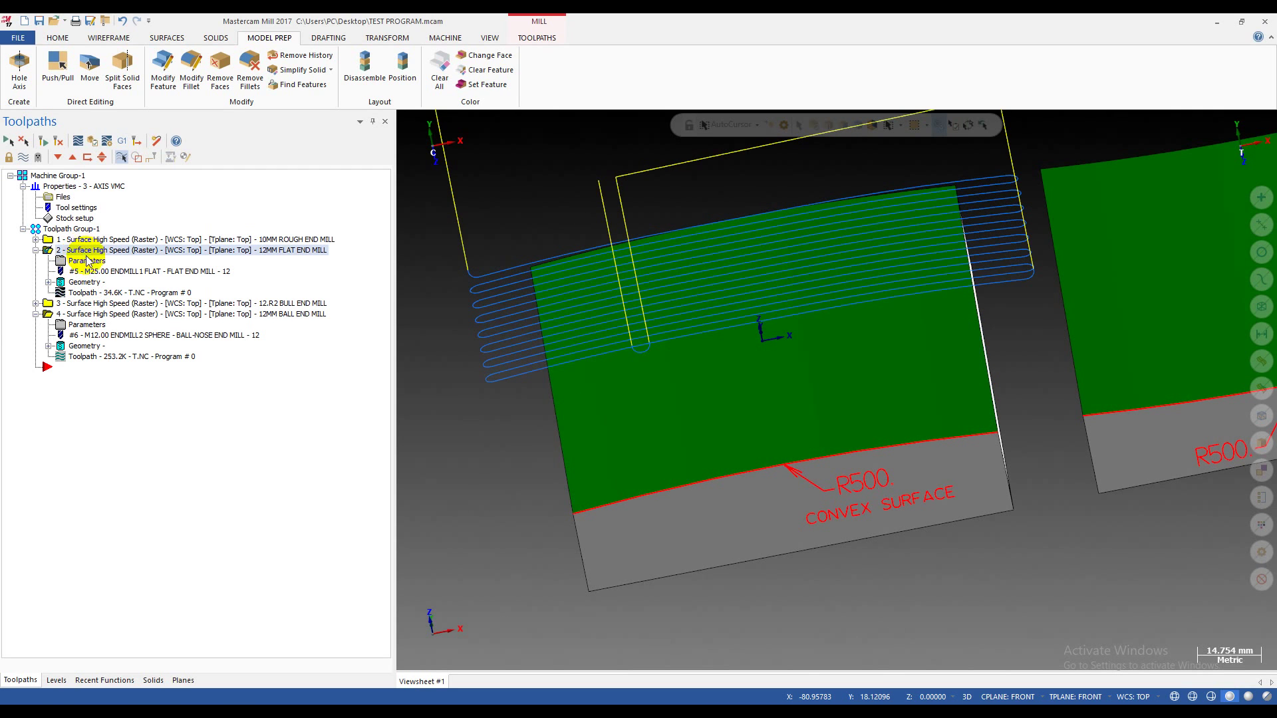
pyautogui.click(83, 315)
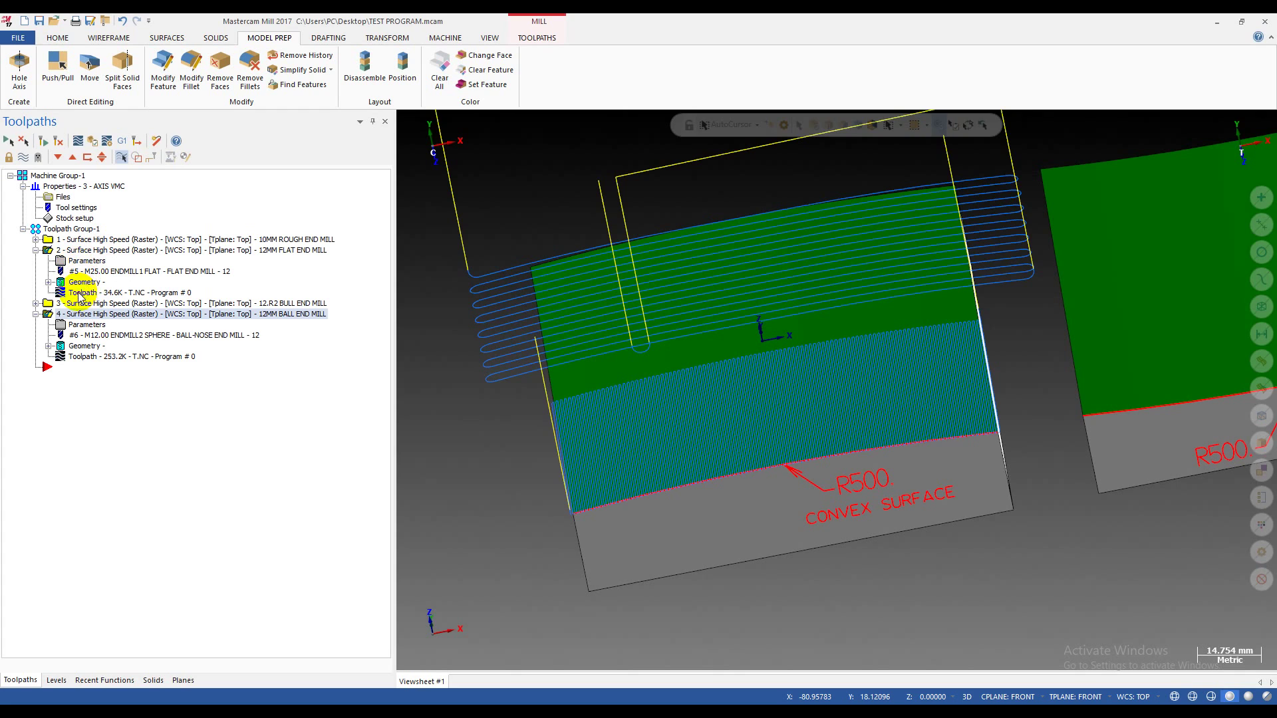
# Check the cycle times of the flat end mill and ball end mill operations in Backplot, one after the other.
pyautogui.hotkey('alt', 't')
pyautogui.click(197, 346)
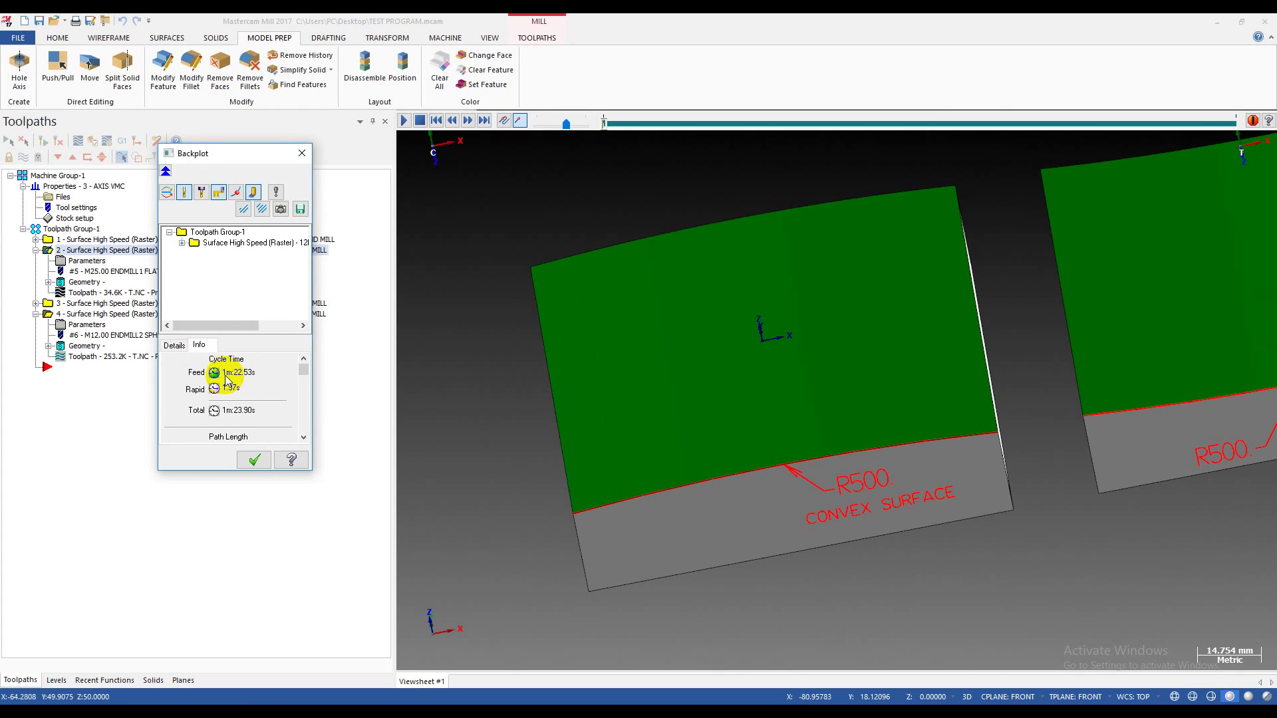
pyautogui.click(302, 153)
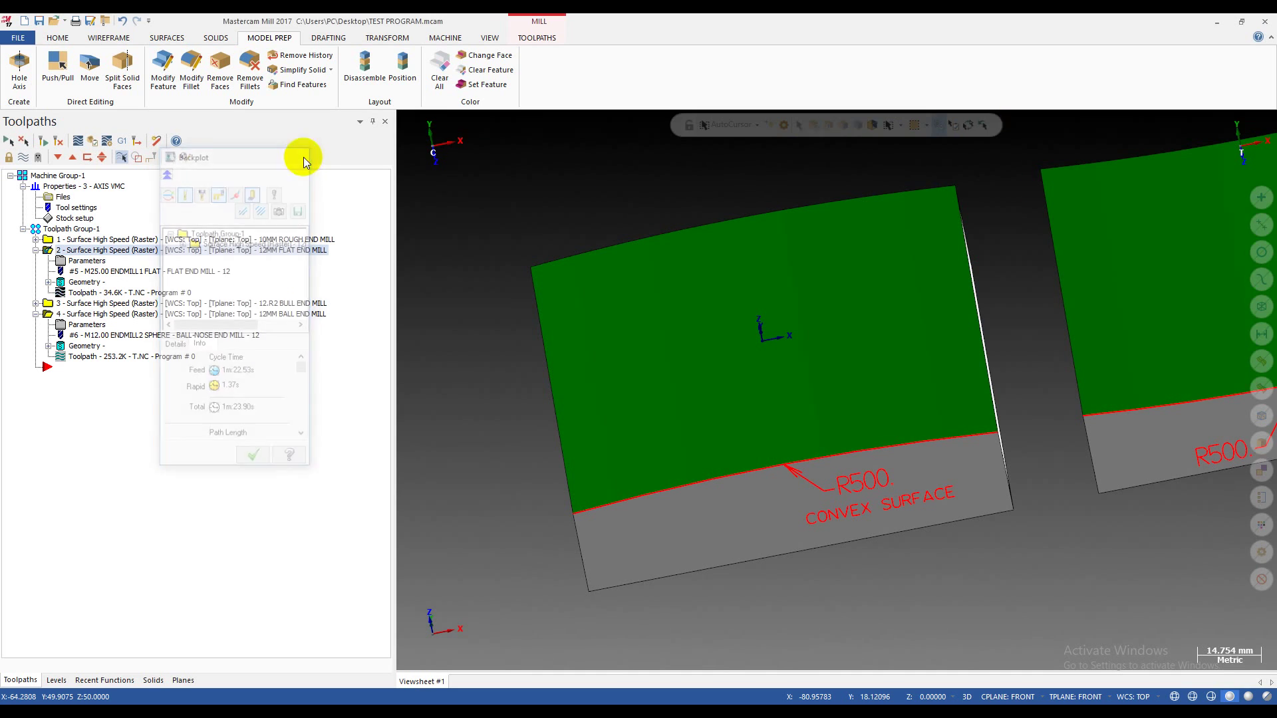
pyautogui.click(100, 357)
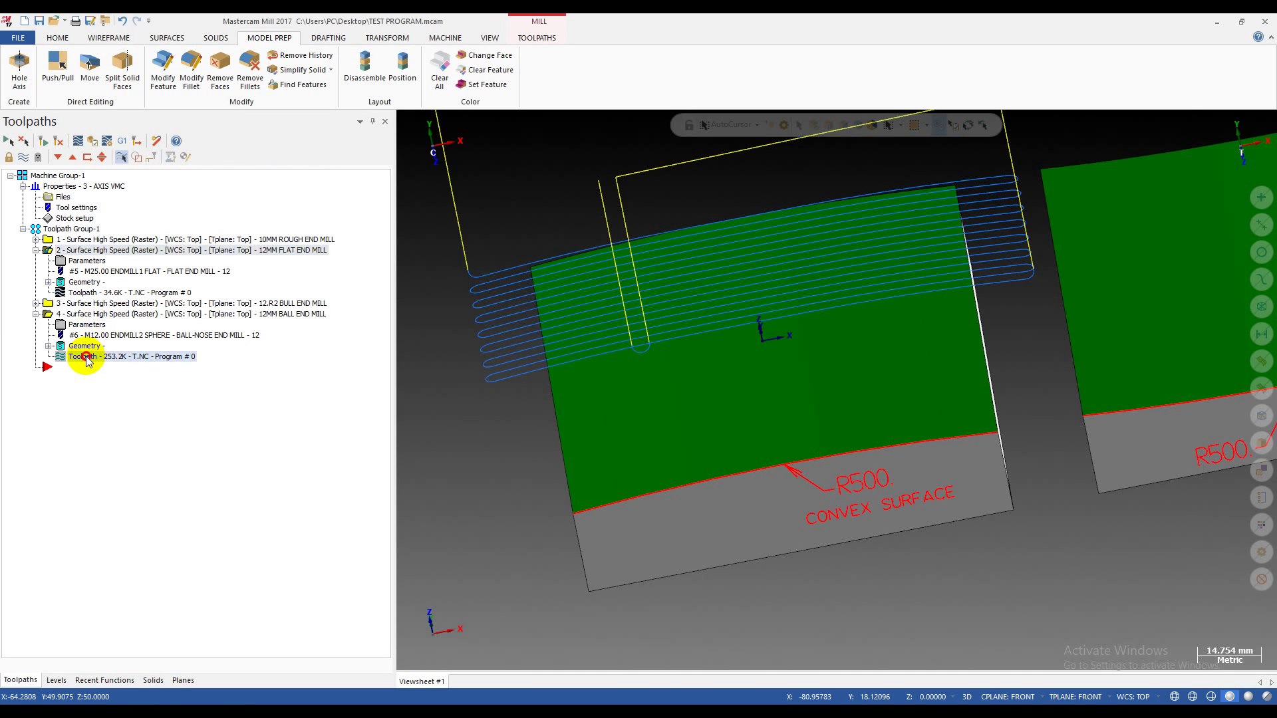
pyautogui.hotkey('alt', 't')
pyautogui.click(199, 346)
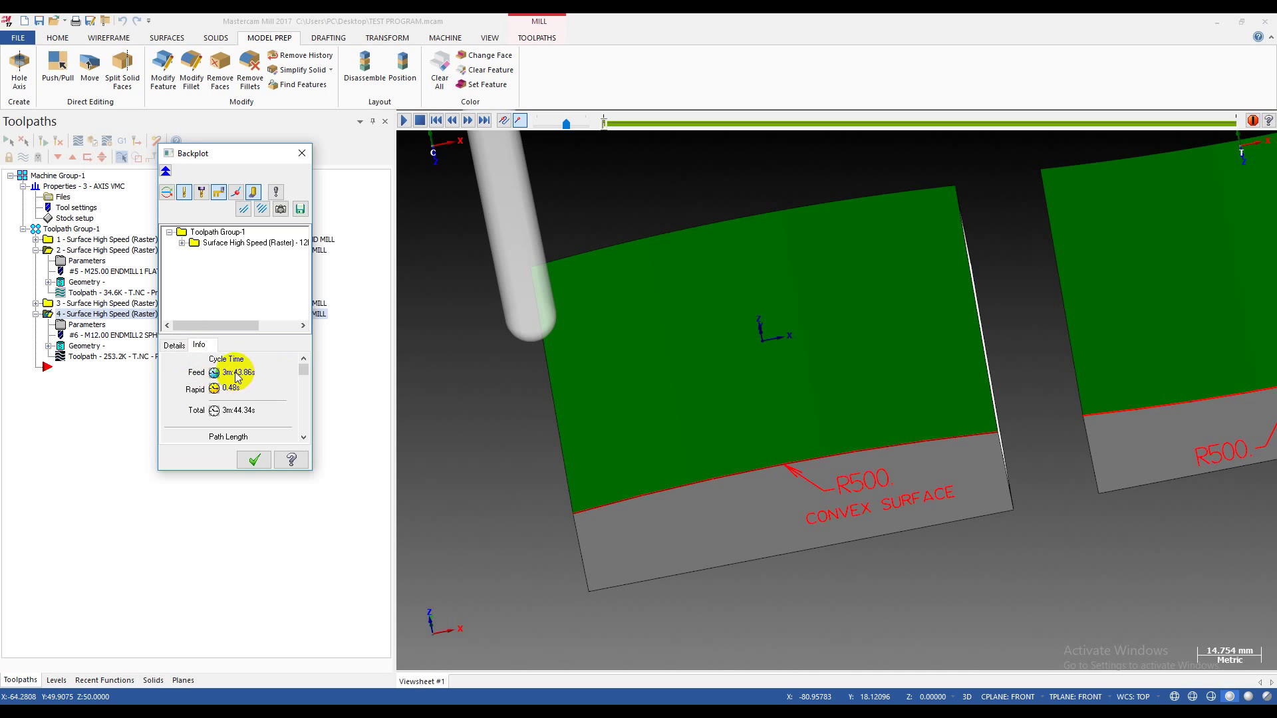
pyautogui.click(302, 153)
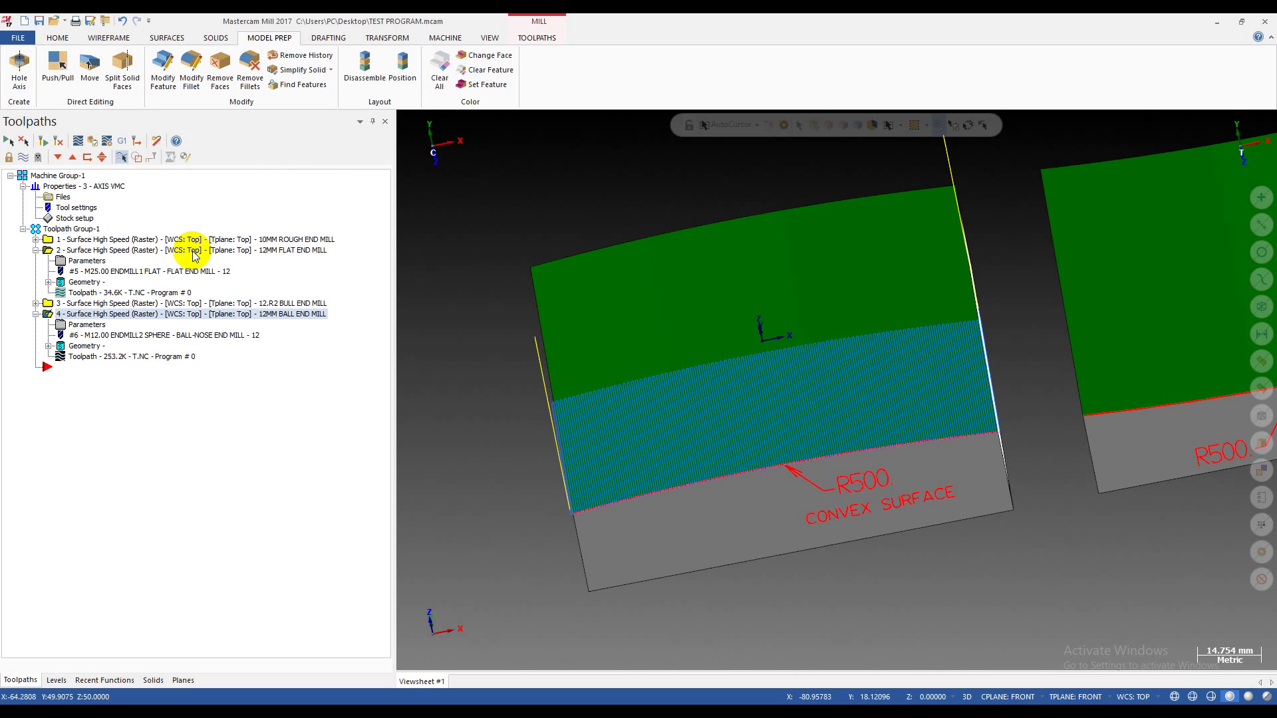
# Select the flat and ball end mill operations together and run their Verify simulation on the convex block.
pyautogui.scroll(-4, 641, 419)
pyautogui.moveTo(577, 385); pyautogui.dragTo(599, 385, button='middle')
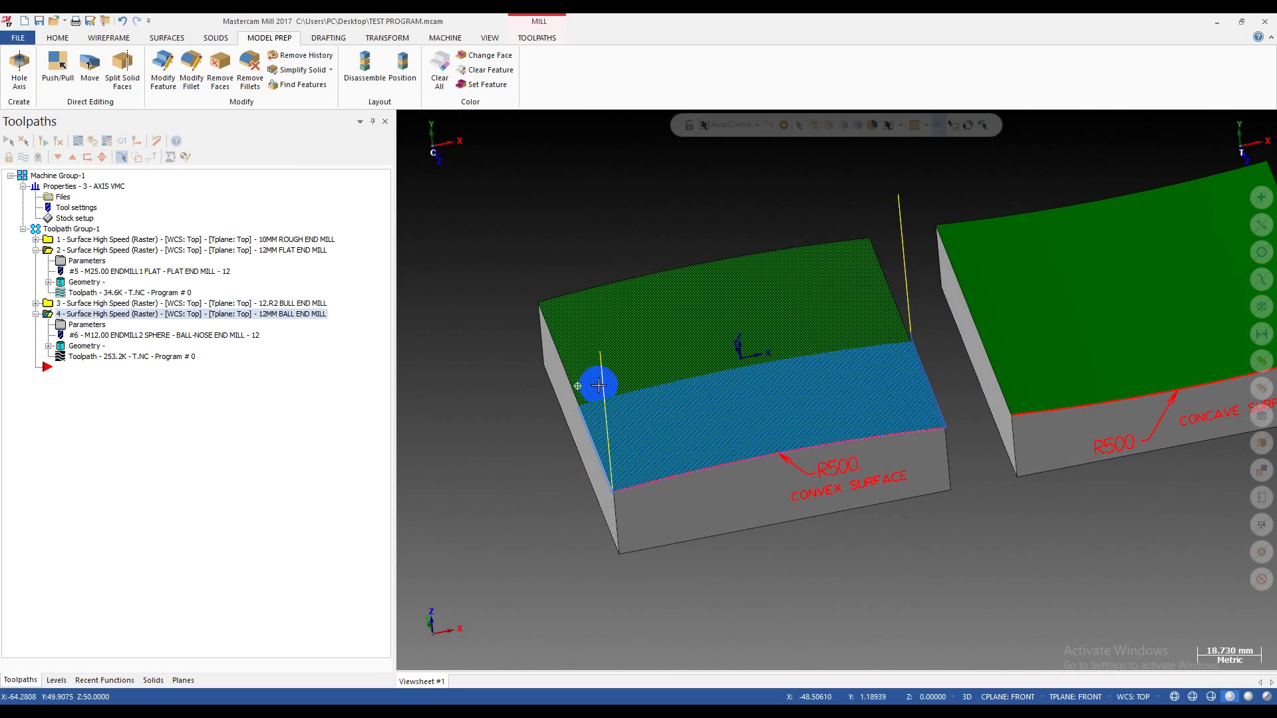
pyautogui.click(129, 251)
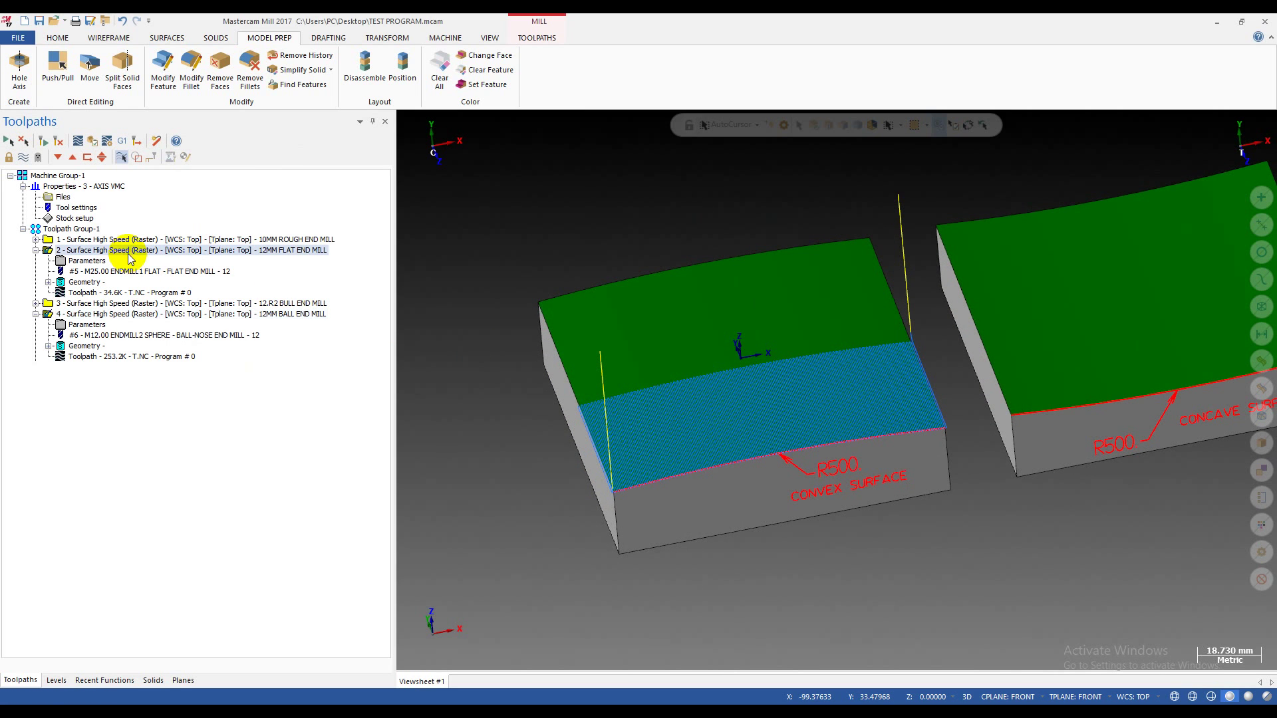
pyautogui.click(95, 143)
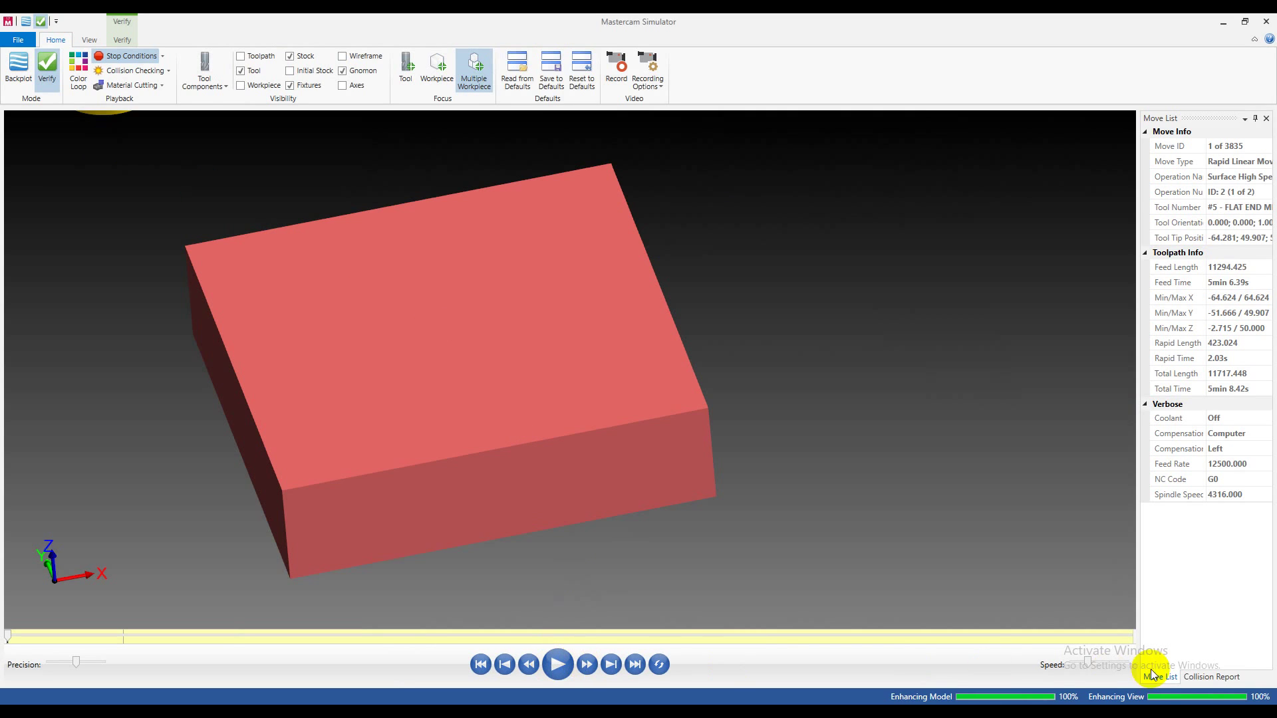
pyautogui.click(560, 664)
# Watch the ball end mill machine its half of the block from several angles, dismissing the mail notification.
pyautogui.scroll(-3, 371, 455)
pyautogui.scroll(2, 336, 373)
pyautogui.moveTo(336, 372)
pyautogui.mouseDown(button='middle')
pyautogui.moveTo(382, 365)
pyautogui.moveTo(297, 396)
pyautogui.moveTo(342, 365)
pyautogui.mouseUp(button='middle')
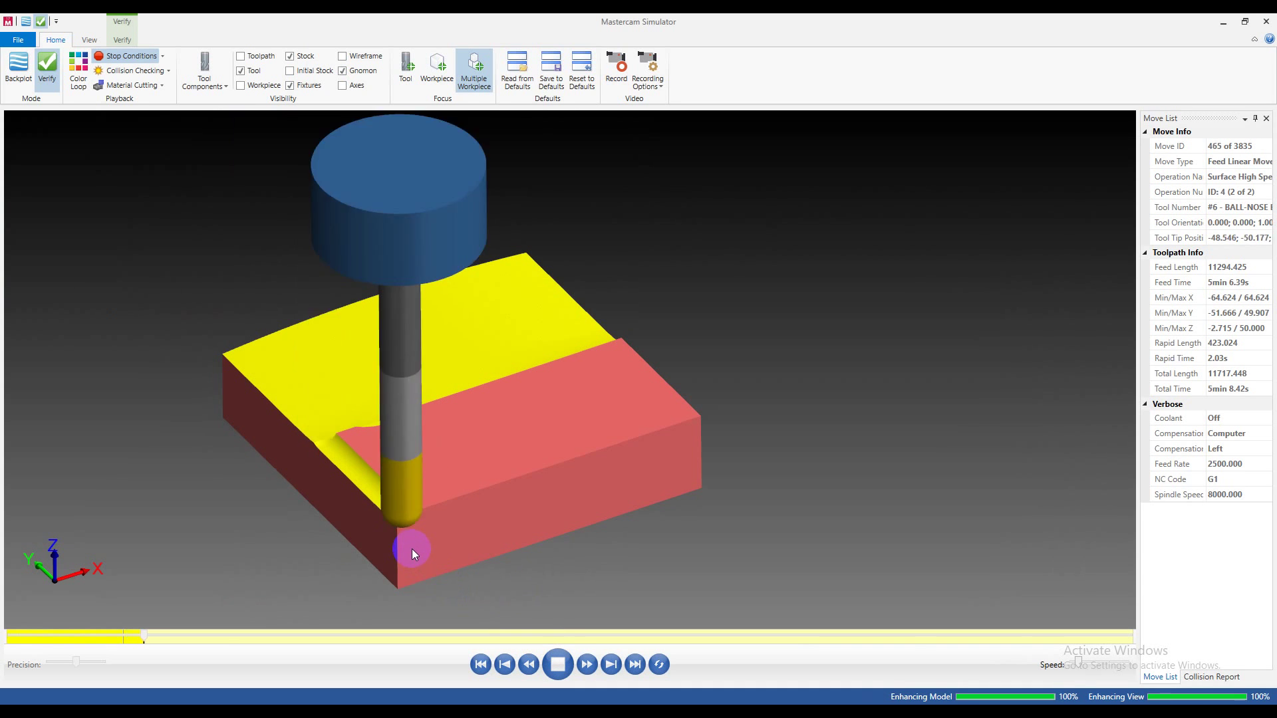
pyautogui.scroll(2, 408, 547)
pyautogui.scroll(1, 407, 547)
pyautogui.scroll(-3, 408, 546)
pyautogui.scroll(4, 408, 544)
pyautogui.moveTo(379, 502); pyautogui.dragTo(637, 500, button='middle')
pyautogui.scroll(-4, 637, 501)
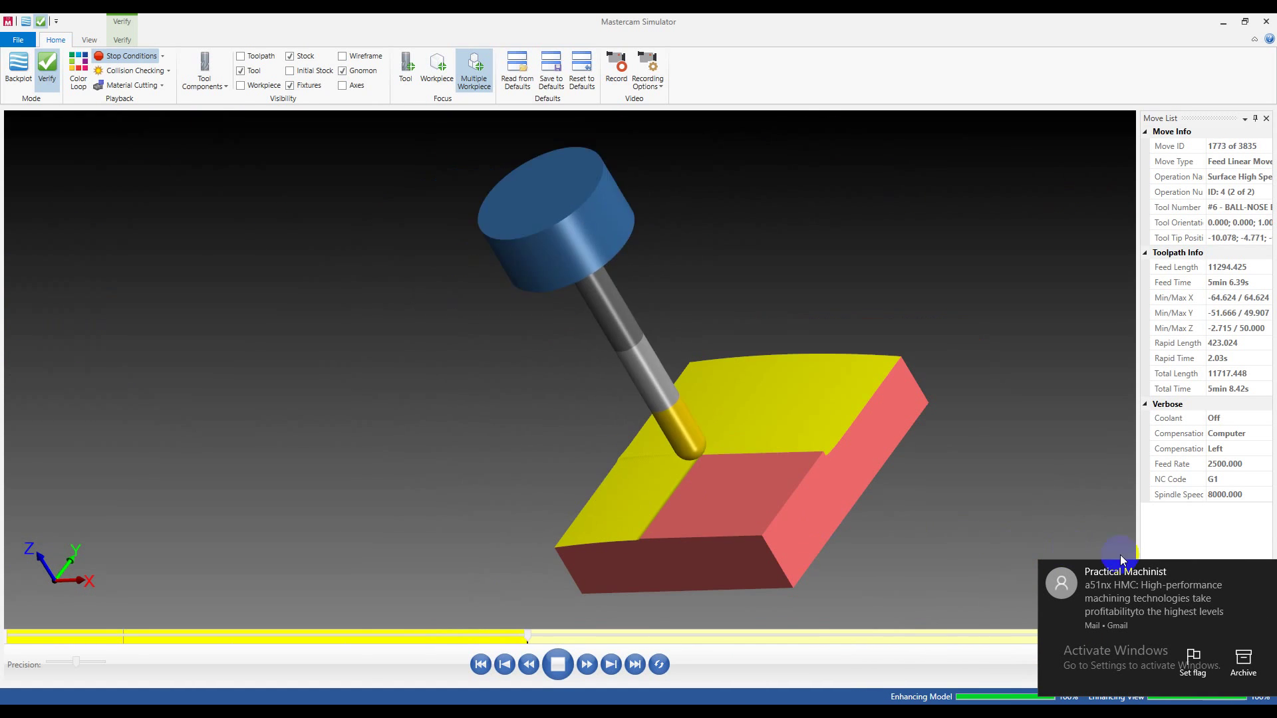
pyautogui.click(1267, 573)
pyautogui.scroll(3, 741, 542)
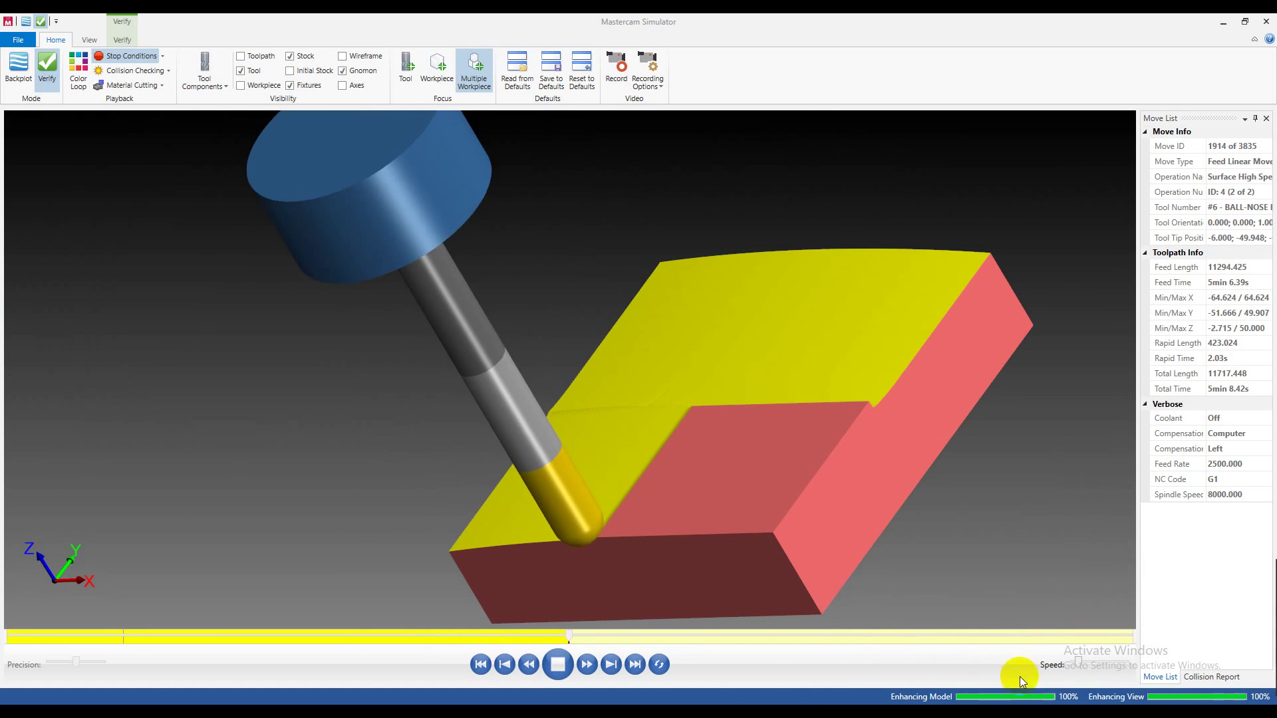
pyautogui.moveTo(558, 516); pyautogui.dragTo(577, 480, button='middle')
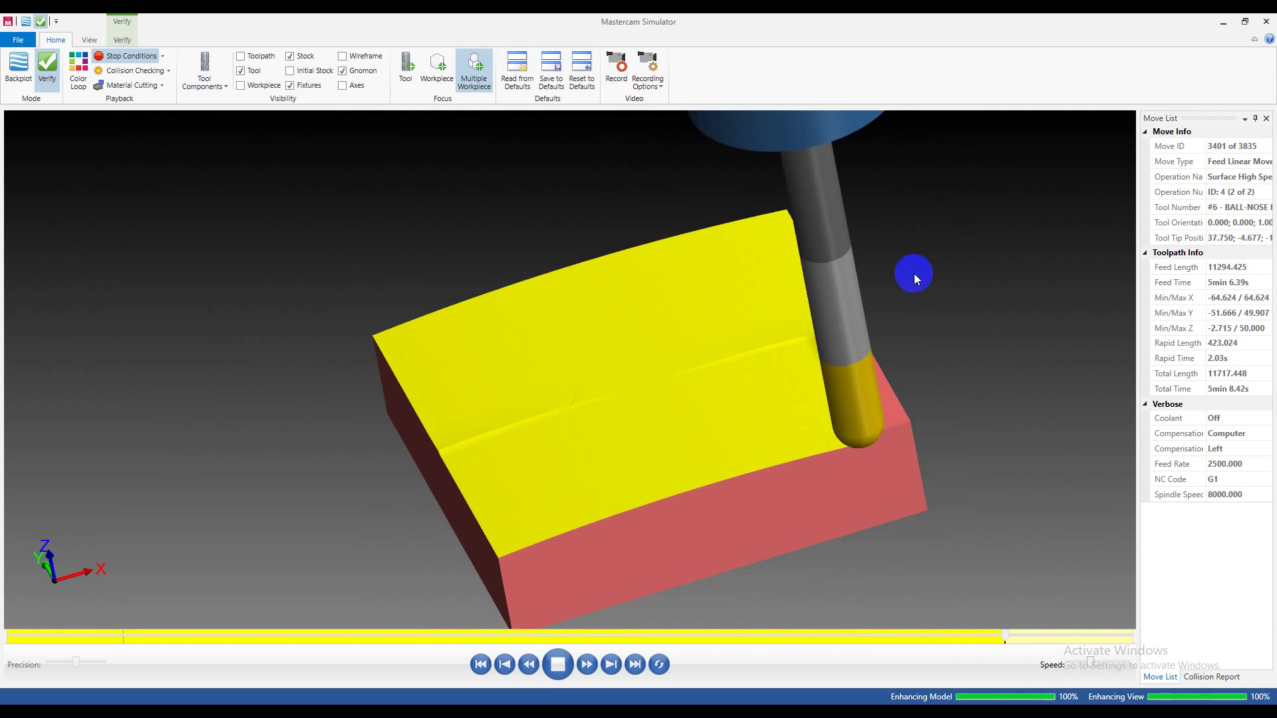
# Examine close up the boundary line between the flat and ball end mill areas near the block's side edge.
pyautogui.scroll(4, 807, 319)
pyautogui.moveTo(806, 344); pyautogui.dragTo(633, 421, button='middle')
pyautogui.scroll(-8, 592, 458)
pyautogui.scroll(4, 584, 498)
pyautogui.scroll(-6, 589, 372)
pyautogui.scroll(7, 593, 375)
pyautogui.scroll(-5, 634, 421)
pyautogui.scroll(5, 636, 349)
pyautogui.moveTo(632, 351); pyautogui.dragTo(527, 361, button='middle')
pyautogui.scroll(-3, 521, 363)
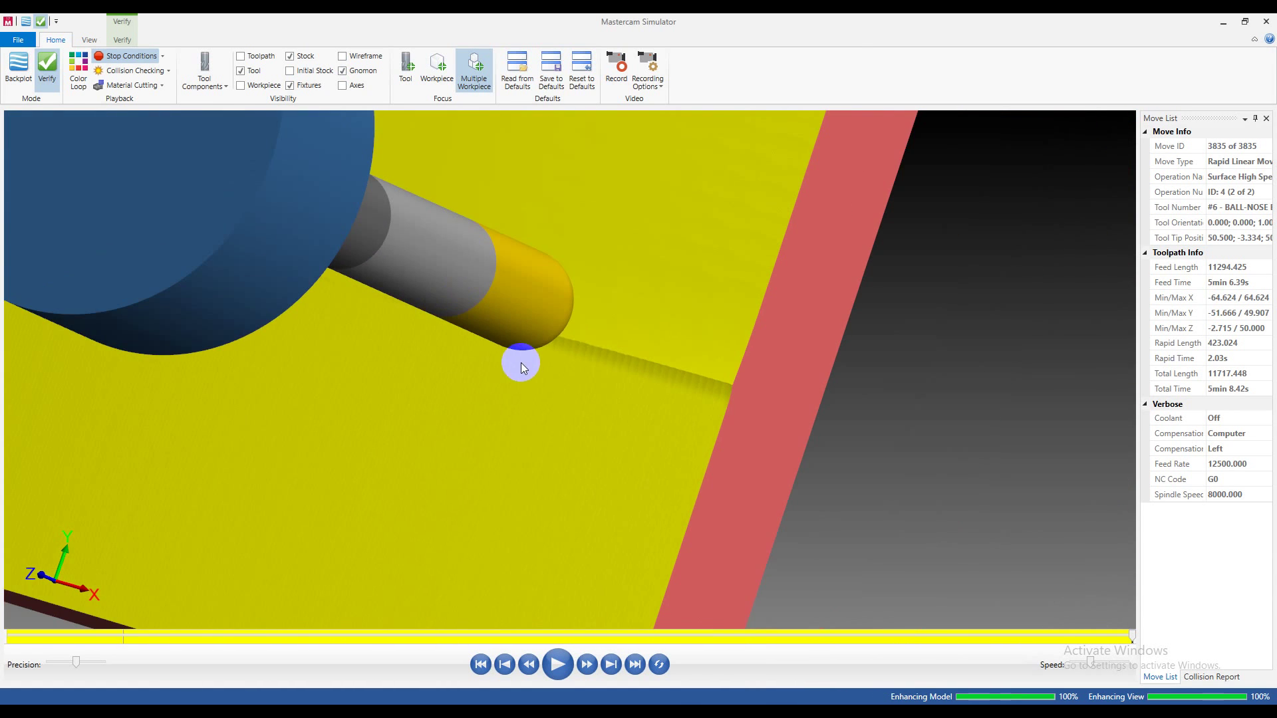
# Compare the surface finish on both sides of the boundary step, close up and across the whole block.
pyautogui.moveTo(684, 371); pyautogui.dragTo(658, 371, button='middle')
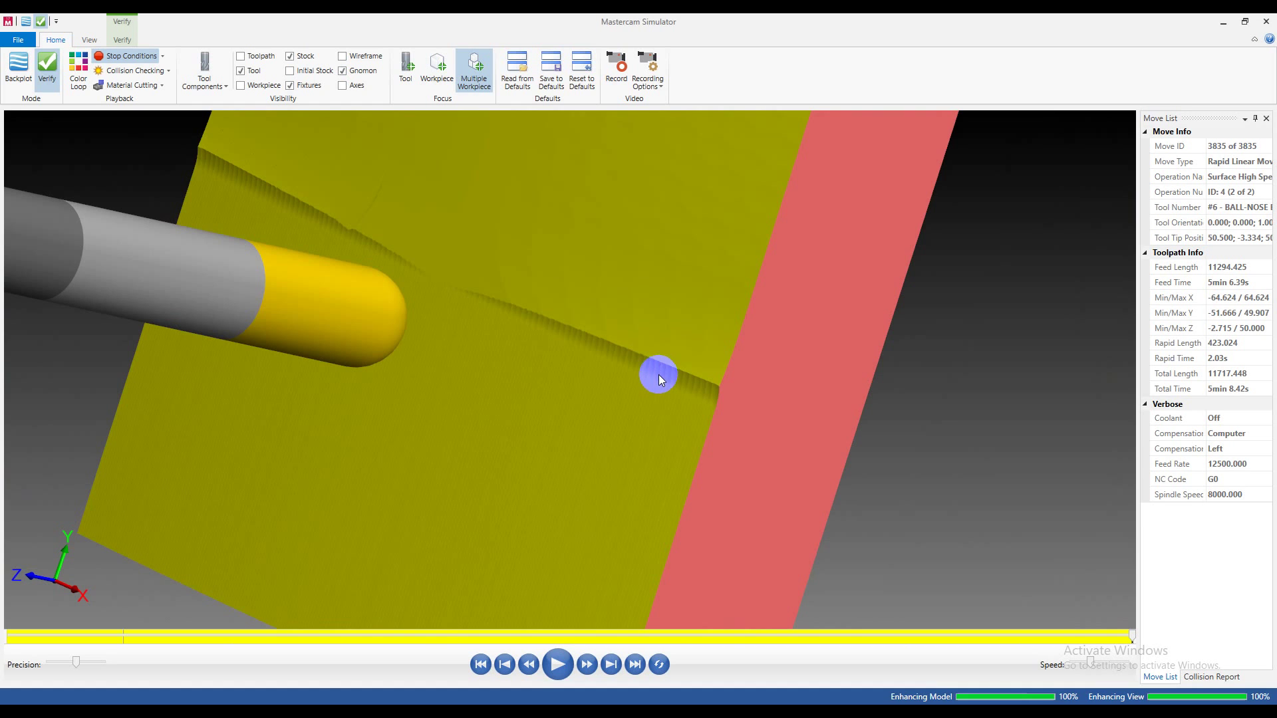
pyautogui.scroll(2, 709, 318)
pyautogui.scroll(-3, 710, 318)
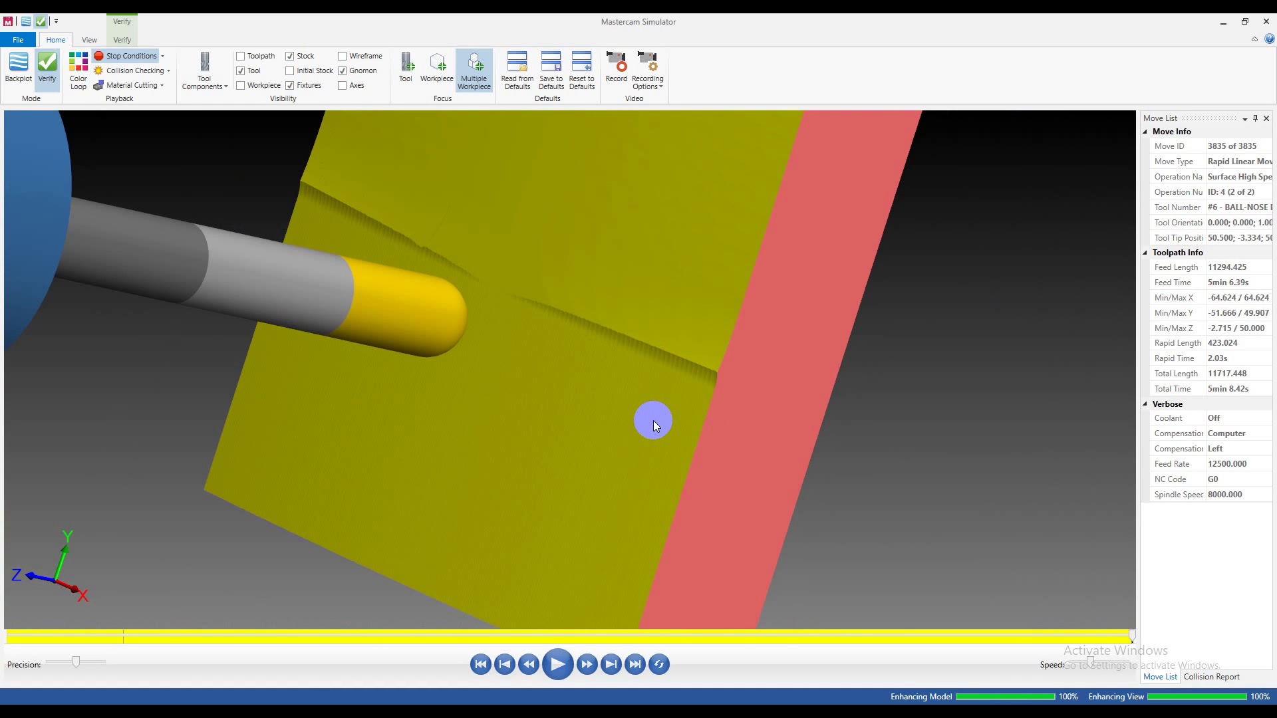
pyautogui.scroll(-1, 654, 420)
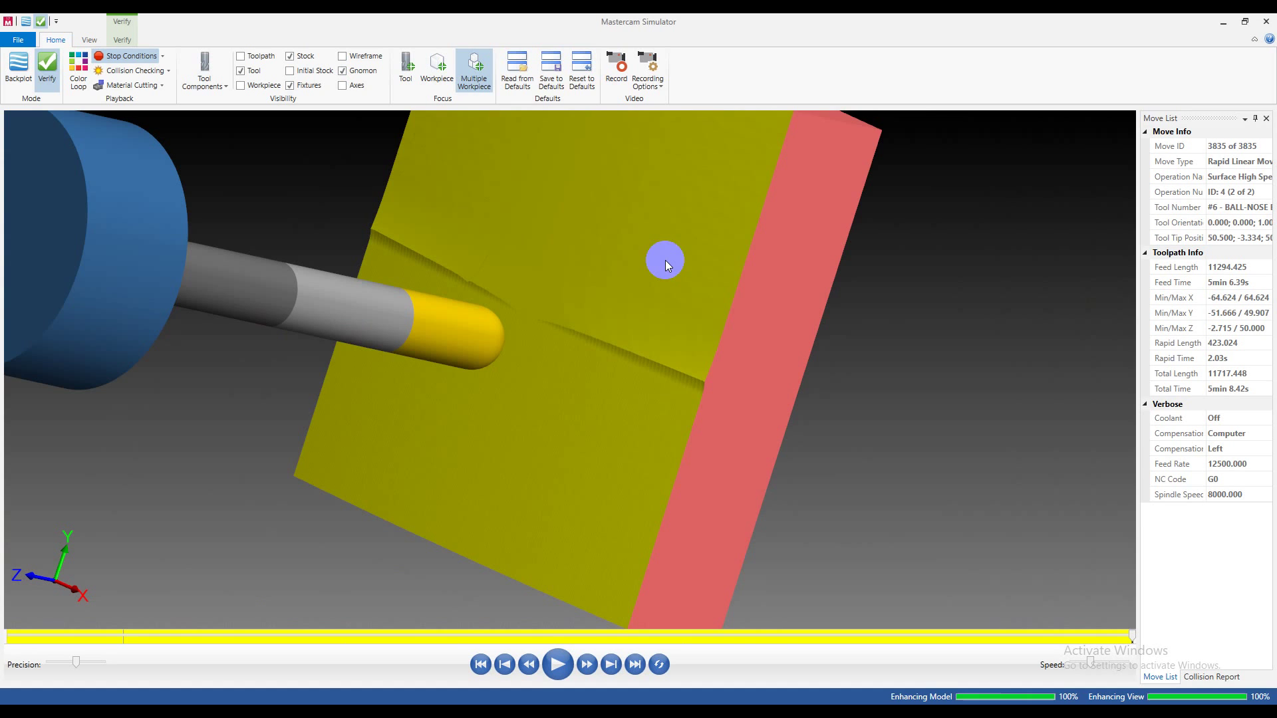
pyautogui.scroll(-2, 678, 246)
pyautogui.scroll(2, 717, 210)
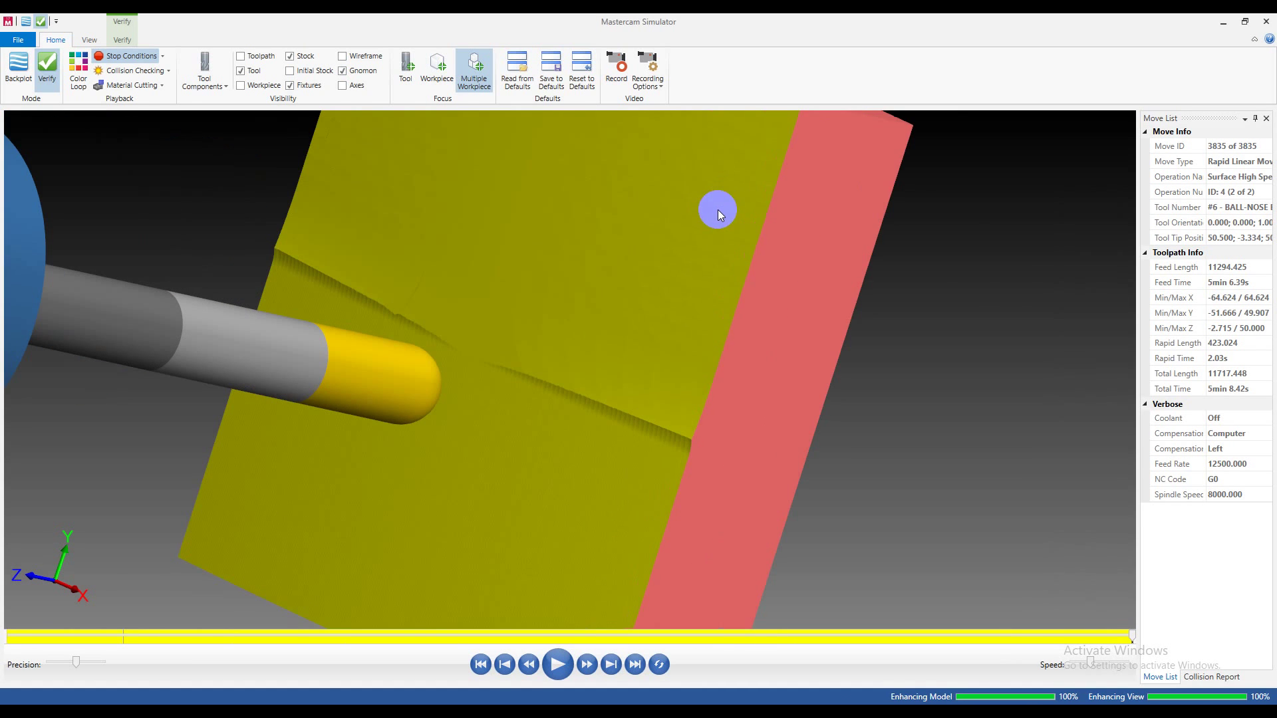
pyautogui.scroll(-2, 672, 290)
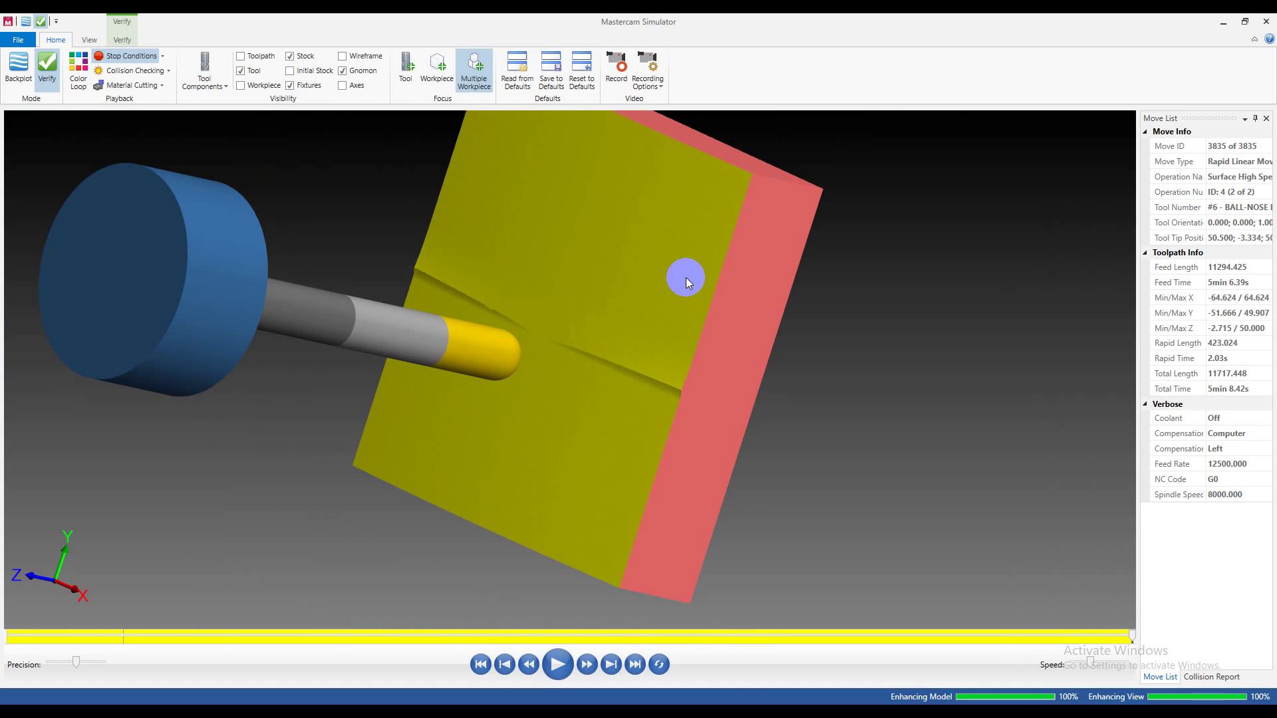
pyautogui.scroll(2, 712, 248)
pyautogui.scroll(-2, 727, 233)
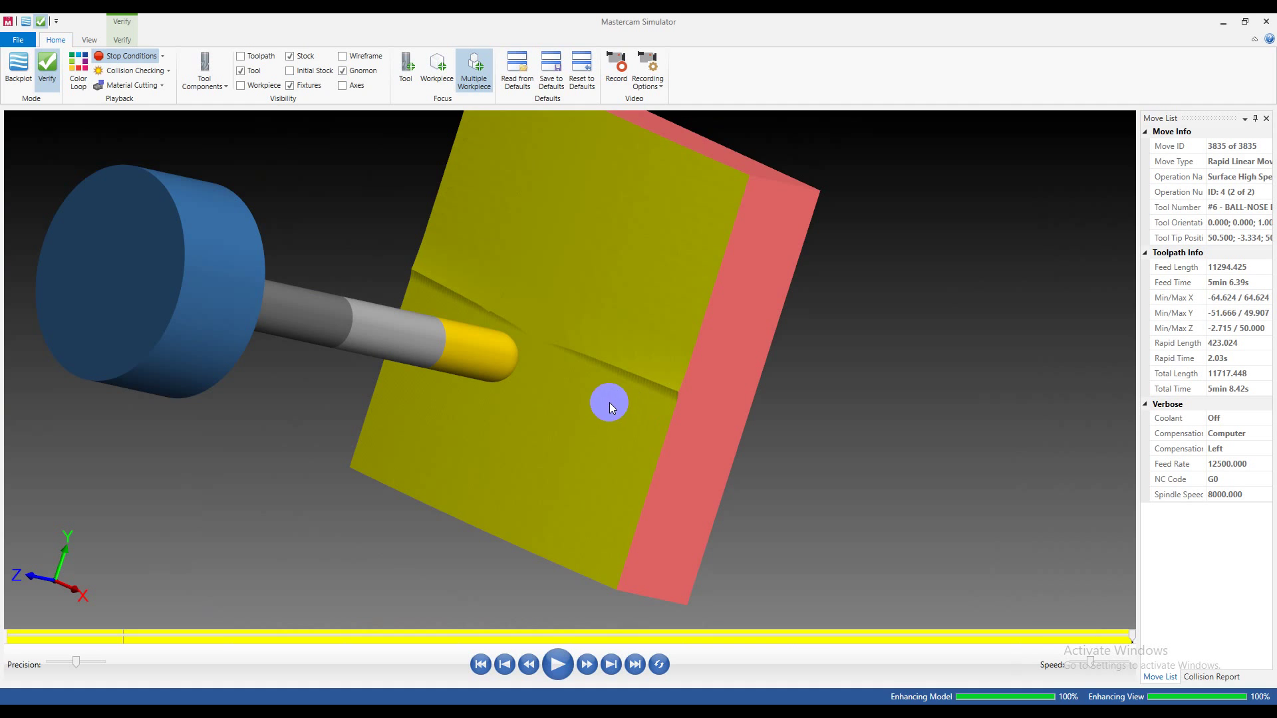
pyautogui.scroll(4, 636, 394)
pyautogui.moveTo(638, 386); pyautogui.dragTo(648, 346, button='middle')
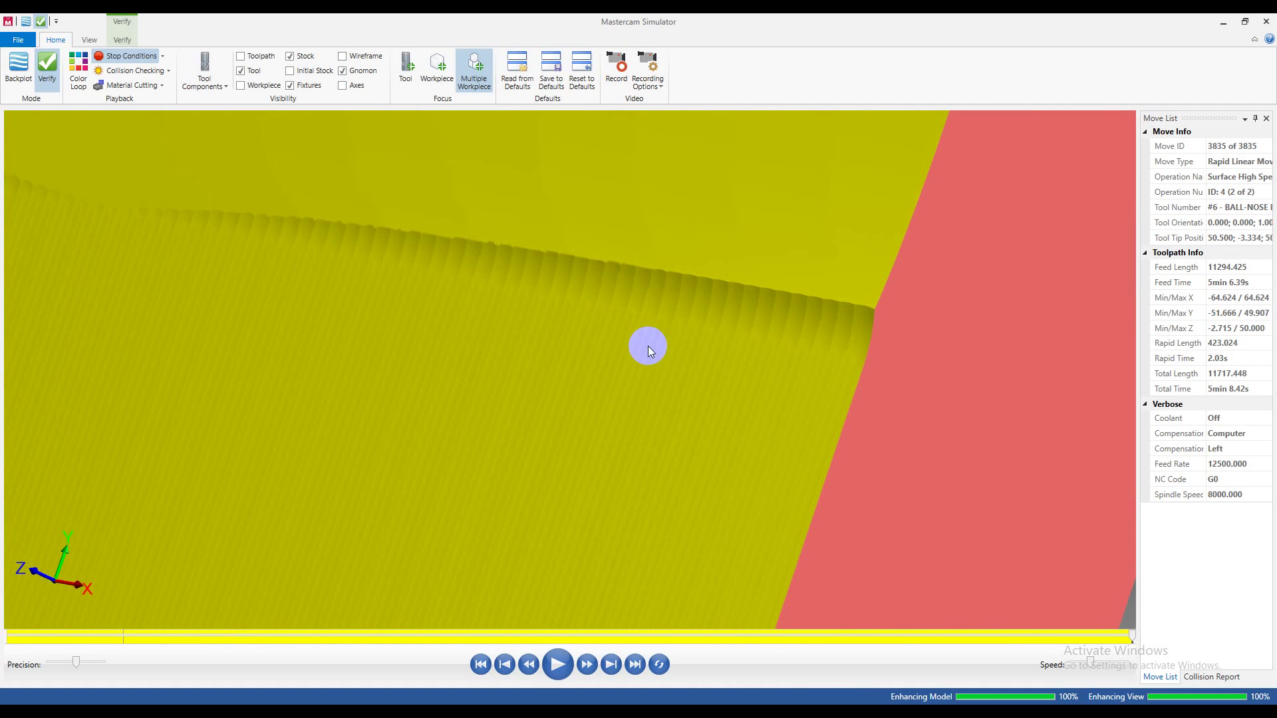
pyautogui.scroll(-4, 453, 450)
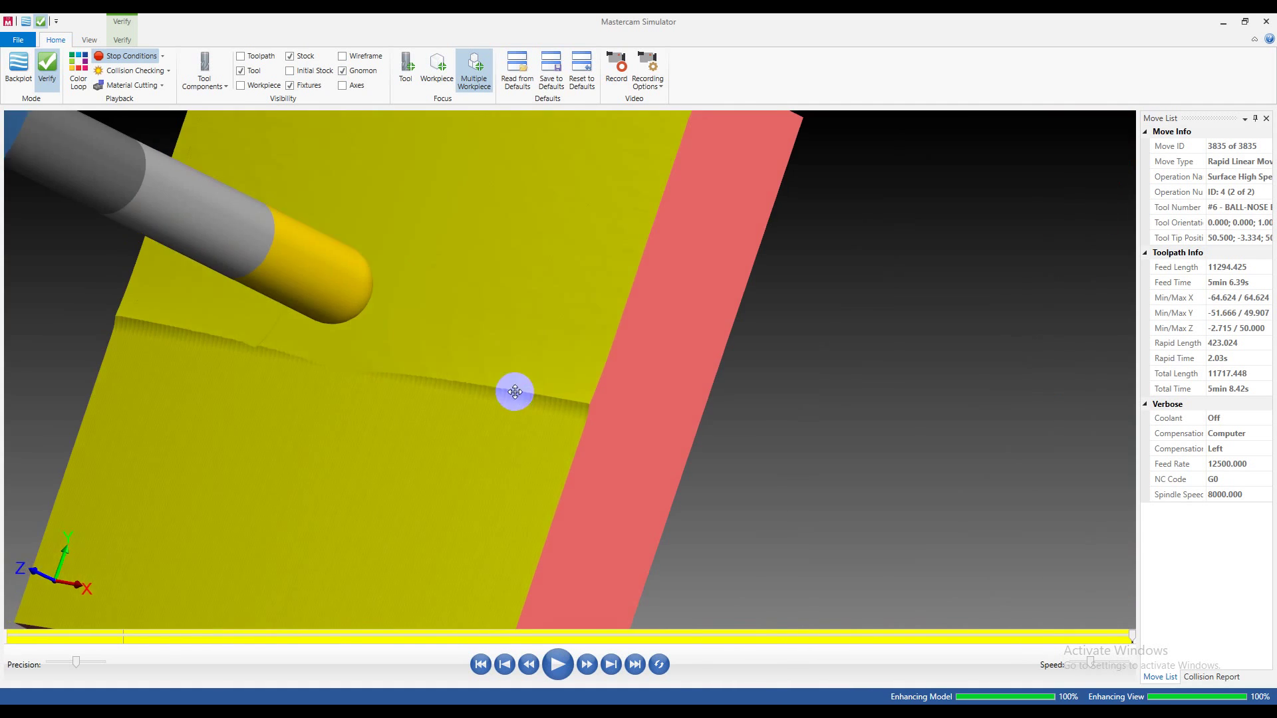
pyautogui.moveTo(515, 391); pyautogui.dragTo(505, 404, button='middle')
# Close the simulator and view the R500 concave surface block beside the convex one.
pyautogui.click(1265, 21)
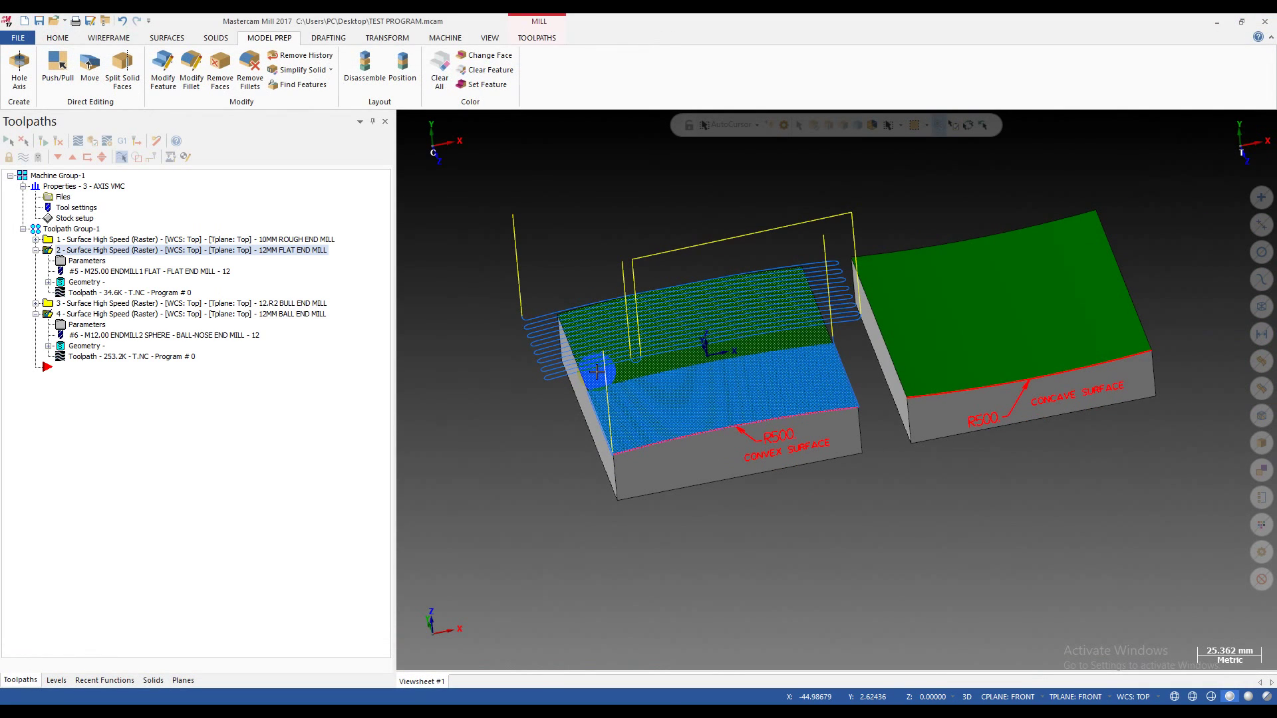
pyautogui.scroll(3, 1007, 394)
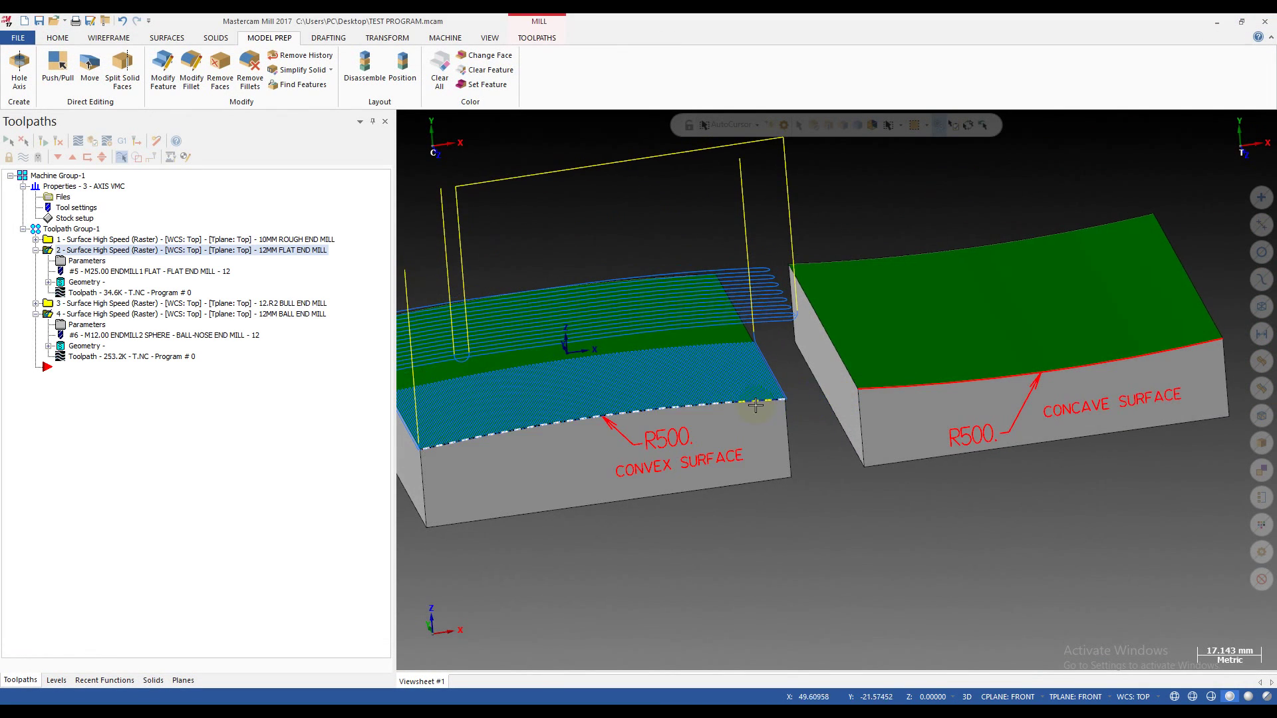
pyautogui.scroll(-2, 670, 427)
pyautogui.scroll(2, 1077, 405)
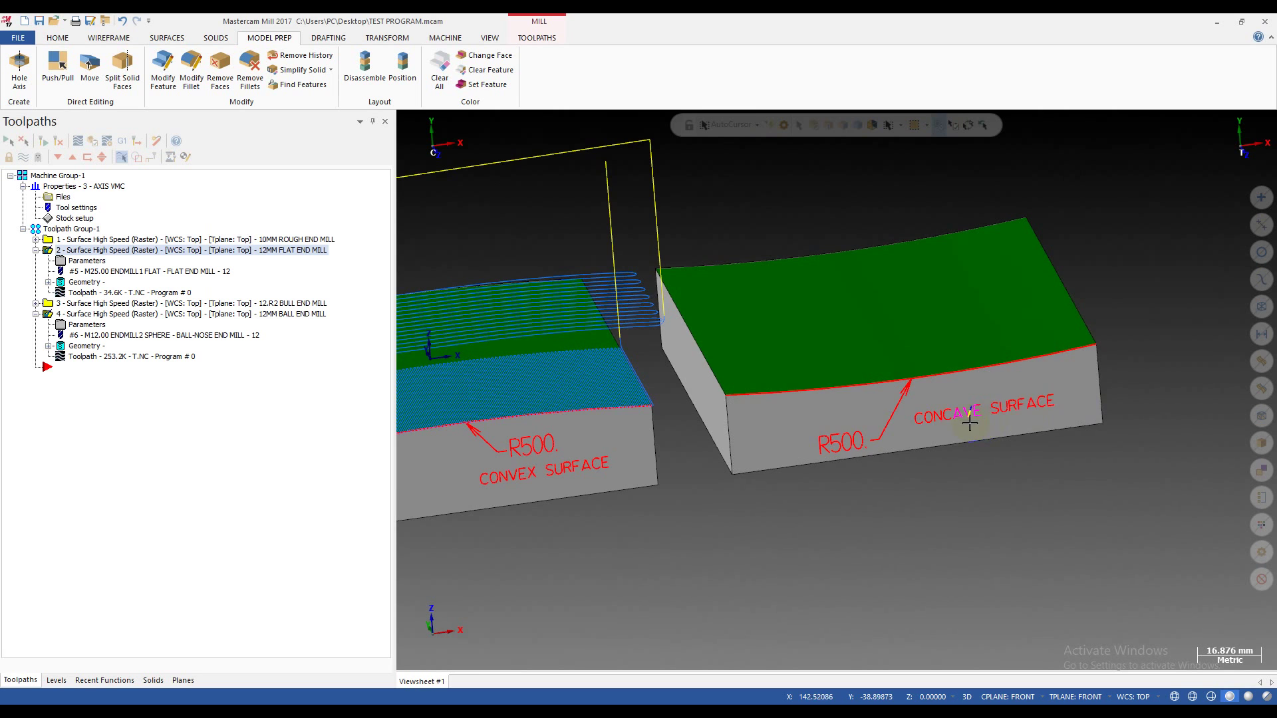
pyautogui.scroll(2, 1022, 416)
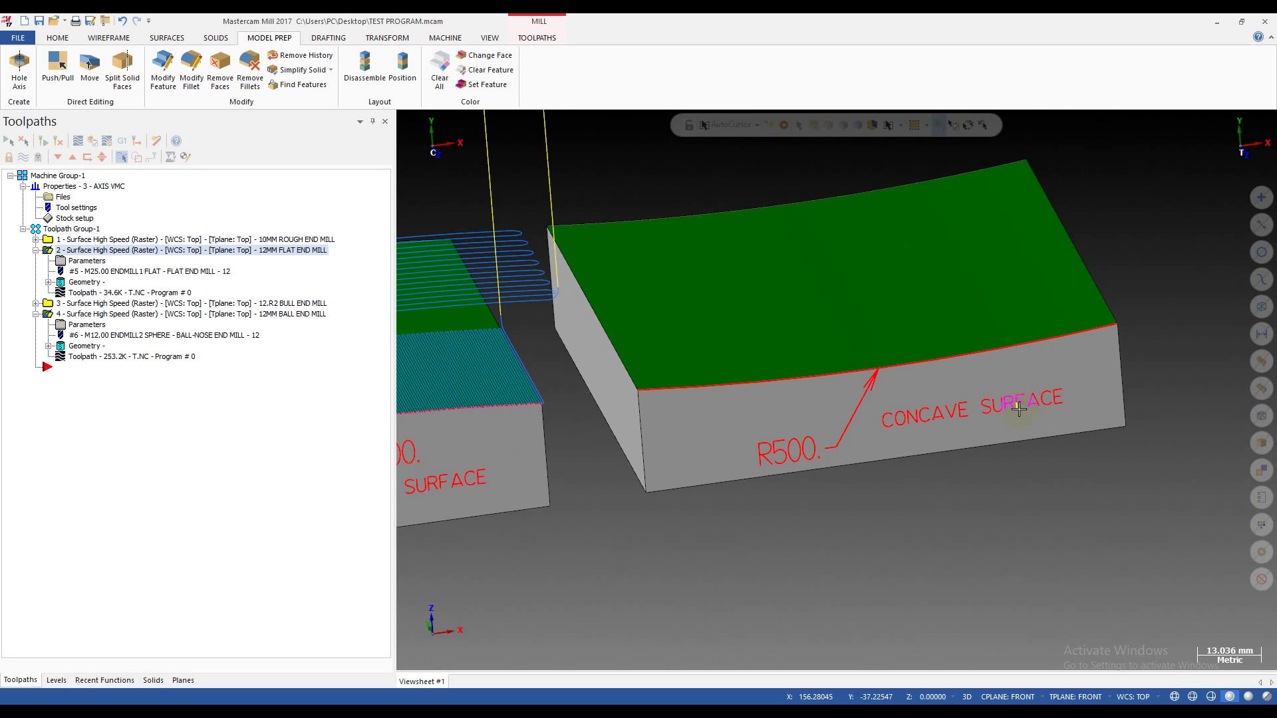
# In the front view, draw a rectangle about 7.1 mm wide and 12.62 mm high just above the lowest point of the concave R500 arc.
pyautogui.hotkey('alt', '2')
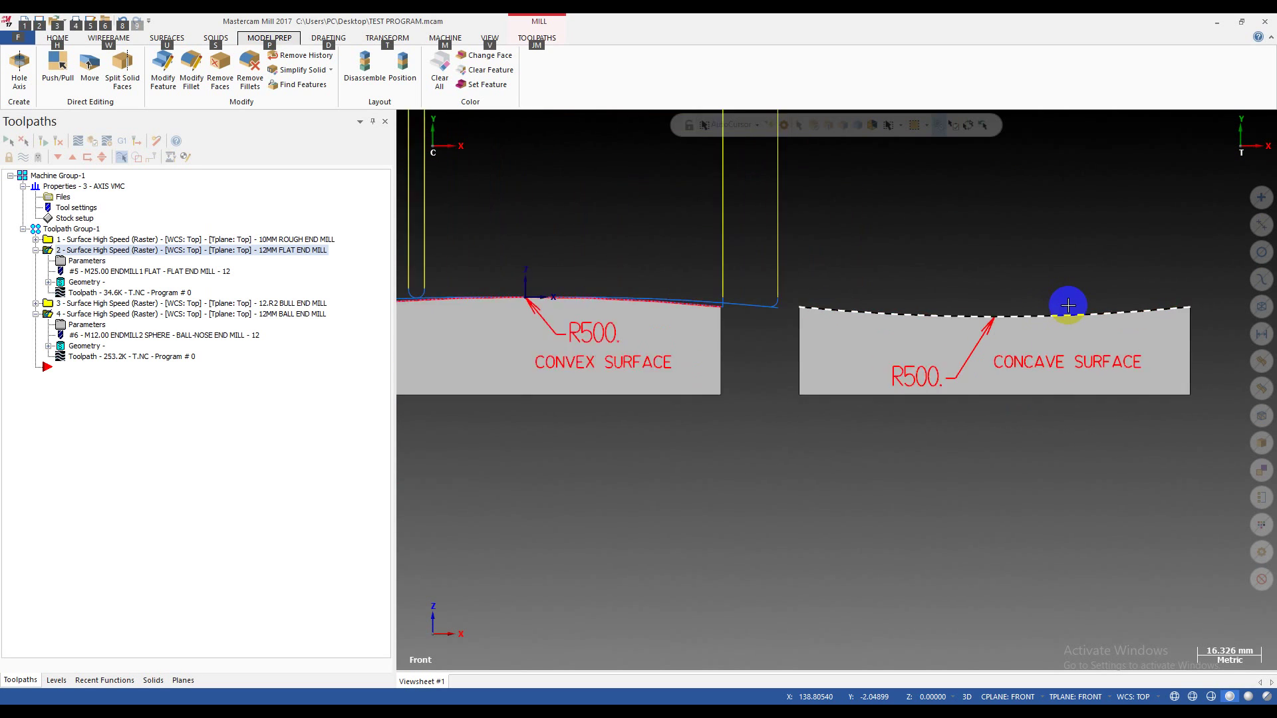
pyautogui.scroll(2, 1068, 305)
pyautogui.scroll(-1, 793, 305)
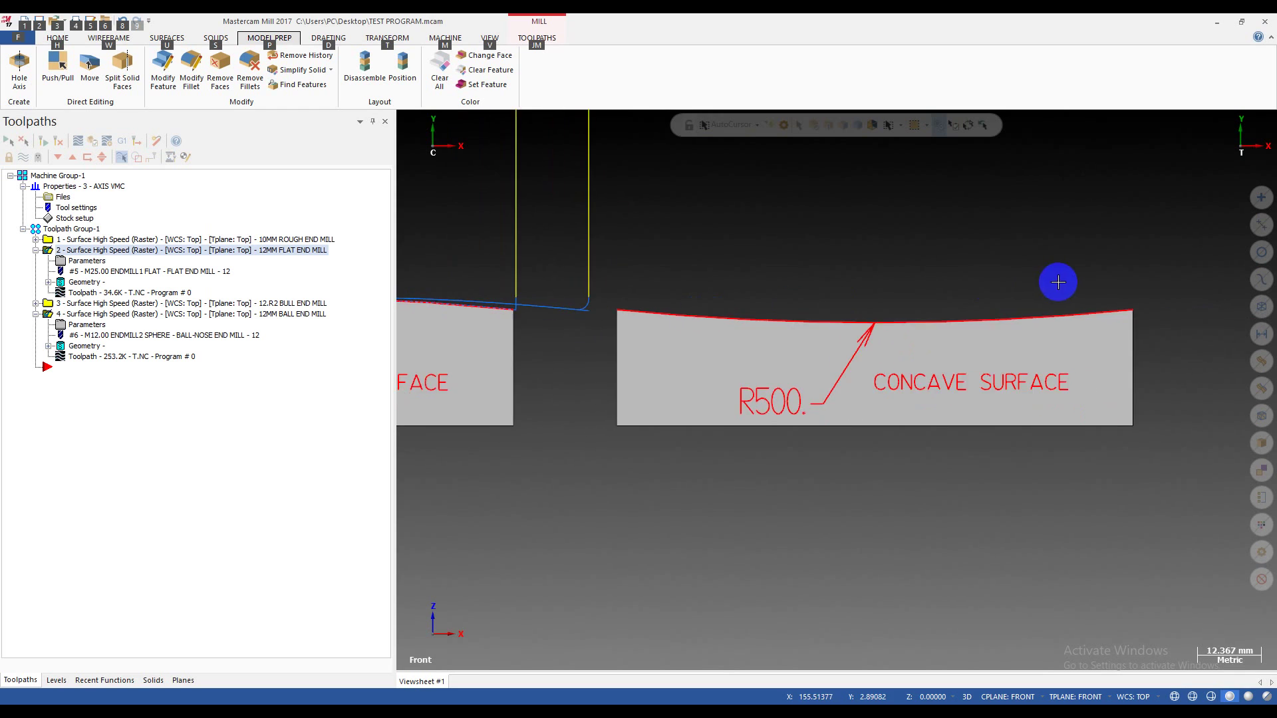
pyautogui.scroll(3, 993, 286)
pyautogui.click(788, 347)
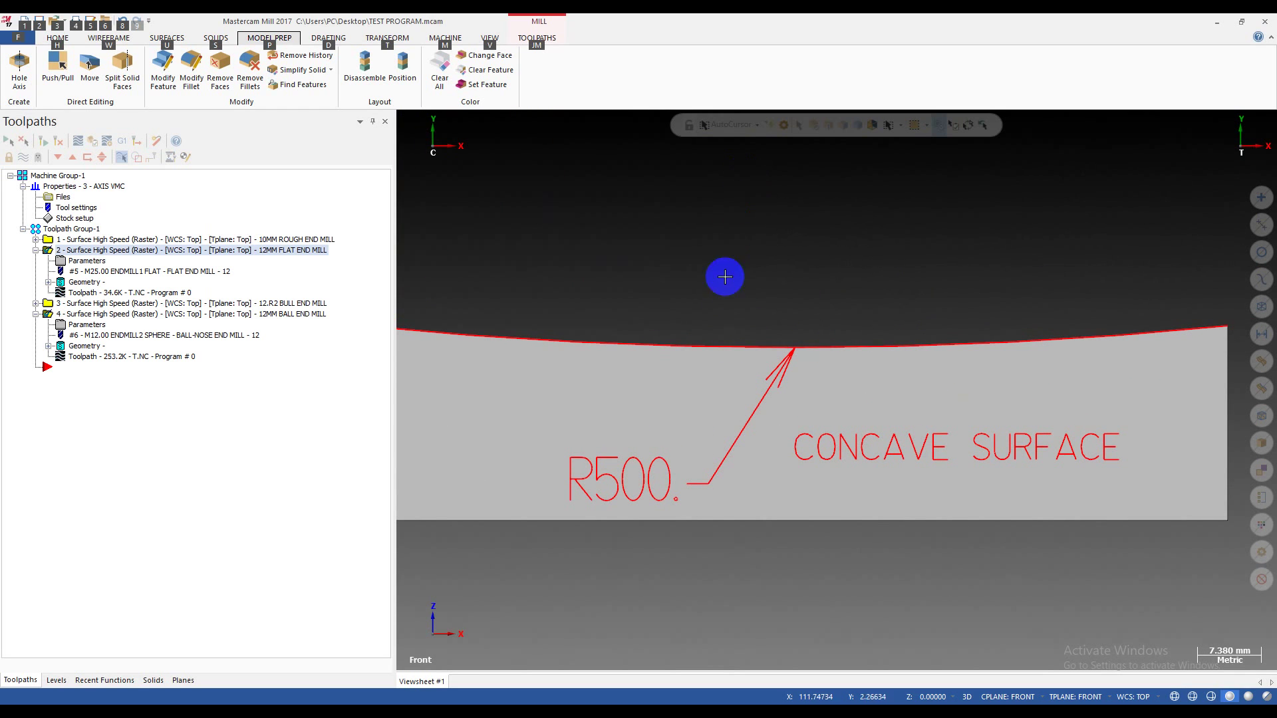
pyautogui.scroll(3, 790, 345)
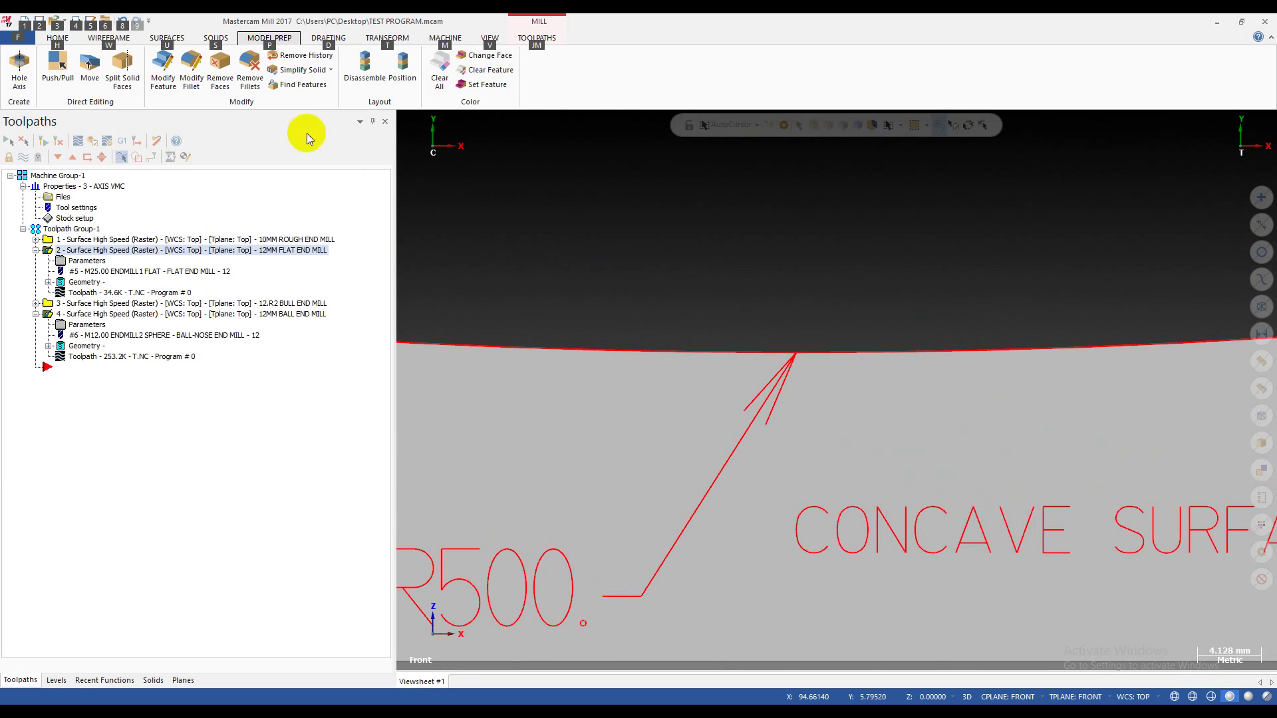
pyautogui.click(100, 37)
pyautogui.click(397, 64)
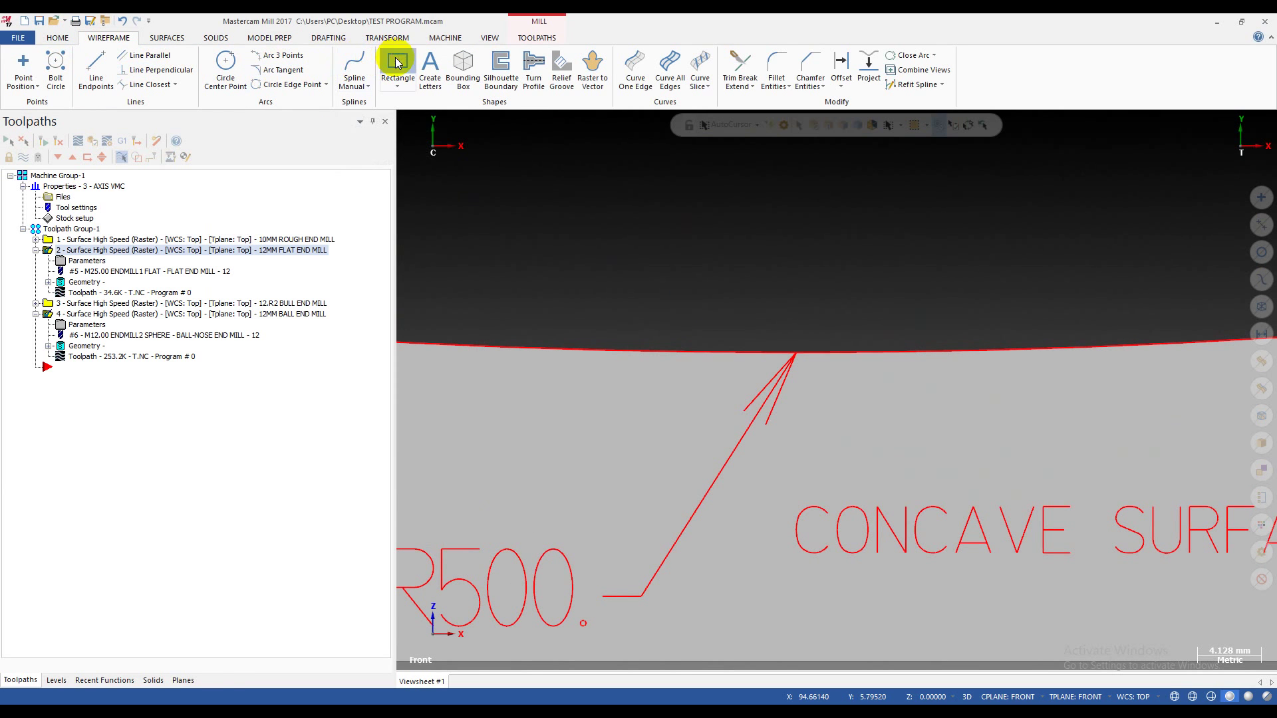
pyautogui.click(732, 154)
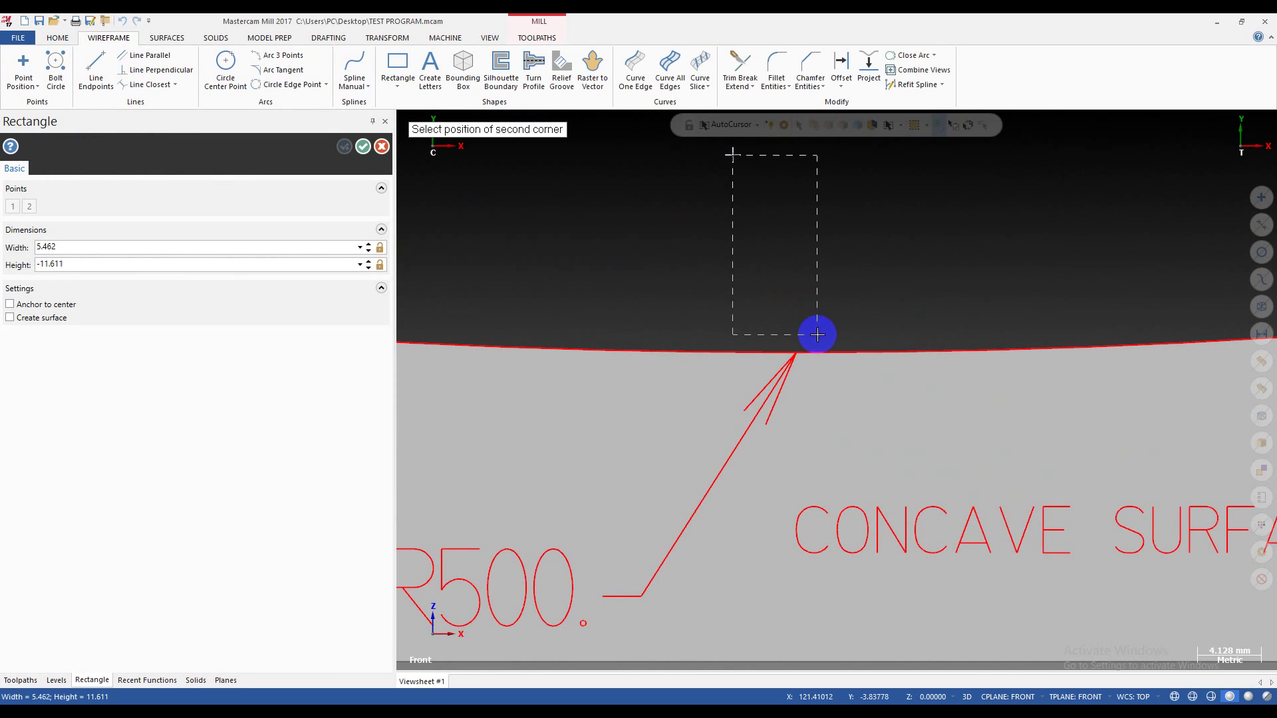
pyautogui.scroll(6, 827, 345)
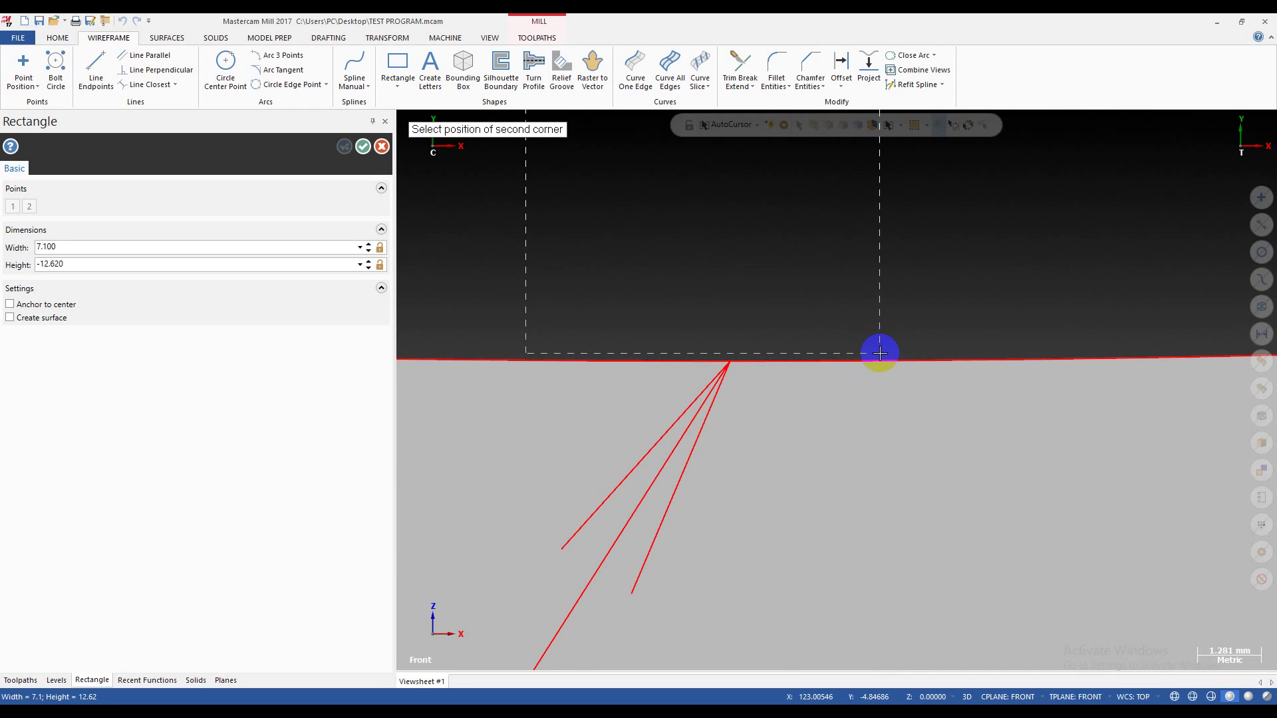
pyautogui.click(879, 353)
# Examine the gap between the rectangle's lower edge and the concave arc, and view both blocks in 3D.
pyautogui.scroll(3, 641, 354)
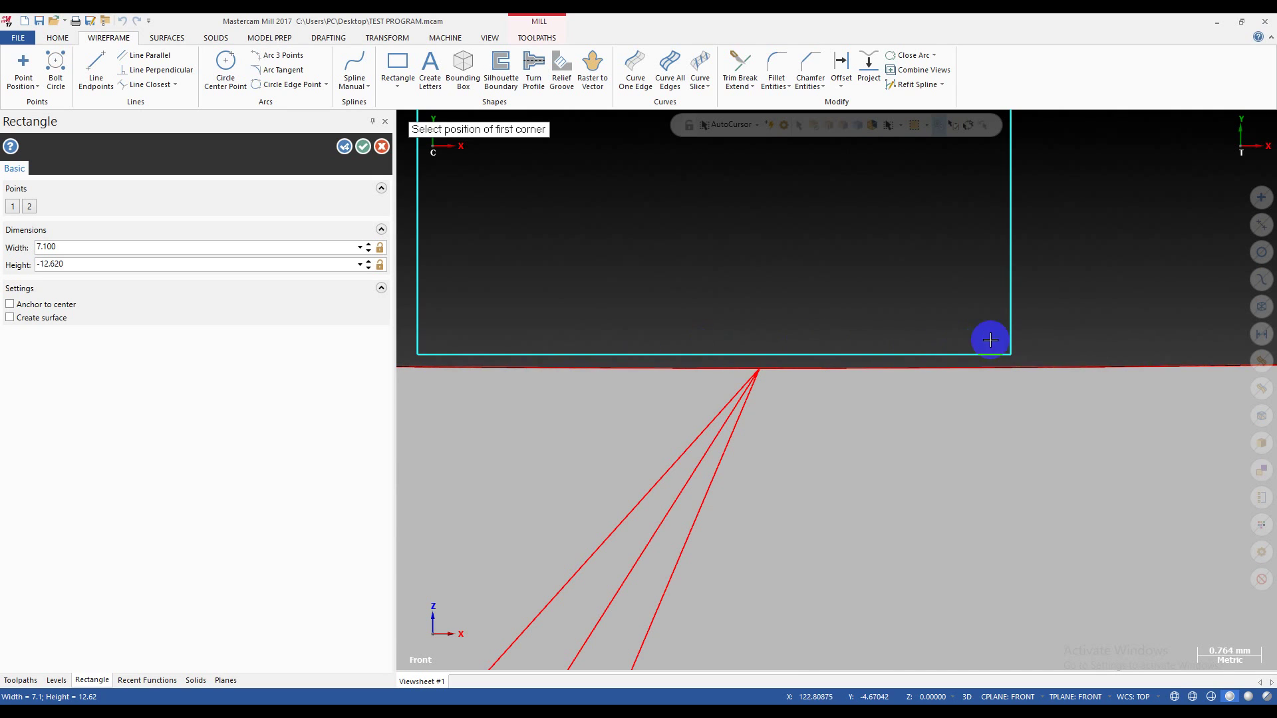
pyautogui.scroll(-15, 825, 376)
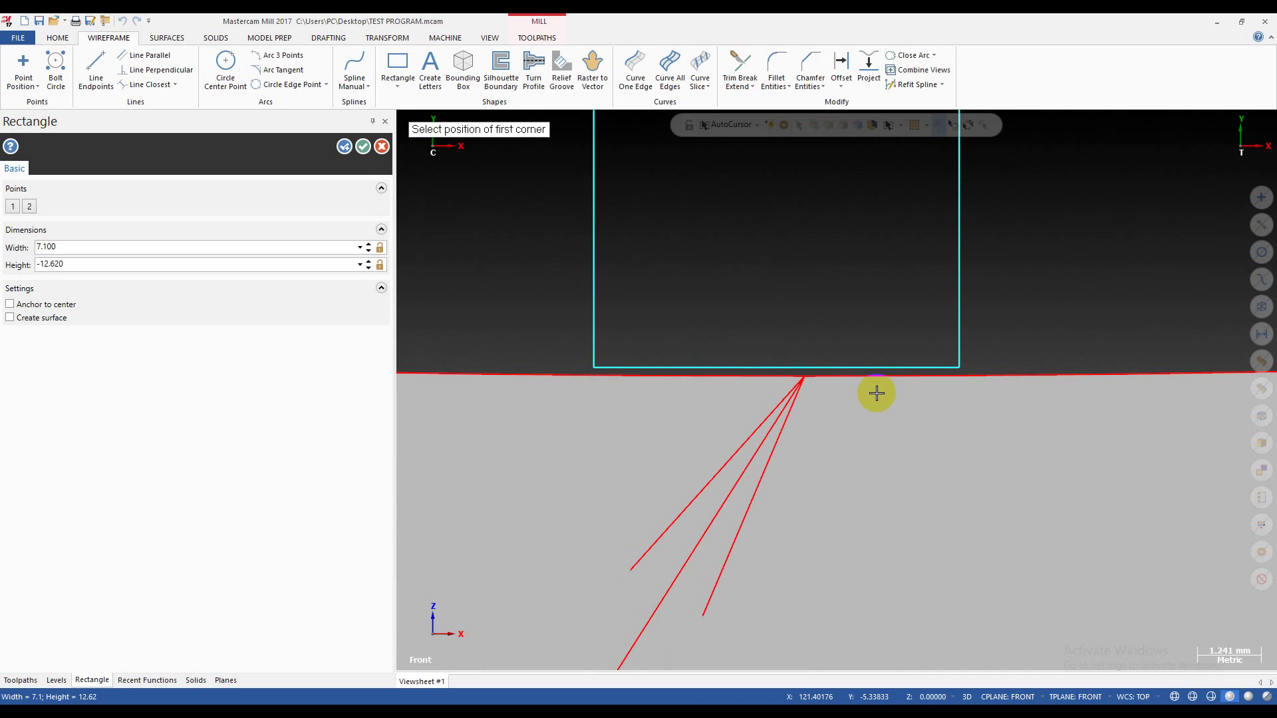
pyautogui.scroll(-2, 898, 415)
pyautogui.moveTo(635, 393); pyautogui.dragTo(719, 459, button='middle')
pyautogui.scroll(-4, 705, 418)
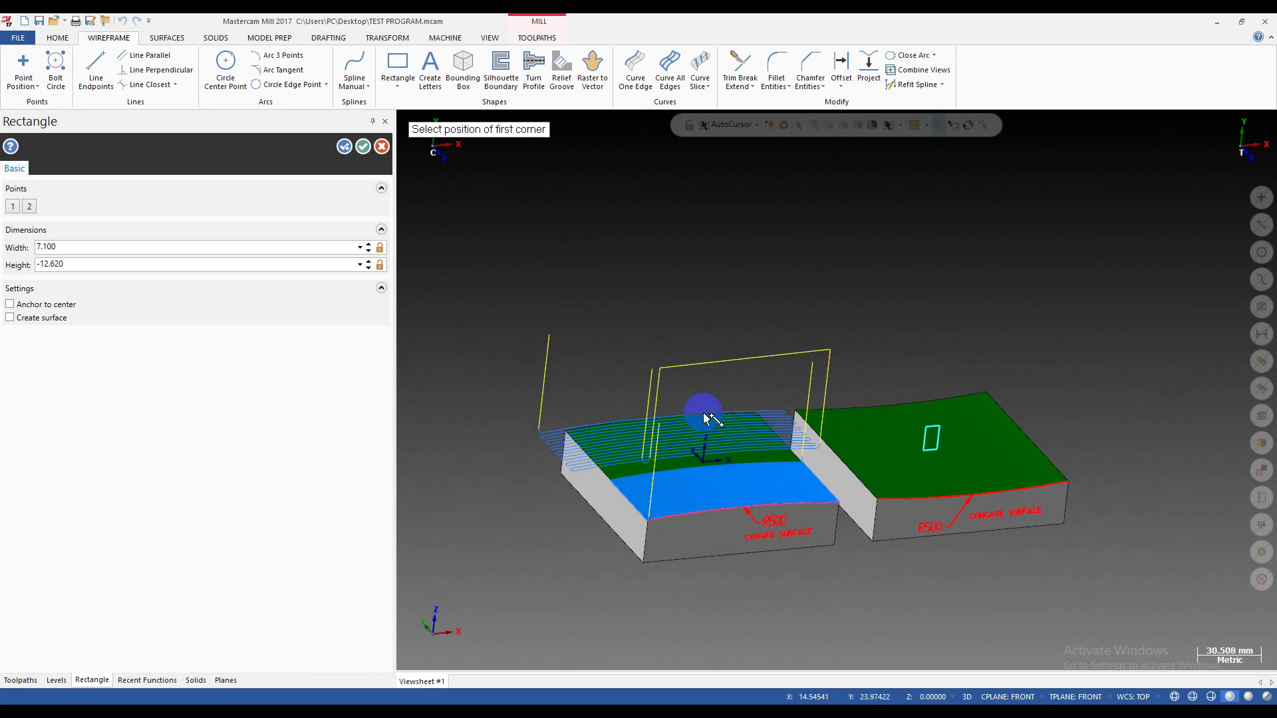
# Show the toolpath list again, view the concave block, and collapse the 12MM FLAT END MILL operation.
pyautogui.click(22, 680)
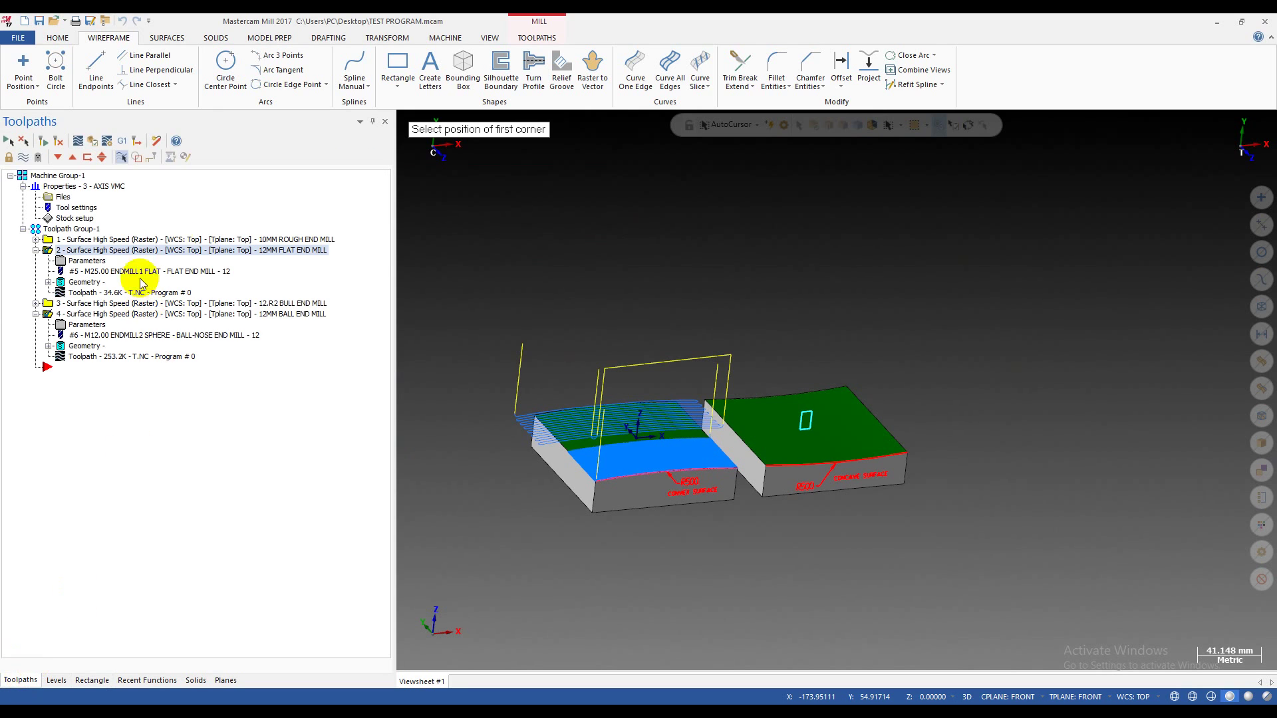
pyautogui.scroll(2, 742, 407)
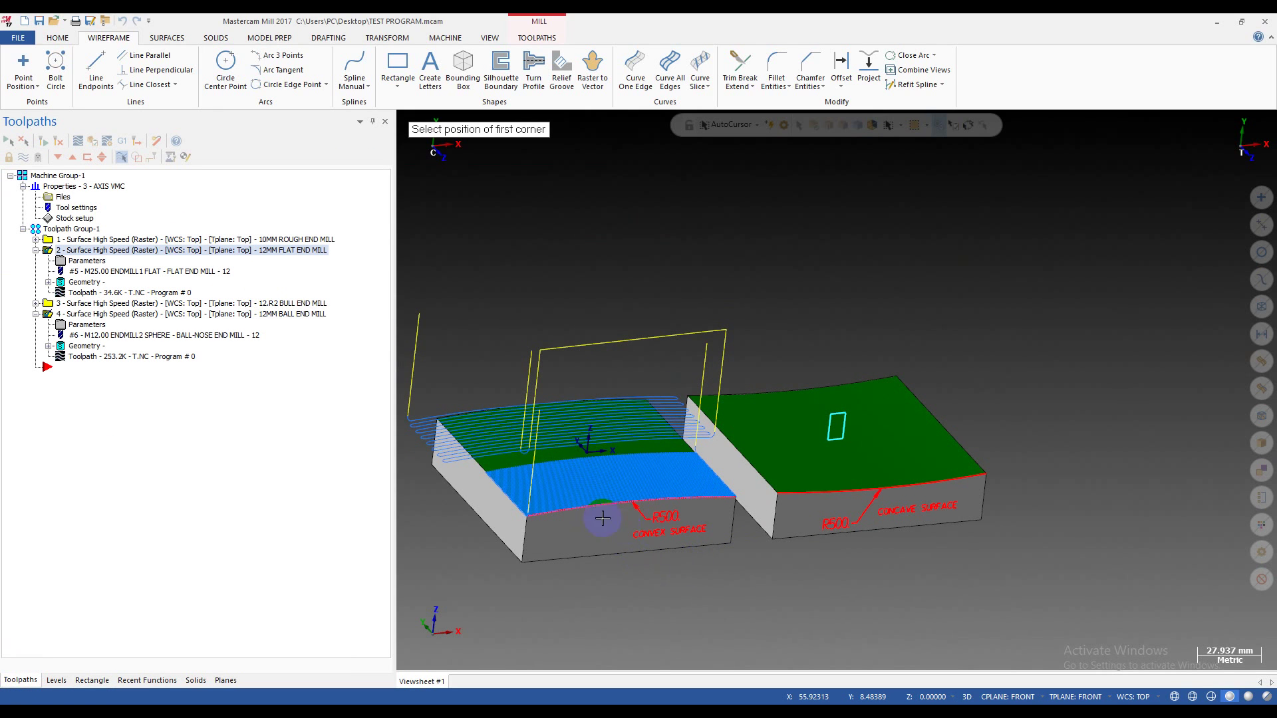
pyautogui.scroll(2, 781, 506)
pyautogui.scroll(-2, 613, 477)
pyautogui.scroll(2, 761, 460)
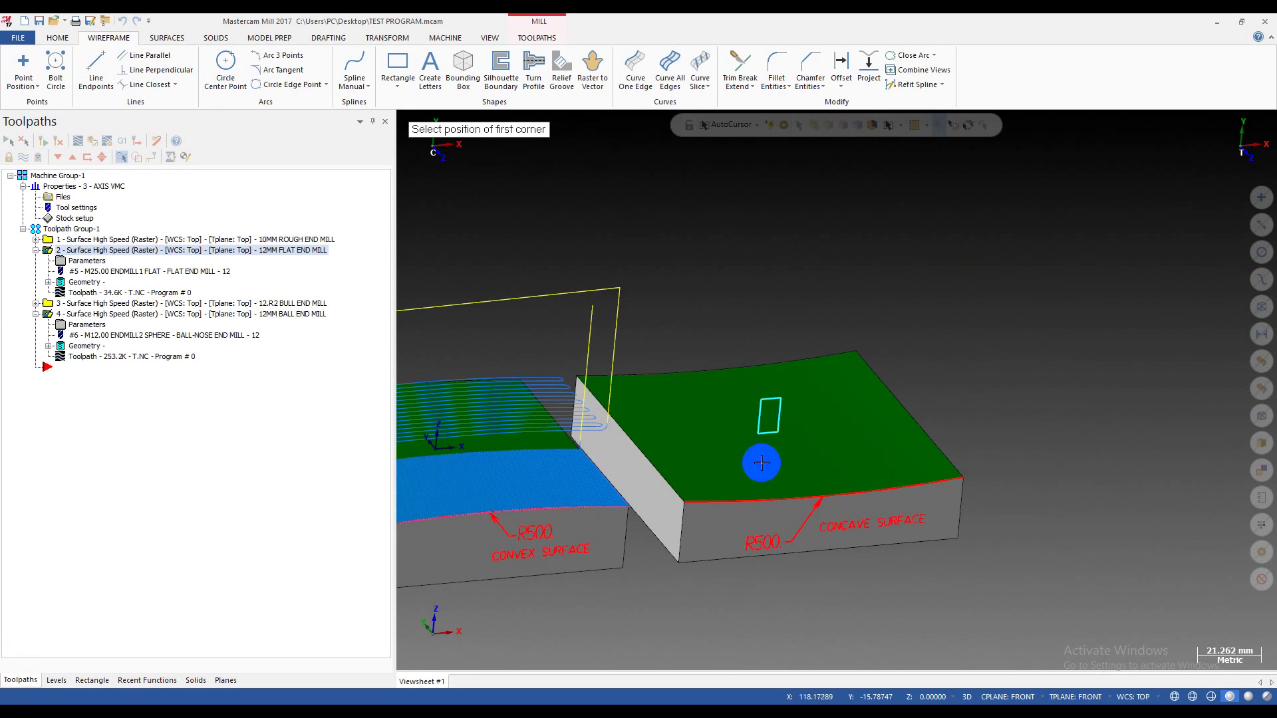
pyautogui.moveTo(771, 455); pyautogui.dragTo(807, 530, button='middle')
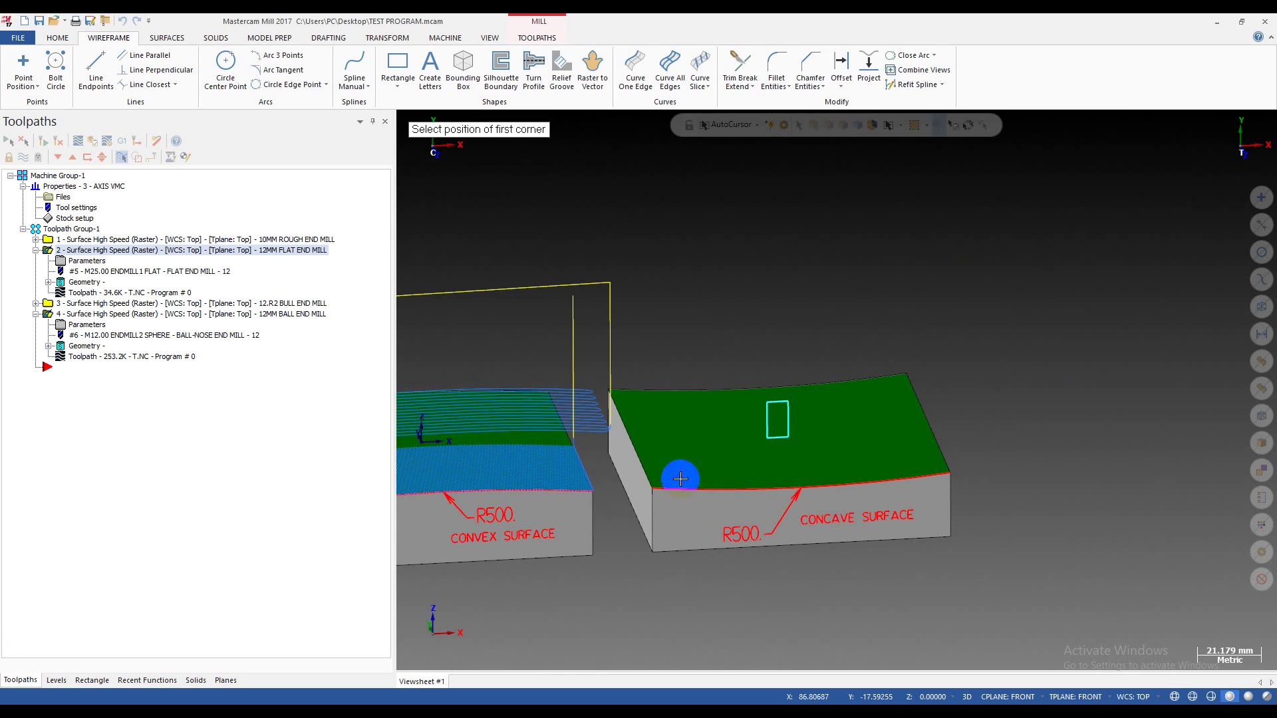
pyautogui.click(36, 251)
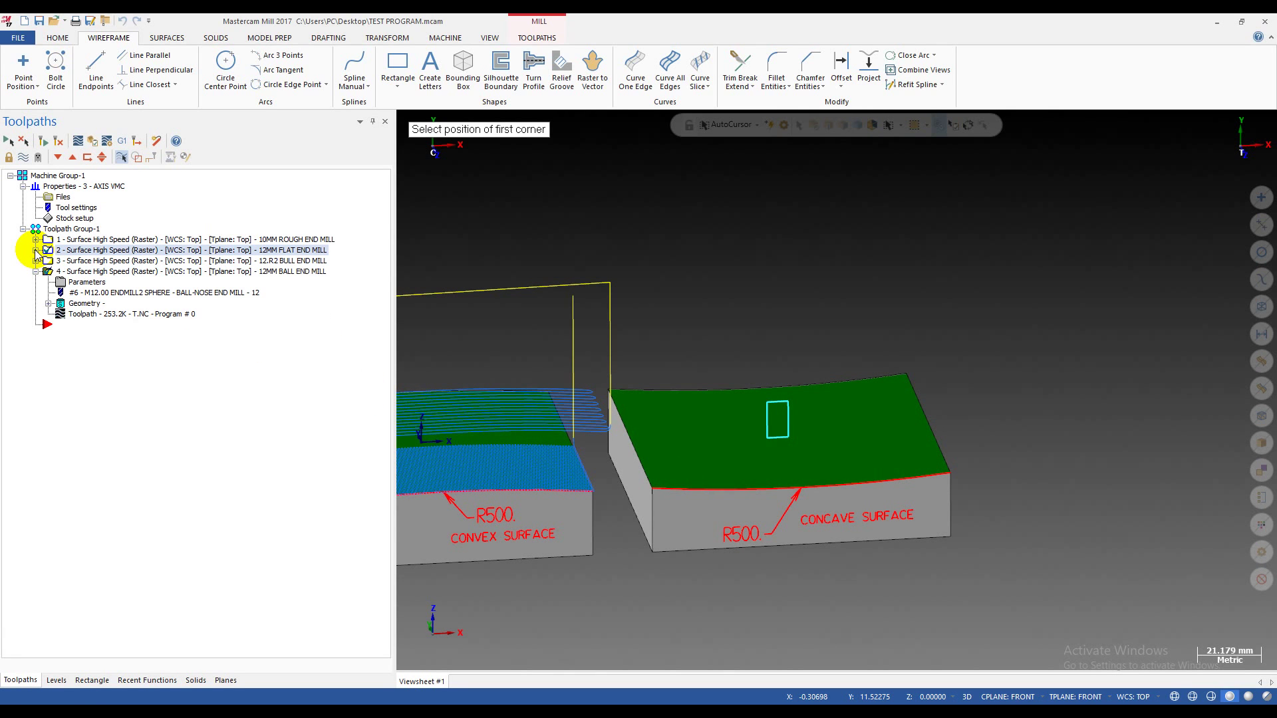
# Compare the convex block and its flat and ball end mill toolpaths with the concave block, close up and from different angles.
pyautogui.scroll(2, 771, 436)
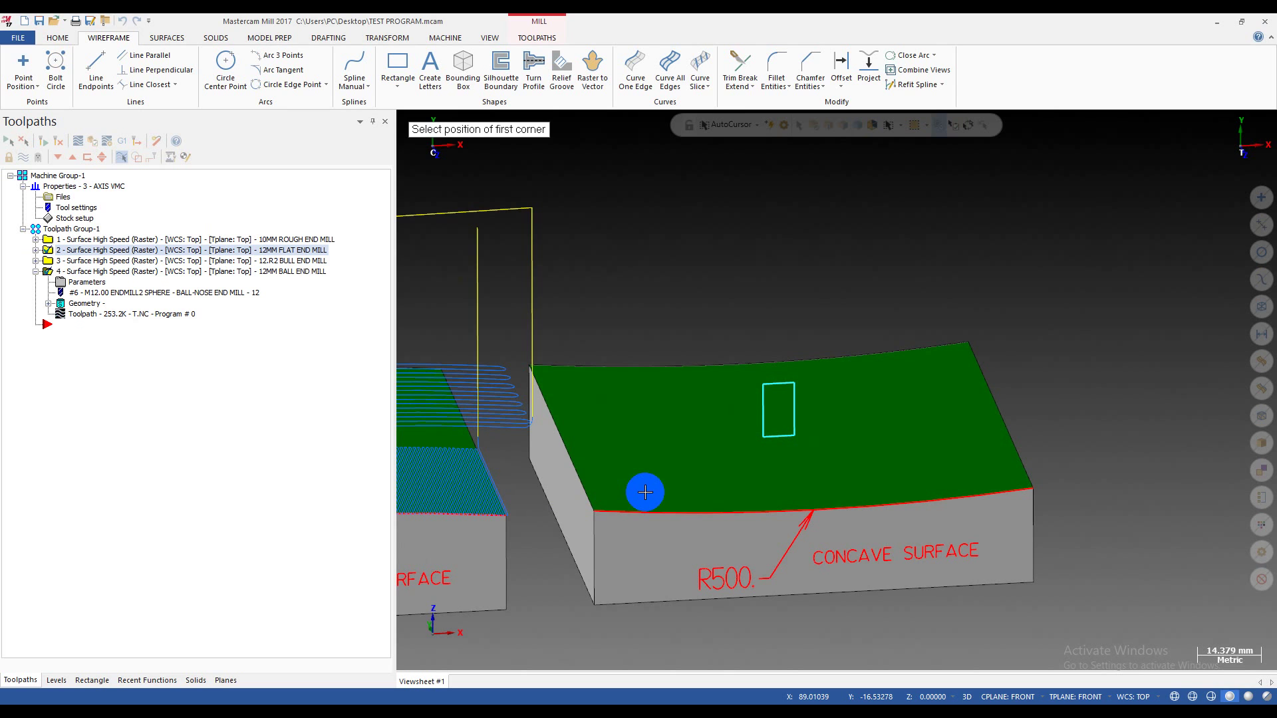
pyautogui.scroll(-3, 865, 465)
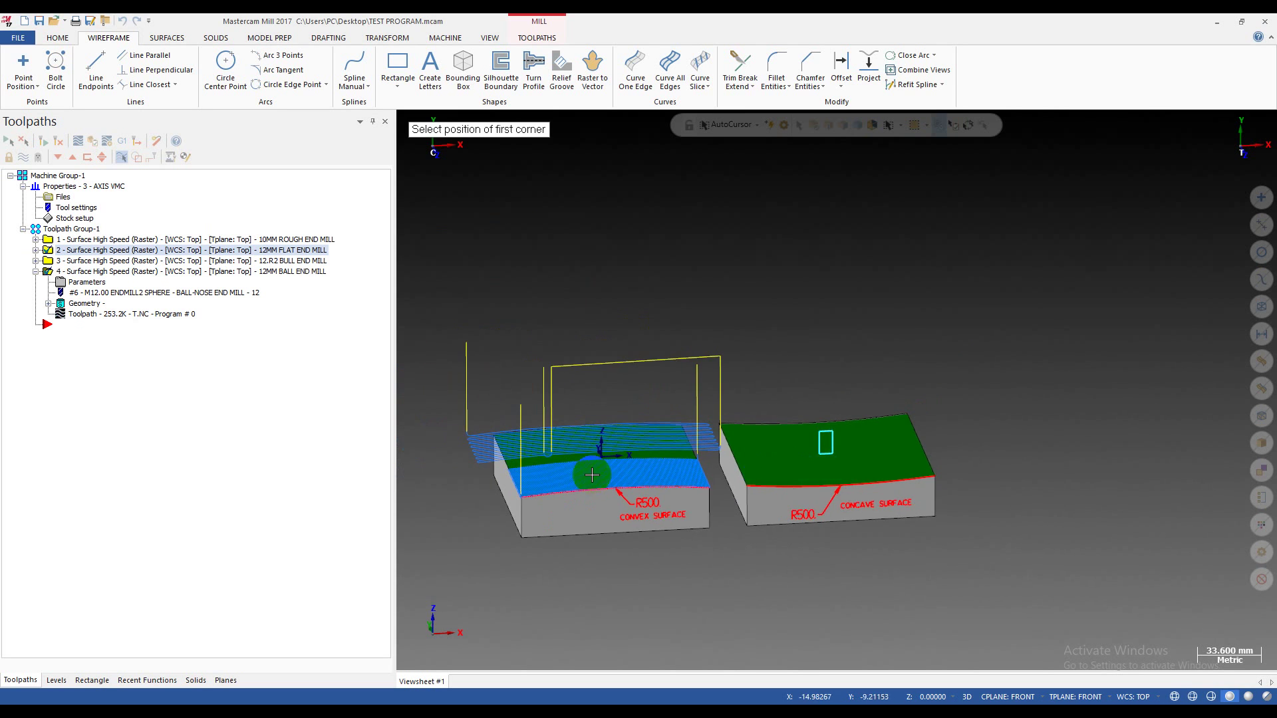
pyautogui.scroll(3, 598, 439)
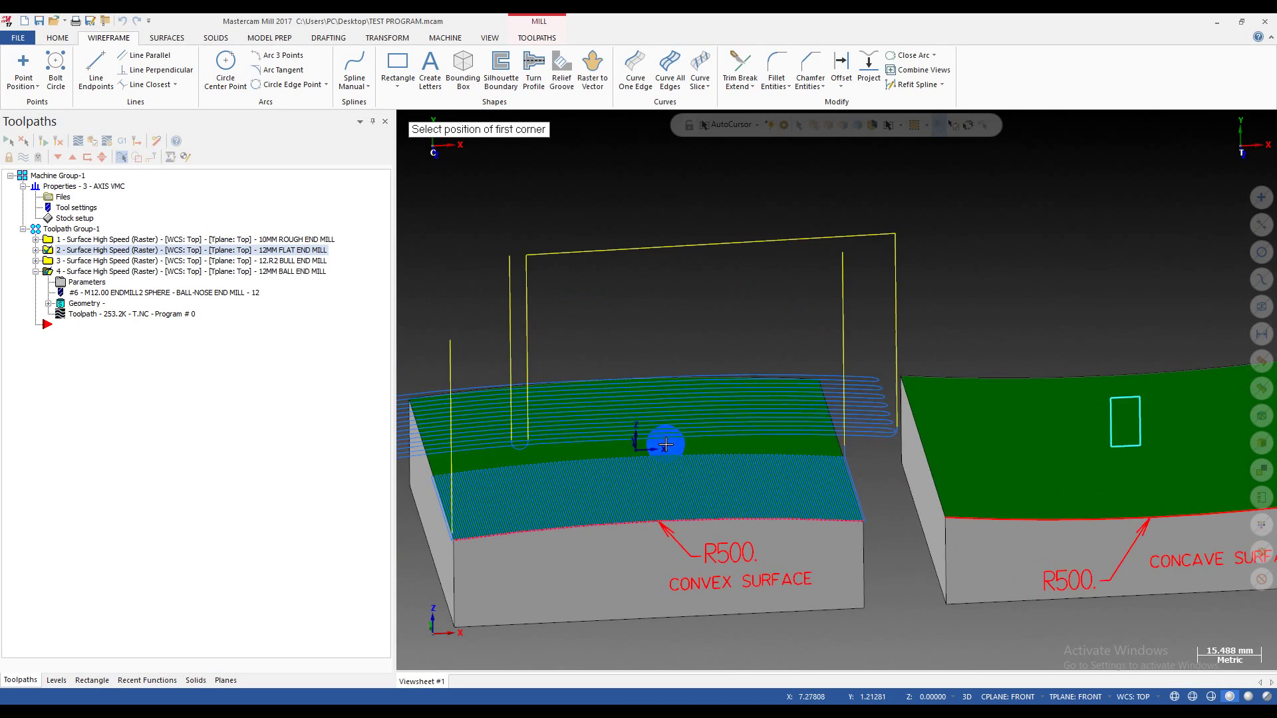
pyautogui.scroll(-2, 591, 434)
pyautogui.moveTo(579, 444)
pyautogui.mouseDown(button='middle')
pyautogui.moveTo(585, 482)
pyautogui.moveTo(640, 442)
pyautogui.mouseUp(button='middle')
pyautogui.scroll(1, 641, 441)
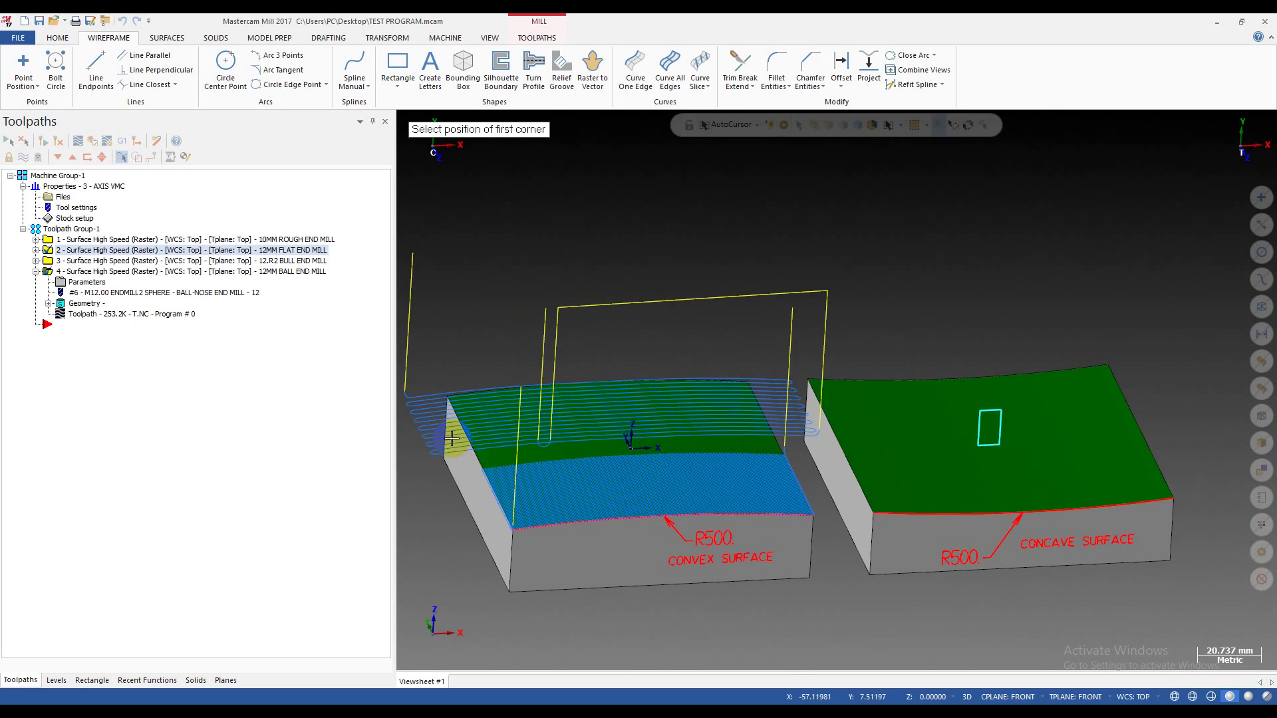
pyautogui.scroll(1, 756, 556)
pyautogui.scroll(-1, 692, 575)
pyautogui.scroll(4, 763, 562)
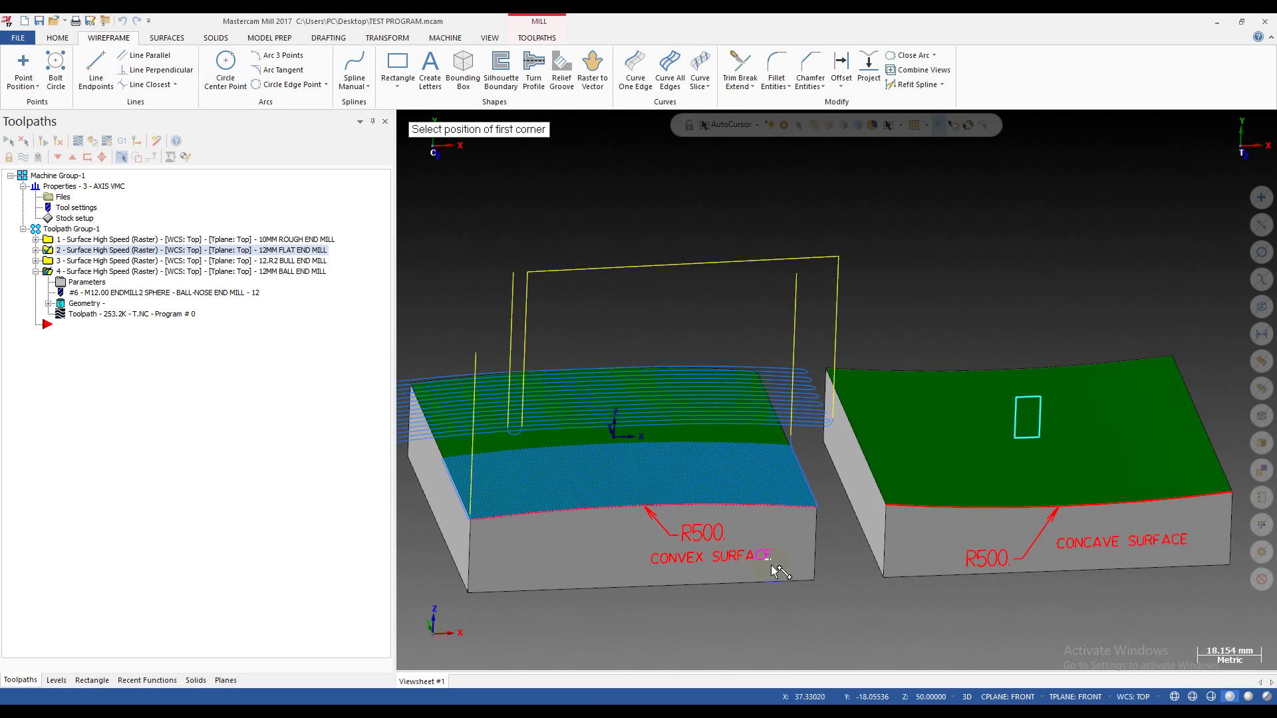
pyautogui.scroll(2, 1182, 535)
pyautogui.scroll(-2, 1187, 541)
pyautogui.scroll(4, 981, 543)
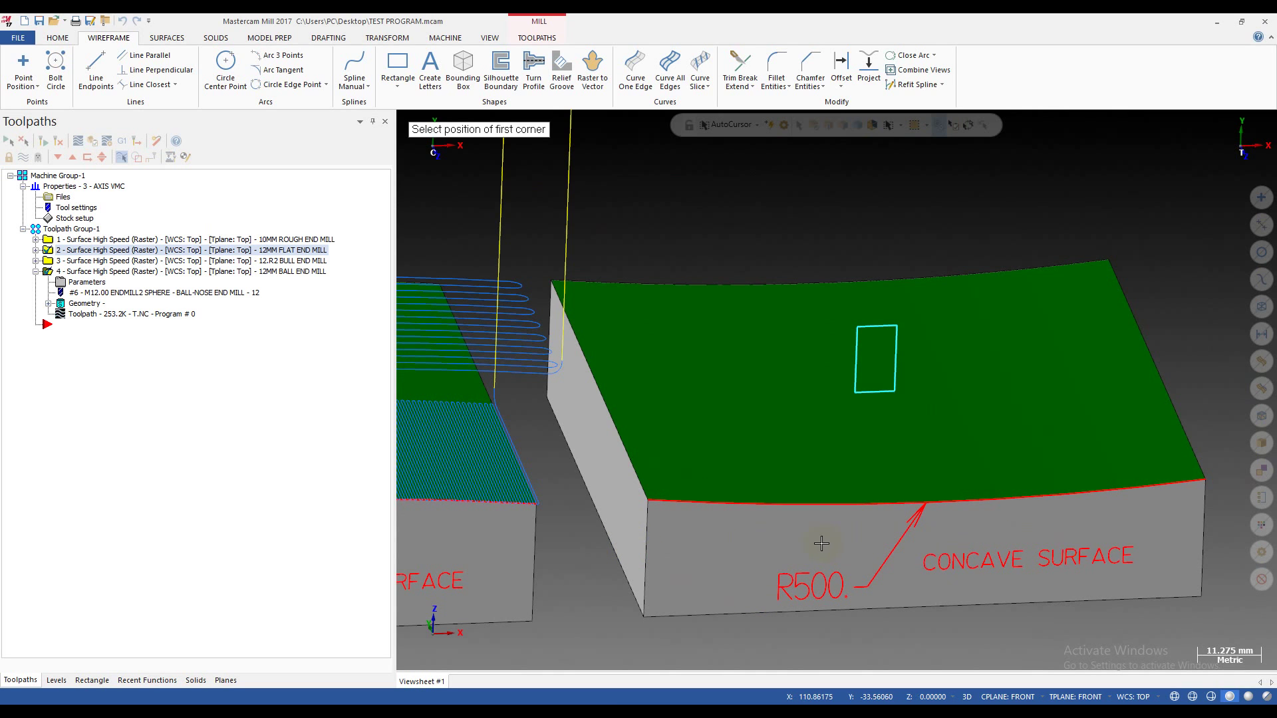
pyautogui.scroll(-6, 822, 543)
pyautogui.scroll(-7, 958, 473)
pyautogui.click(802, 310)
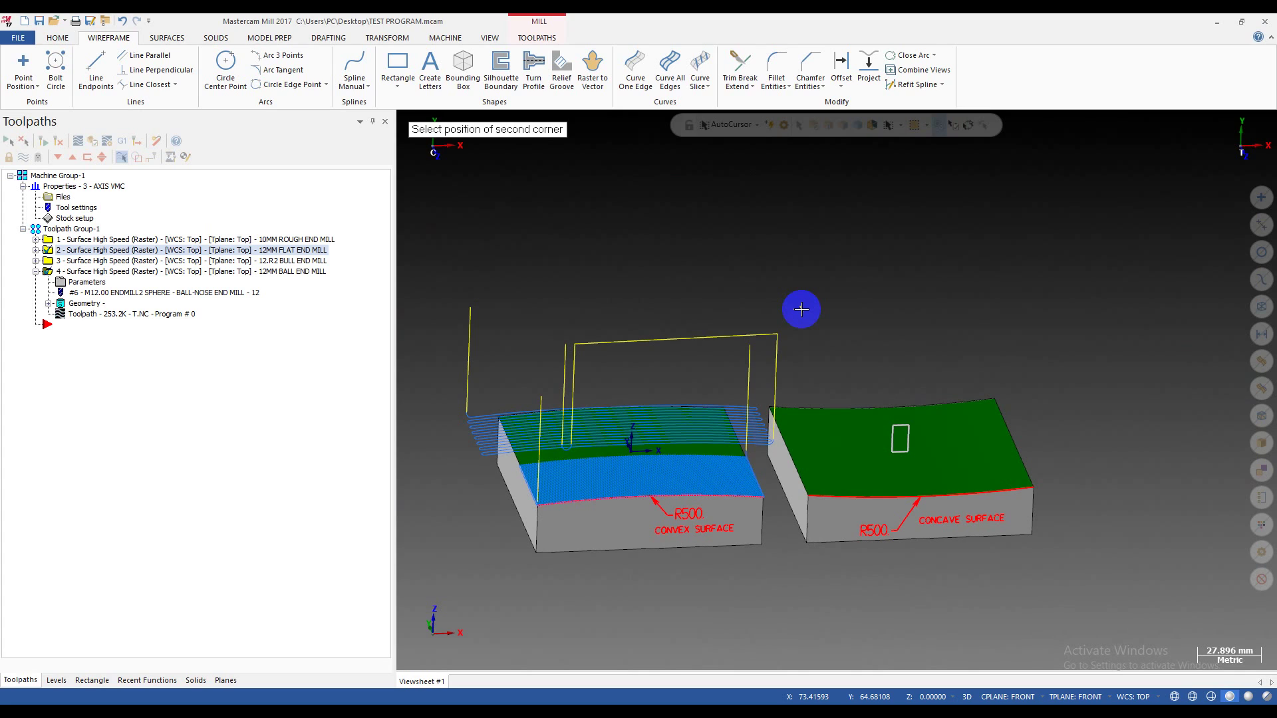
pyautogui.press('alt')
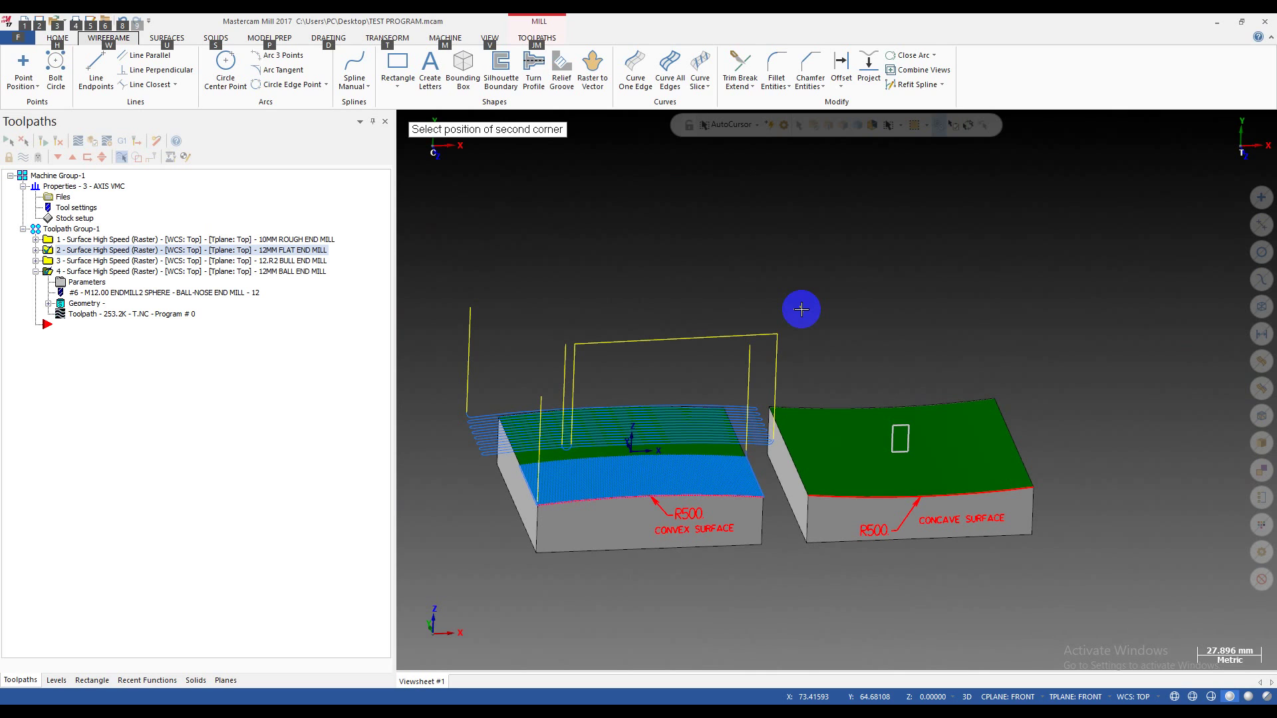
pyautogui.click(802, 310)
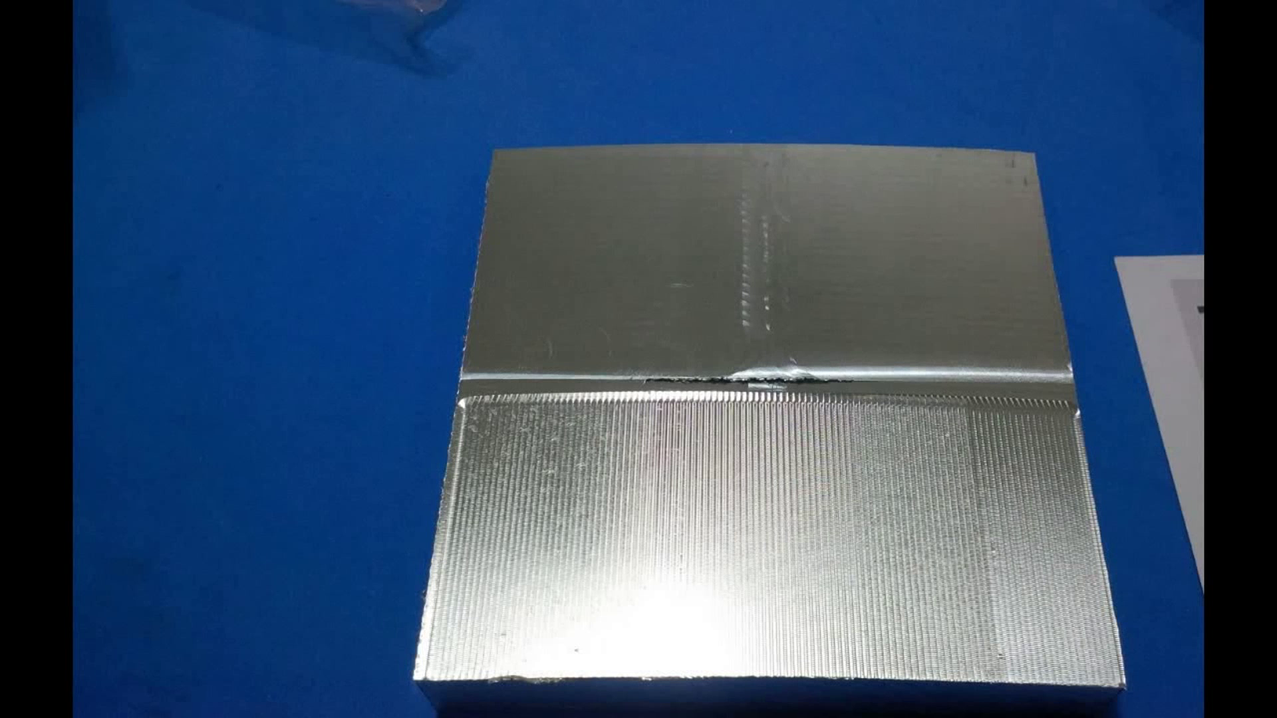